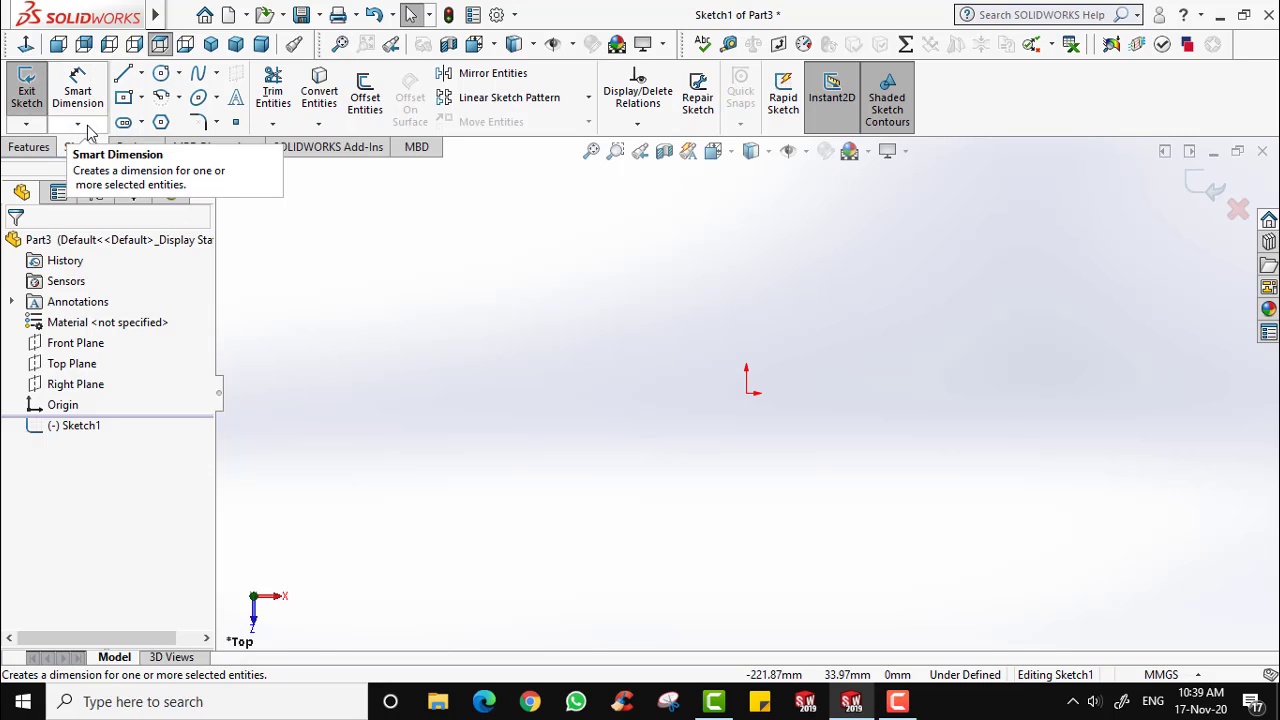
{"action": "left_click", "coordinate": [87, 128]}
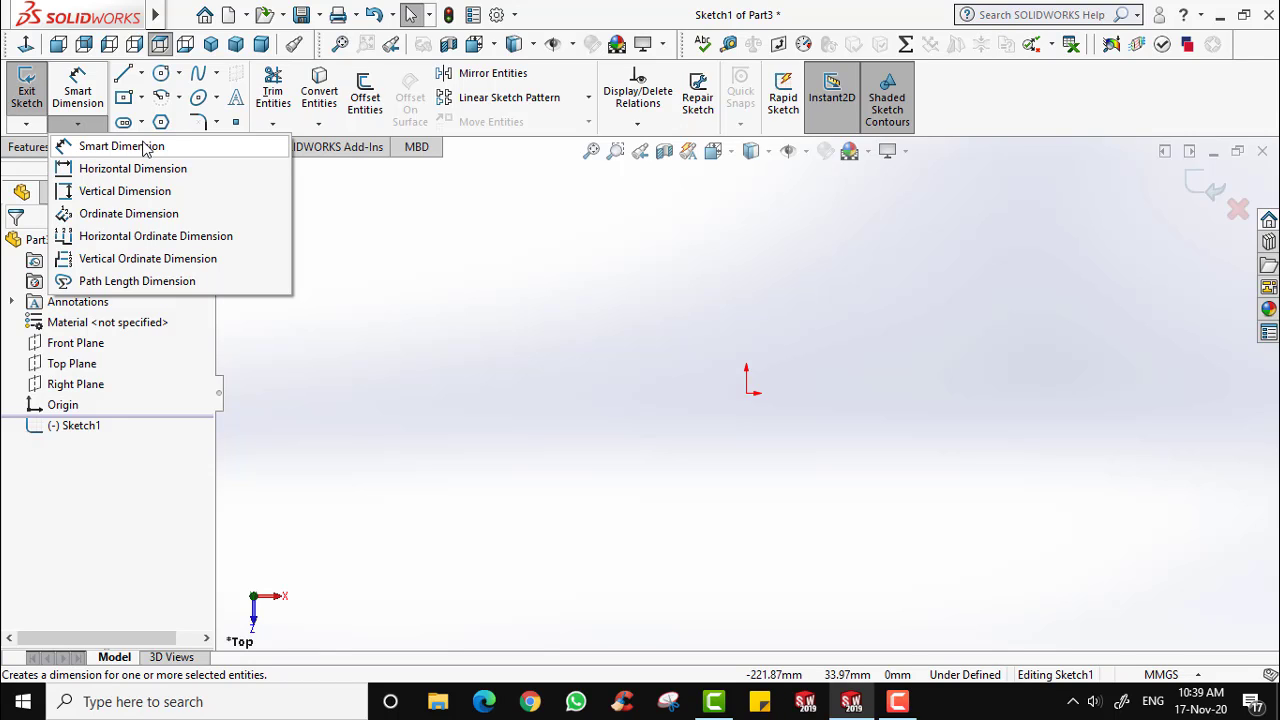
{"action": "left_click", "coordinate": [531, 308]}
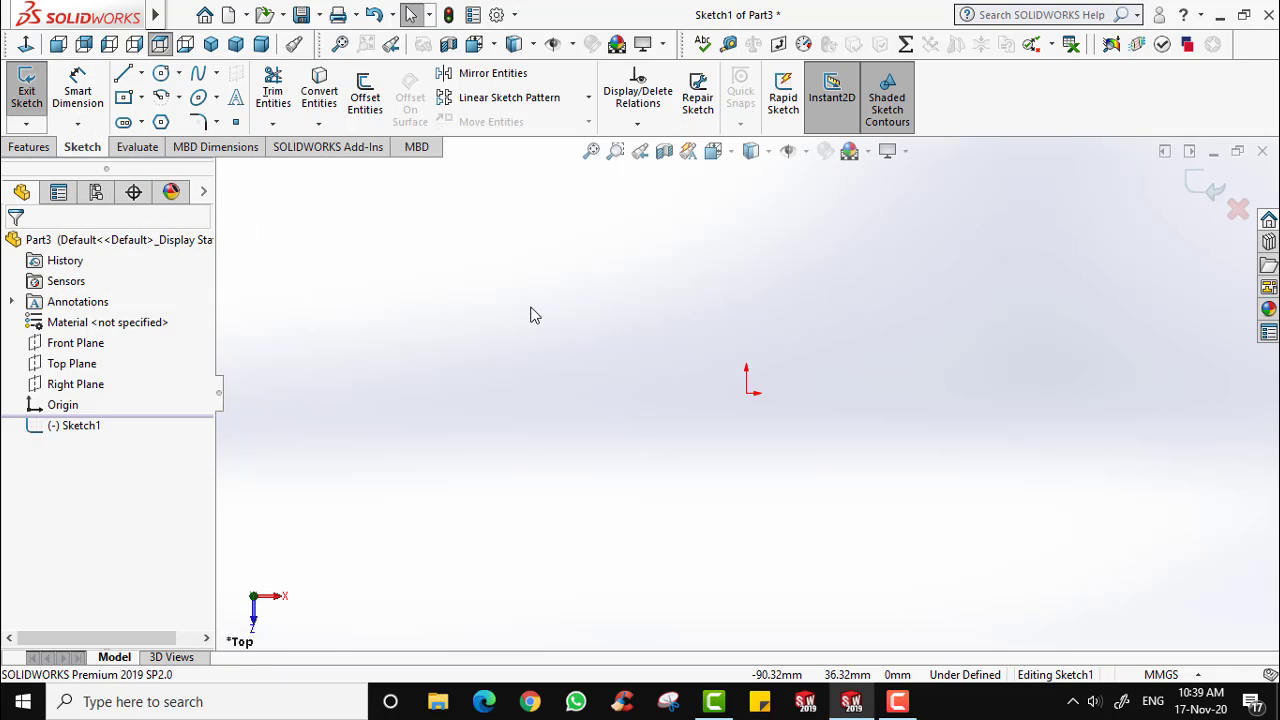
Sketch a single horizontal line about 196 mm long below the origin.
{"action": "left_click", "coordinate": [123, 75]}
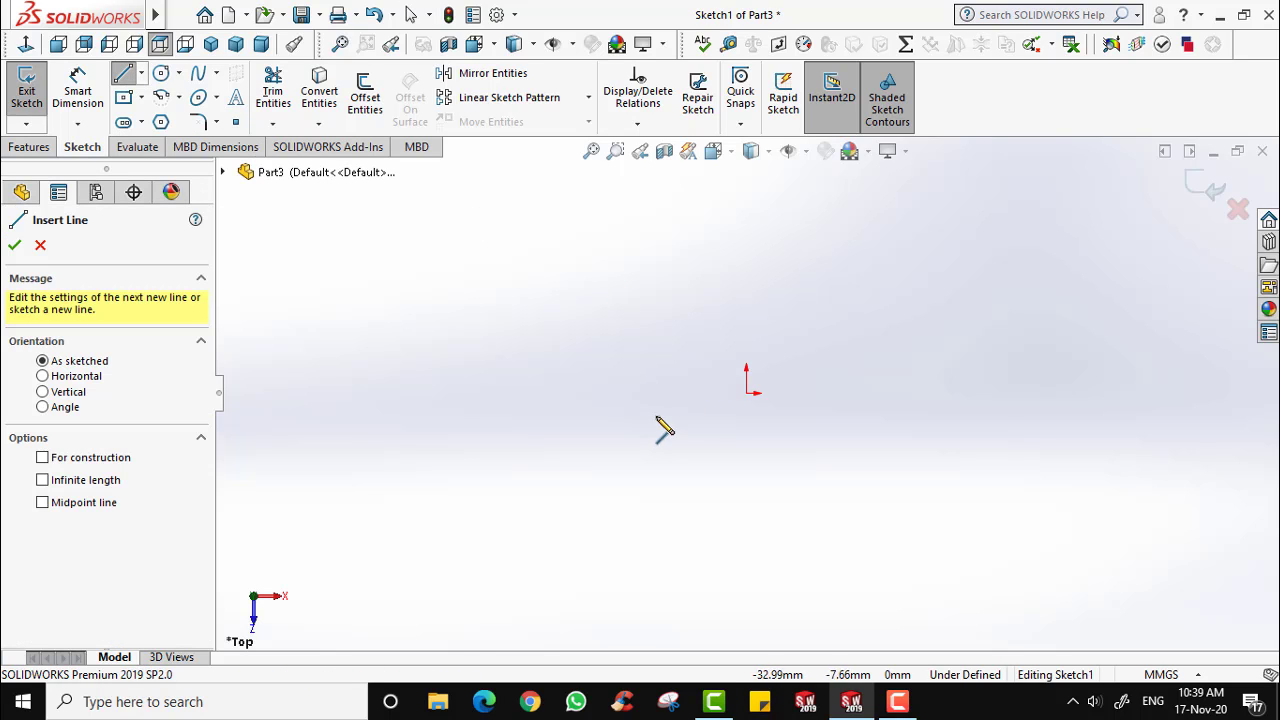
{"action": "left_click", "coordinate": [499, 474]}
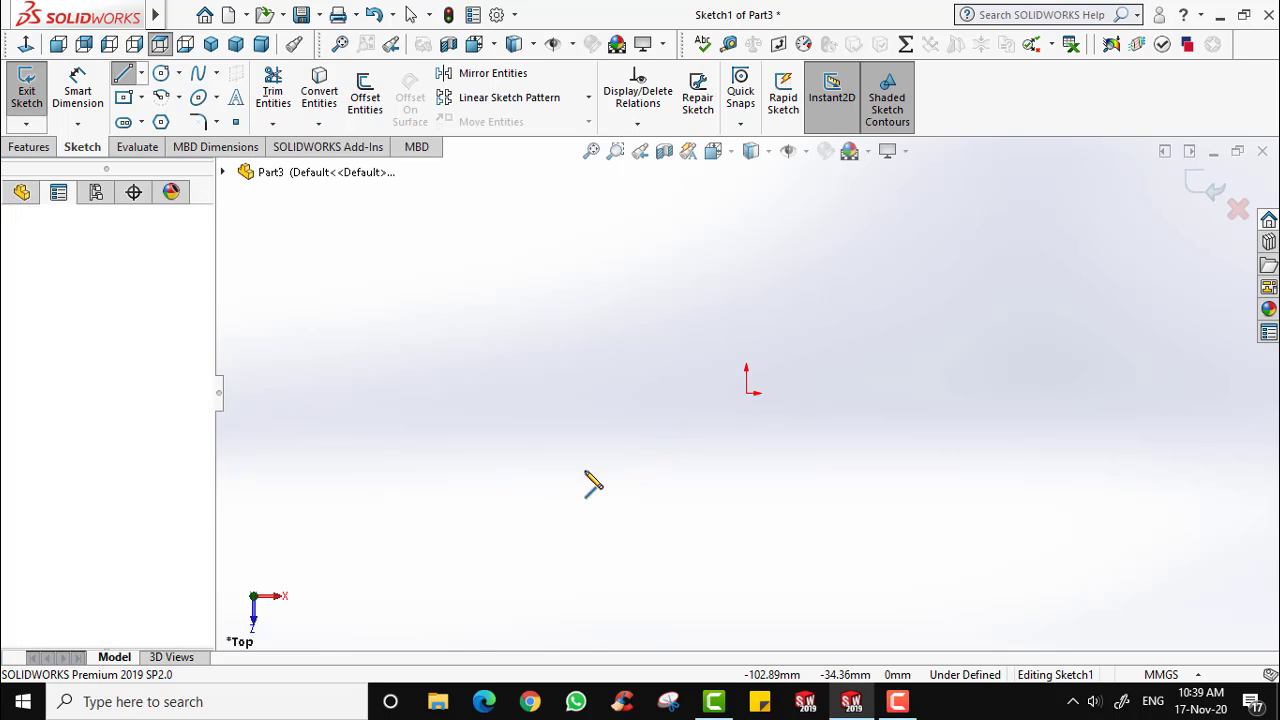
{"action": "left_click", "coordinate": [967, 474]}
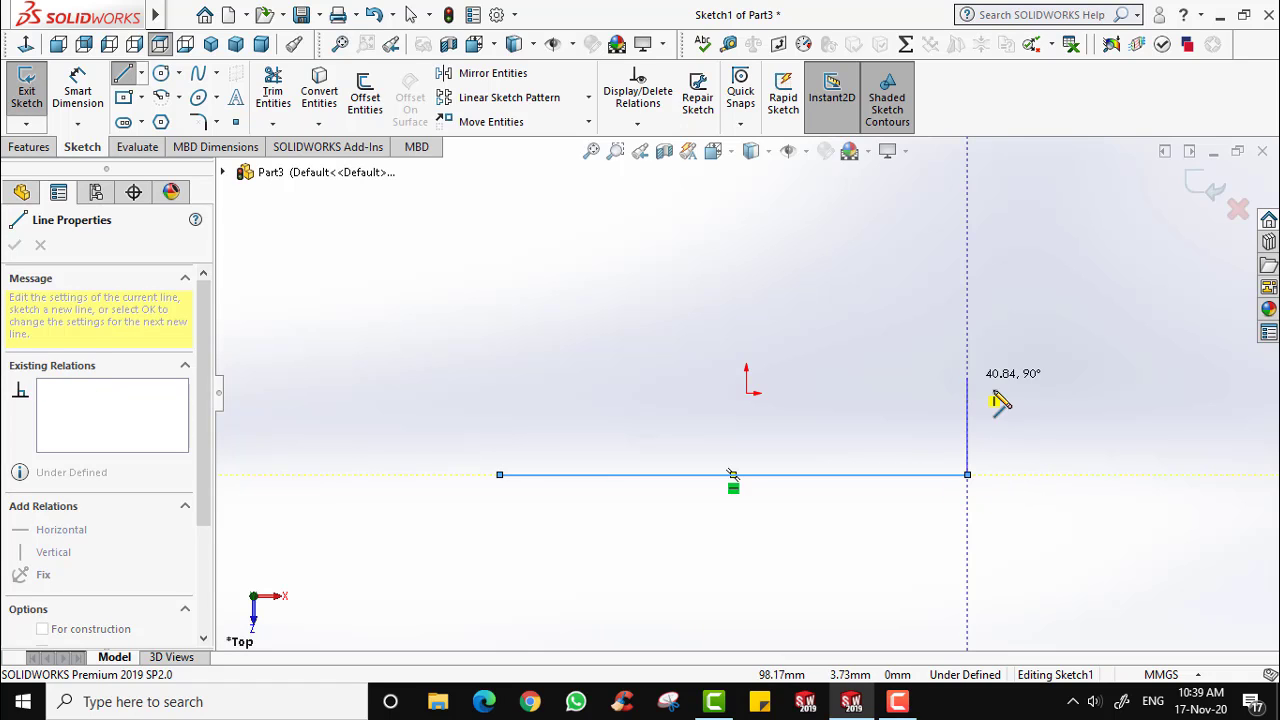
{"action": "key", "text": "Escape"}
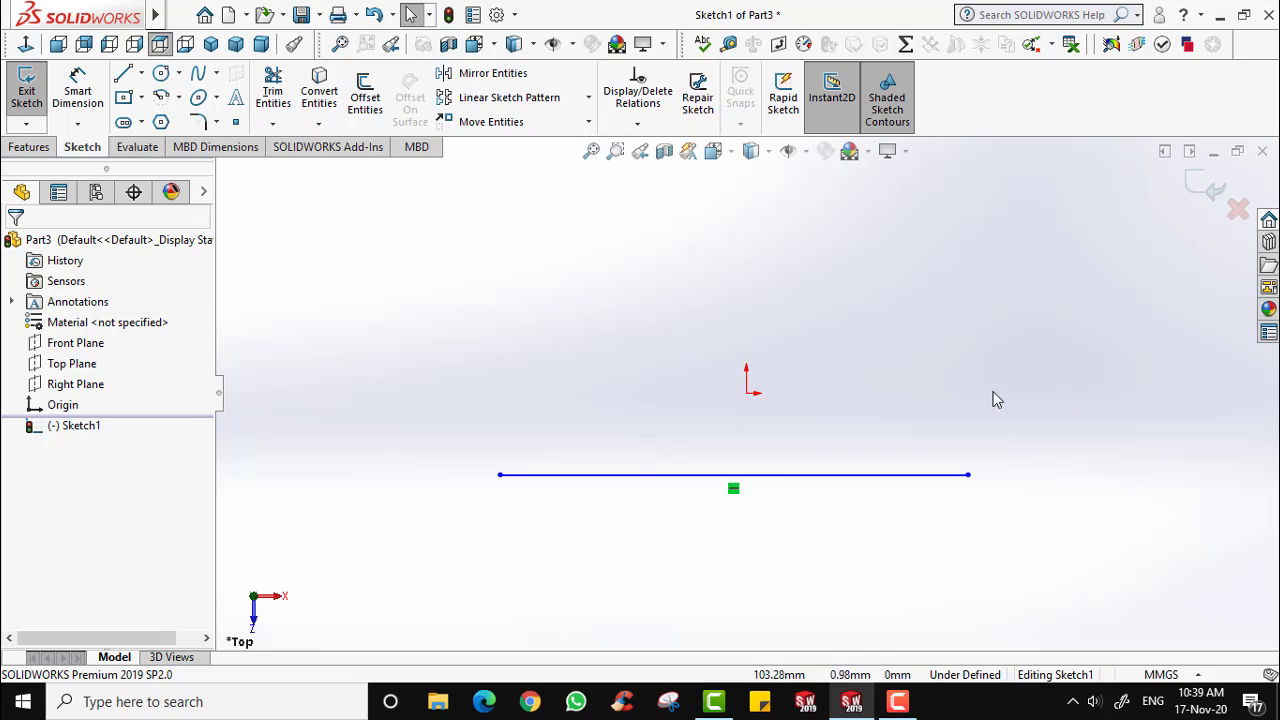
Add a Smart Dimension below the horizontal line and set its length to 100 mm.
{"action": "left_click", "coordinate": [99, 105]}
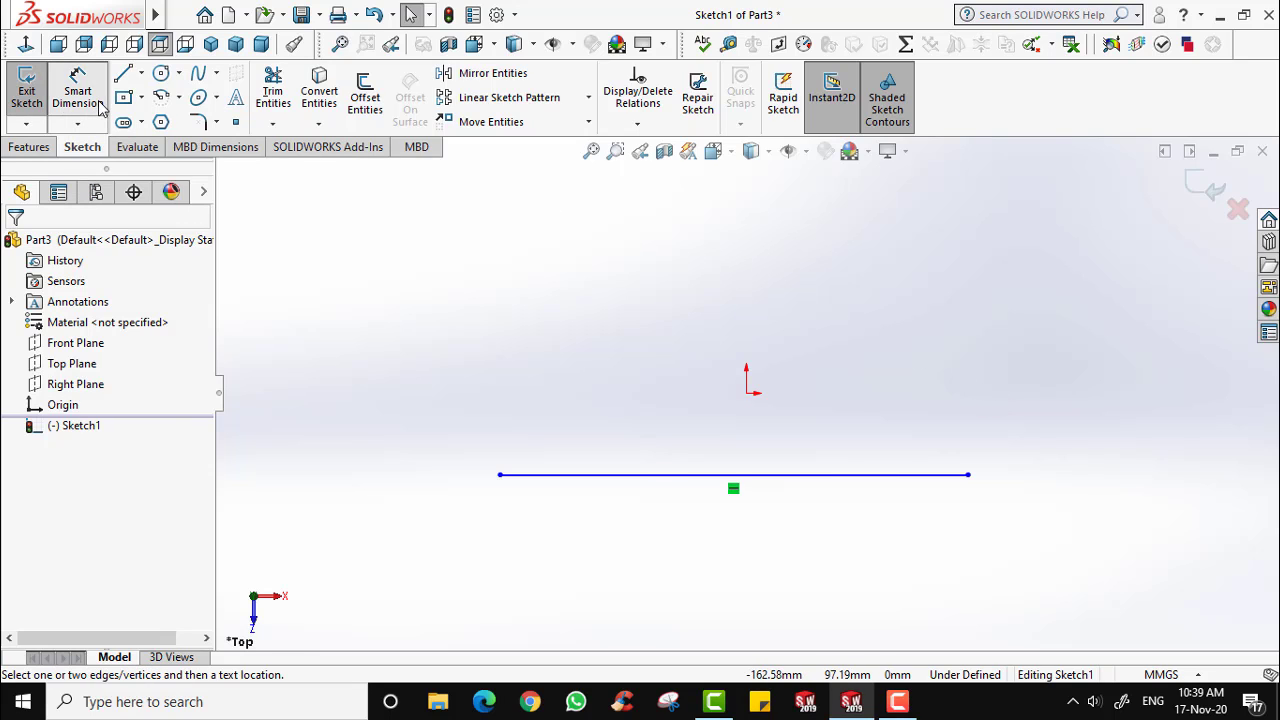
{"action": "left_click", "coordinate": [773, 477]}
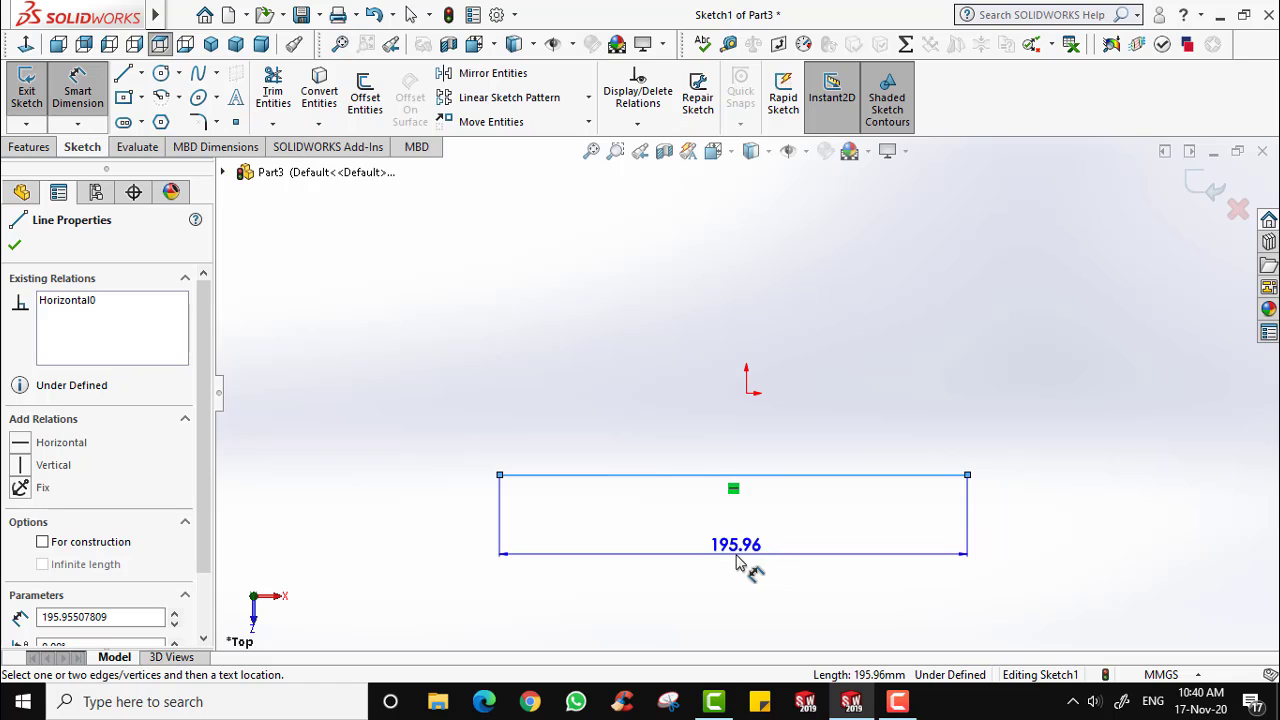
{"action": "left_click", "coordinate": [745, 560]}
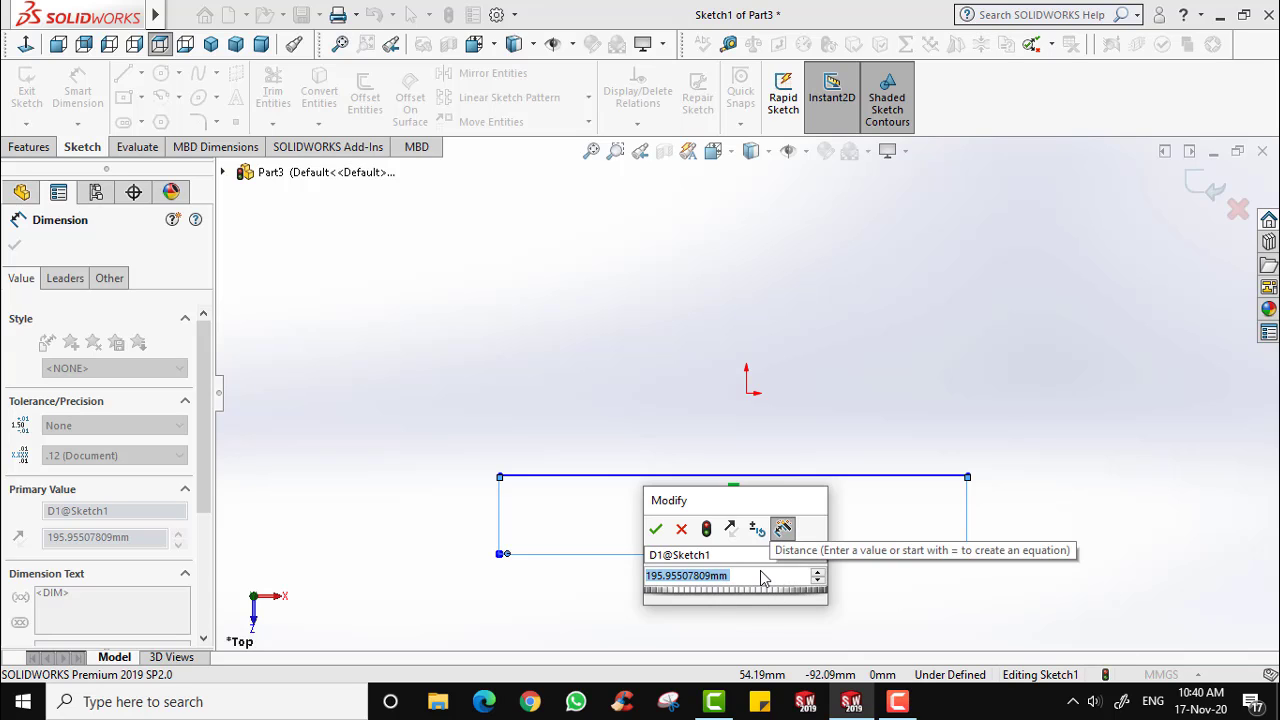
{"action": "type", "text": "100"}
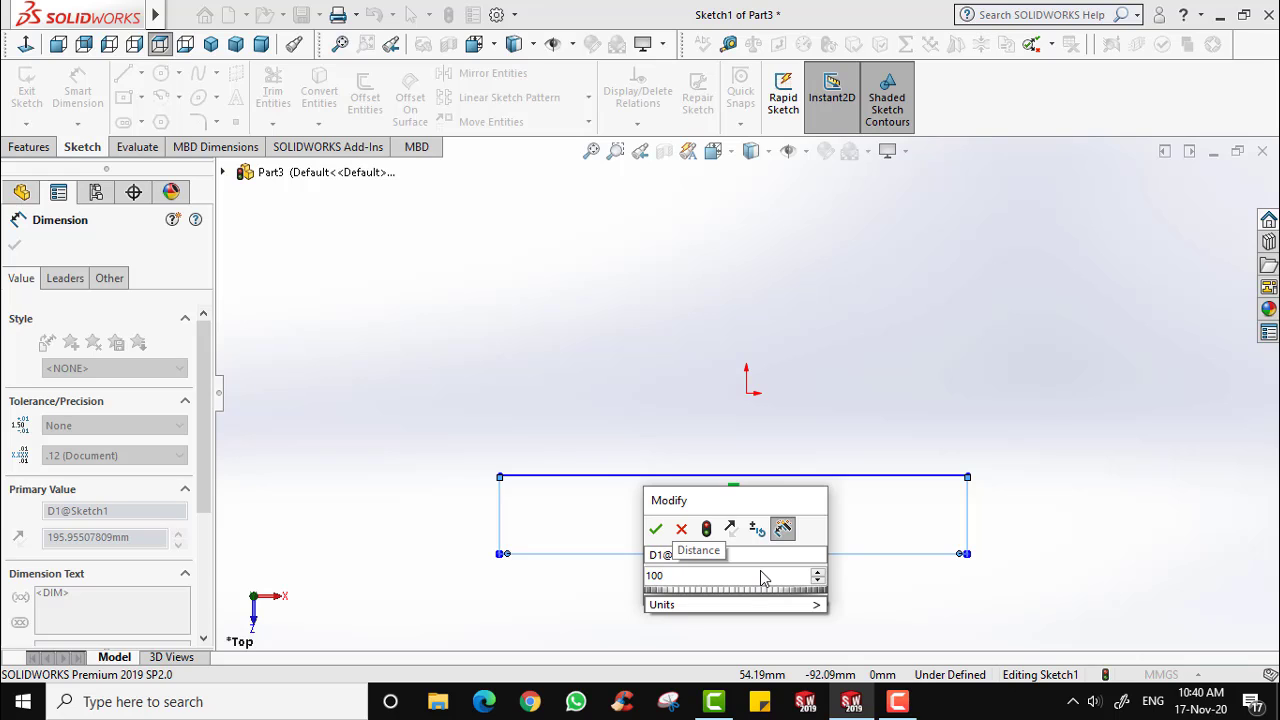
{"action": "left_click", "coordinate": [655, 530]}
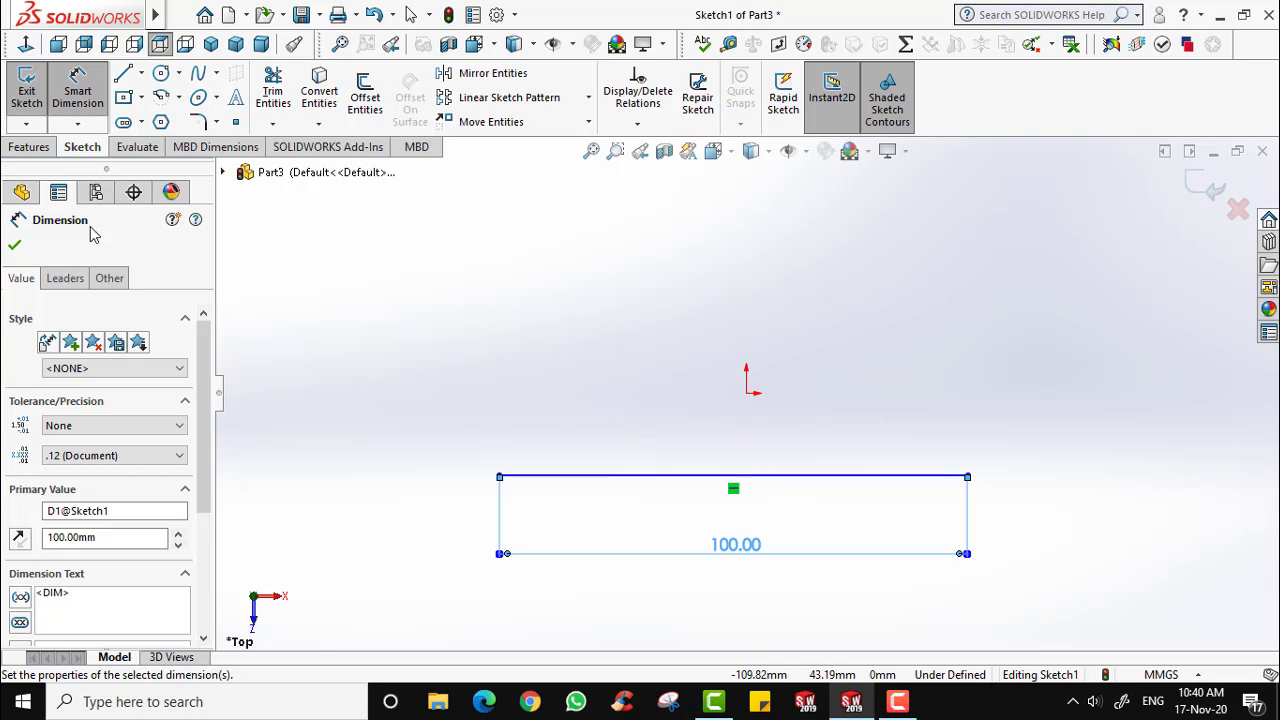
{"action": "left_click", "coordinate": [14, 247]}
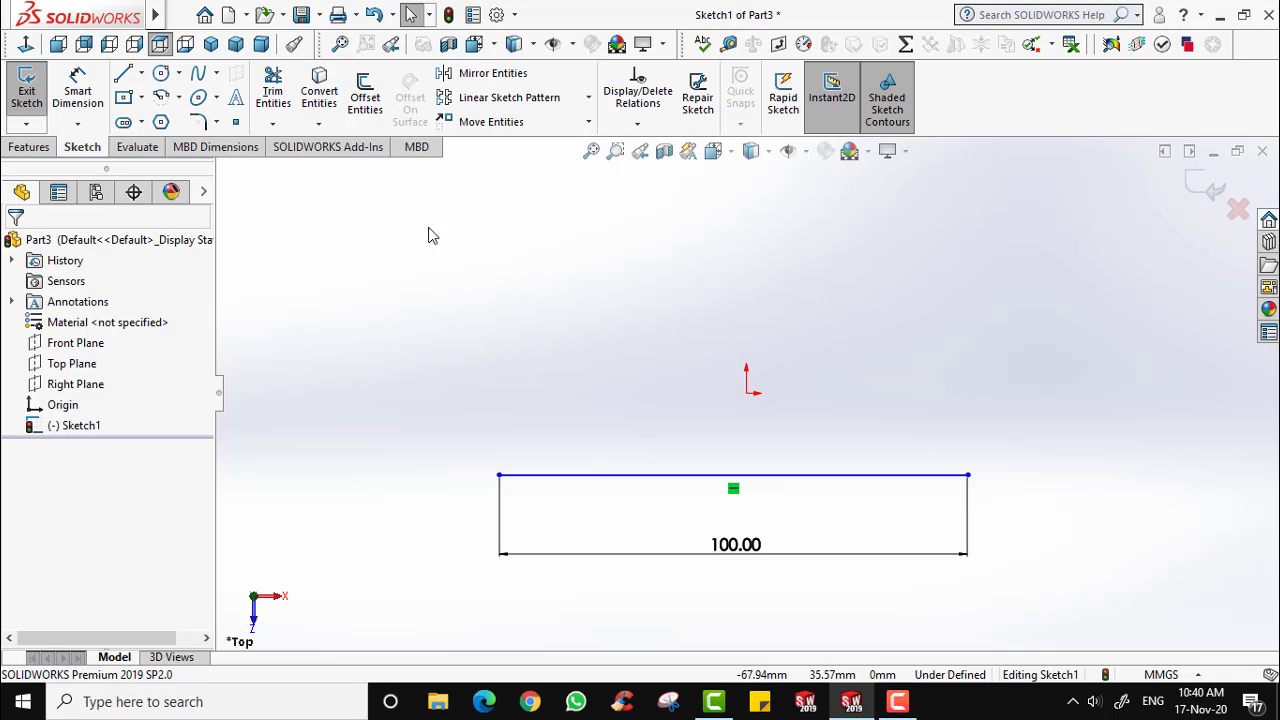
Sketch a corner rectangle about 72 mm wide and 25 mm high above the origin.
{"action": "left_click", "coordinate": [123, 97]}
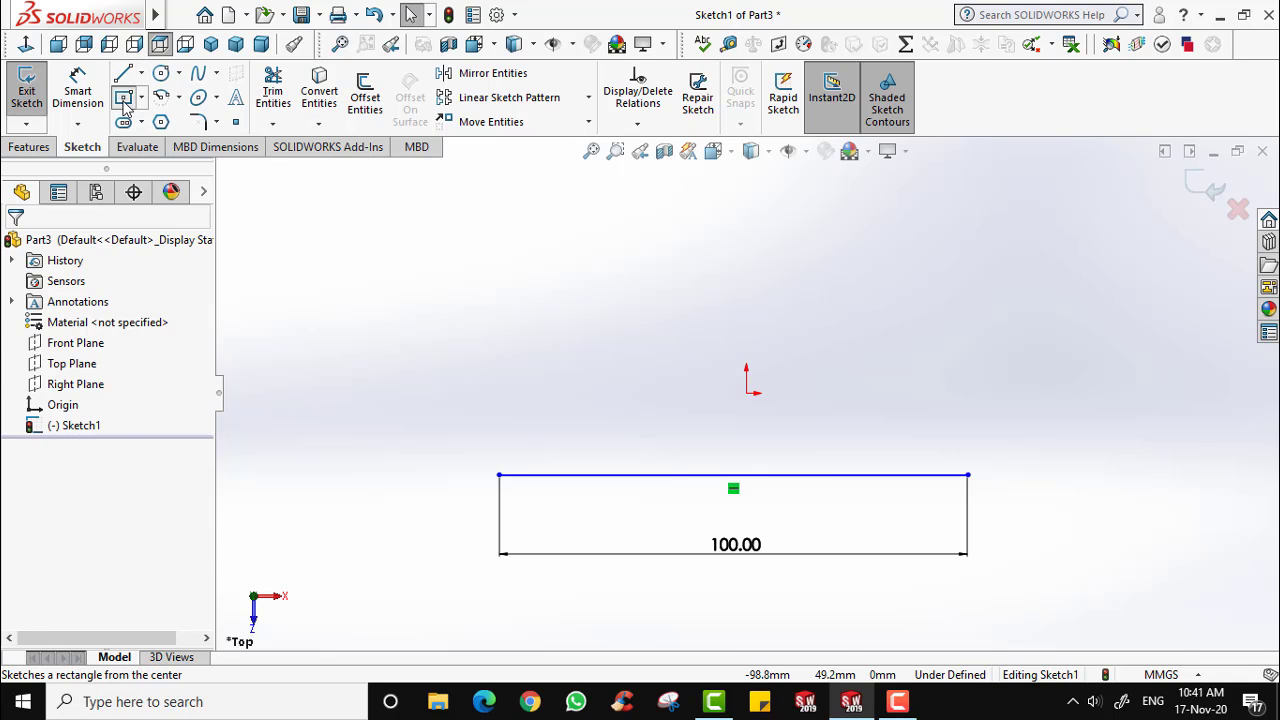
{"action": "left_click", "coordinate": [141, 97]}
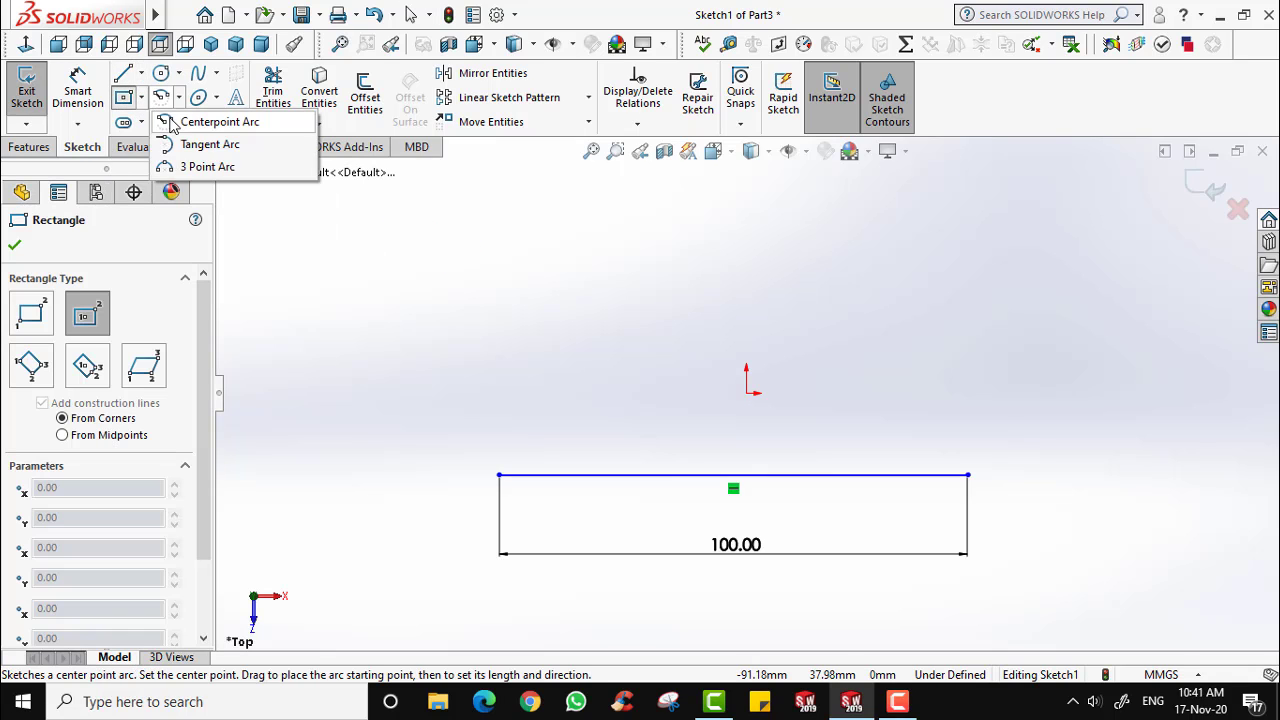
{"action": "left_click", "coordinate": [162, 124]}
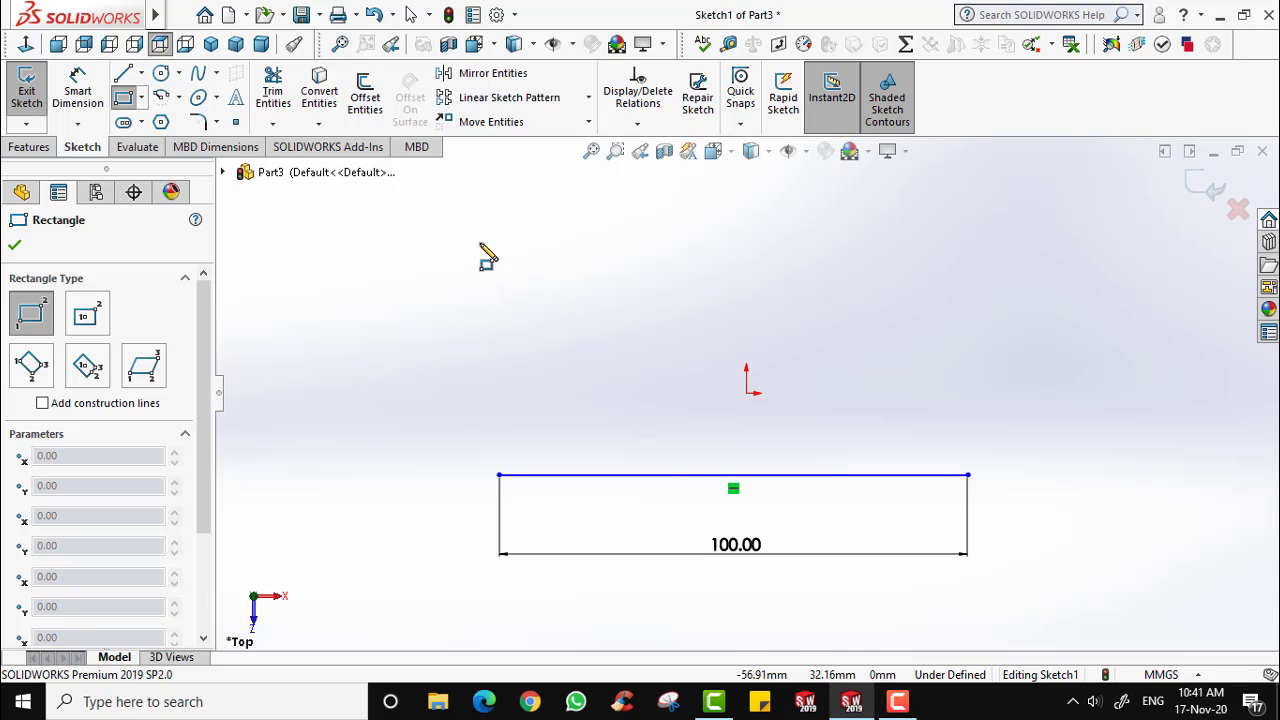
{"action": "left_click", "coordinate": [565, 228]}
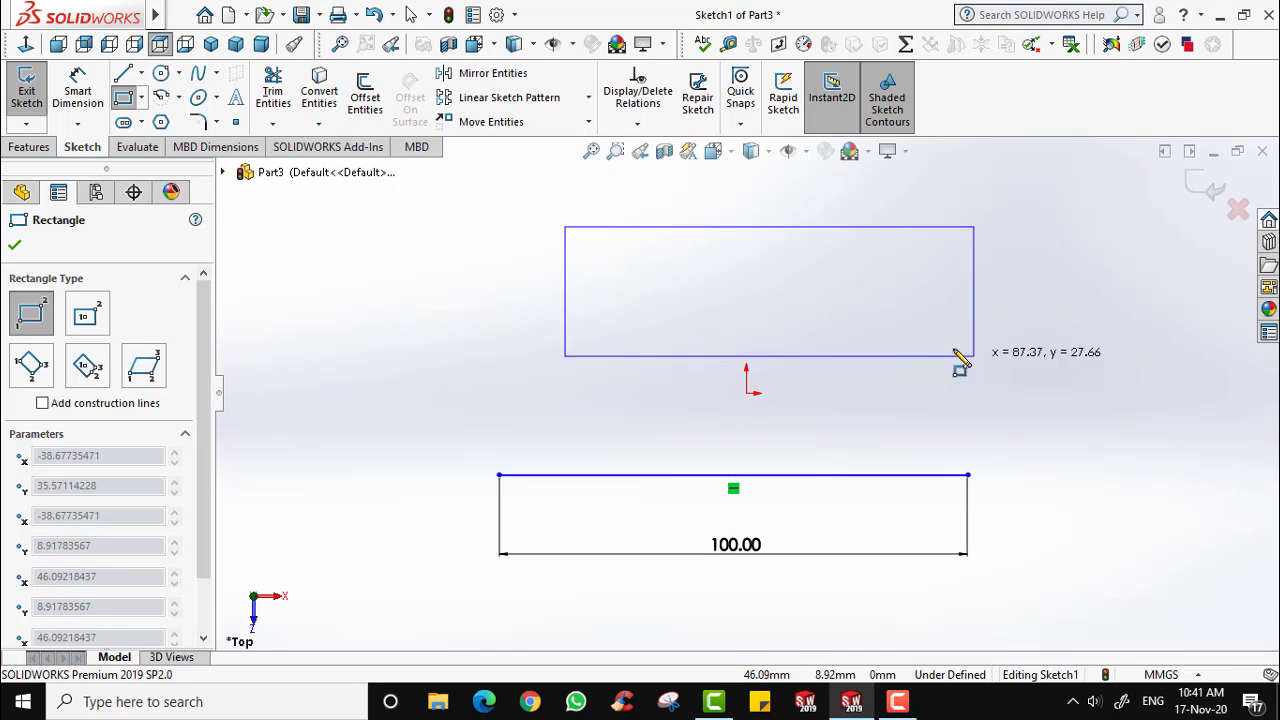
{"action": "left_click", "coordinate": [905, 344]}
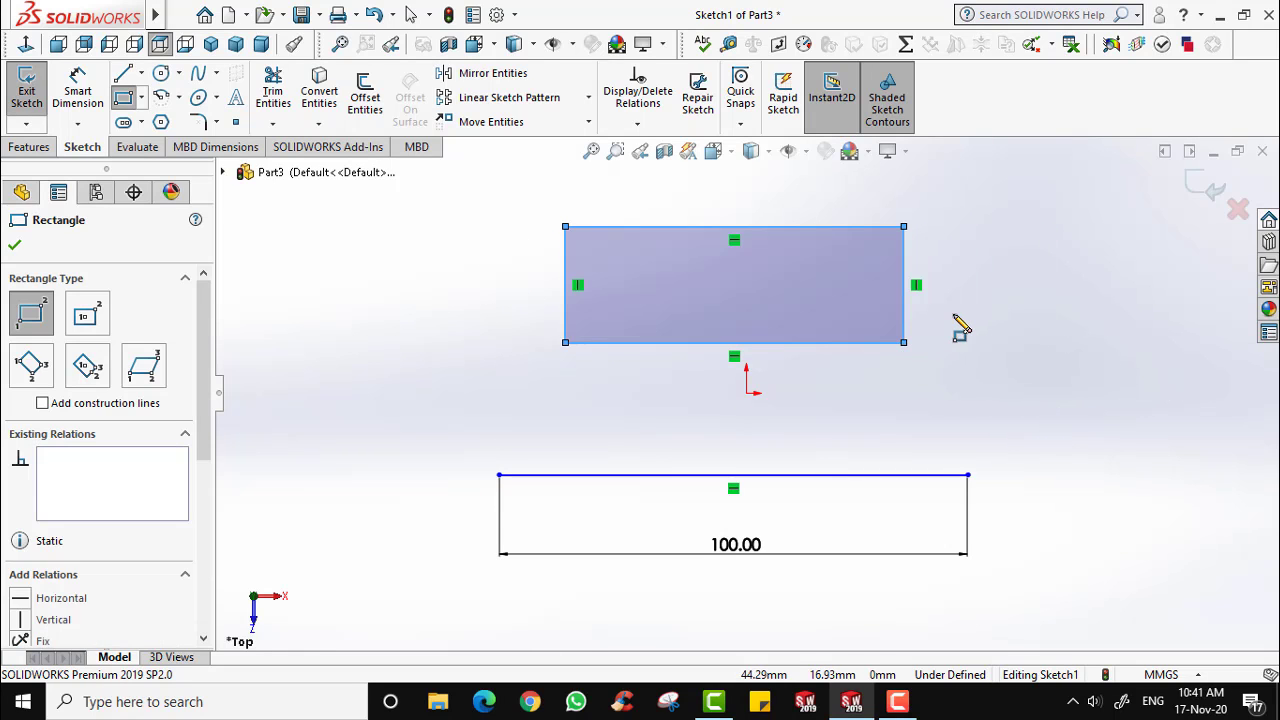
Dimension the rectangle's top edge to 50 mm and its right edge to 50 mm.
{"action": "left_click", "coordinate": [80, 95]}
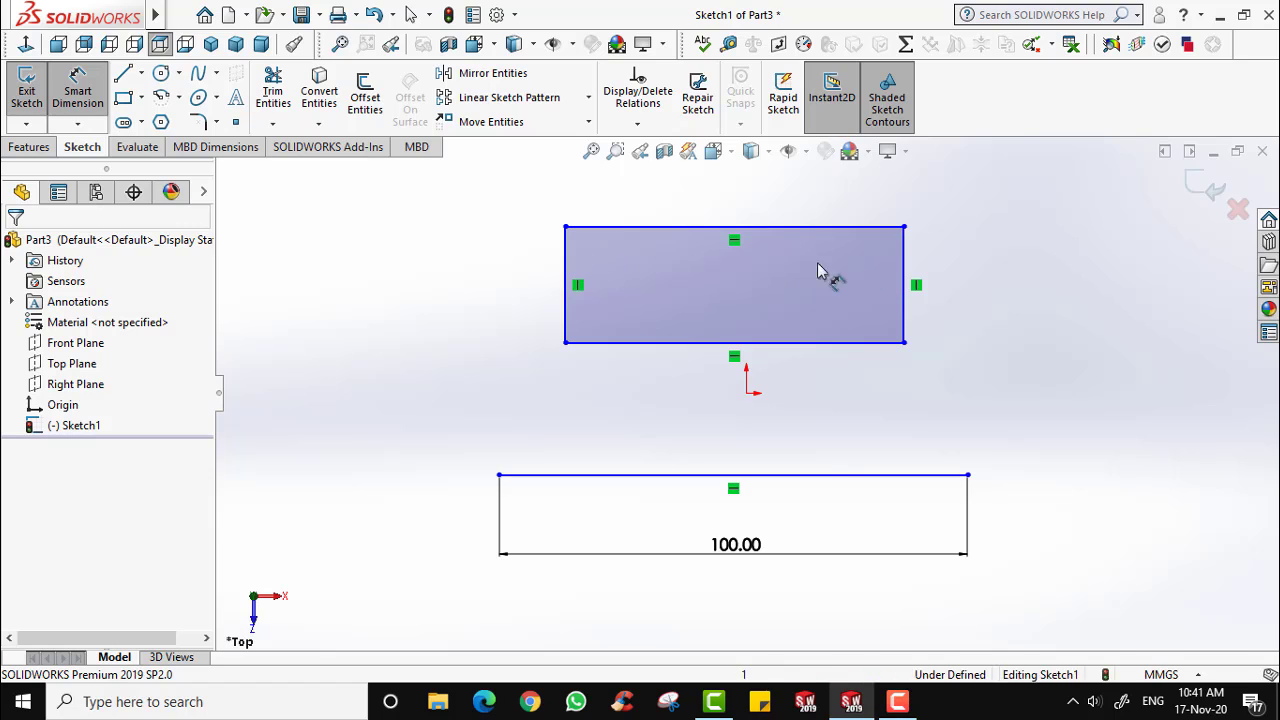
{"action": "left_click", "coordinate": [778, 227]}
{"action": "left_click", "coordinate": [724, 205]}
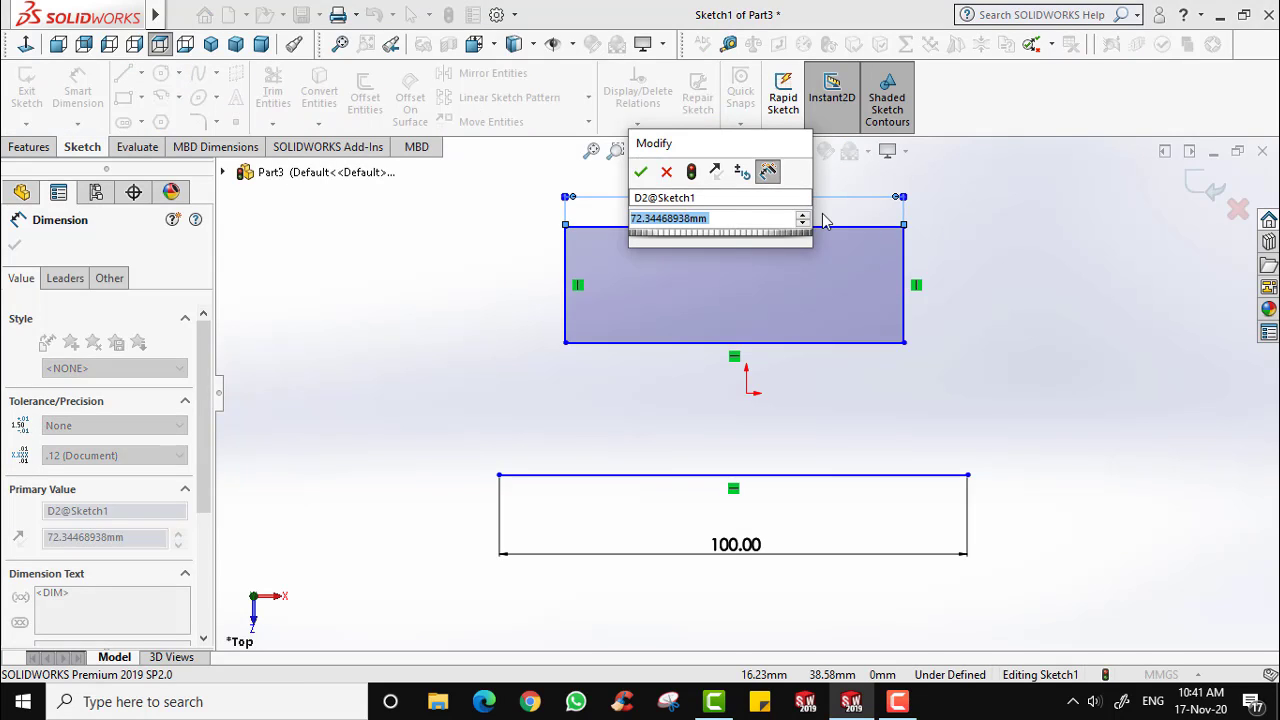
{"action": "type", "text": "50"}
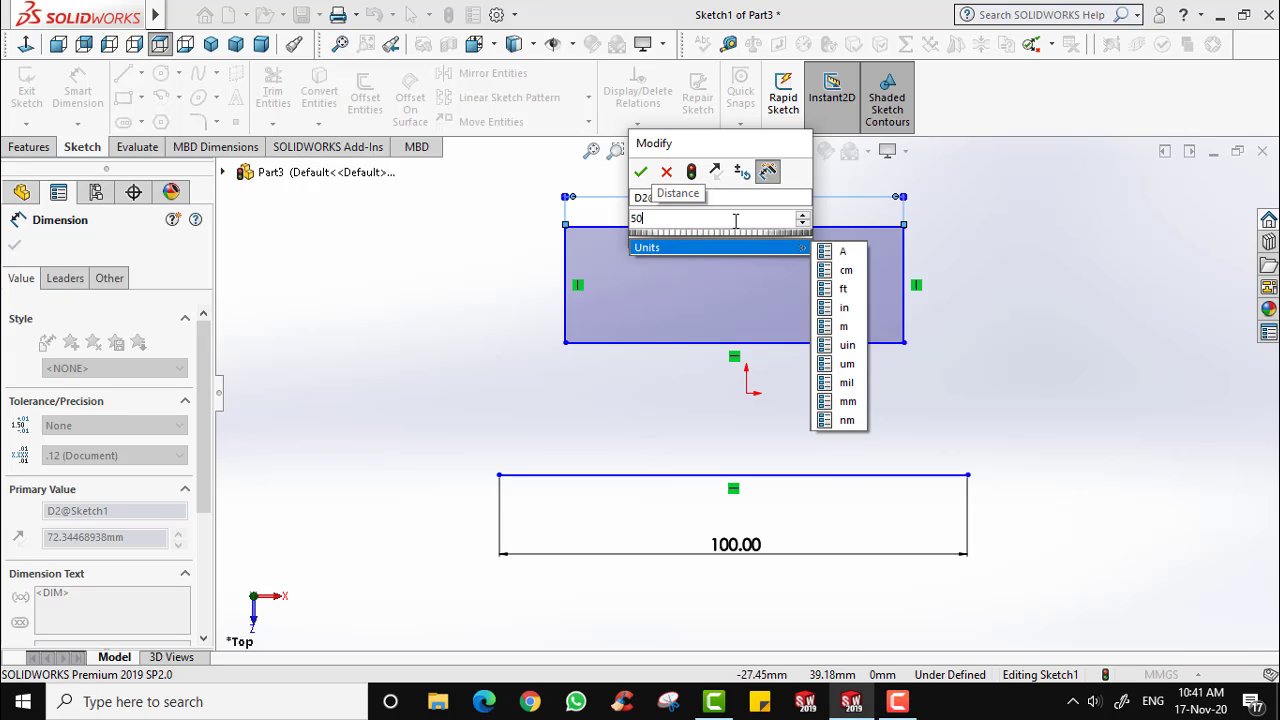
{"action": "left_click", "coordinate": [641, 171]}
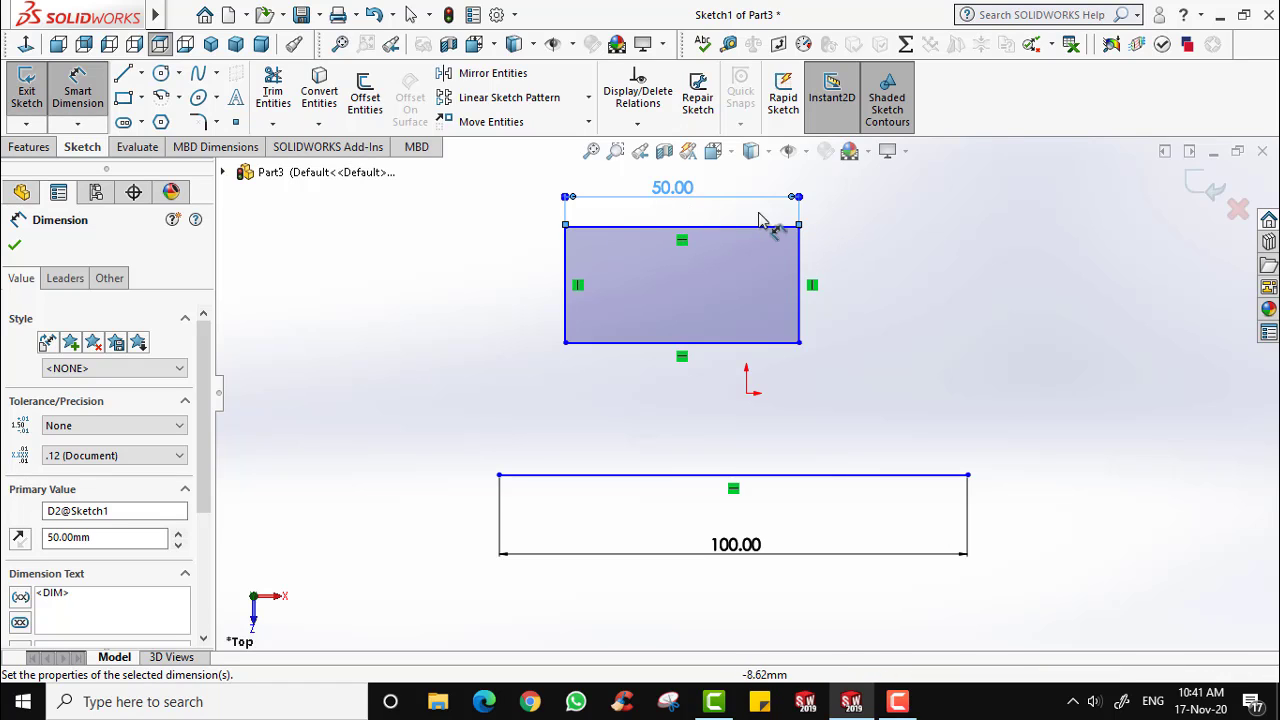
{"action": "left_click", "coordinate": [800, 308]}
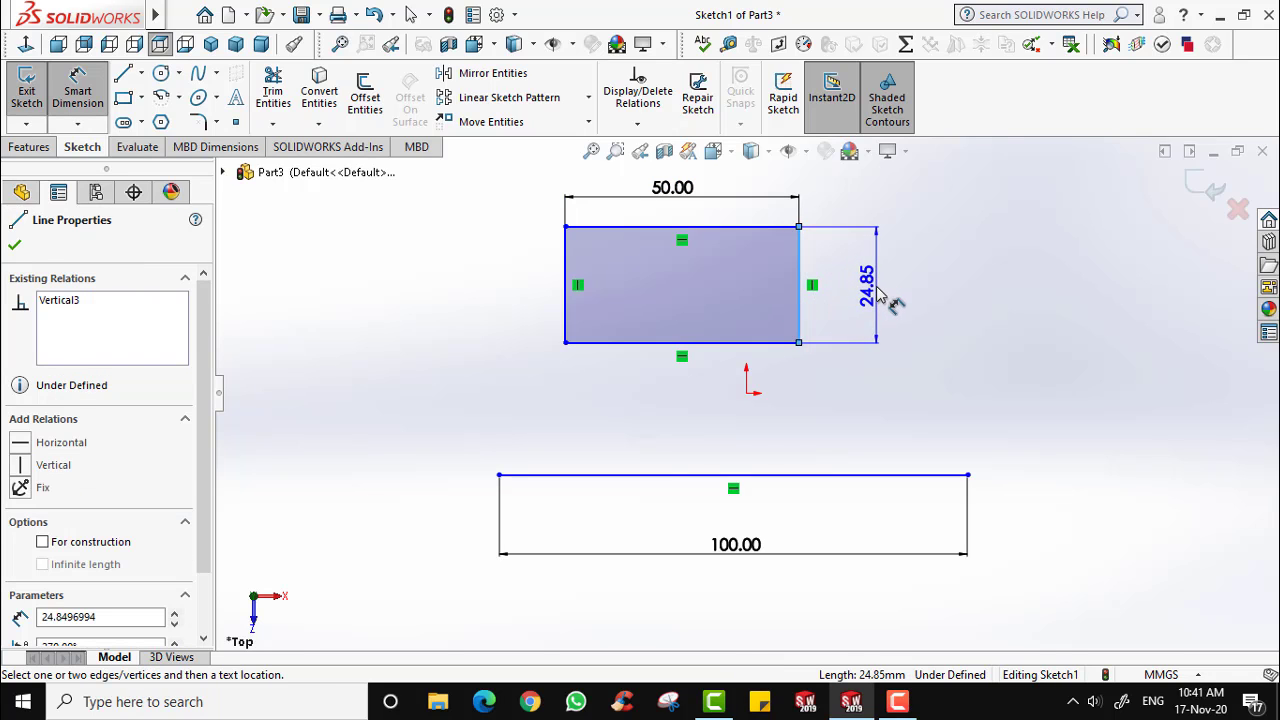
{"action": "left_click", "coordinate": [880, 288]}
{"action": "type", "text": "50"}
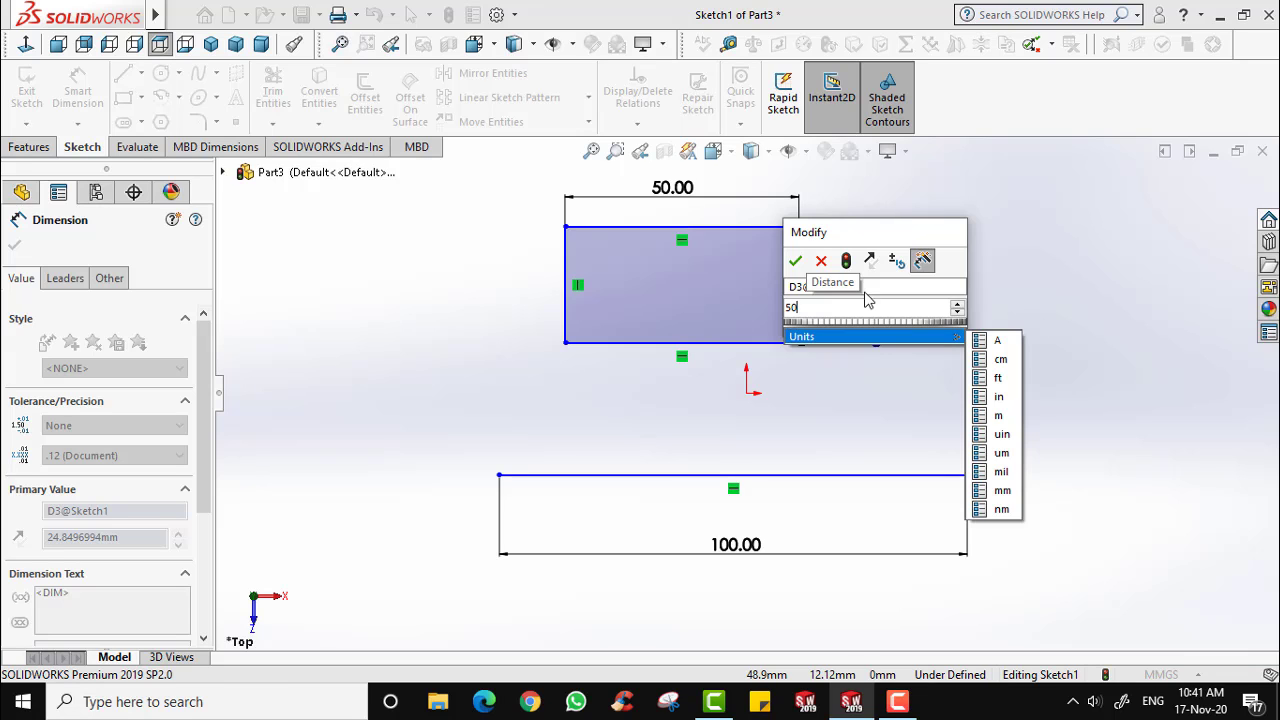
{"action": "left_click", "coordinate": [798, 262]}
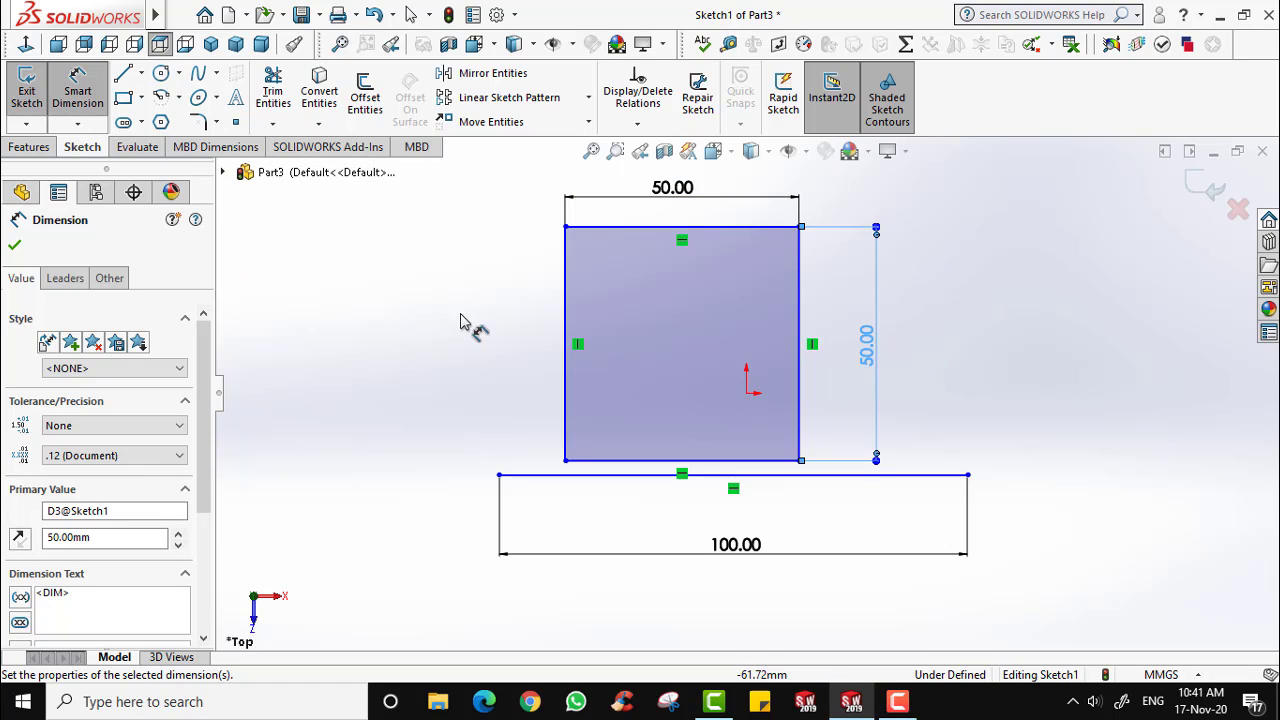
Sketch a center-point circle about 97 mm in diameter to the right of the square.
{"action": "scroll", "coordinate": [707, 323], "scroll_direction": "down", "scroll_amount": 2}
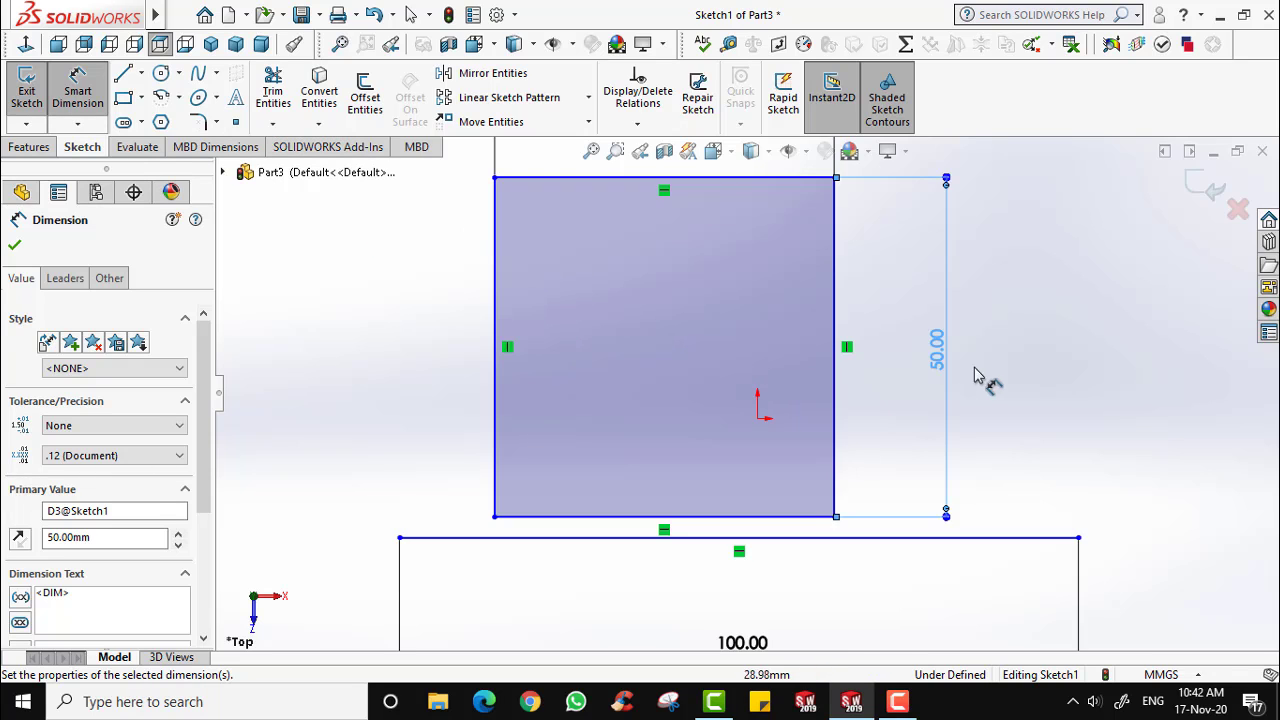
{"action": "scroll", "coordinate": [1129, 423], "scroll_direction": "up", "scroll_amount": 5}
{"action": "scroll", "coordinate": [1170, 525], "scroll_direction": "down", "scroll_amount": 1}
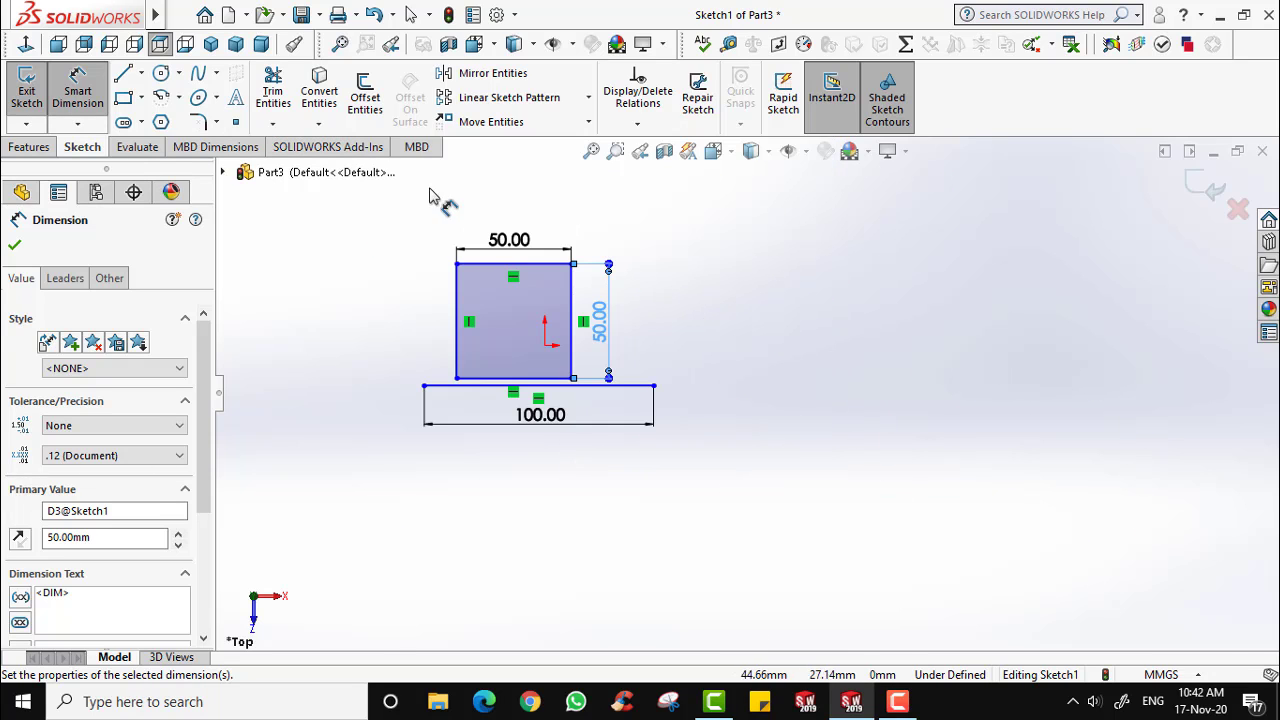
{"action": "left_click", "coordinate": [160, 73]}
{"action": "left_click", "coordinate": [865, 333]}
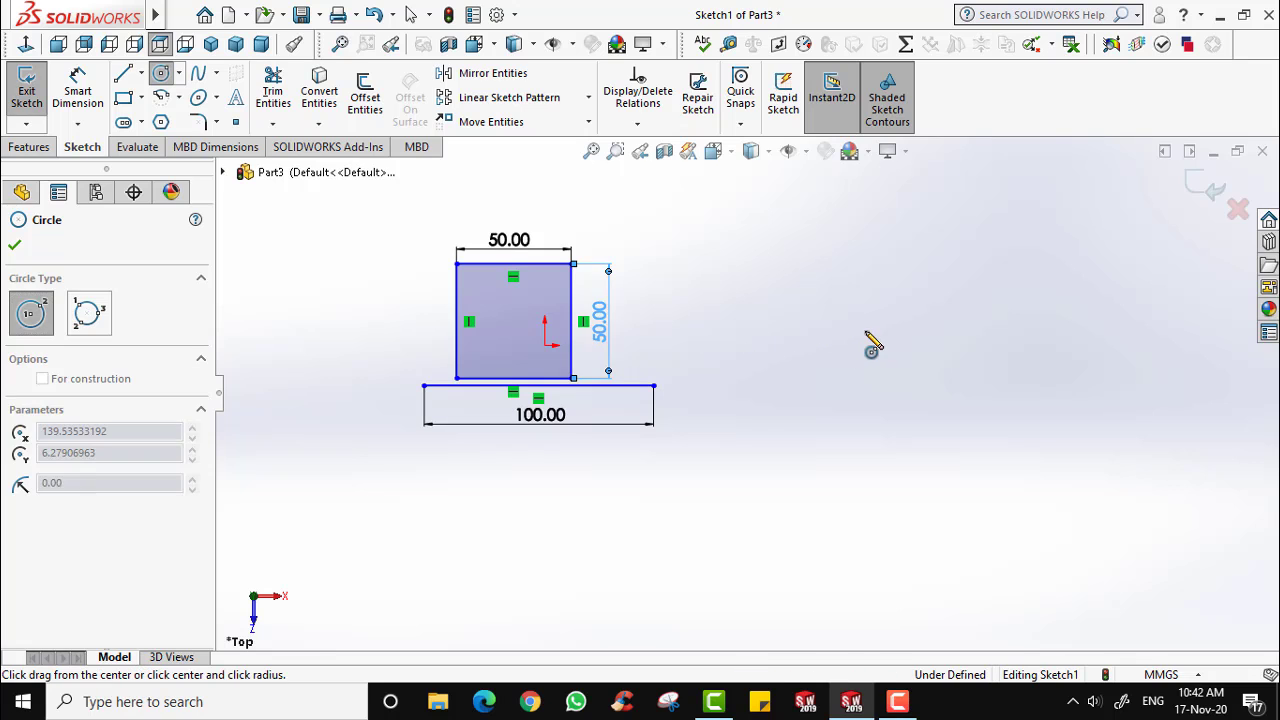
{"action": "left_click", "coordinate": [874, 448]}
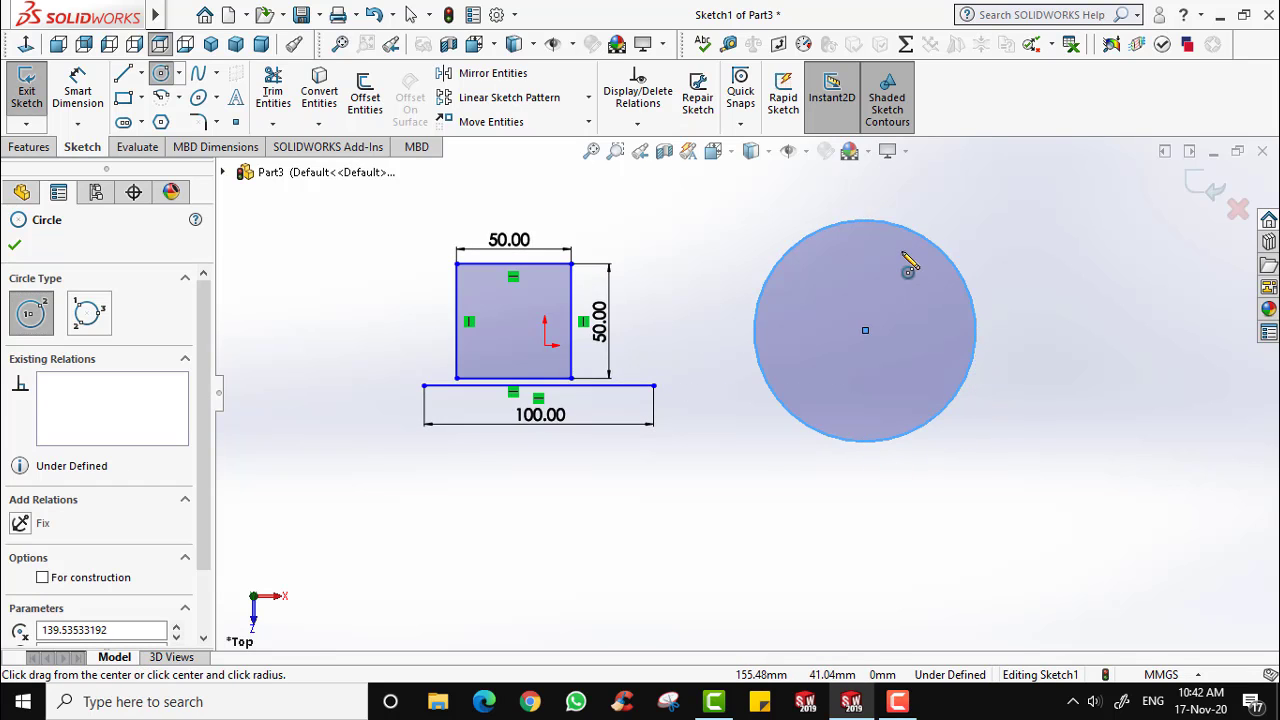
Add a Smart Dimension to the circle and set its diameter to 80 mm.
{"action": "left_click", "coordinate": [80, 97]}
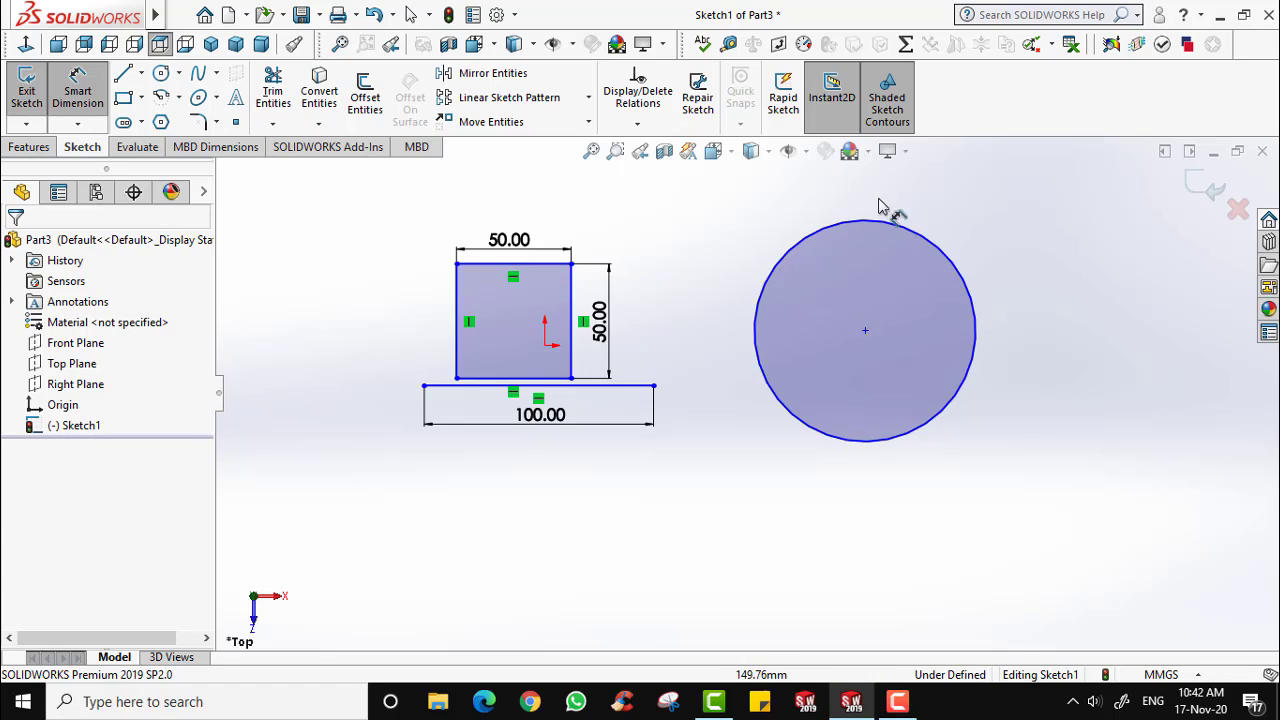
{"action": "left_click", "coordinate": [964, 277]}
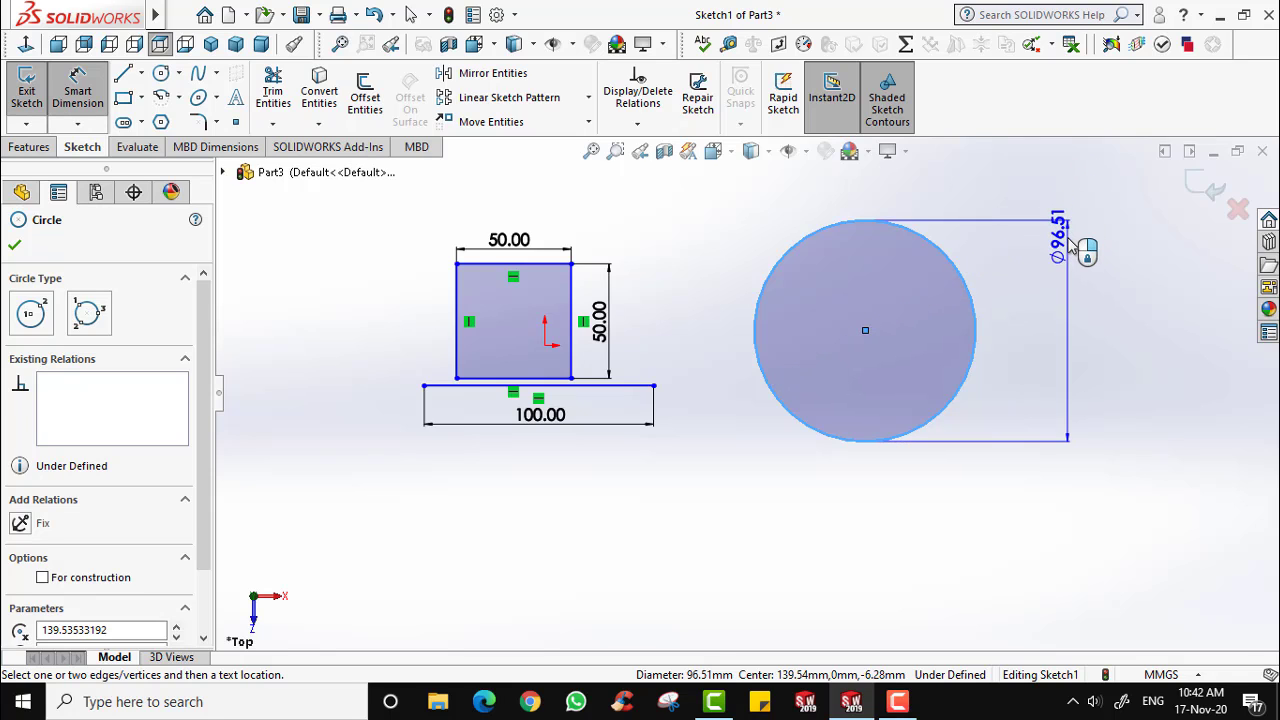
{"action": "left_click", "coordinate": [1087, 226]}
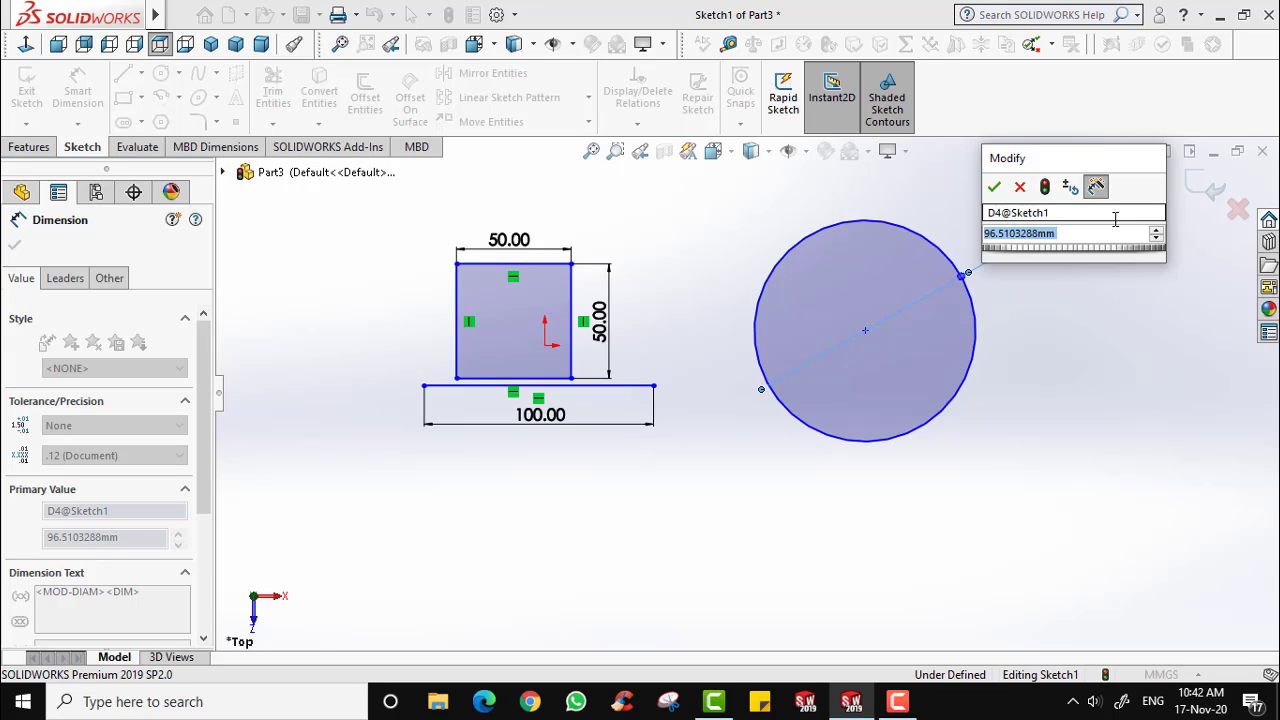
{"action": "type", "text": "80"}
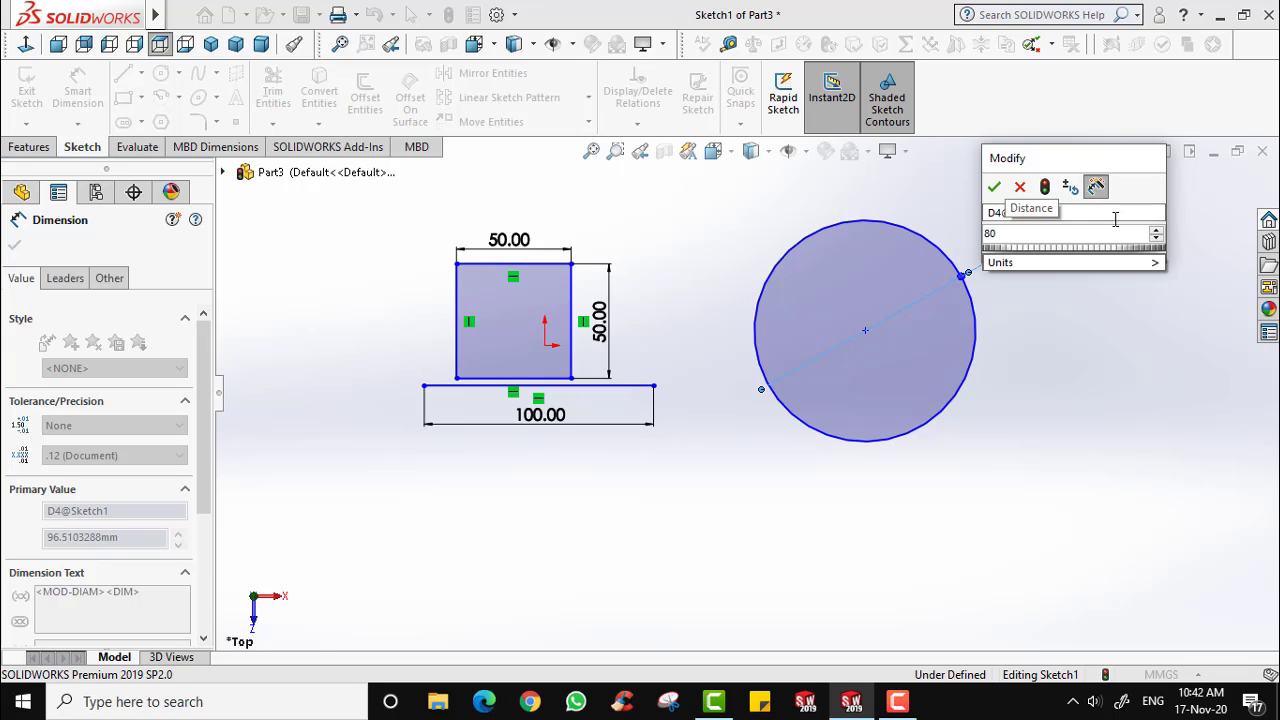
{"action": "key", "text": "Return"}
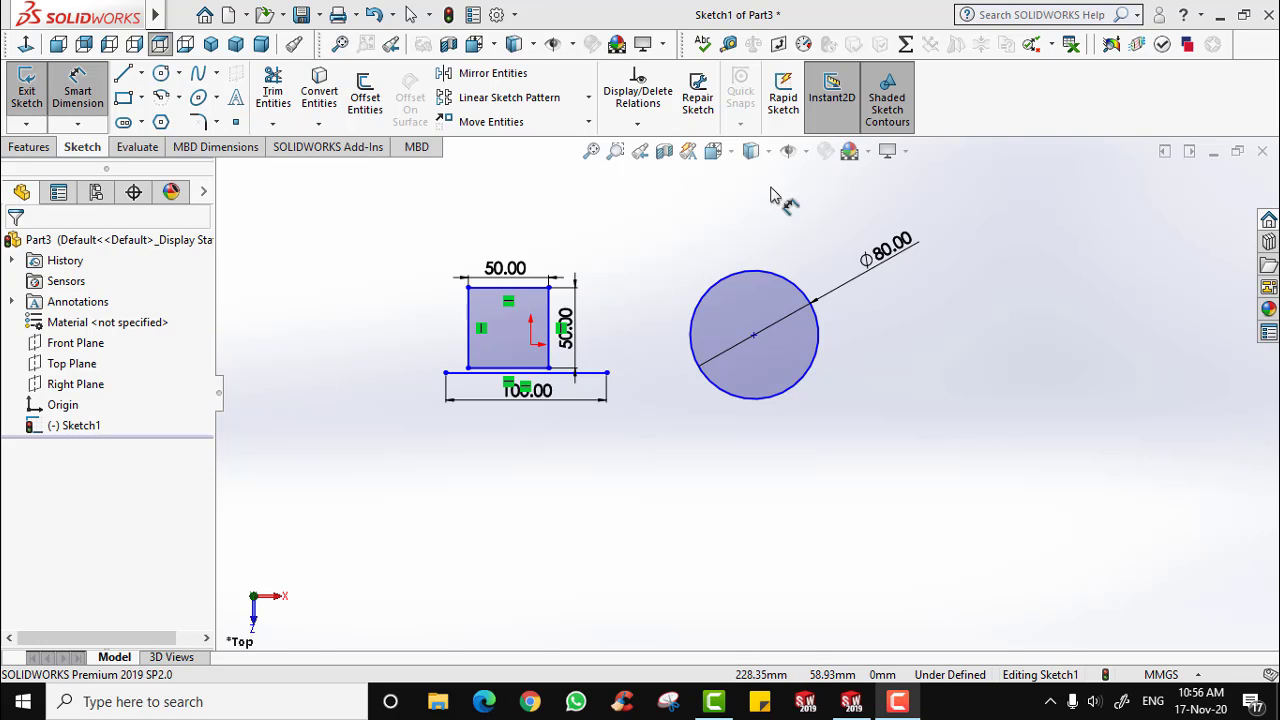
Sketch a horizontal line about 157 mm long below and right of the circle, plus a connected slanted line about 168 mm long from its right end.
{"action": "left_click", "coordinate": [124, 76]}
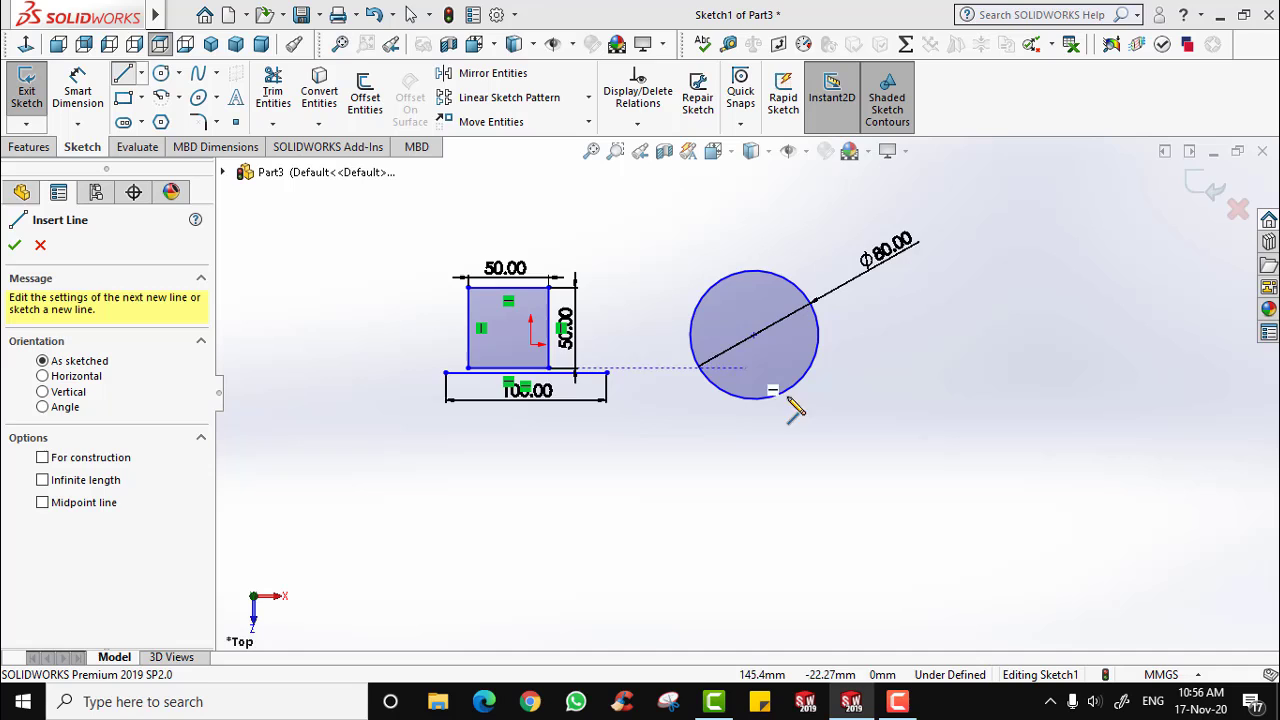
{"action": "left_click", "coordinate": [897, 516]}
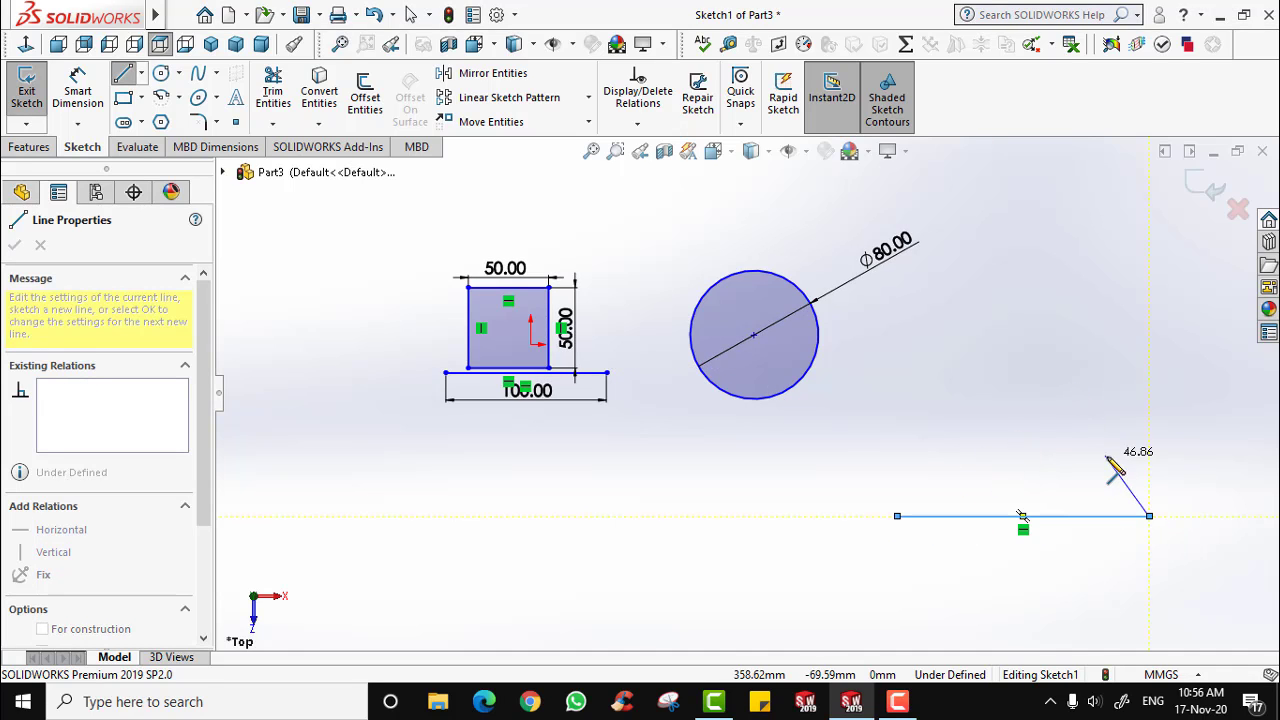
{"action": "left_click", "coordinate": [936, 351]}
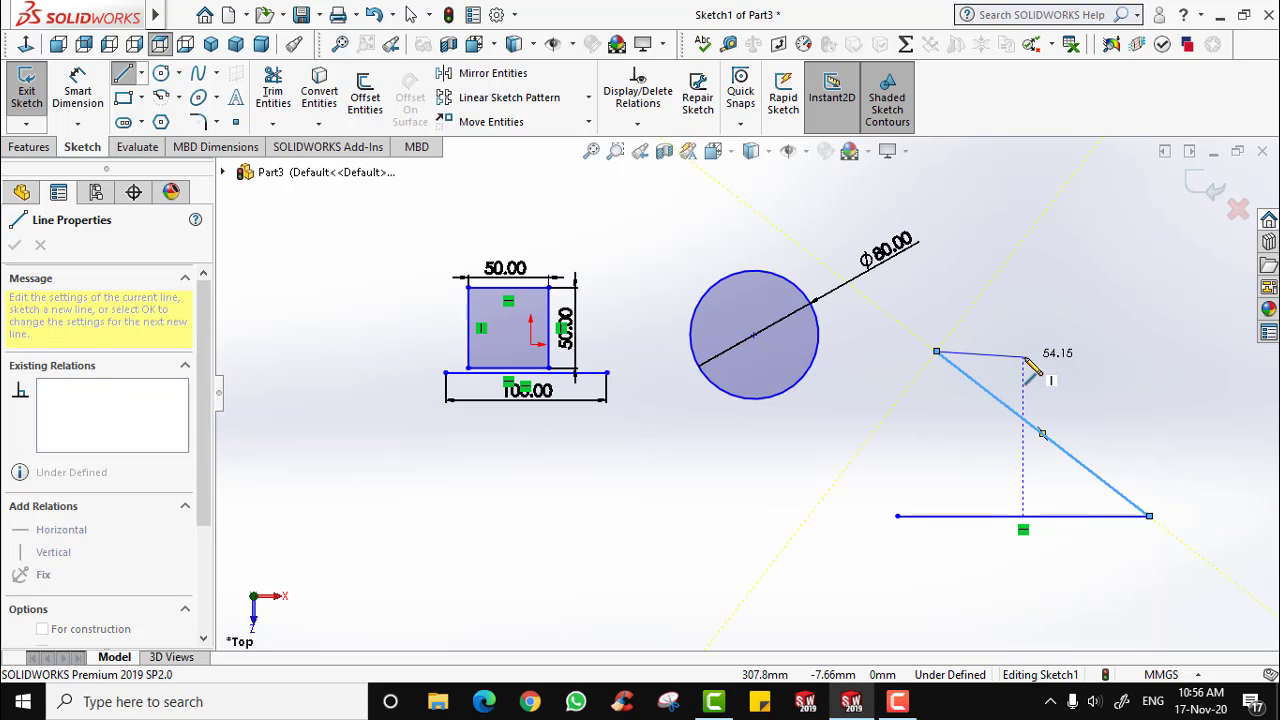
{"action": "key", "text": "Escape"}
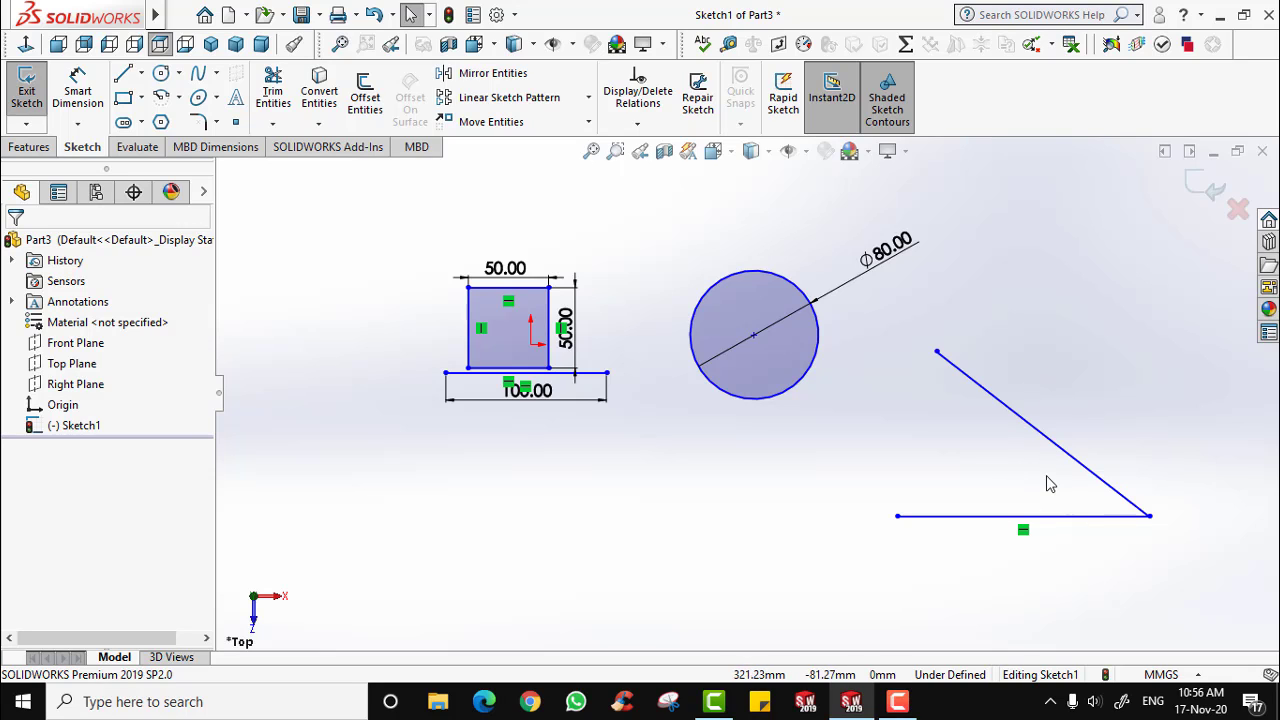
Add a Smart Dimension between the horizontal and slanted lines and set the angle to 45°.
{"action": "left_click", "coordinate": [88, 104]}
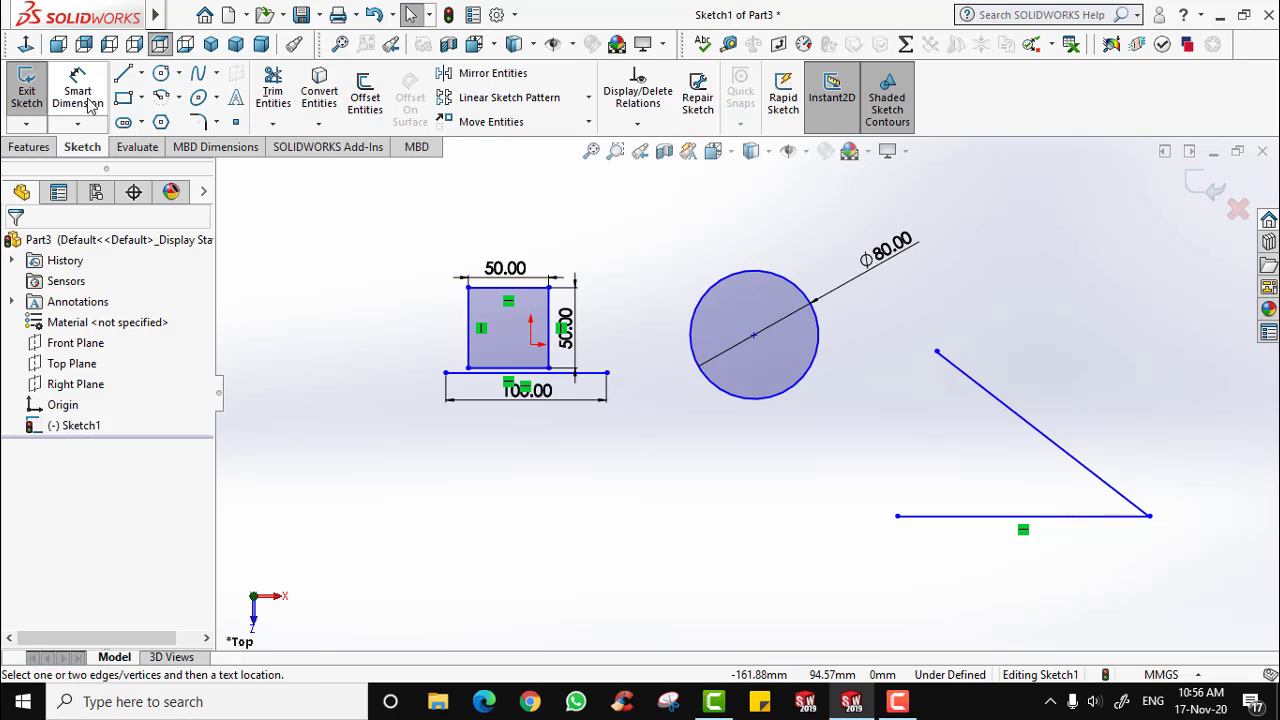
{"action": "left_click", "coordinate": [819, 322]}
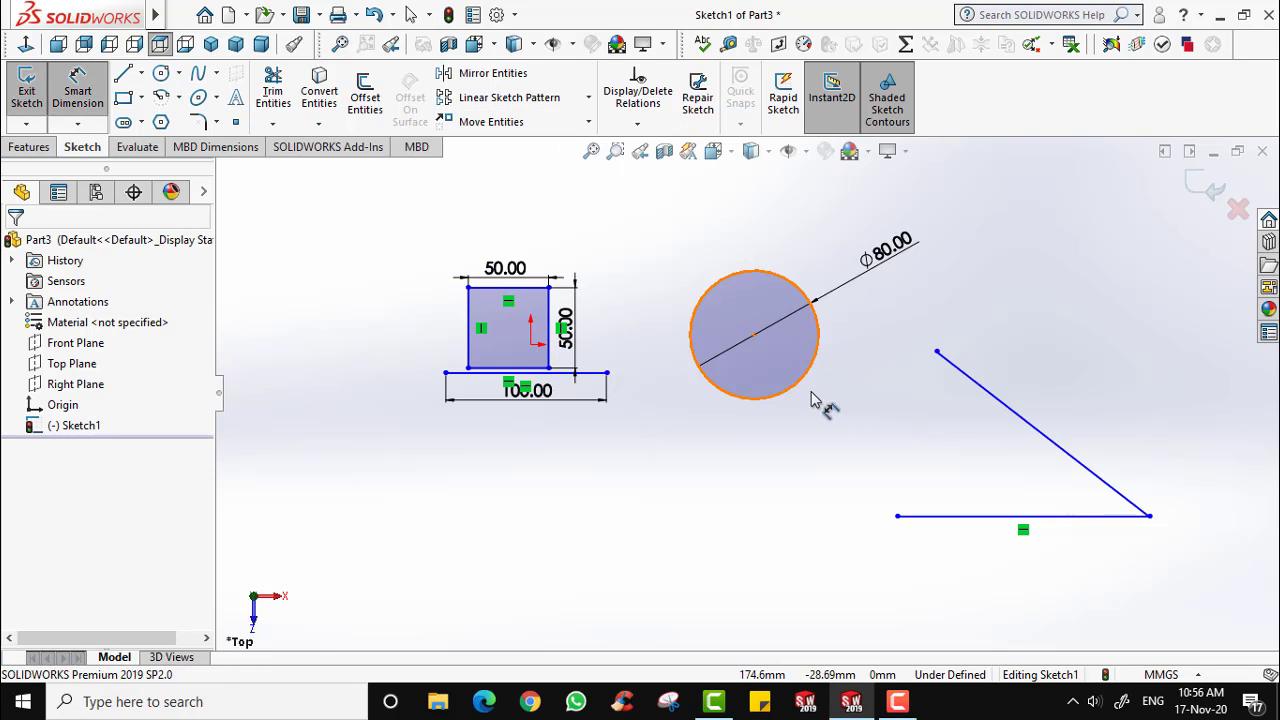
{"action": "left_click", "coordinate": [970, 517]}
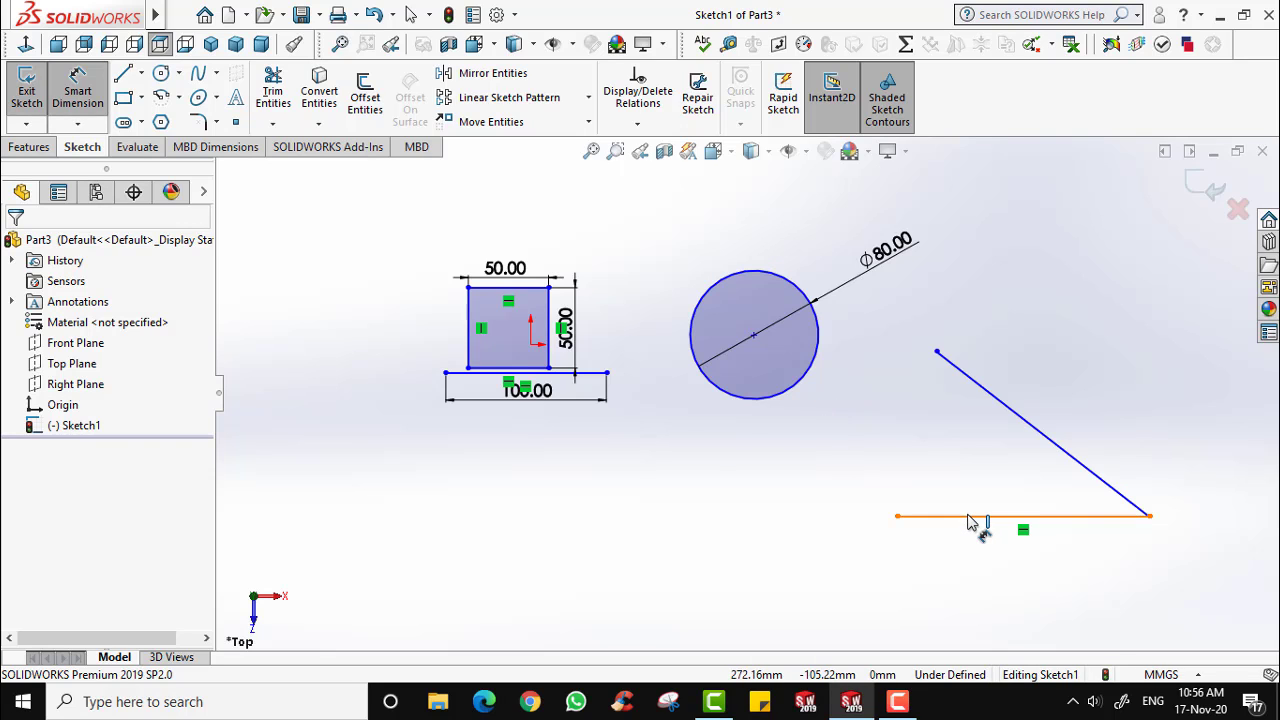
{"action": "left_click", "coordinate": [970, 520]}
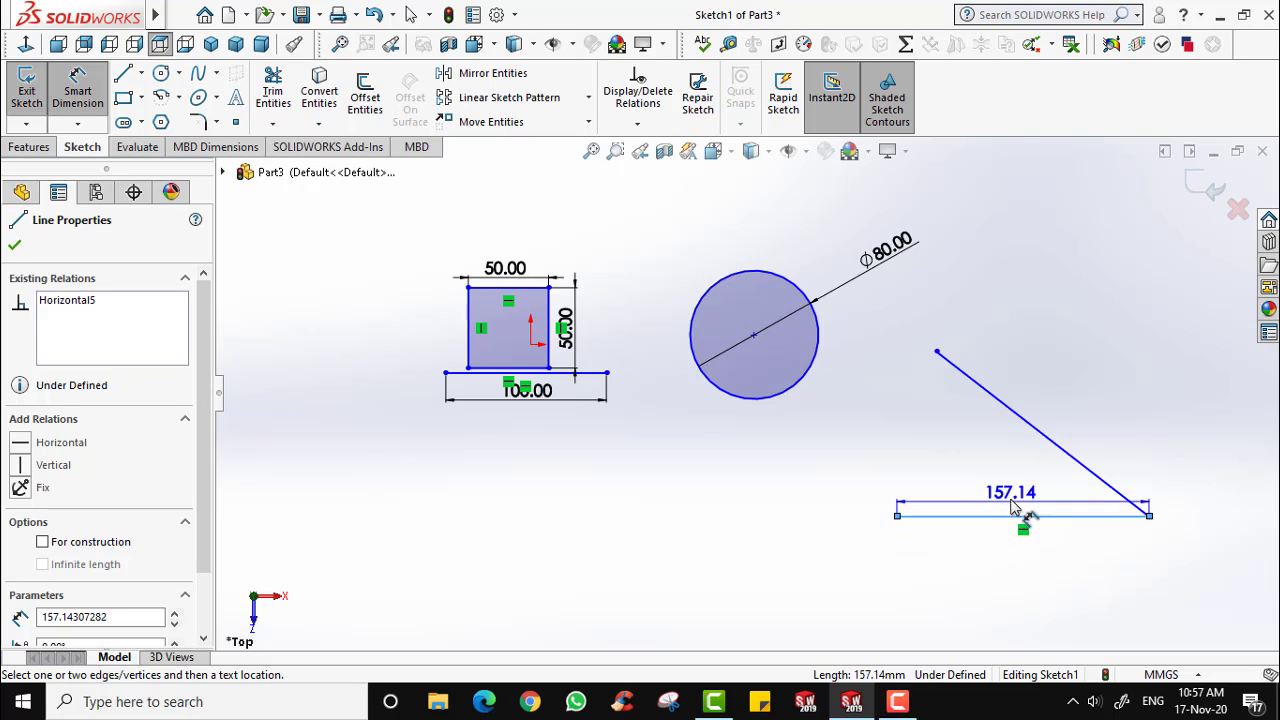
{"action": "left_click", "coordinate": [1051, 449]}
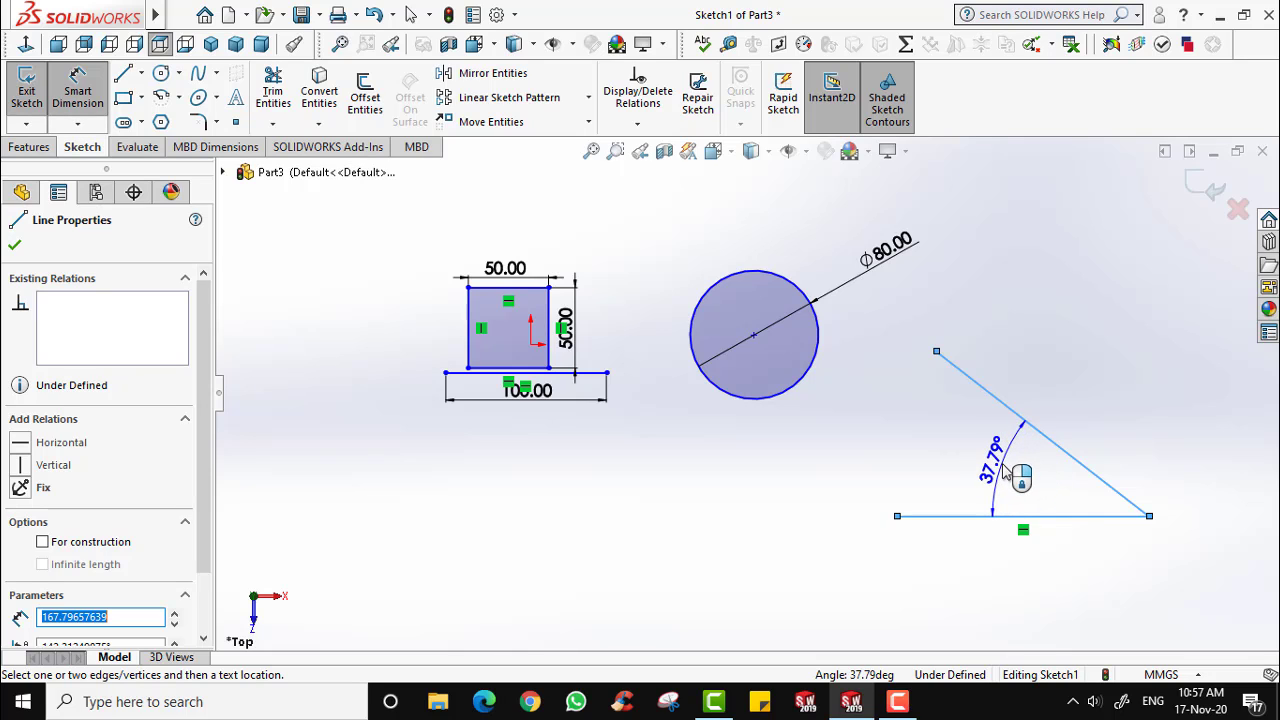
{"action": "left_click", "coordinate": [1004, 471]}
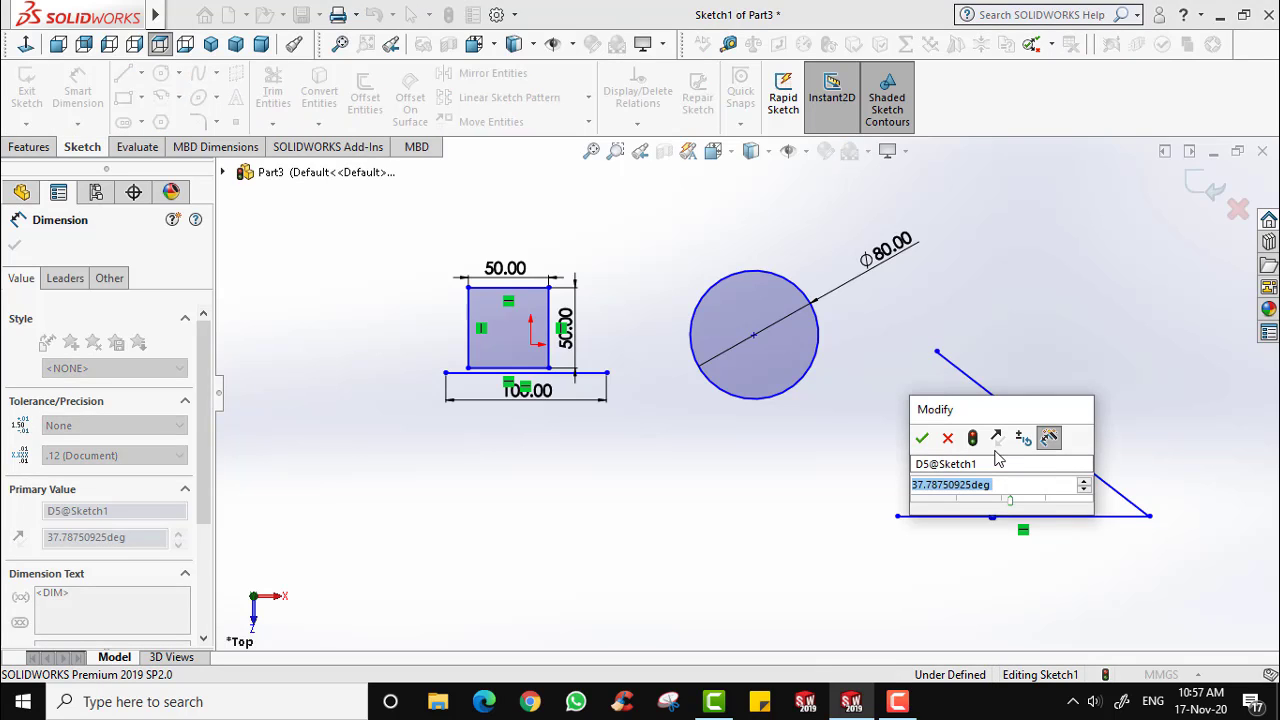
{"action": "type", "text": "45"}
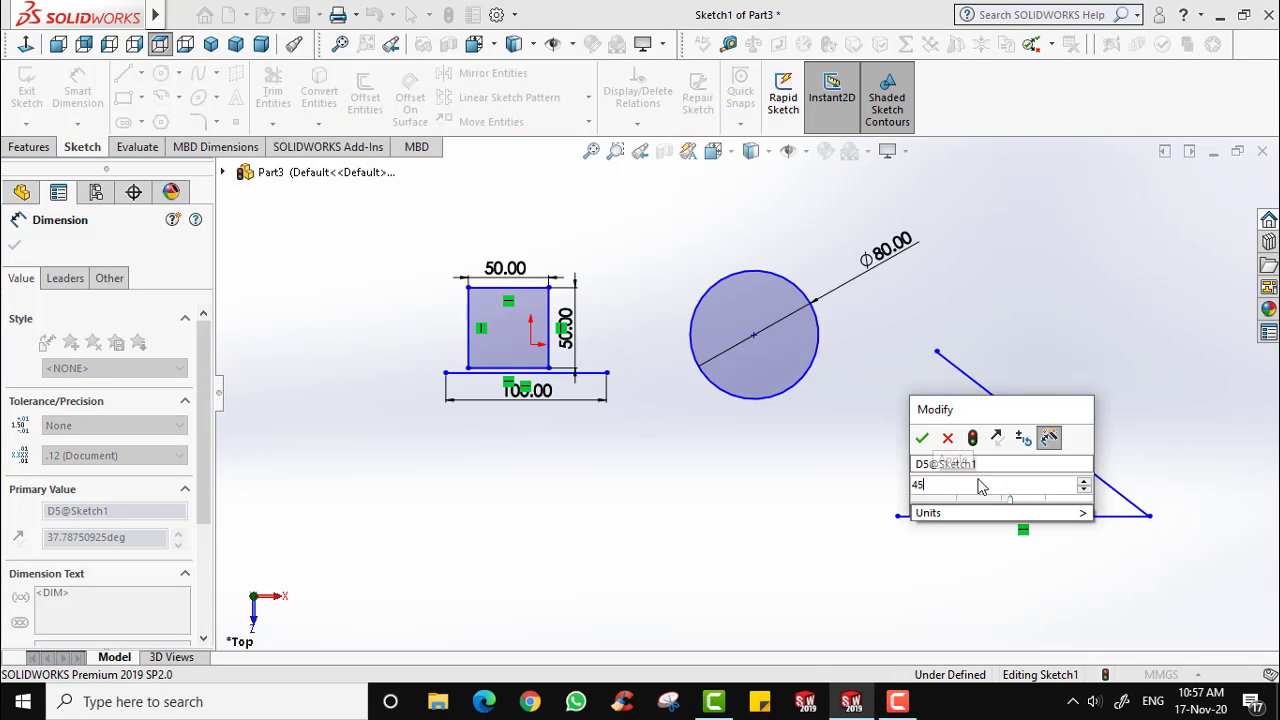
{"action": "key", "text": "Return"}
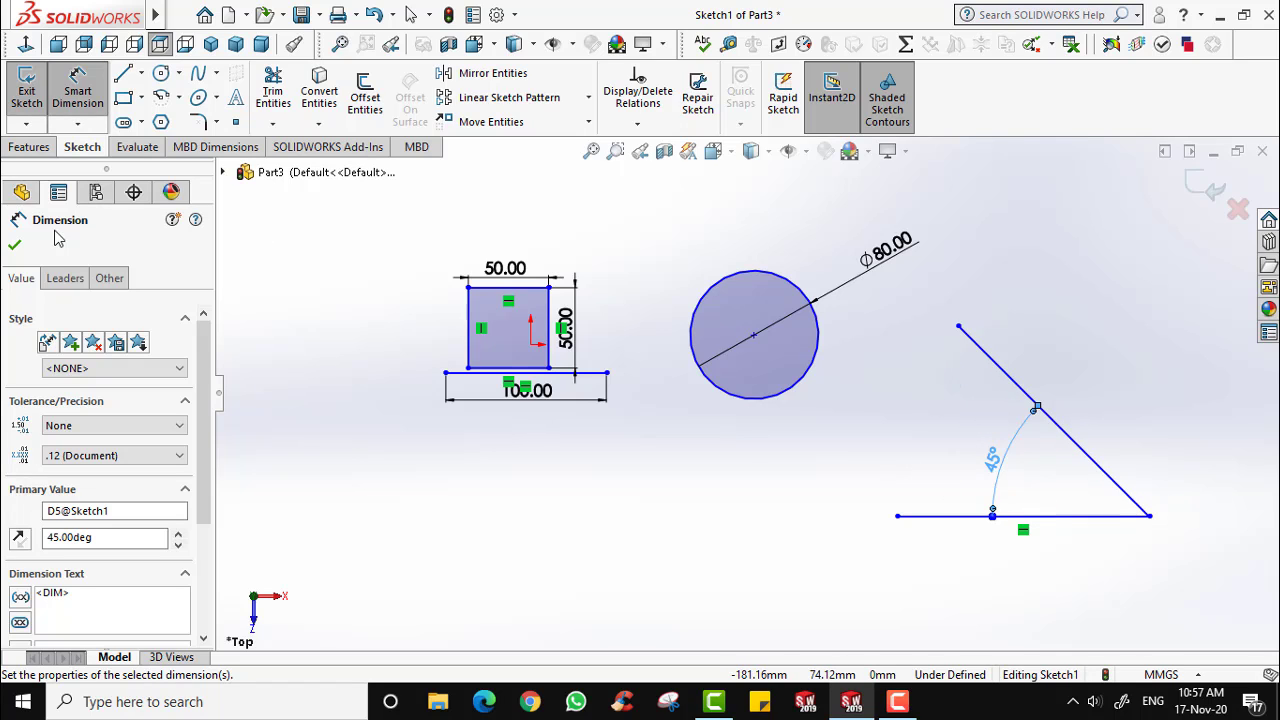
{"action": "left_click", "coordinate": [16, 249]}
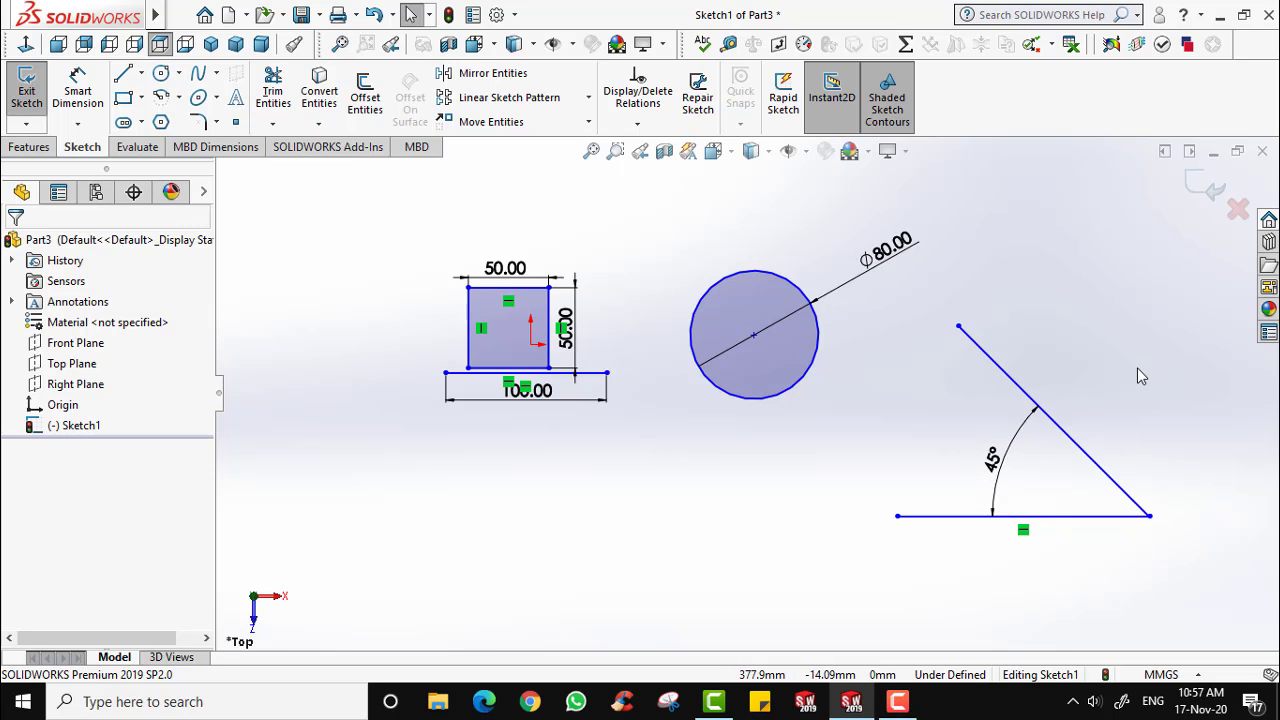
Sketch two parallel vertical lines about 124 mm long and about 195 mm apart below the square.
{"action": "scroll", "coordinate": [852, 478], "scroll_direction": "down", "scroll_amount": 1}
{"action": "scroll", "coordinate": [797, 483], "scroll_direction": "up", "scroll_amount": 4}
{"action": "scroll", "coordinate": [627, 521], "scroll_direction": "up", "scroll_amount": 1}
{"action": "scroll", "coordinate": [602, 564], "scroll_direction": "down", "scroll_amount": 2}
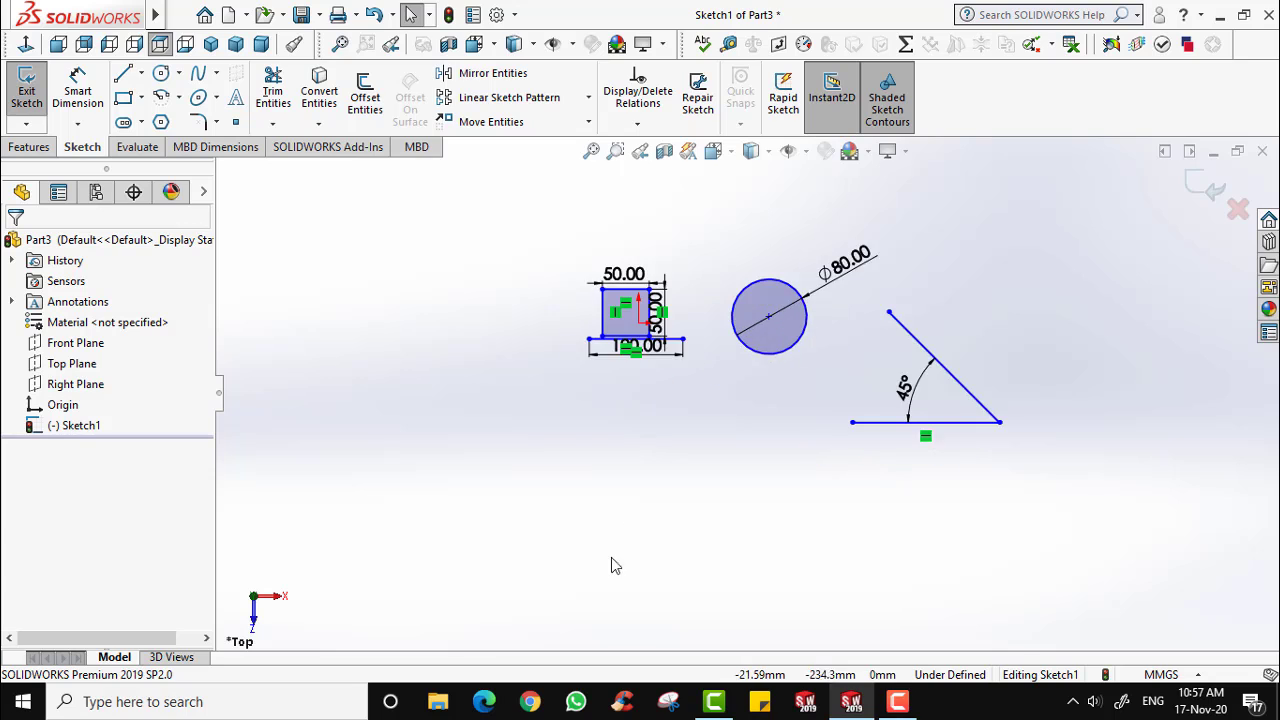
{"action": "scroll", "coordinate": [591, 535], "scroll_direction": "up", "scroll_amount": 1}
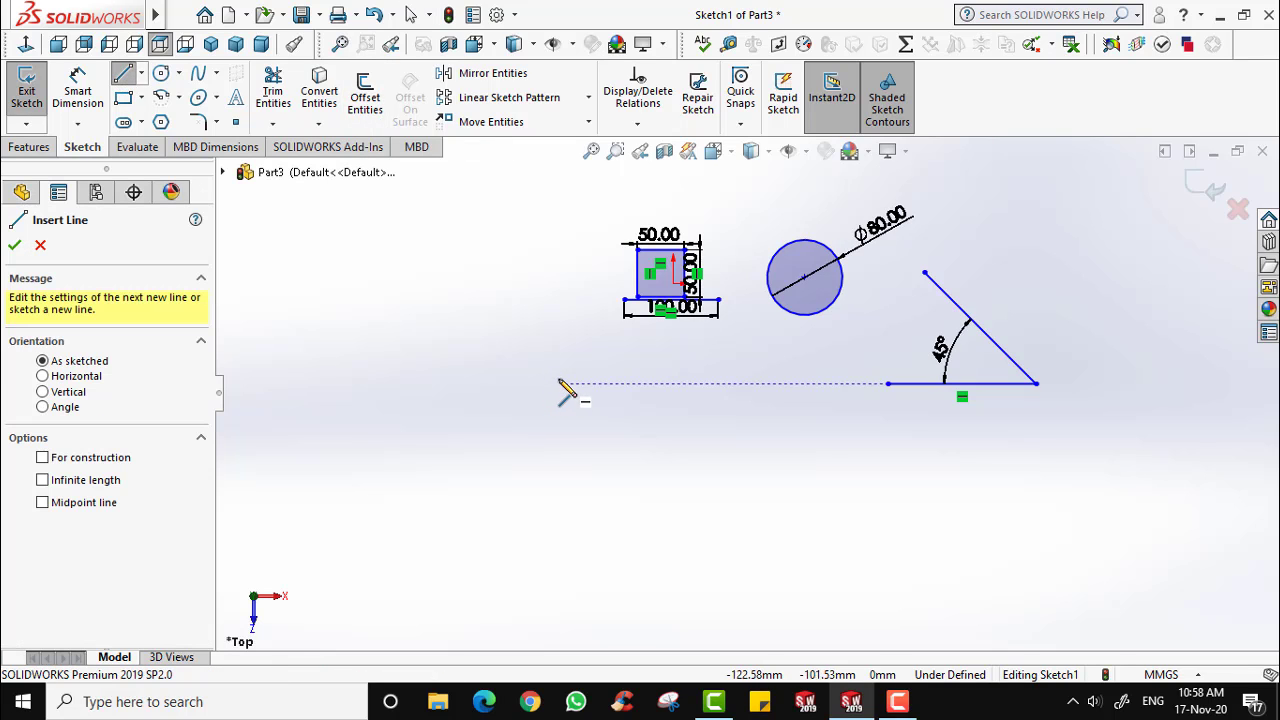
{"action": "left_click_drag", "start_coordinate": [559, 369], "coordinate": [559, 485]}
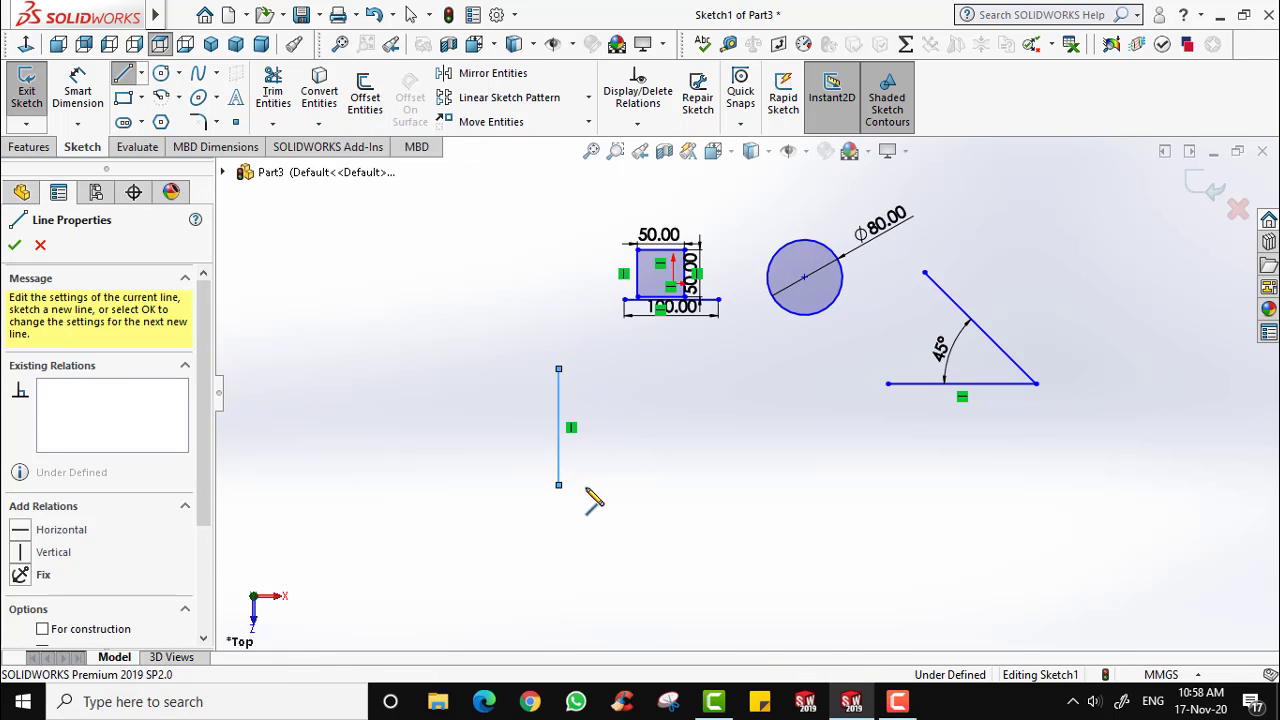
{"action": "key", "text": "Escape"}
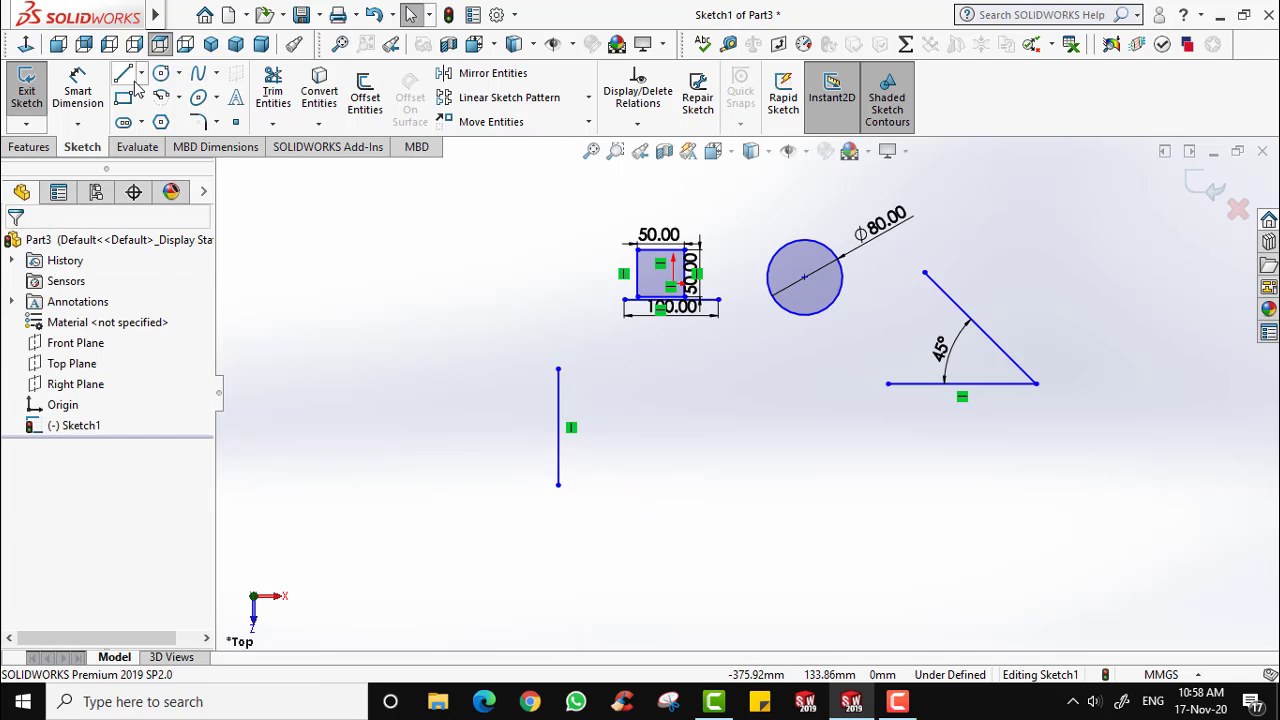
{"action": "left_click", "coordinate": [123, 75]}
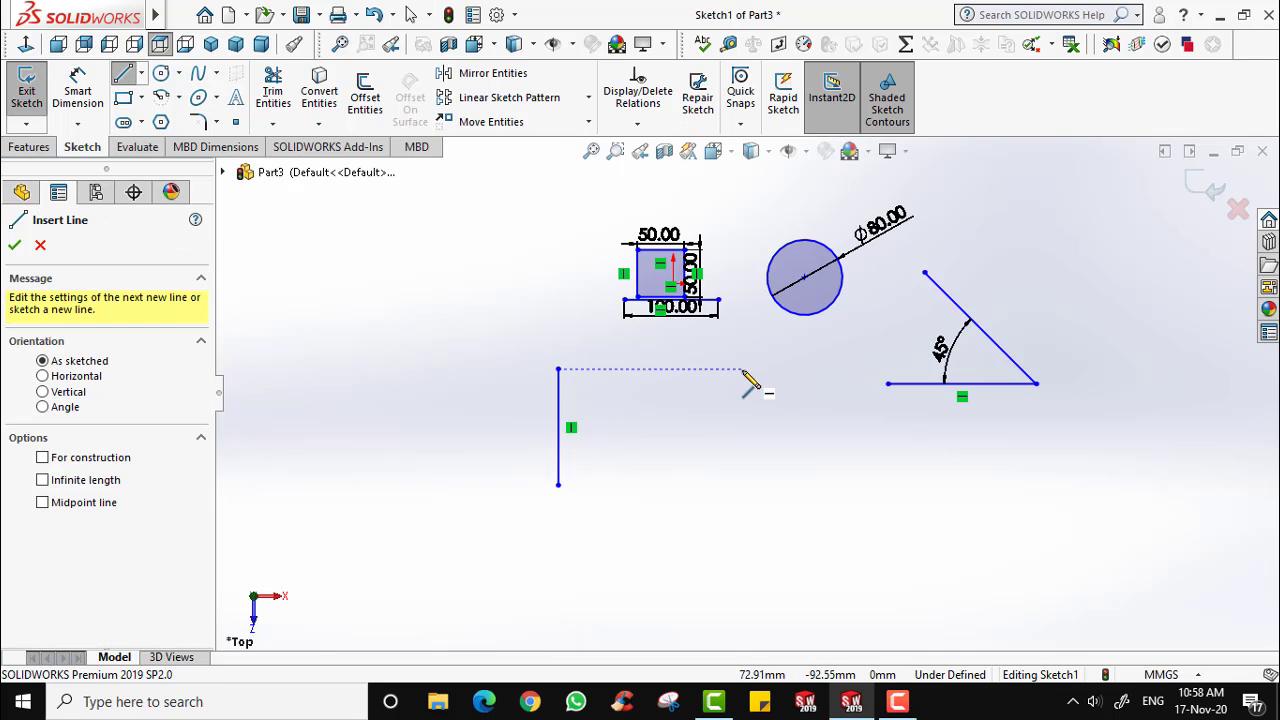
{"action": "mouse_move", "coordinate": [742, 369]}
{"action": "left_mouse_down"}
{"action": "mouse_move", "coordinate": [754, 500]}
{"action": "mouse_move", "coordinate": [748, 490]}
{"action": "left_mouse_up"}
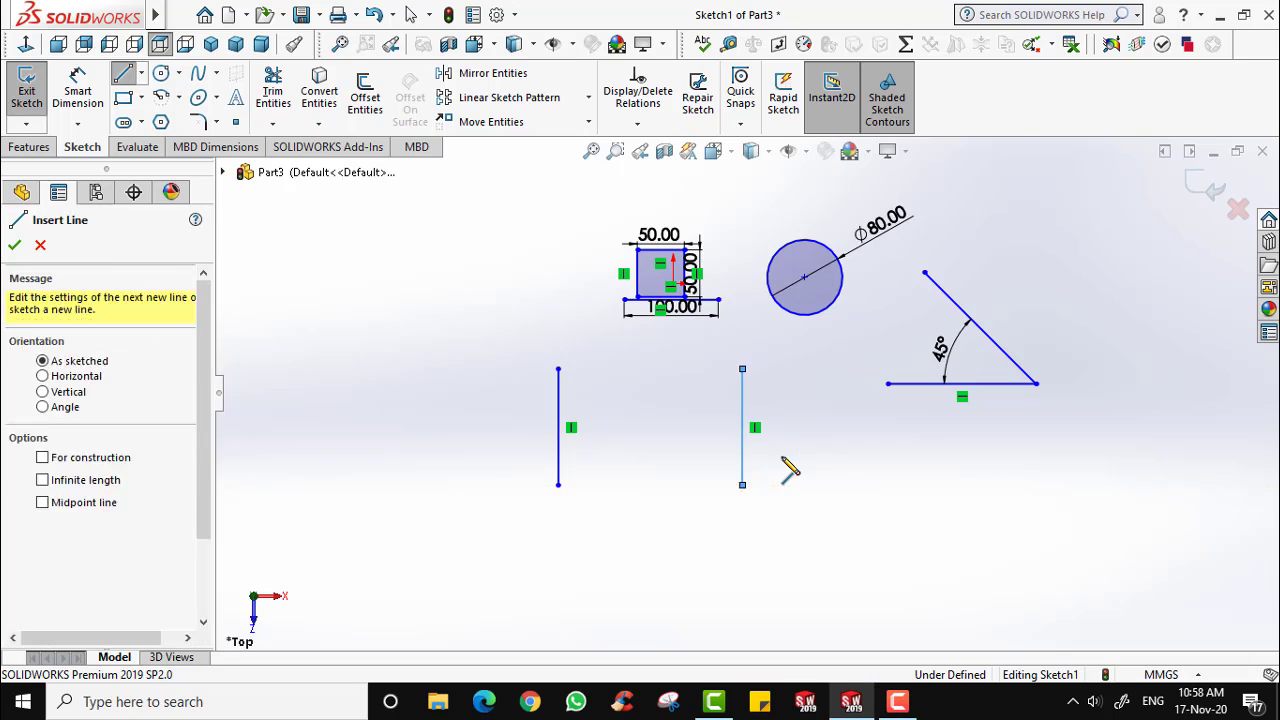
{"action": "key", "text": "Escape"}
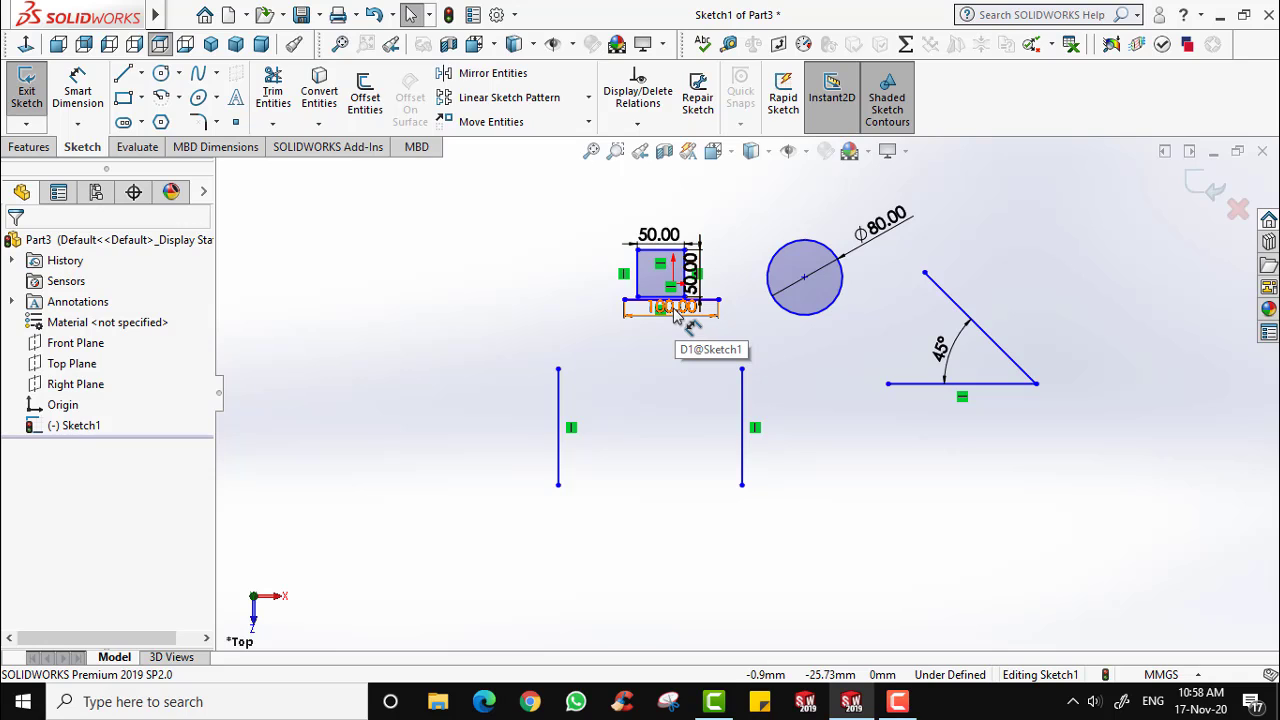
Add a Smart Dimension between the two vertical lines and set their distance to 200 mm.
{"action": "left_click", "coordinate": [77, 92]}
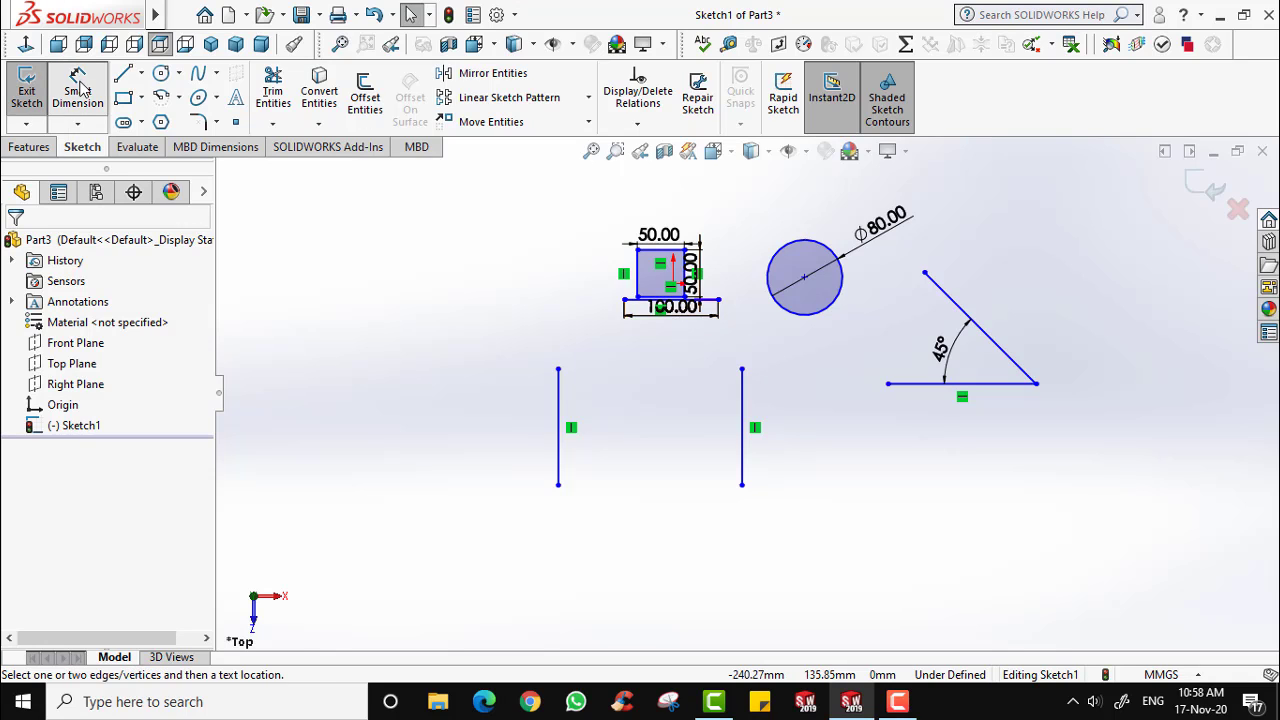
{"action": "left_click", "coordinate": [559, 443]}
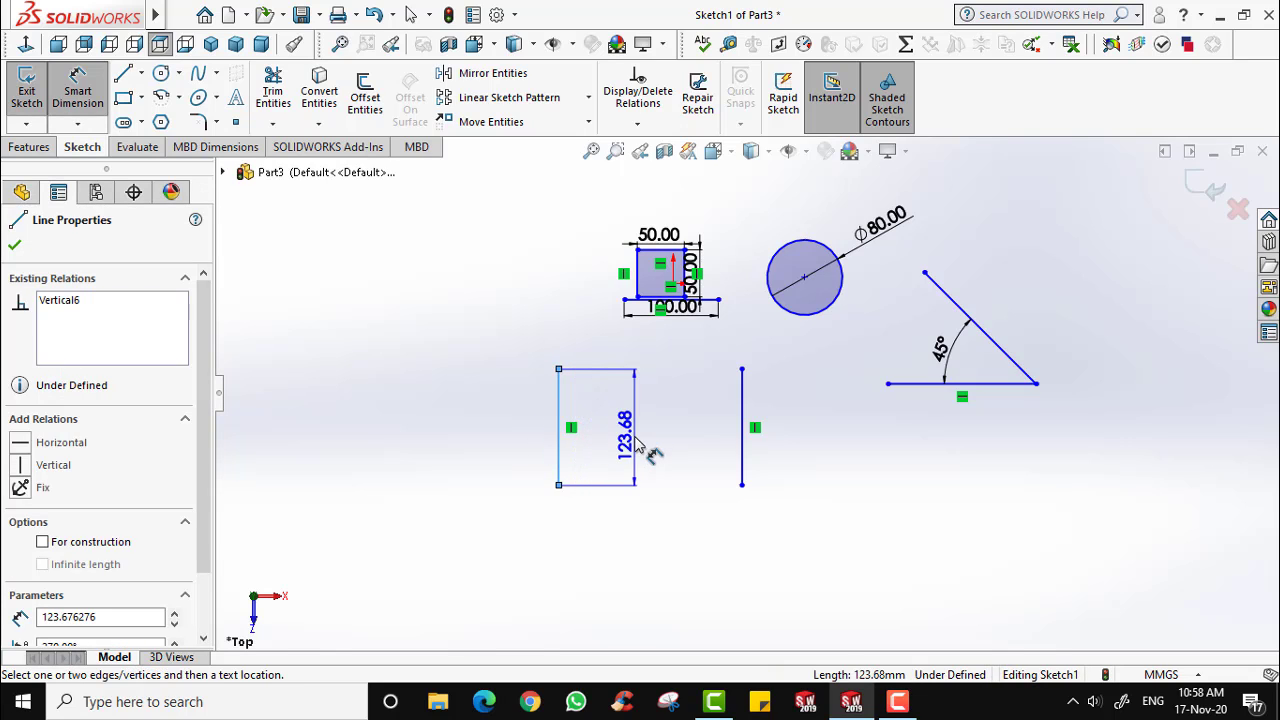
{"action": "left_click", "coordinate": [743, 450]}
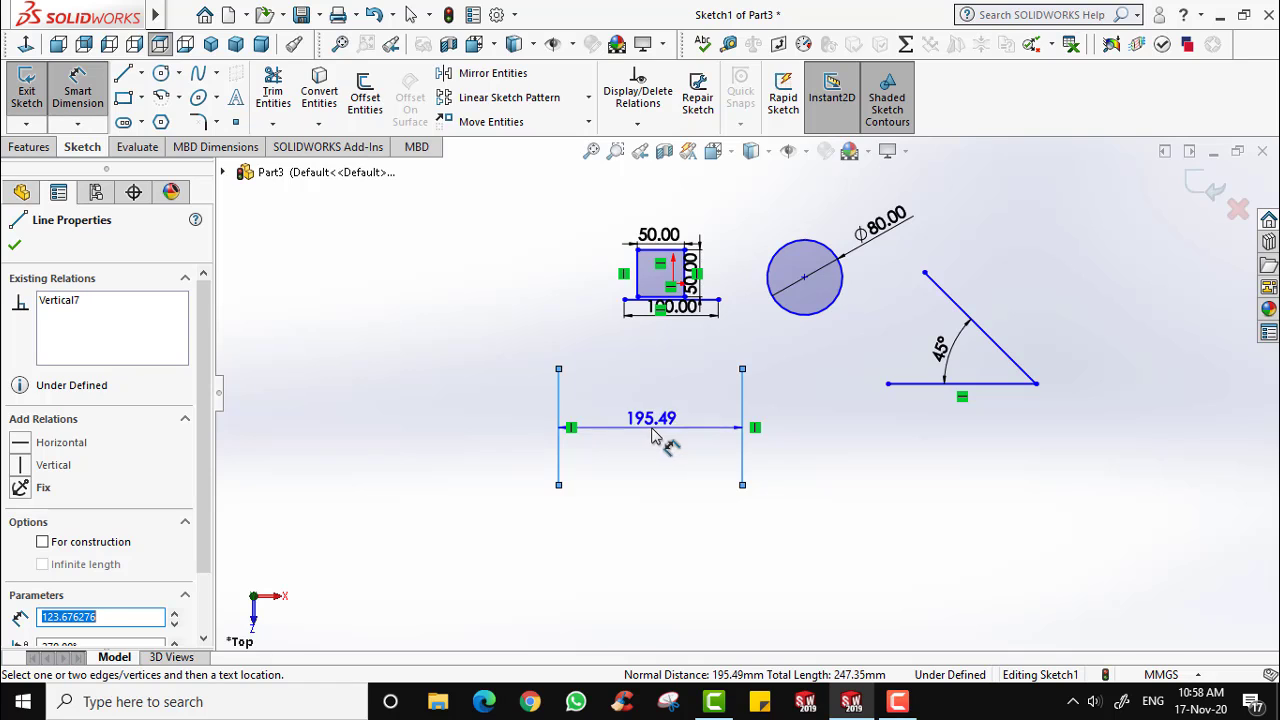
{"action": "left_click", "coordinate": [660, 412]}
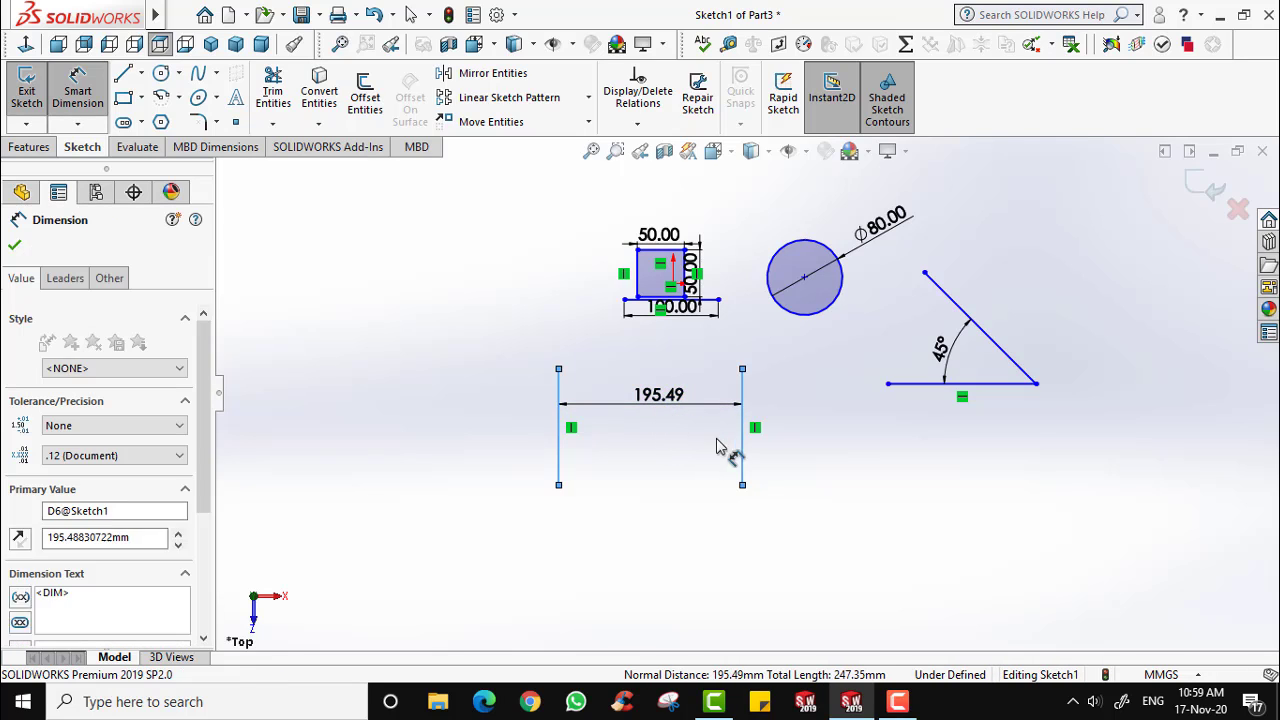
{"action": "type", "text": "200"}
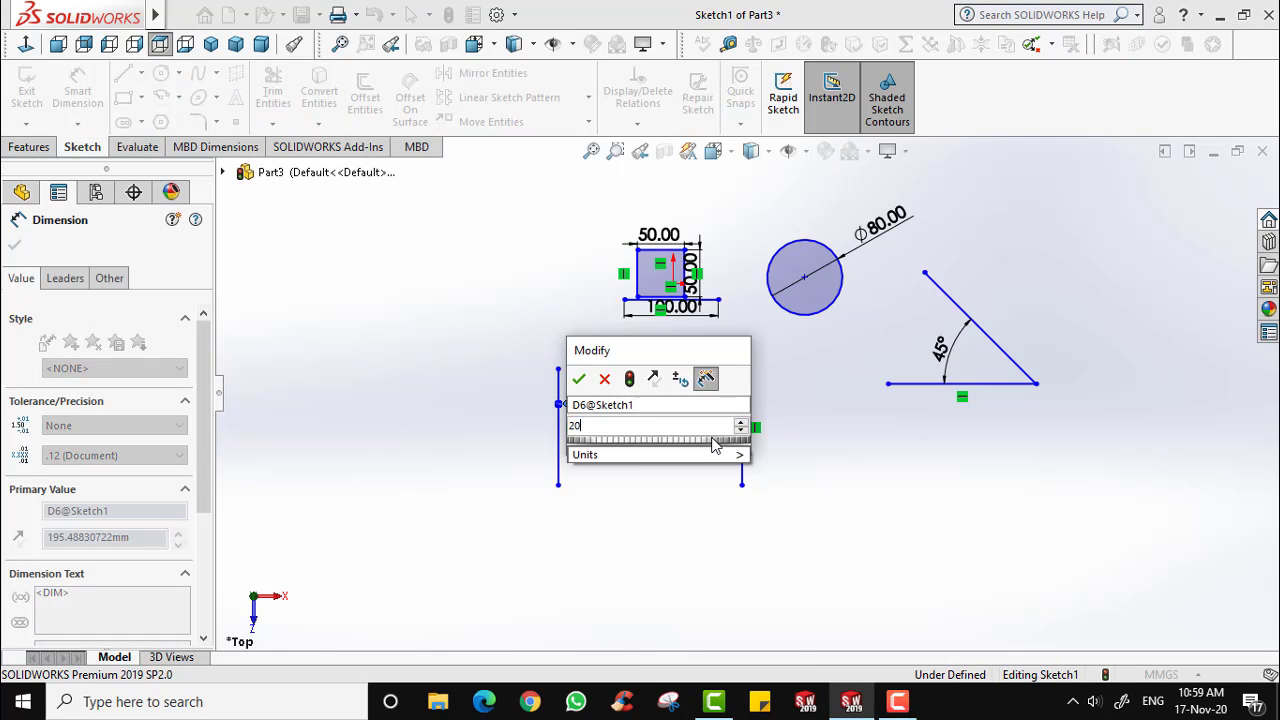
{"action": "left_click", "coordinate": [580, 382]}
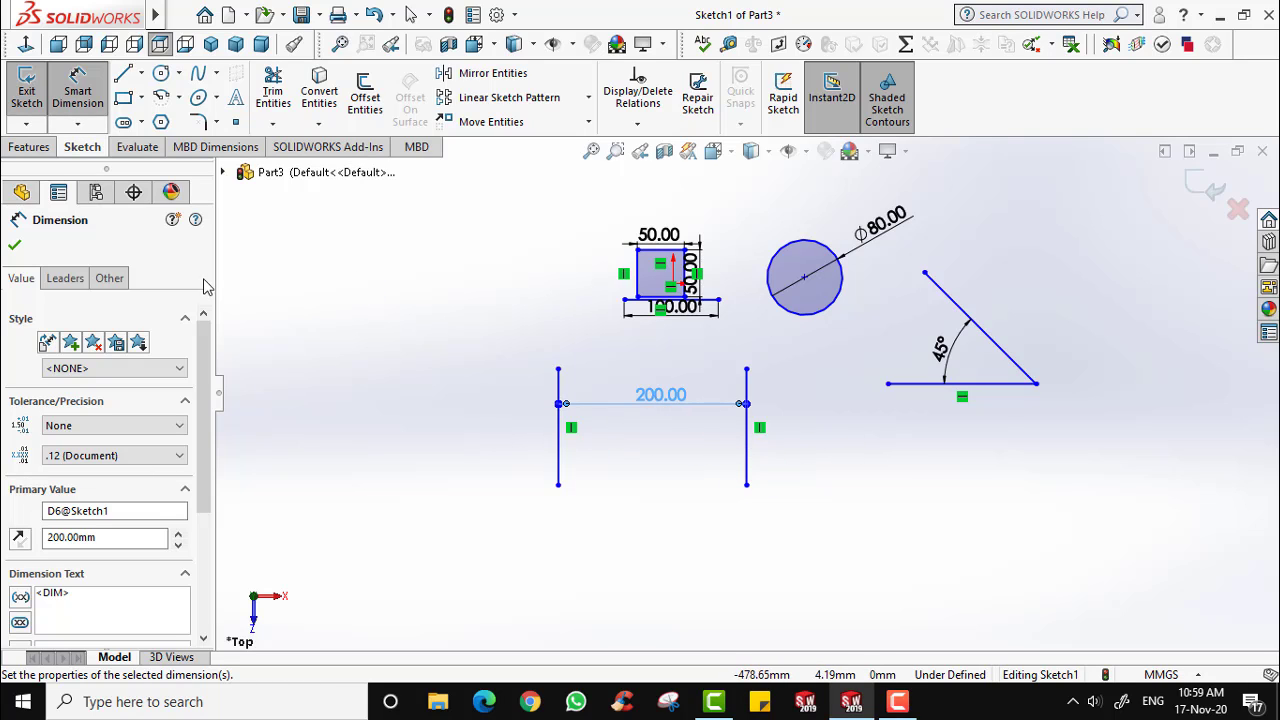
{"action": "left_click", "coordinate": [15, 246]}
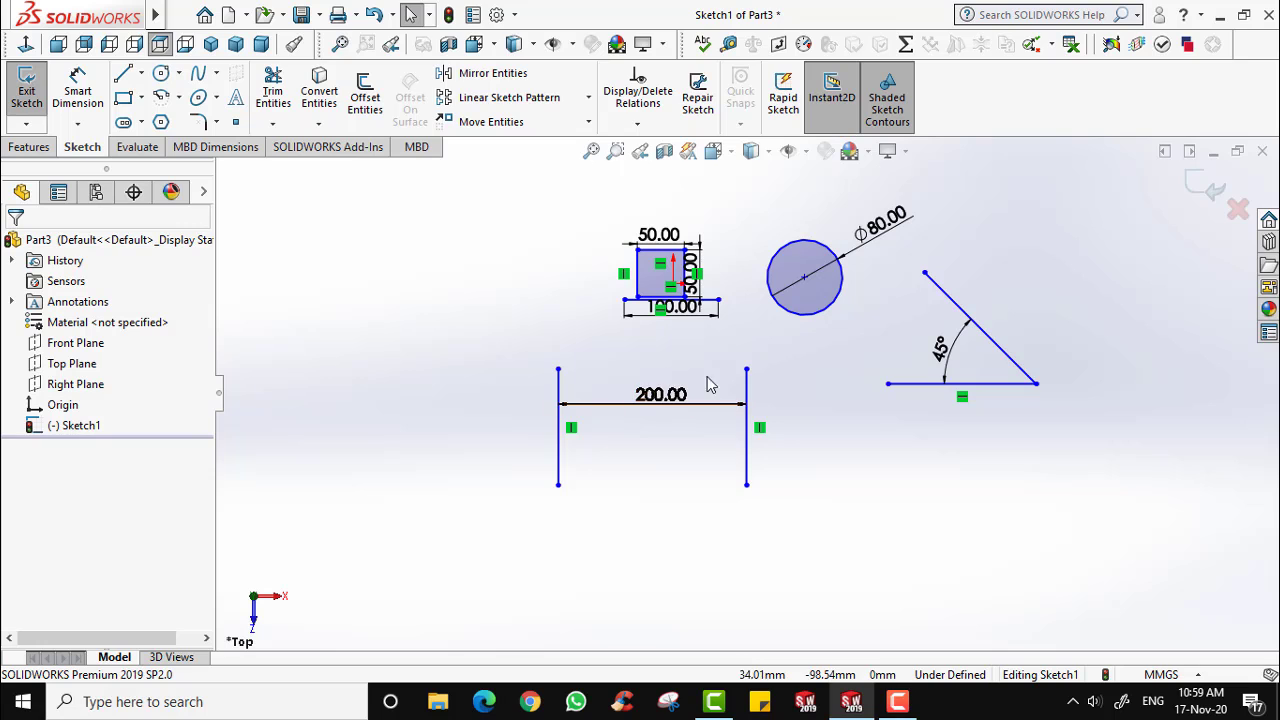
Change the distance between the two vertical lines to 300 mm.
{"action": "double_click", "coordinate": [652, 398]}
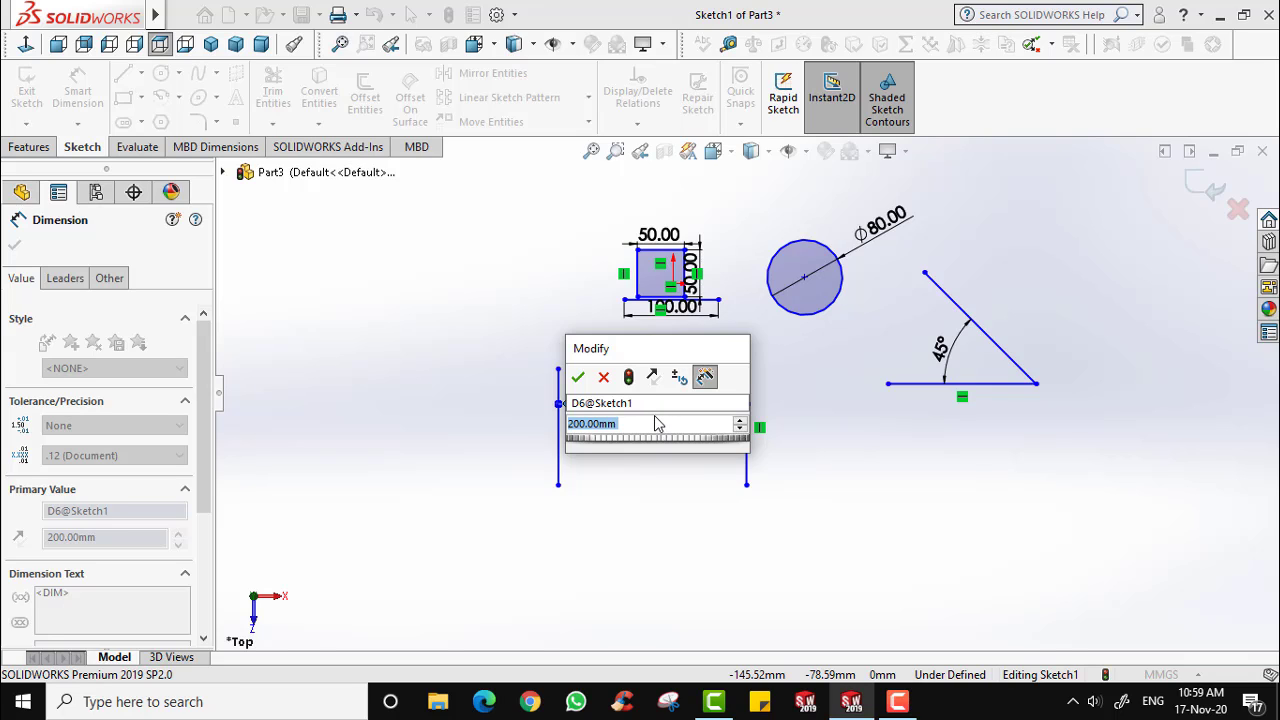
{"action": "type", "text": "300"}
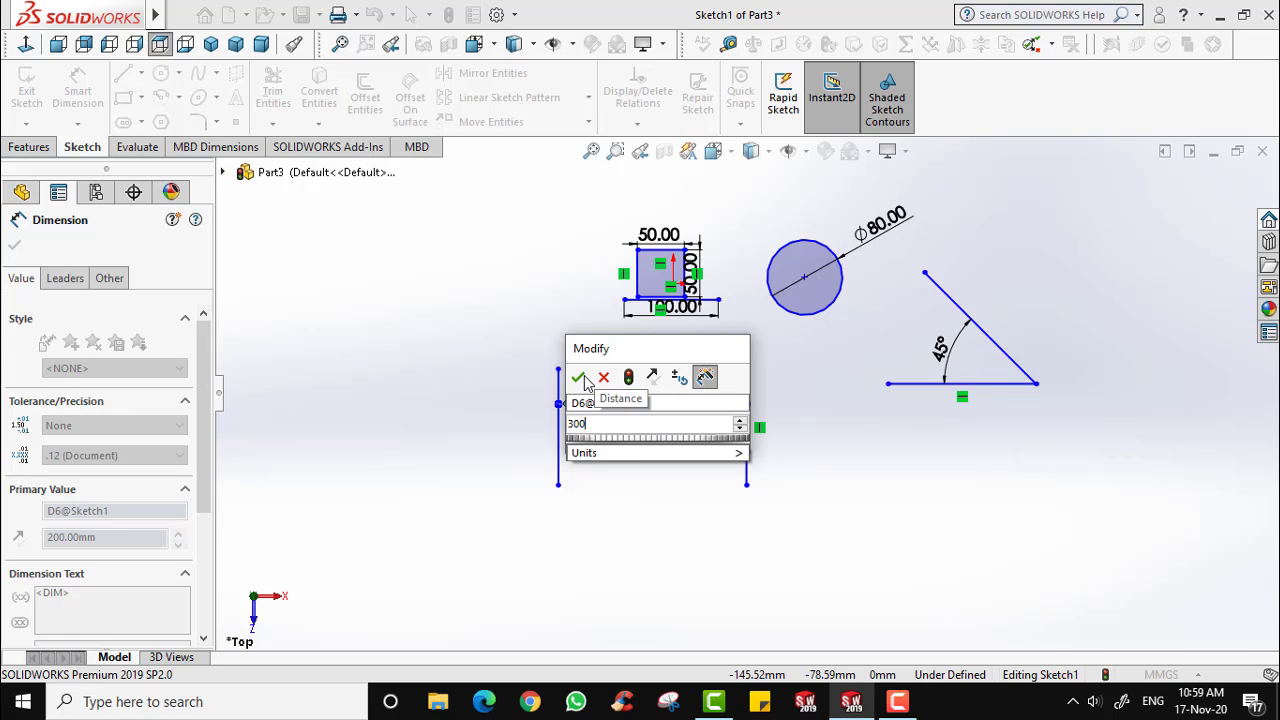
{"action": "left_click", "coordinate": [579, 378]}
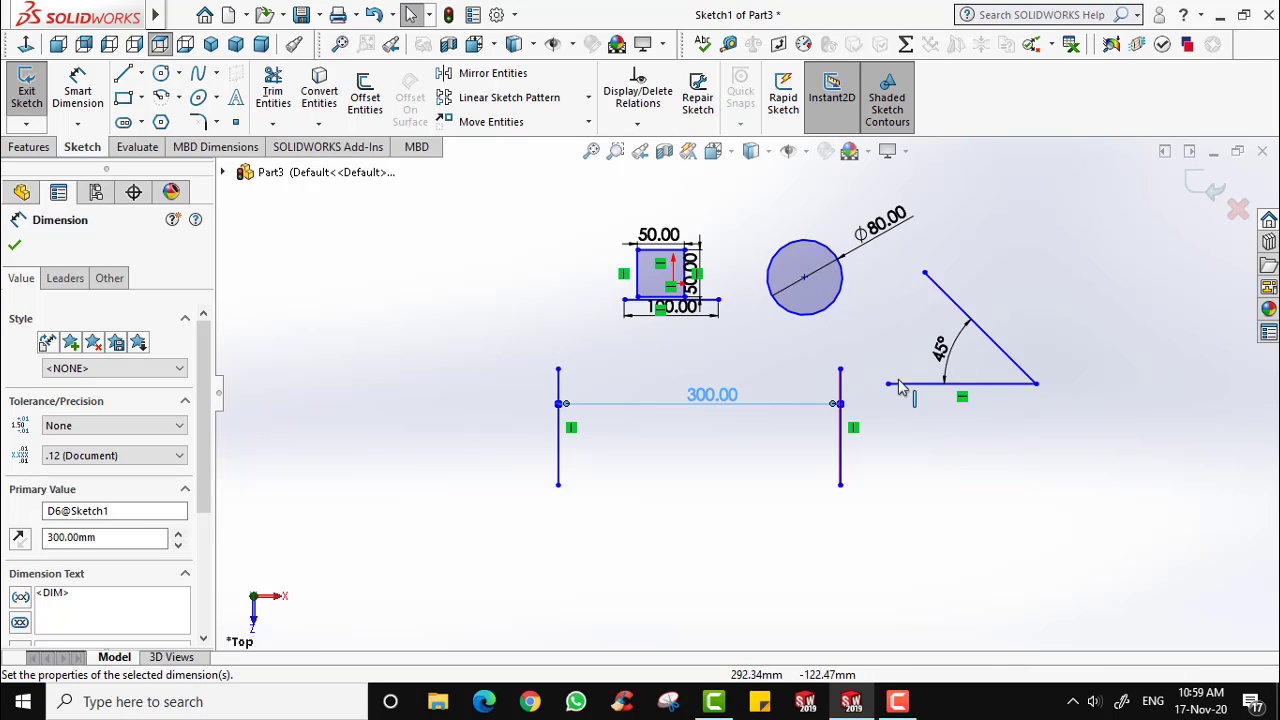
Sketch a vertical straight slot in the empty area left of the square and the vertical lines.
{"action": "left_click", "coordinate": [145, 121]}
{"action": "left_click", "coordinate": [152, 144]}
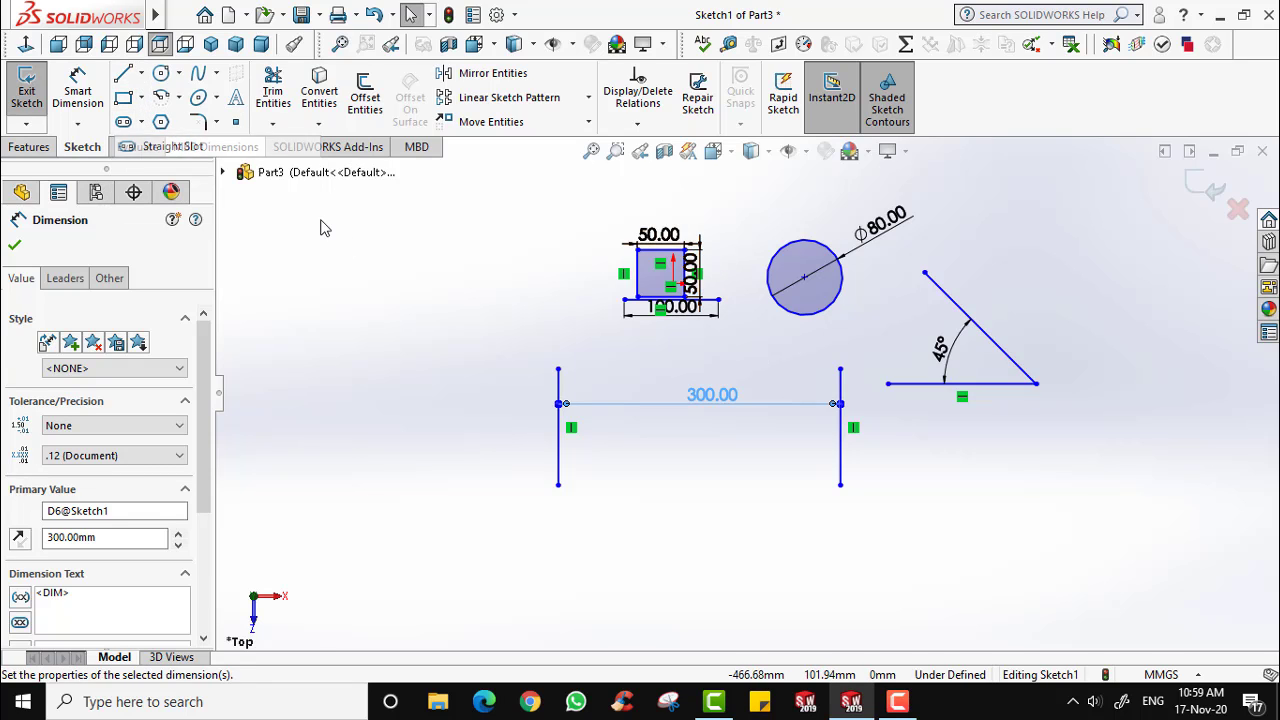
{"action": "left_click", "coordinate": [371, 285]}
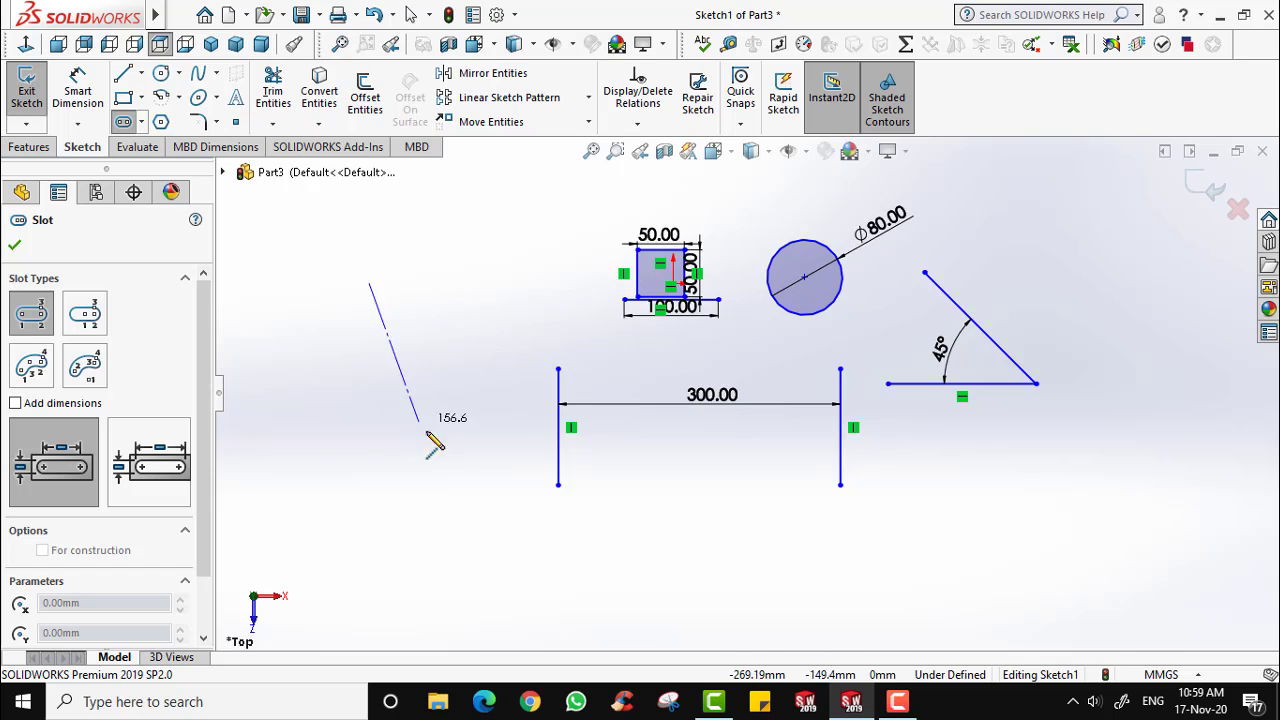
{"action": "left_click", "coordinate": [369, 460]}
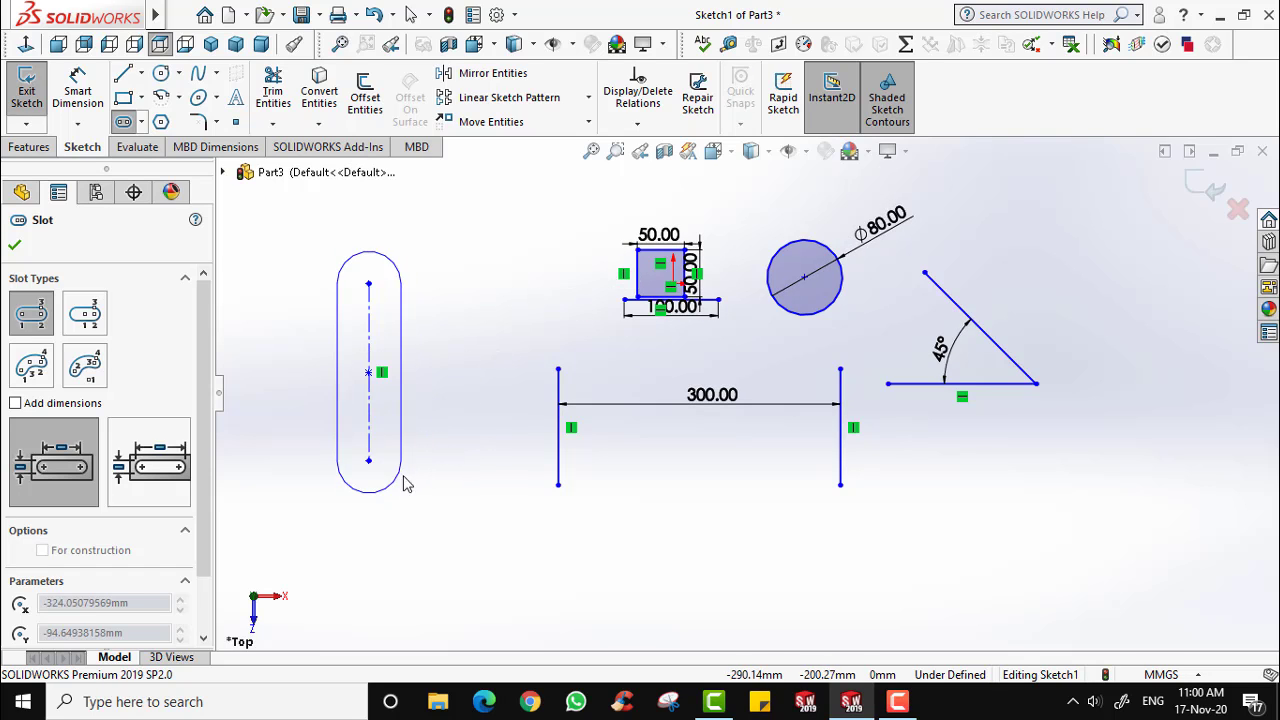
{"action": "left_click", "coordinate": [413, 512]}
{"action": "key", "text": "Escape"}
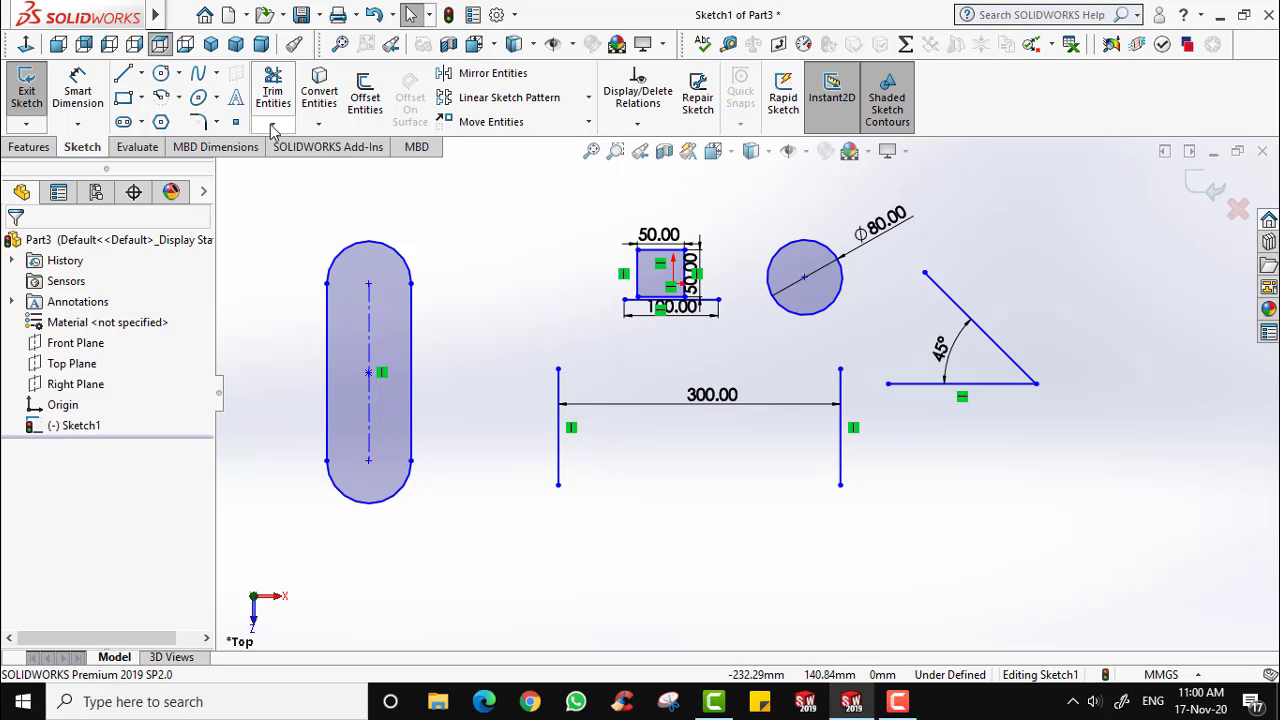
Add a Smart Dimension to the slot's centreline and set its centre-to-centre length to 200 mm.
{"action": "left_click", "coordinate": [106, 104]}
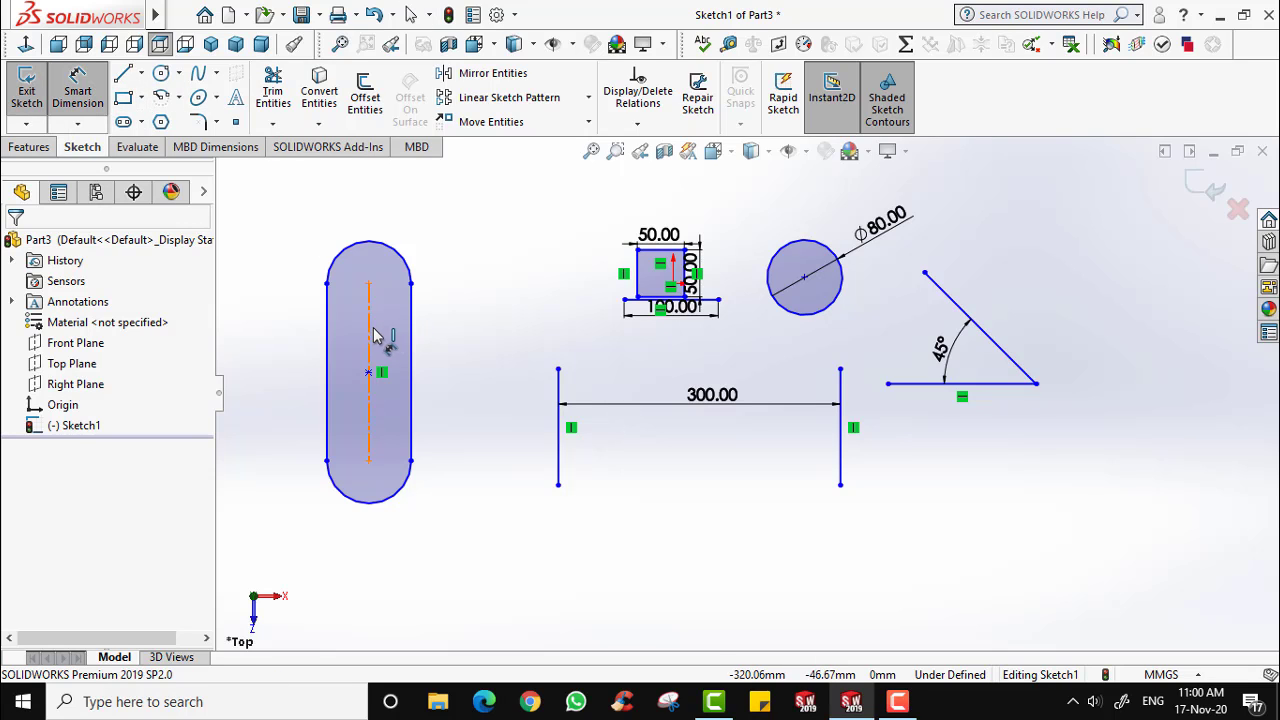
{"action": "left_click", "coordinate": [371, 366]}
{"action": "left_click", "coordinate": [490, 346]}
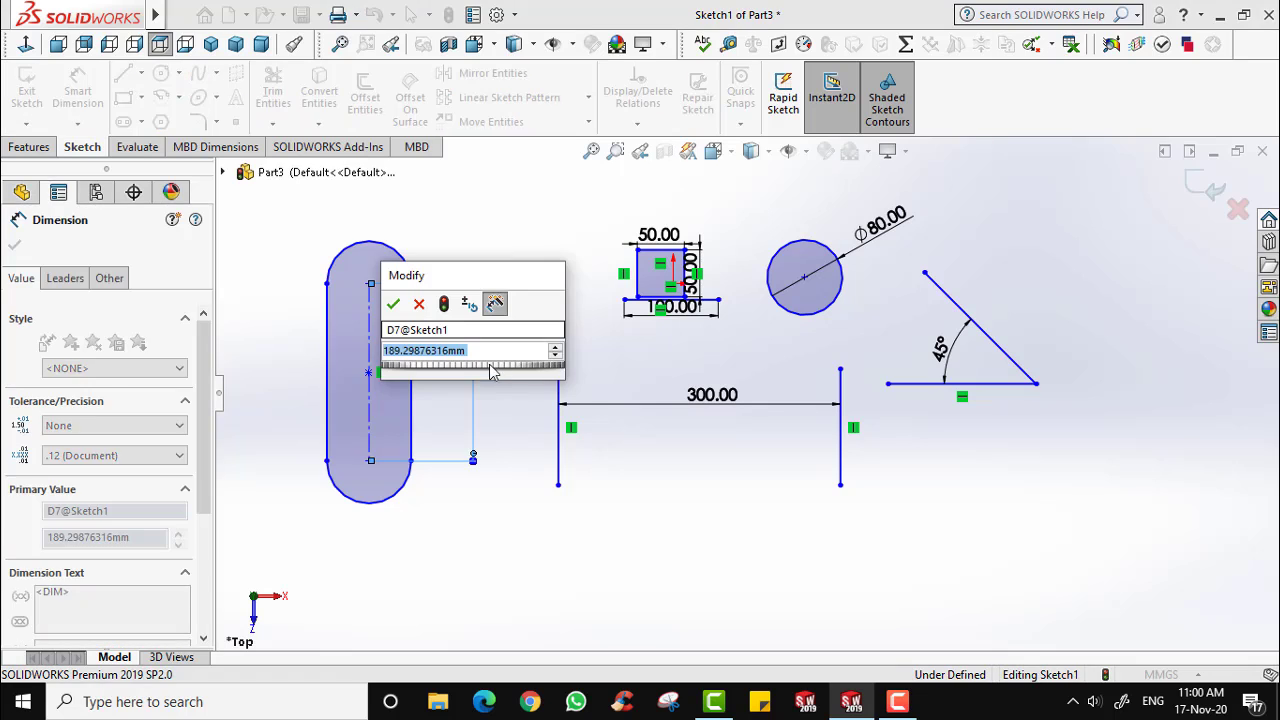
{"action": "type", "text": "200"}
{"action": "key", "text": "Return"}
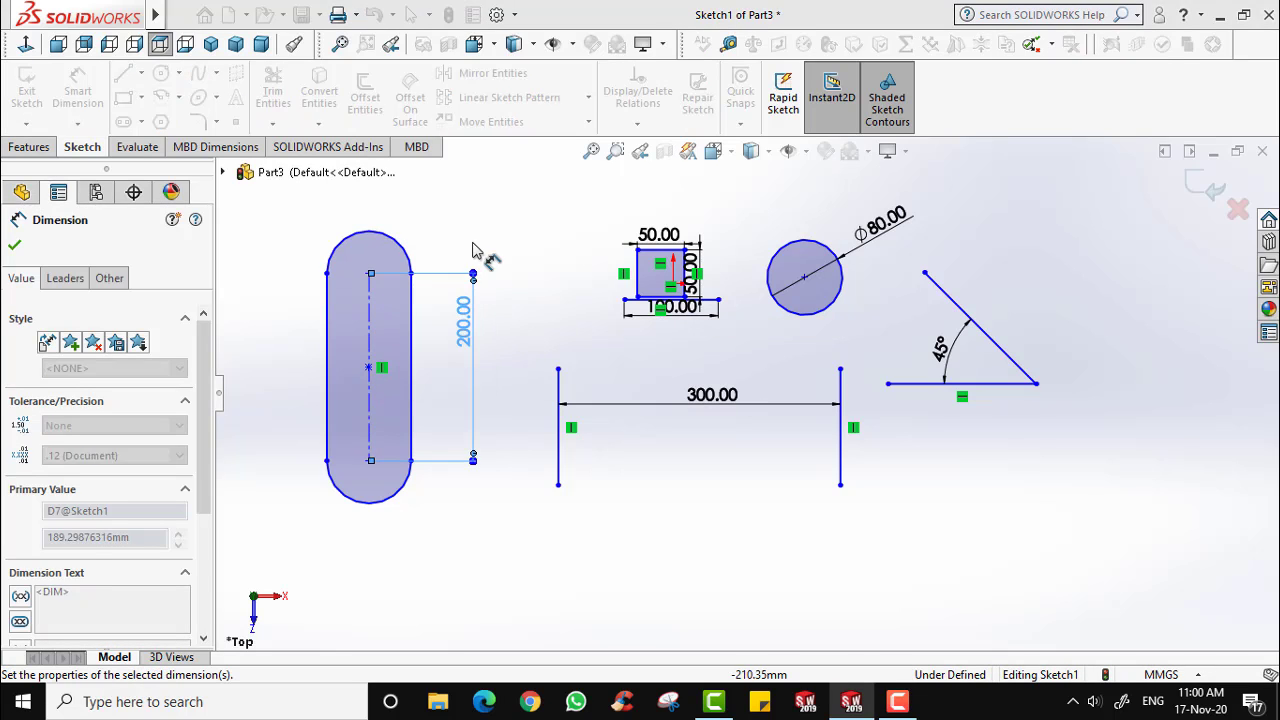
Dimension the slot's upper end arc with a radius of 20 mm.
{"action": "left_click", "coordinate": [402, 246]}
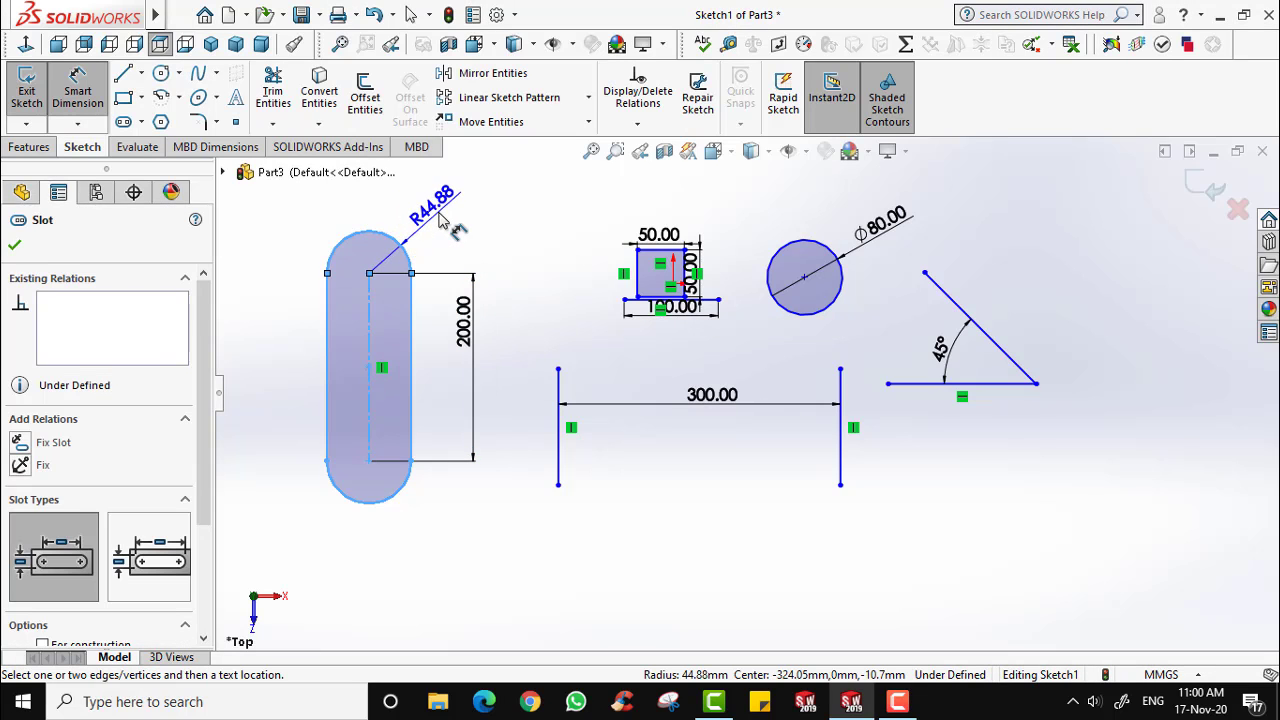
{"action": "left_click", "coordinate": [458, 213]}
{"action": "type", "text": "20"}
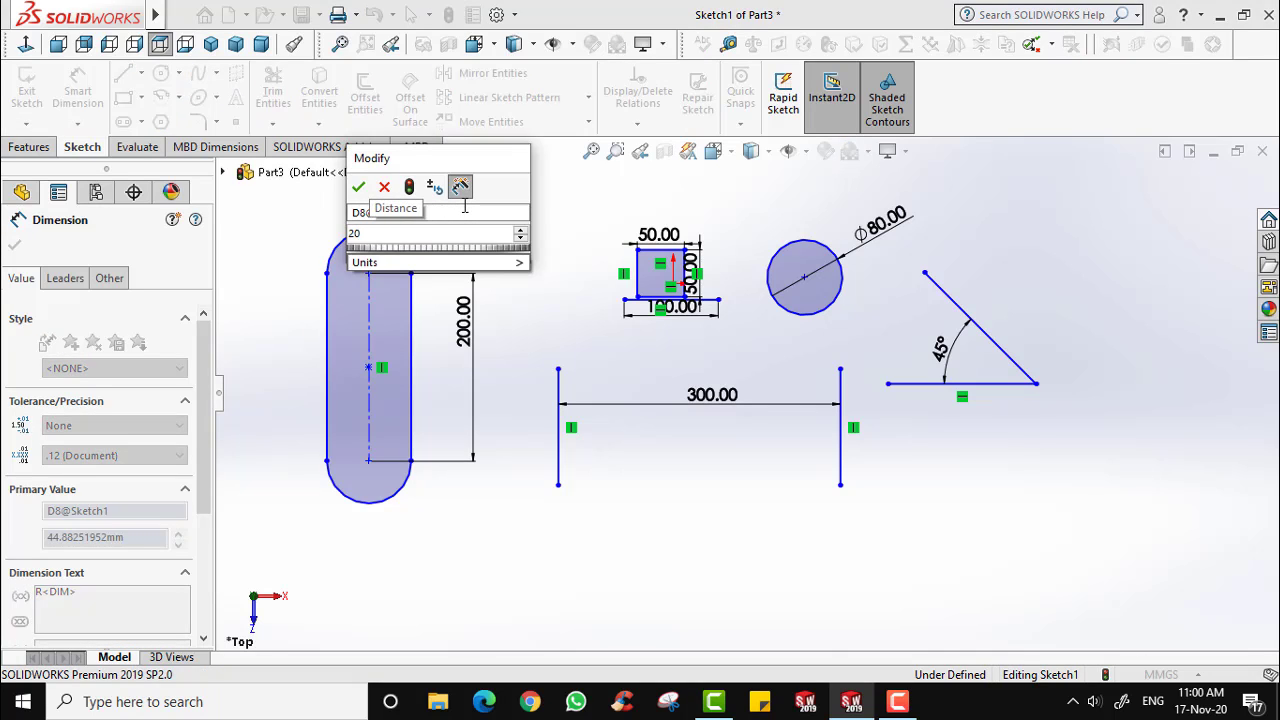
{"action": "key", "text": "Return"}
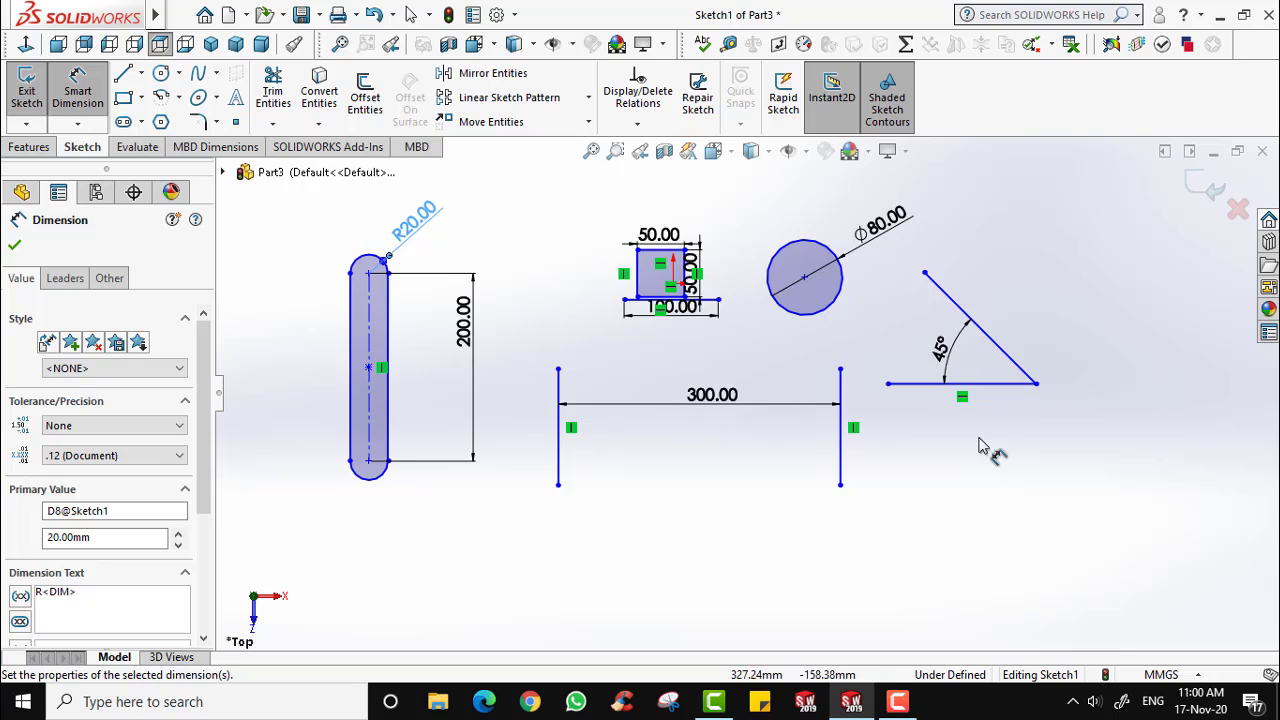
Sketch an inclined line about 419 mm long in the empty area below the 45° angle.
{"action": "scroll", "coordinate": [875, 502], "scroll_direction": "up", "scroll_amount": 3}
{"action": "scroll", "coordinate": [925, 480], "scroll_direction": "down", "scroll_amount": 3}
{"action": "scroll", "coordinate": [830, 380], "scroll_direction": "up", "scroll_amount": 1}
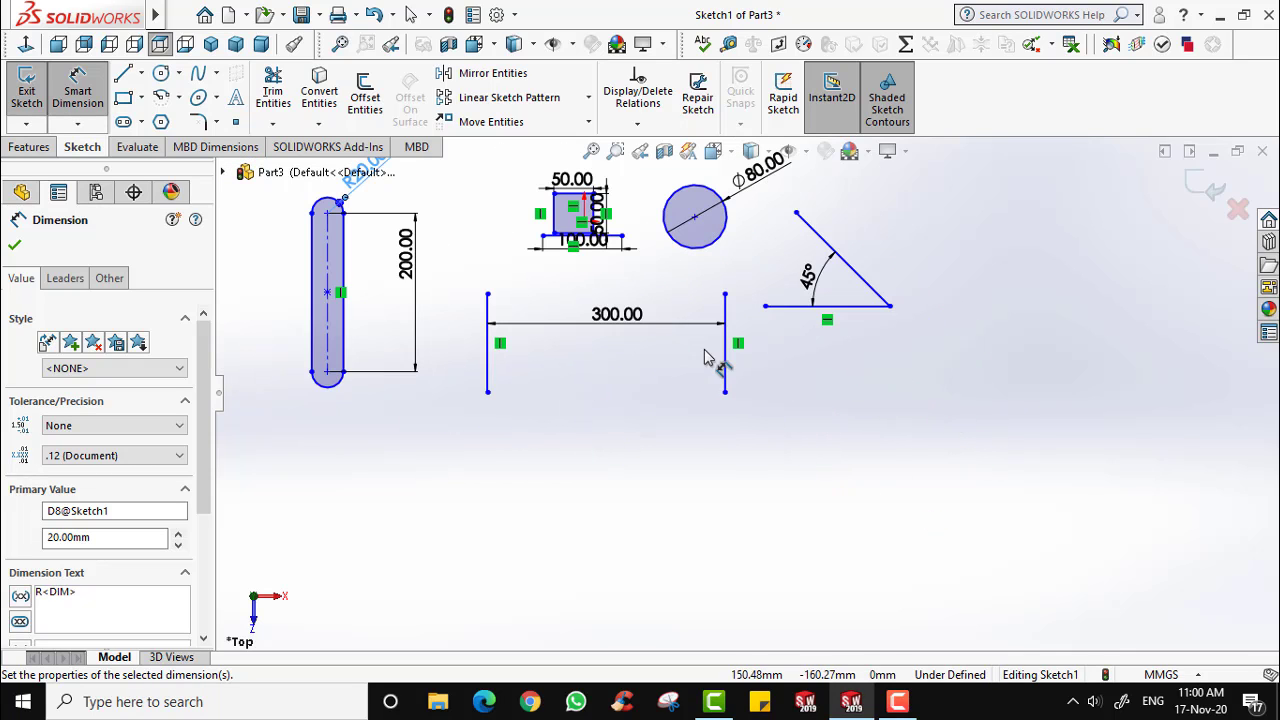
{"action": "left_click", "coordinate": [125, 77]}
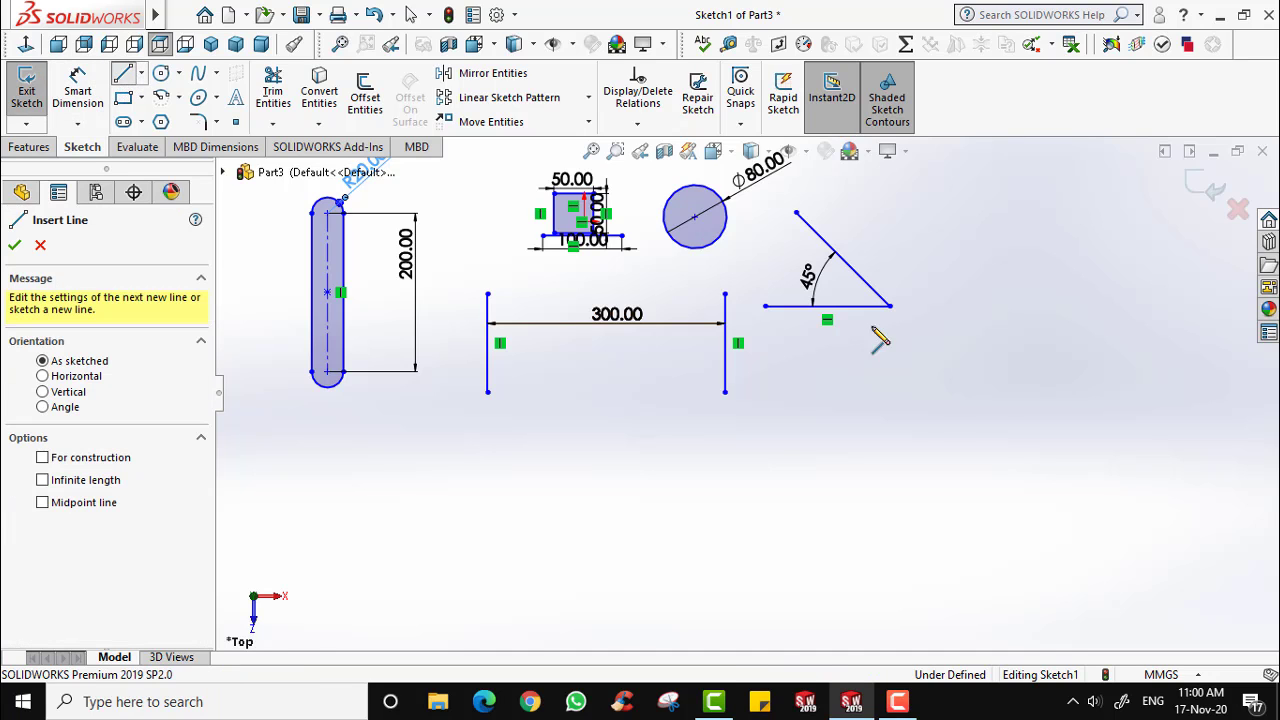
{"action": "left_click", "coordinate": [997, 344]}
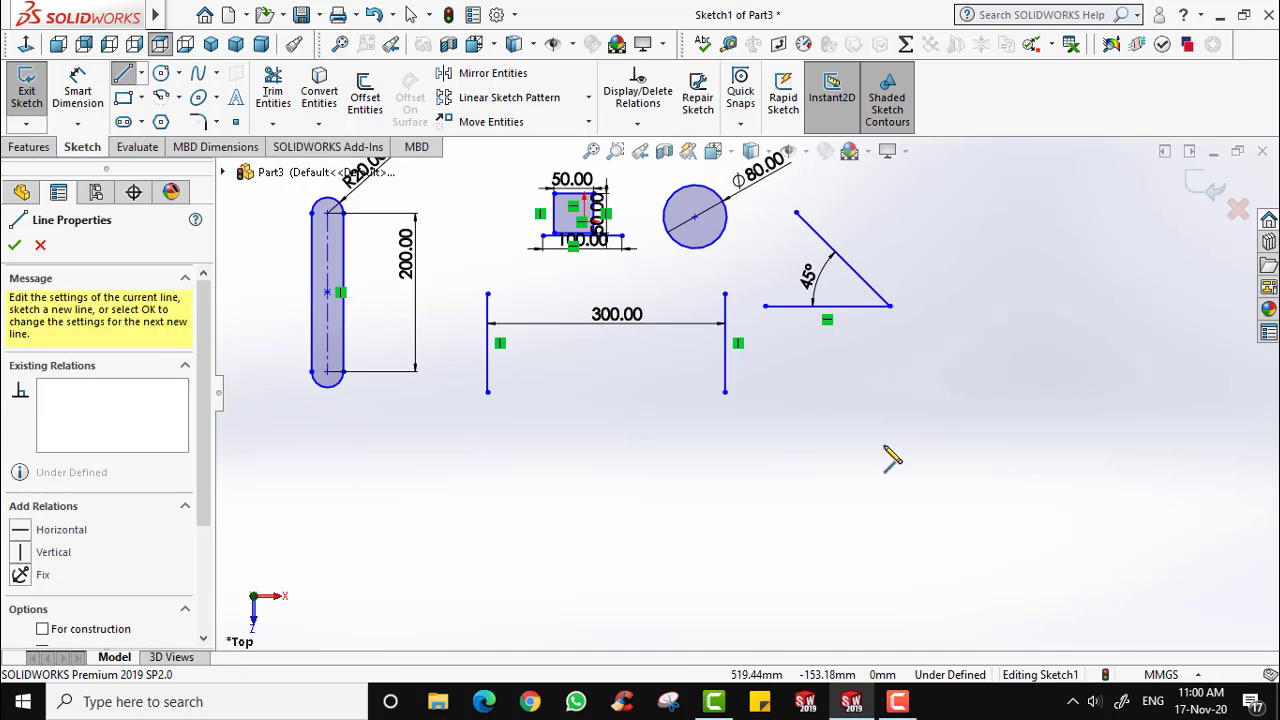
{"action": "left_click", "coordinate": [736, 546]}
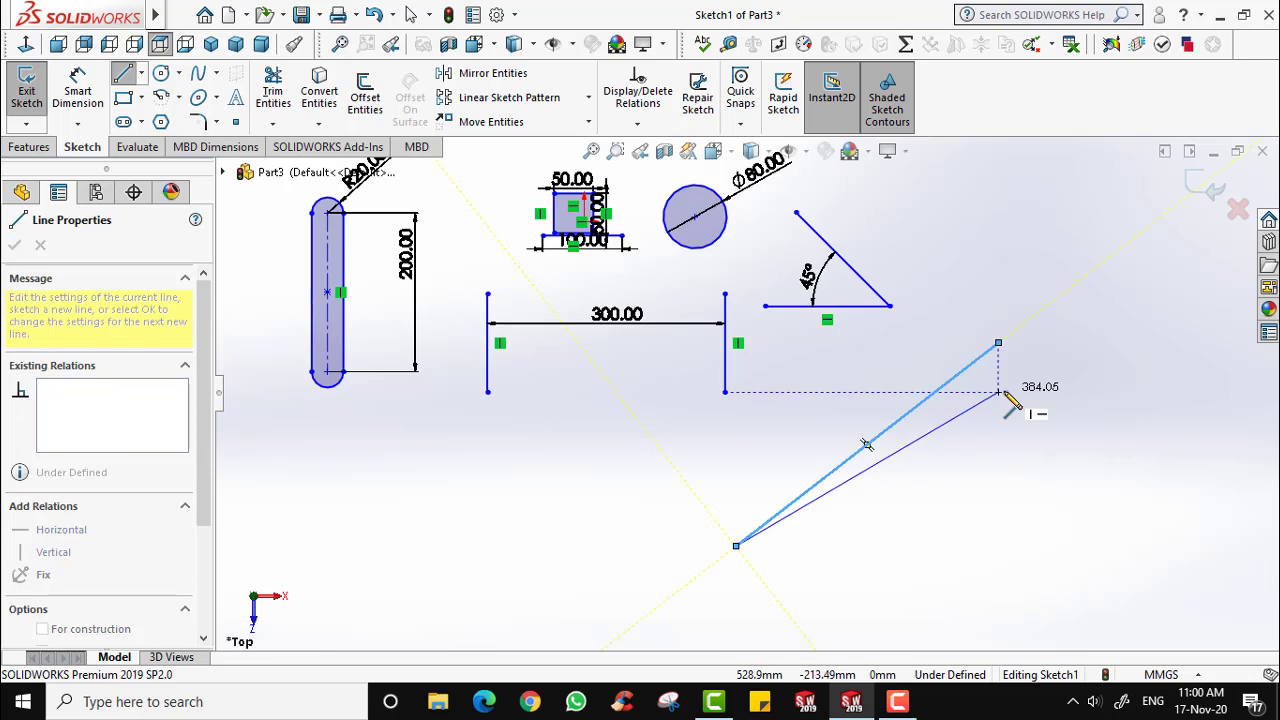
{"action": "key", "text": "Escape"}
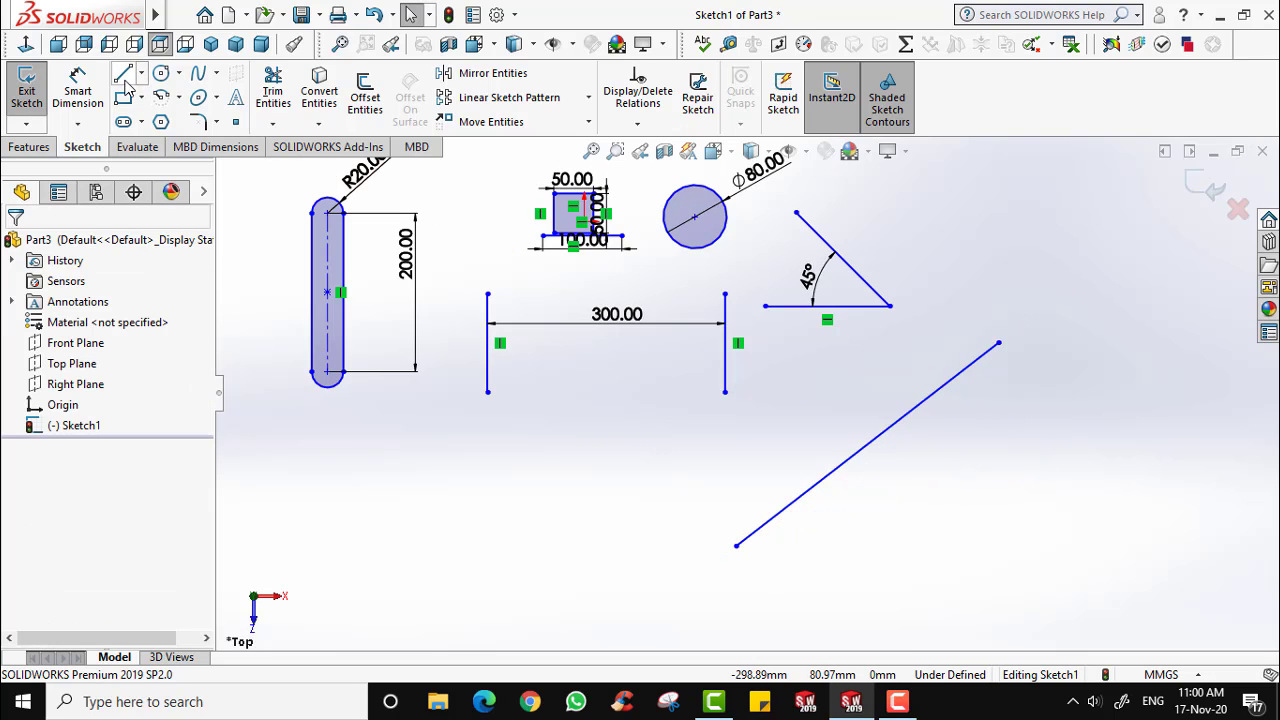
Add an aligned Smart Dimension to the inclined line and set its length to 400 mm.
{"action": "left_click", "coordinate": [90, 90]}
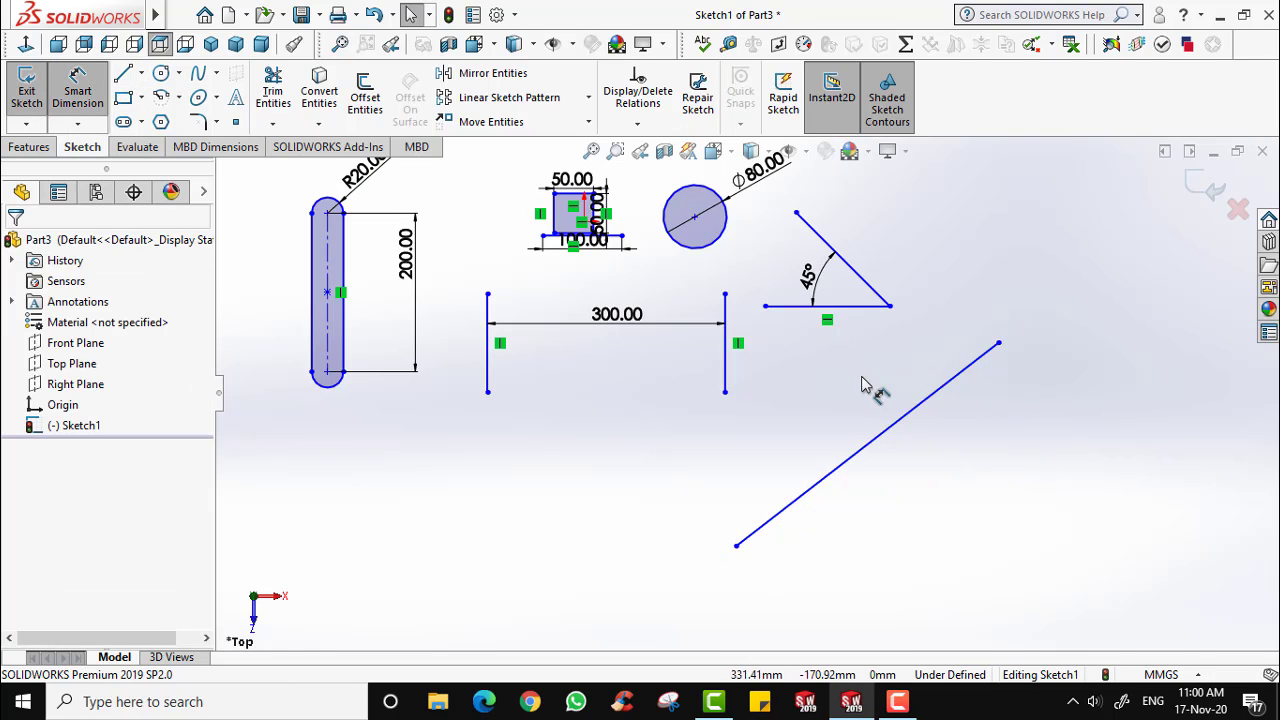
{"action": "left_click", "coordinate": [880, 434]}
{"action": "left_click", "coordinate": [836, 437]}
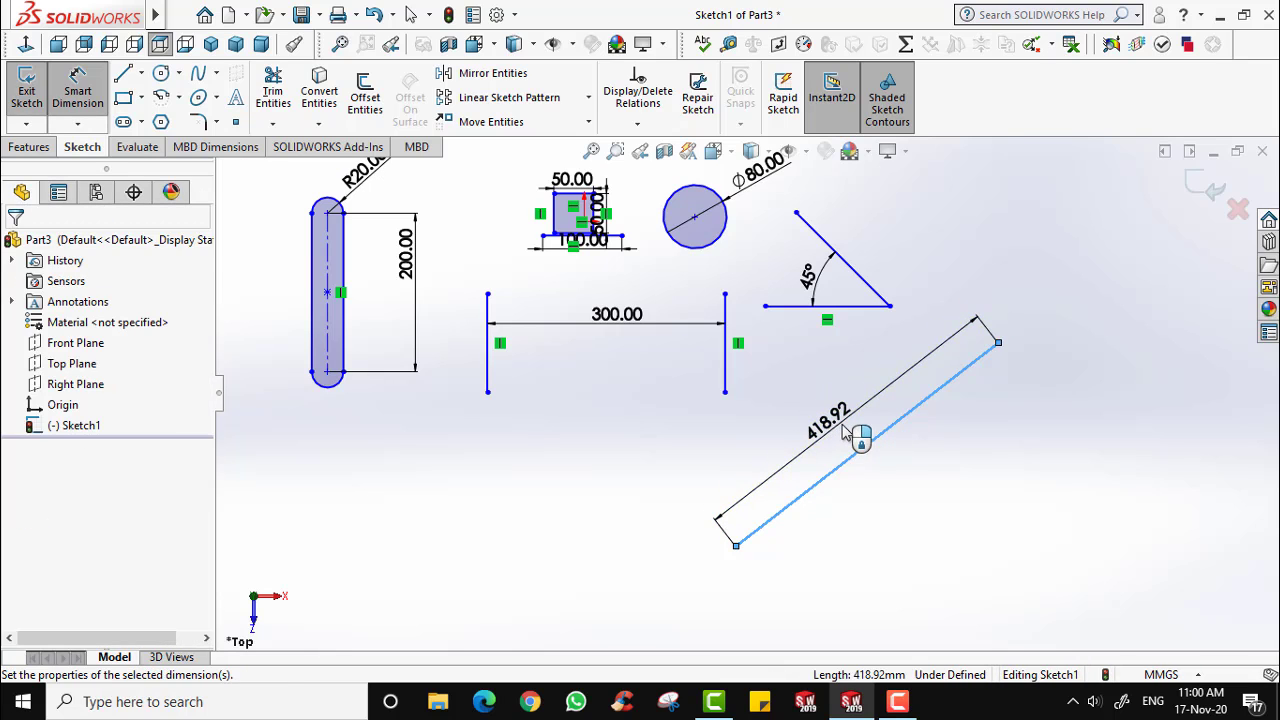
{"action": "type", "text": "400"}
{"action": "key", "text": "Return"}
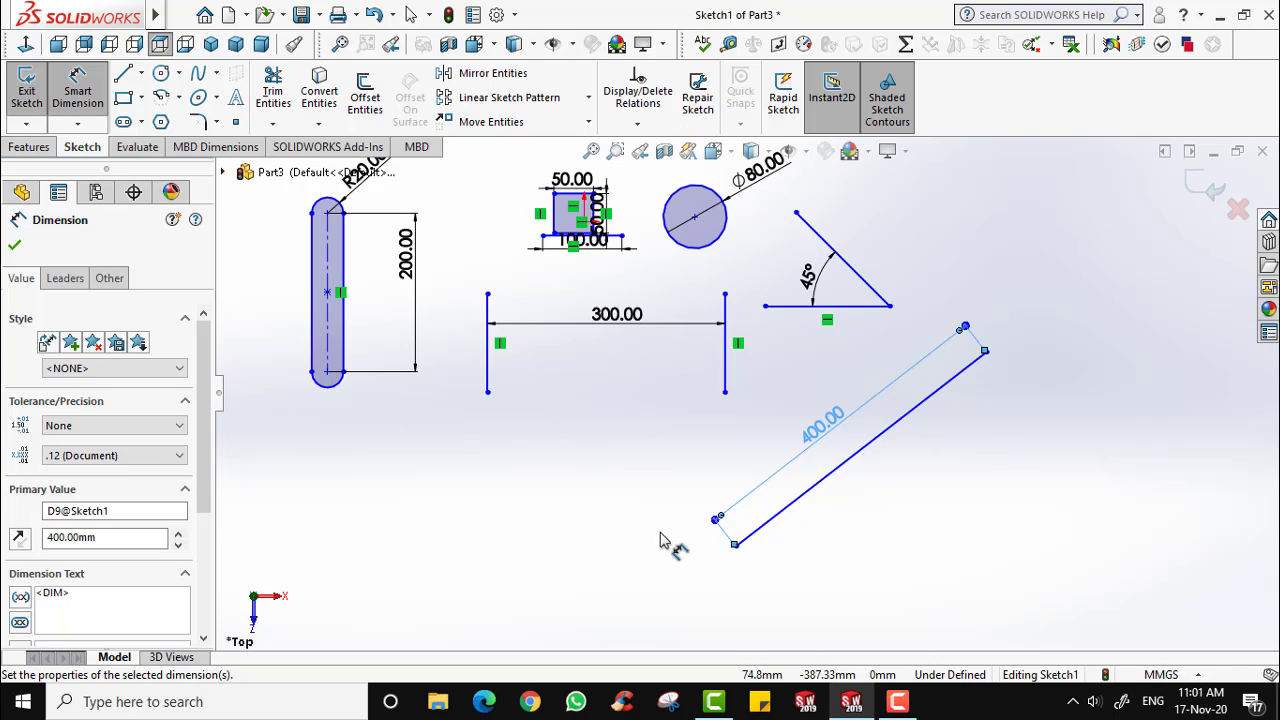
Add a horizontal dimension between the inclined line's two endpoints below it and set it to 200 mm.
{"action": "left_click", "coordinate": [737, 547]}
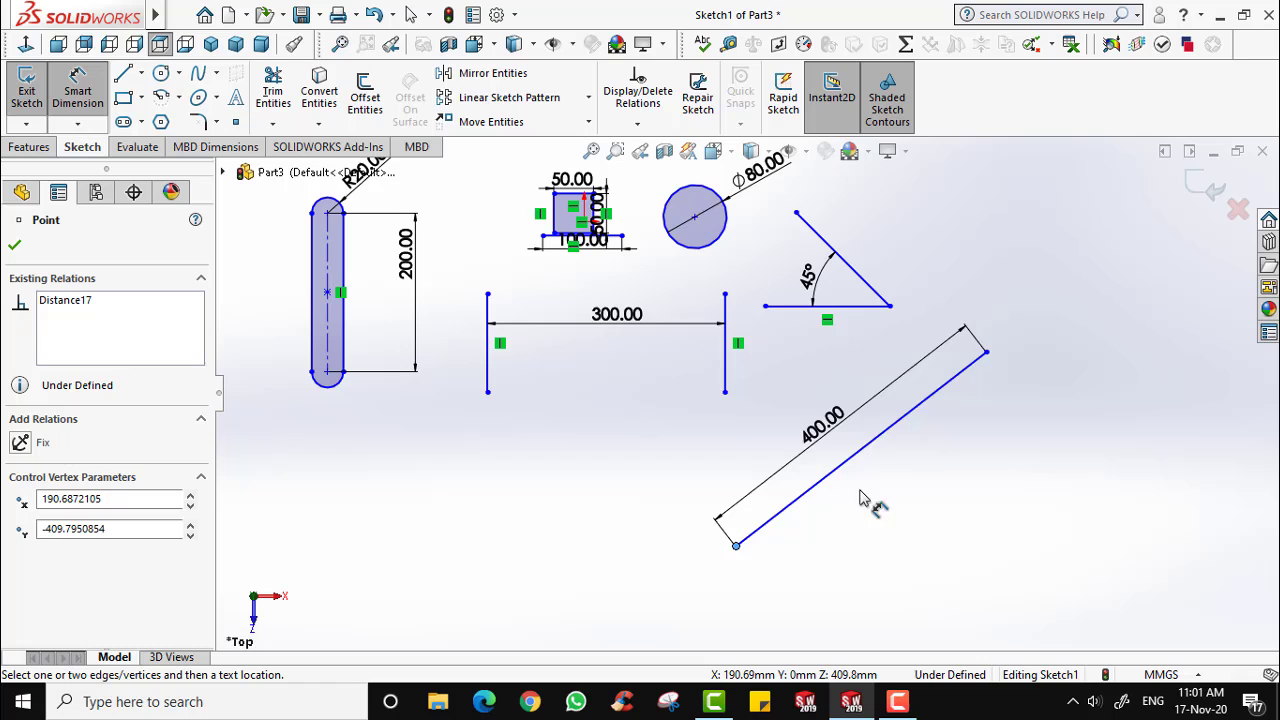
{"action": "left_click", "coordinate": [986, 353]}
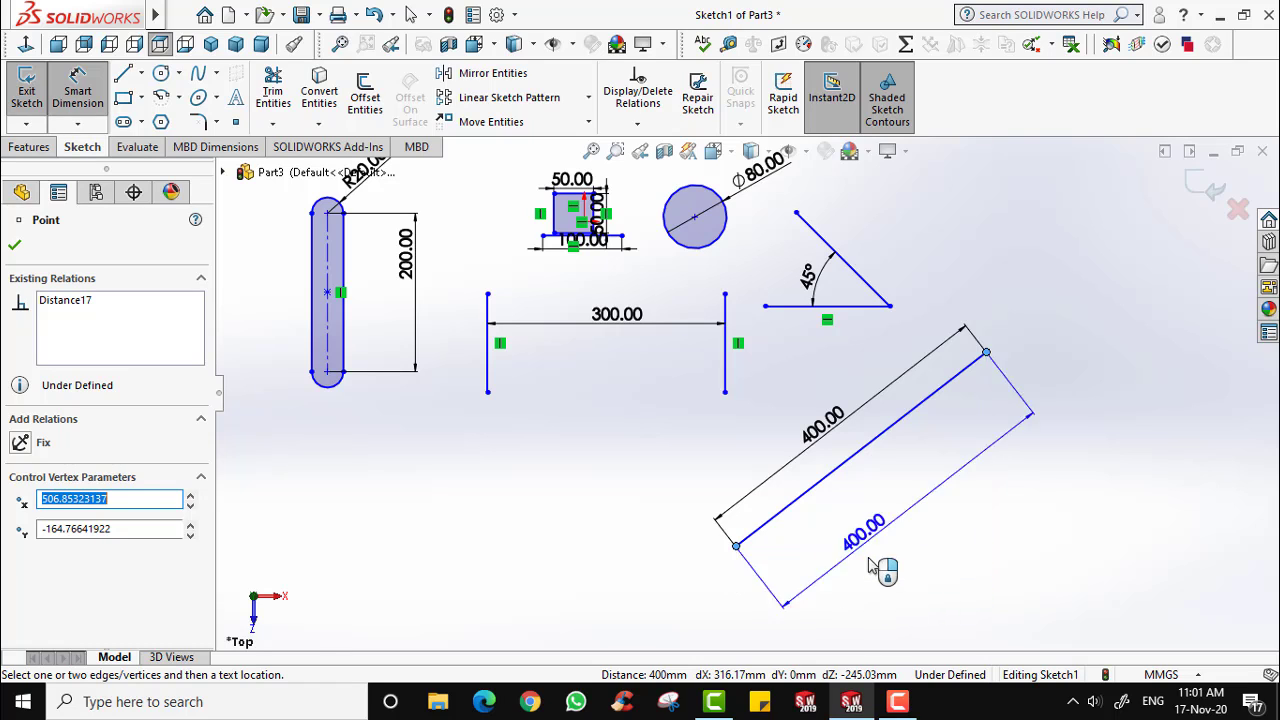
{"action": "left_click", "coordinate": [870, 592]}
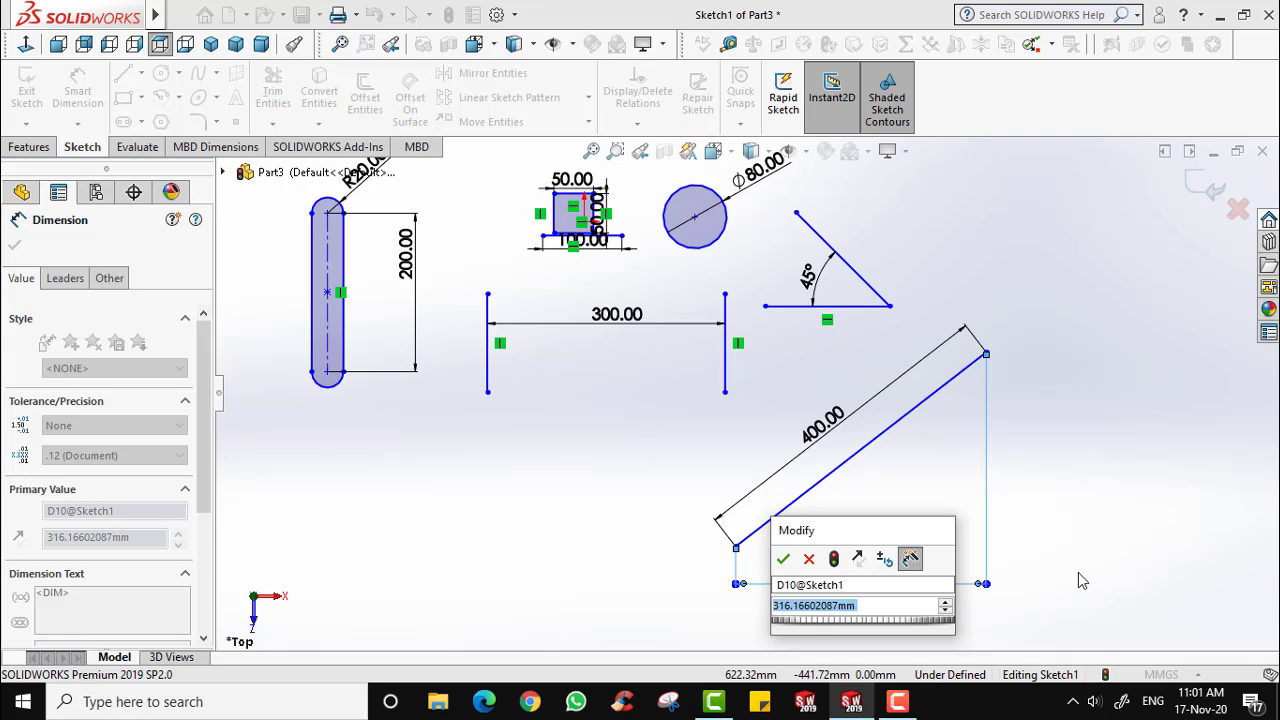
{"action": "type", "text": "20"}
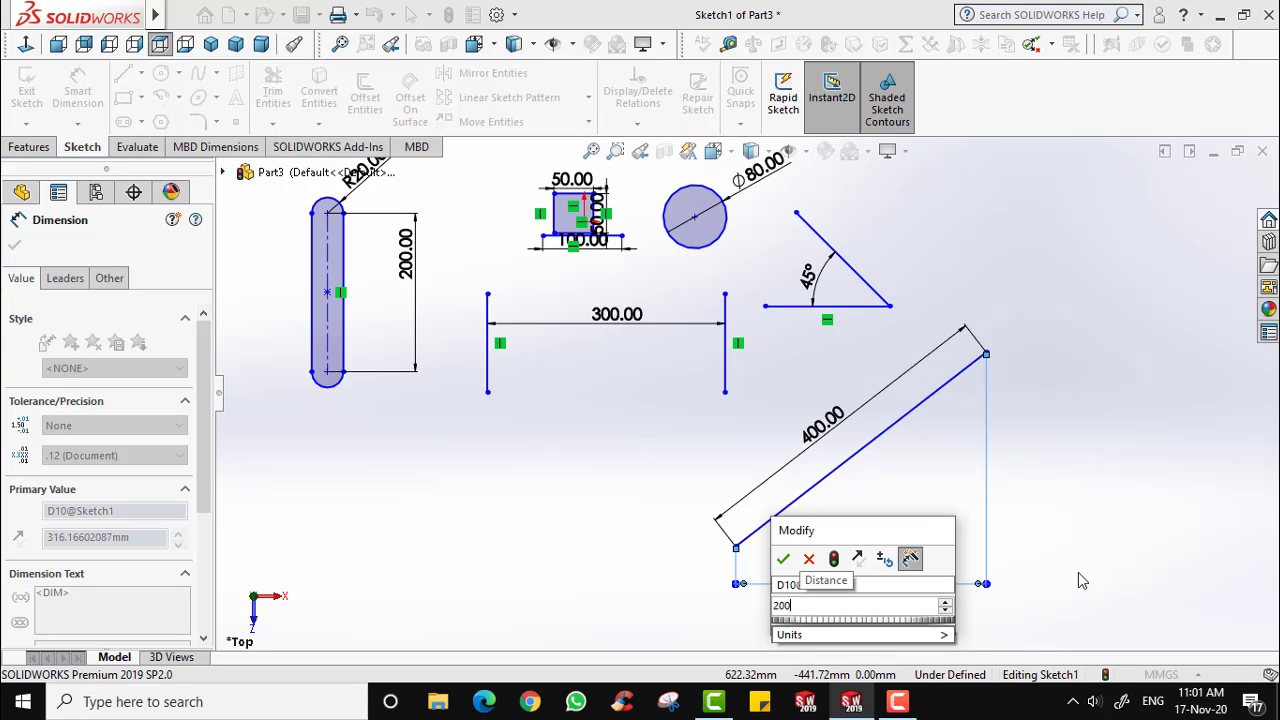
{"action": "type", "text": "0"}
{"action": "key", "text": "Return"}
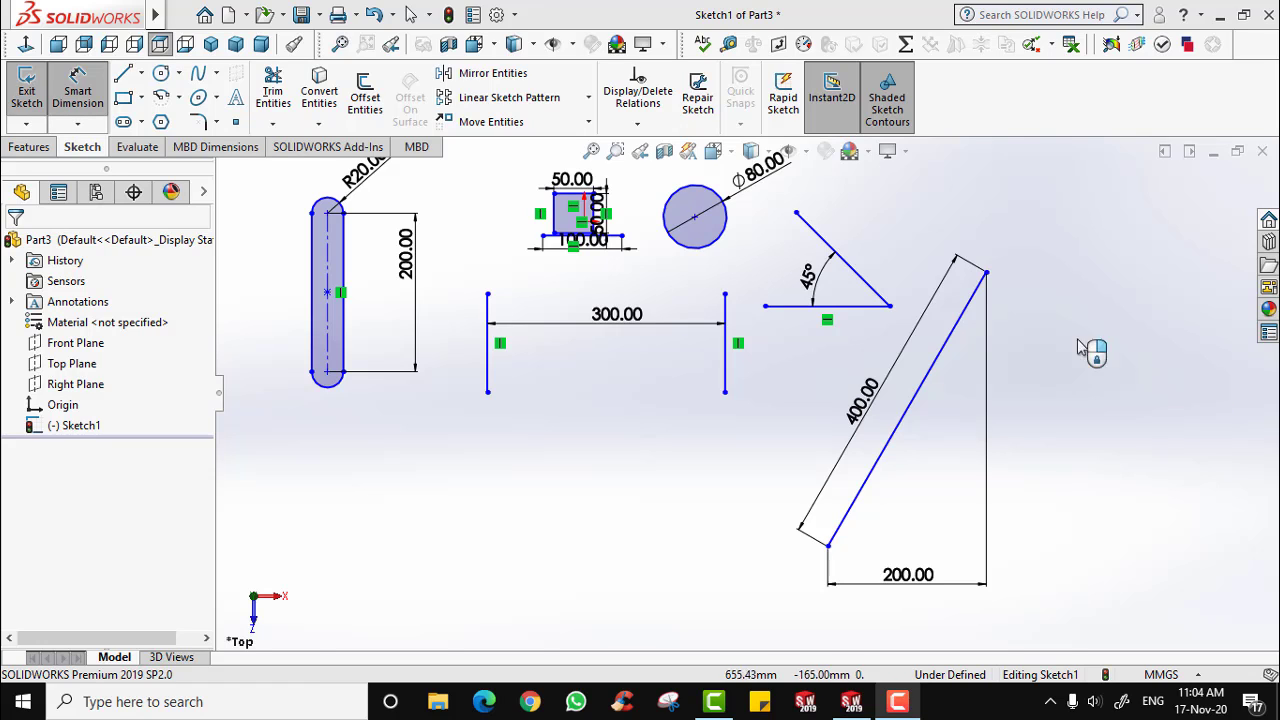
{"action": "key", "text": "Escape"}
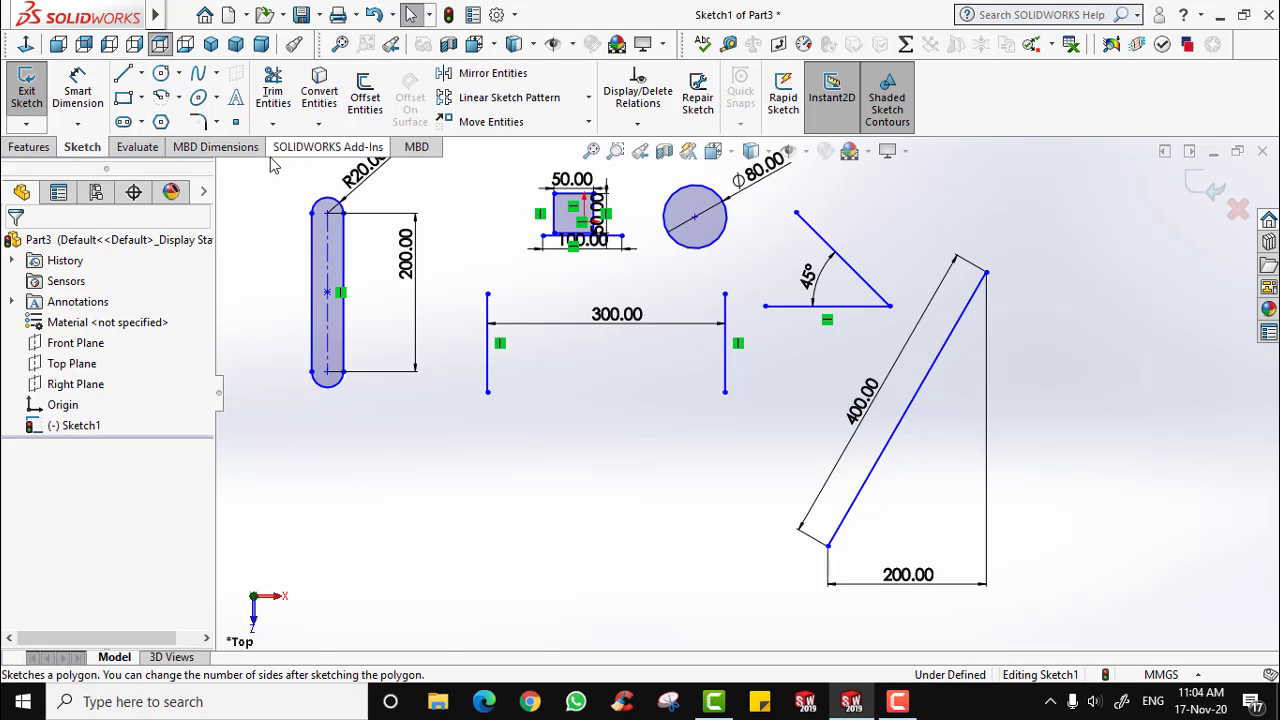
Sketch a corner rectangle about 471 mm wide and 203 mm high below the two parallel vertical lines.
{"action": "left_click", "coordinate": [126, 100]}
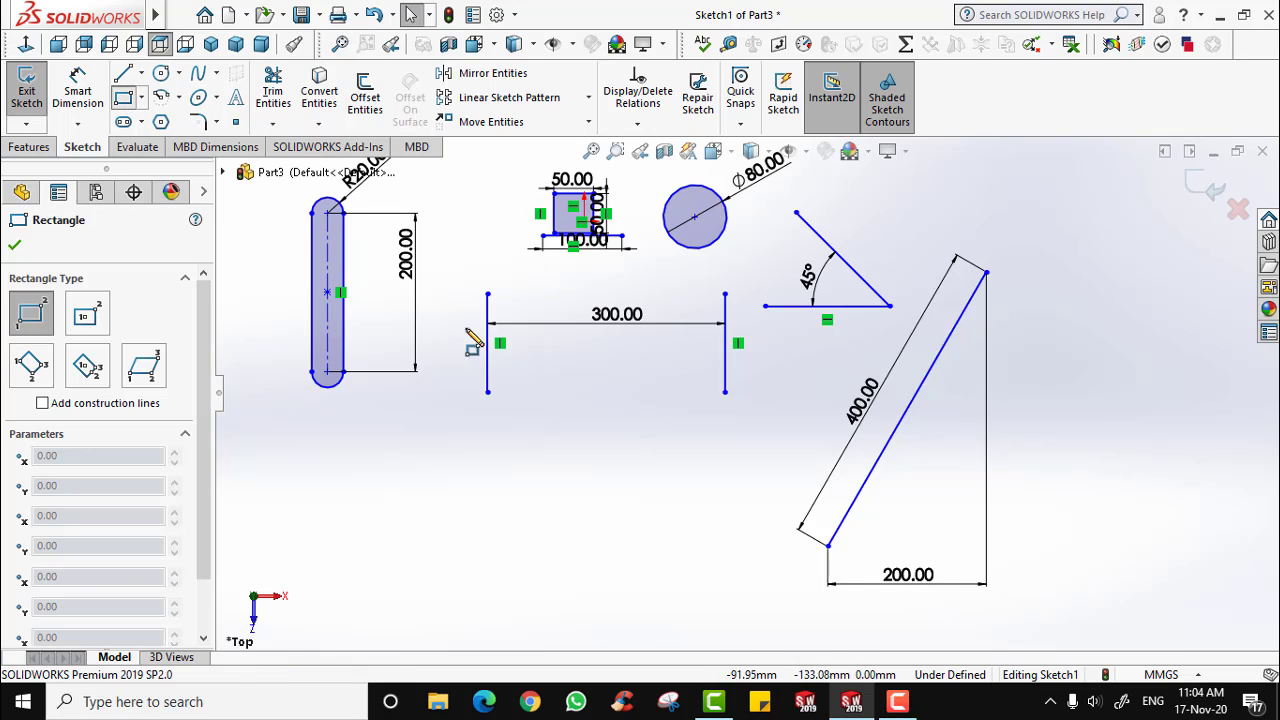
{"action": "left_click", "coordinate": [343, 455]}
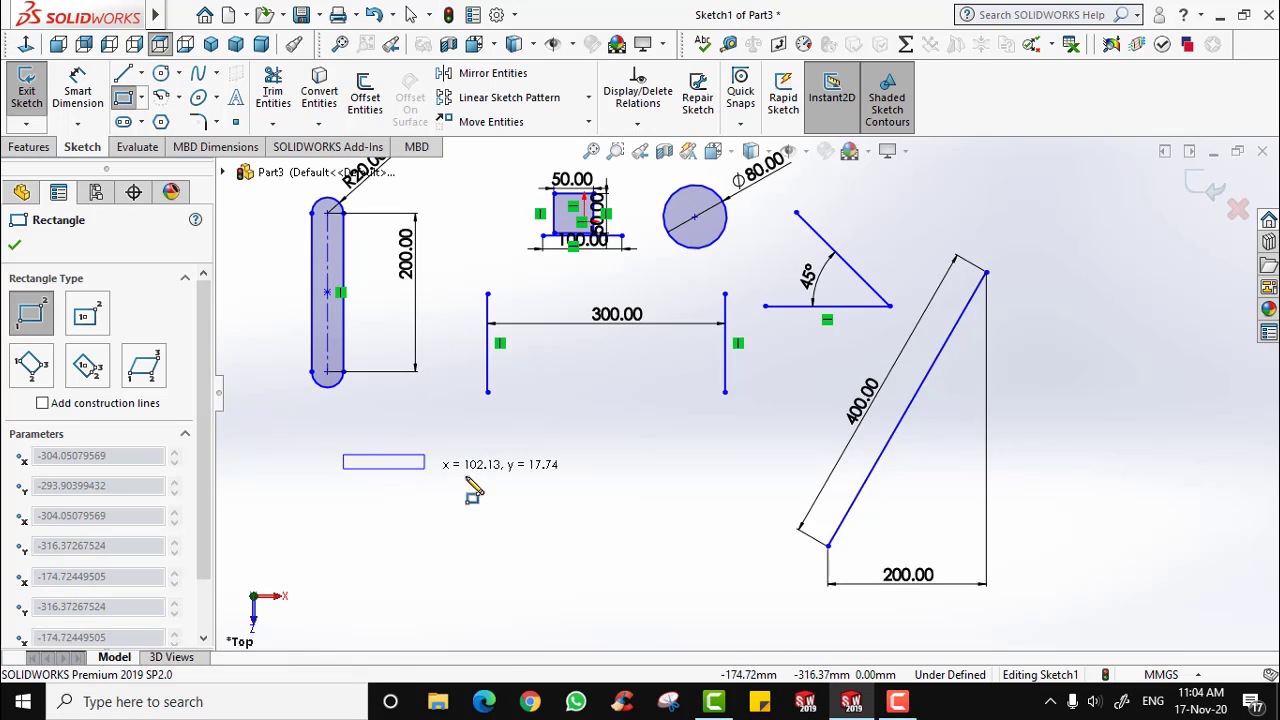
{"action": "left_click", "coordinate": [717, 615]}
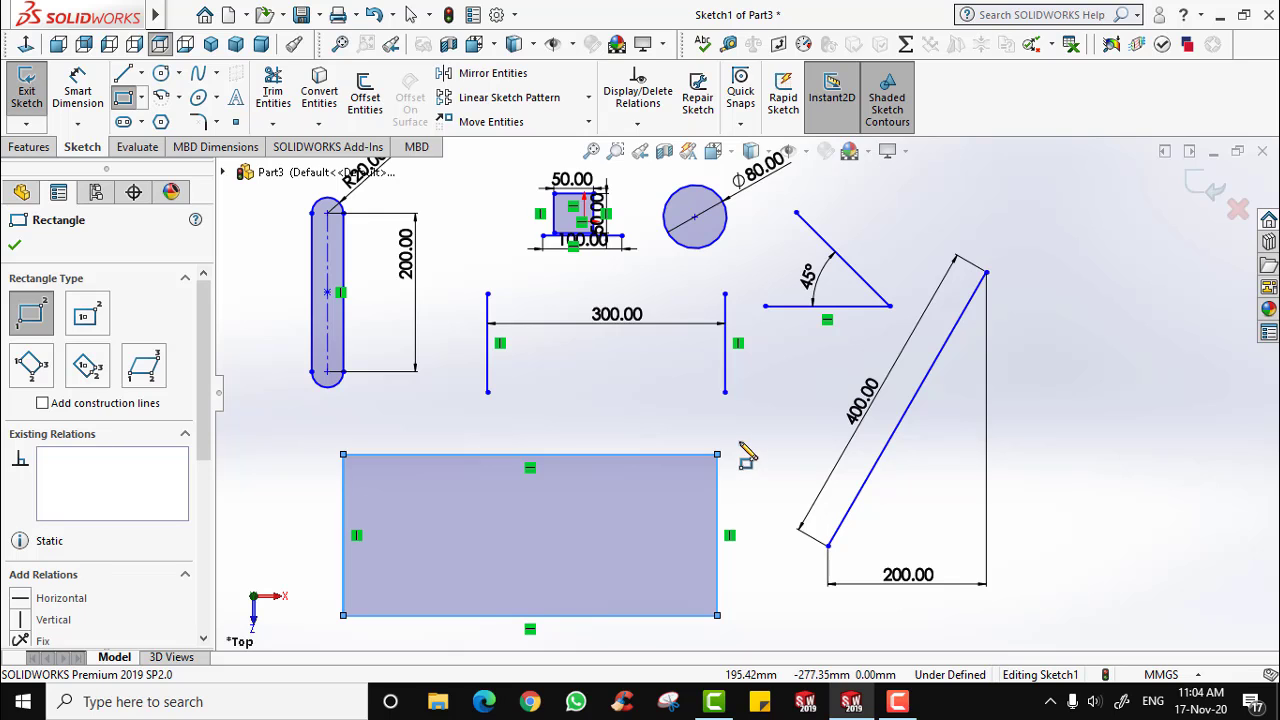
{"action": "left_click", "coordinate": [15, 246]}
Add a Smart Dimension to the large rectangle's top edge and set its width to 400 mm.
{"action": "left_click", "coordinate": [77, 90]}
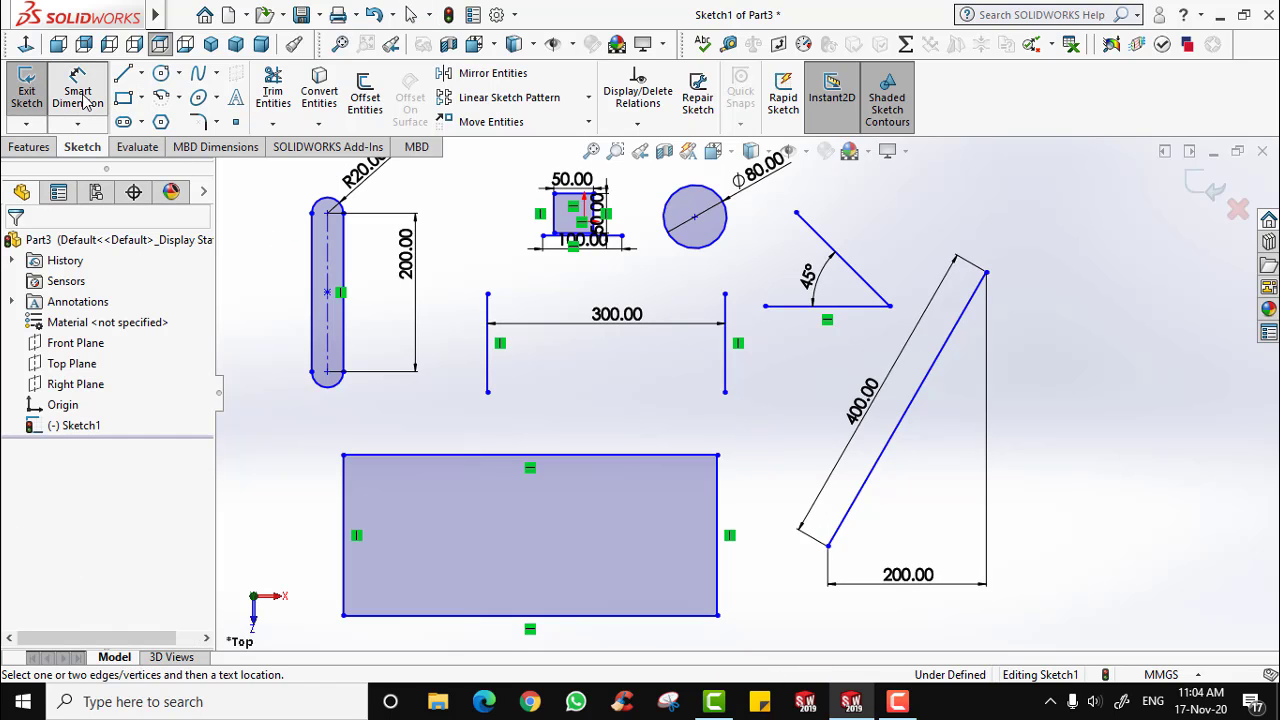
{"action": "left_click", "coordinate": [612, 455]}
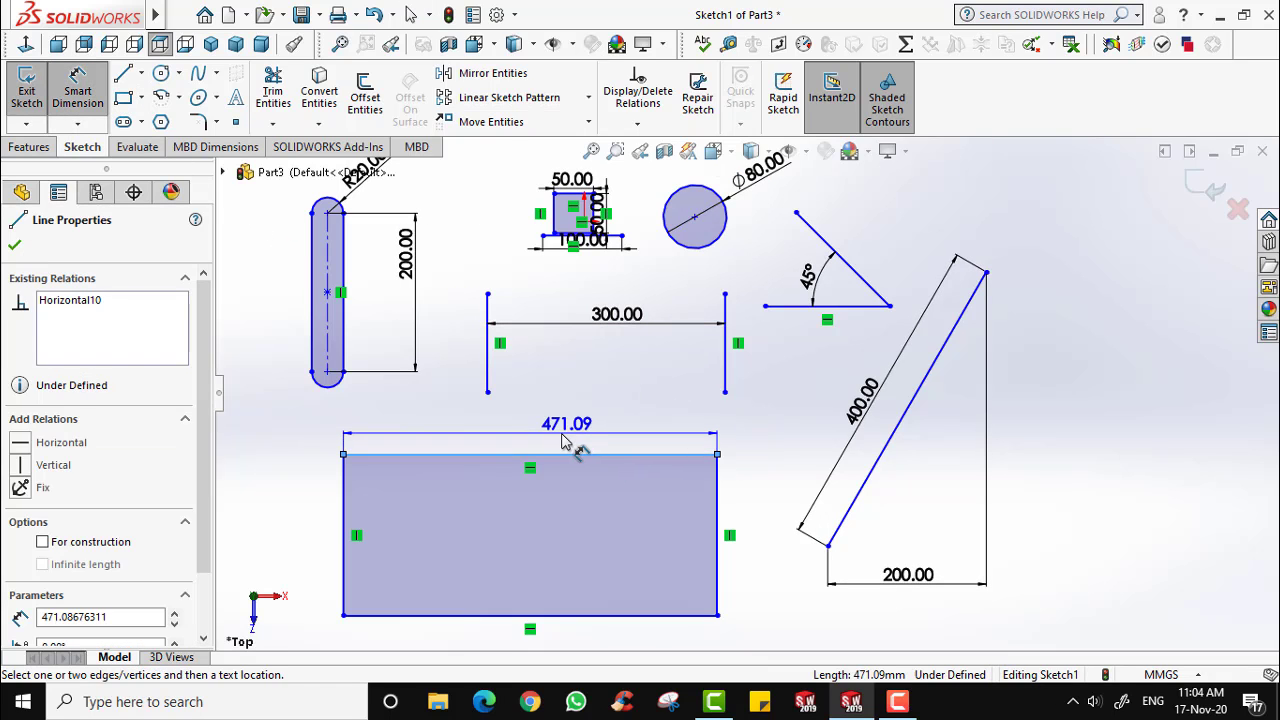
{"action": "left_click", "coordinate": [570, 440]}
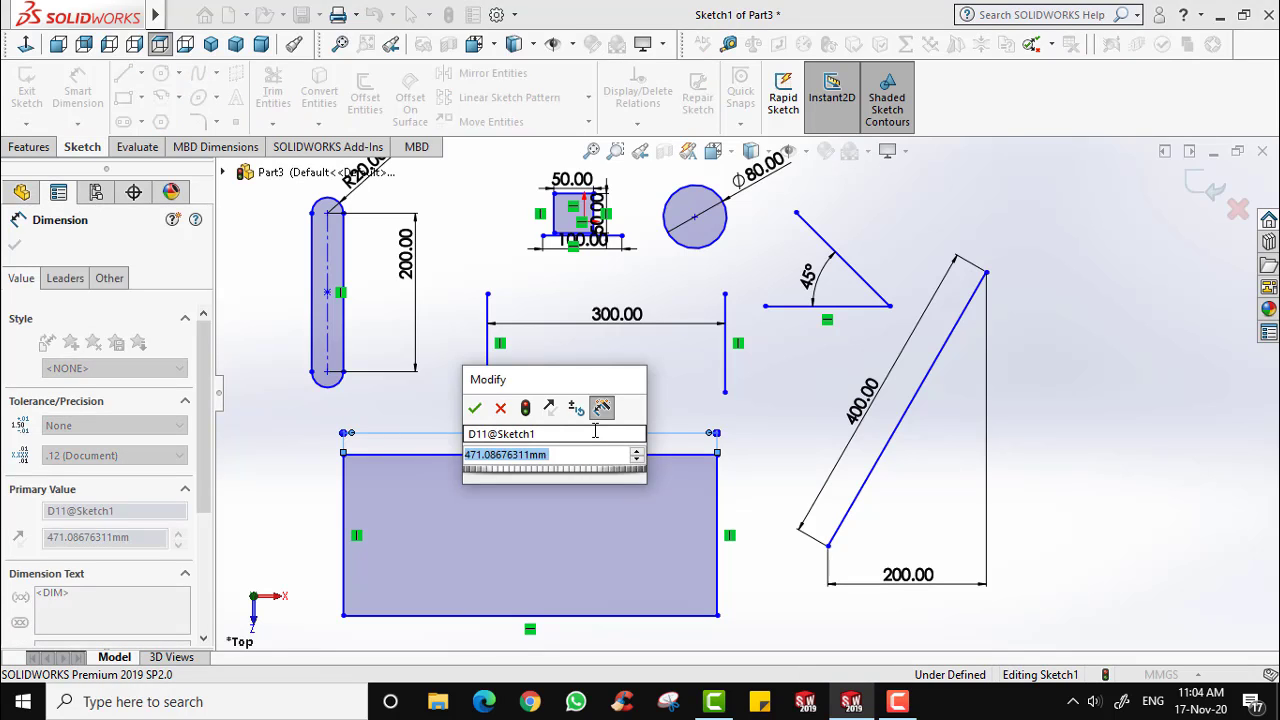
{"action": "type", "text": "400"}
{"action": "key", "text": "Return"}
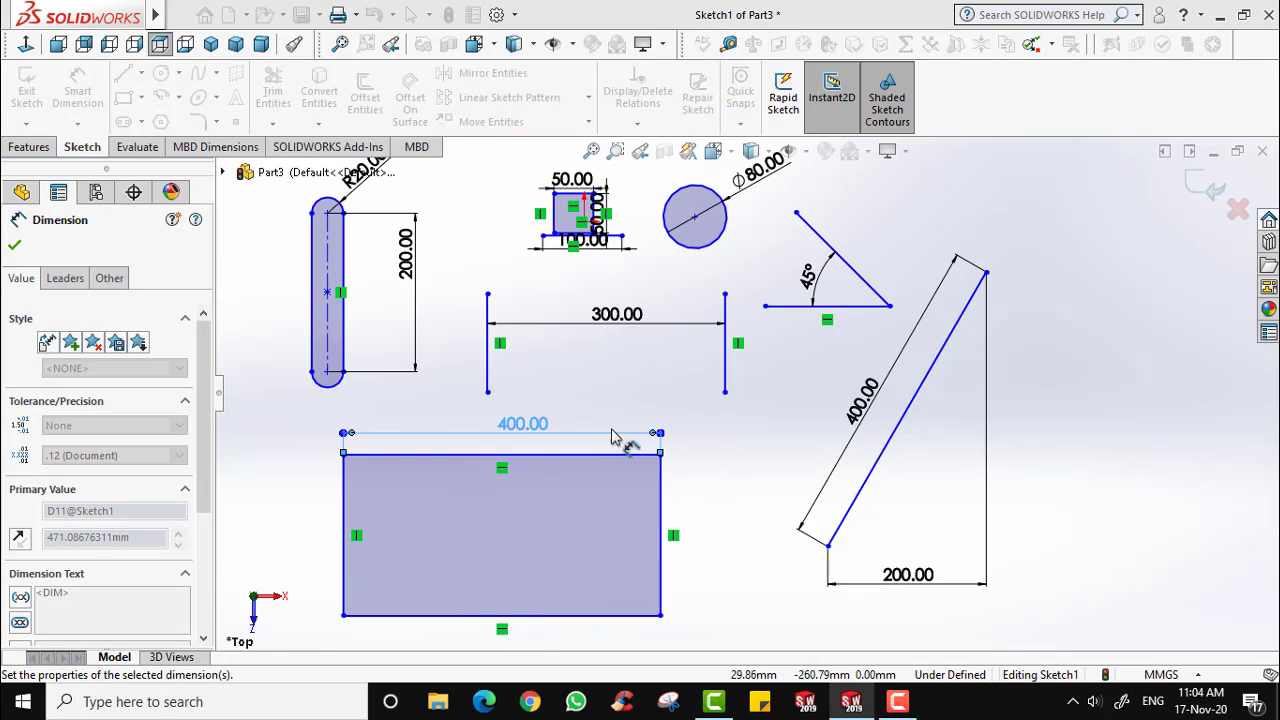
Dimension the large rectangle's right edge and set its height to 200 mm.
{"action": "left_click", "coordinate": [662, 508]}
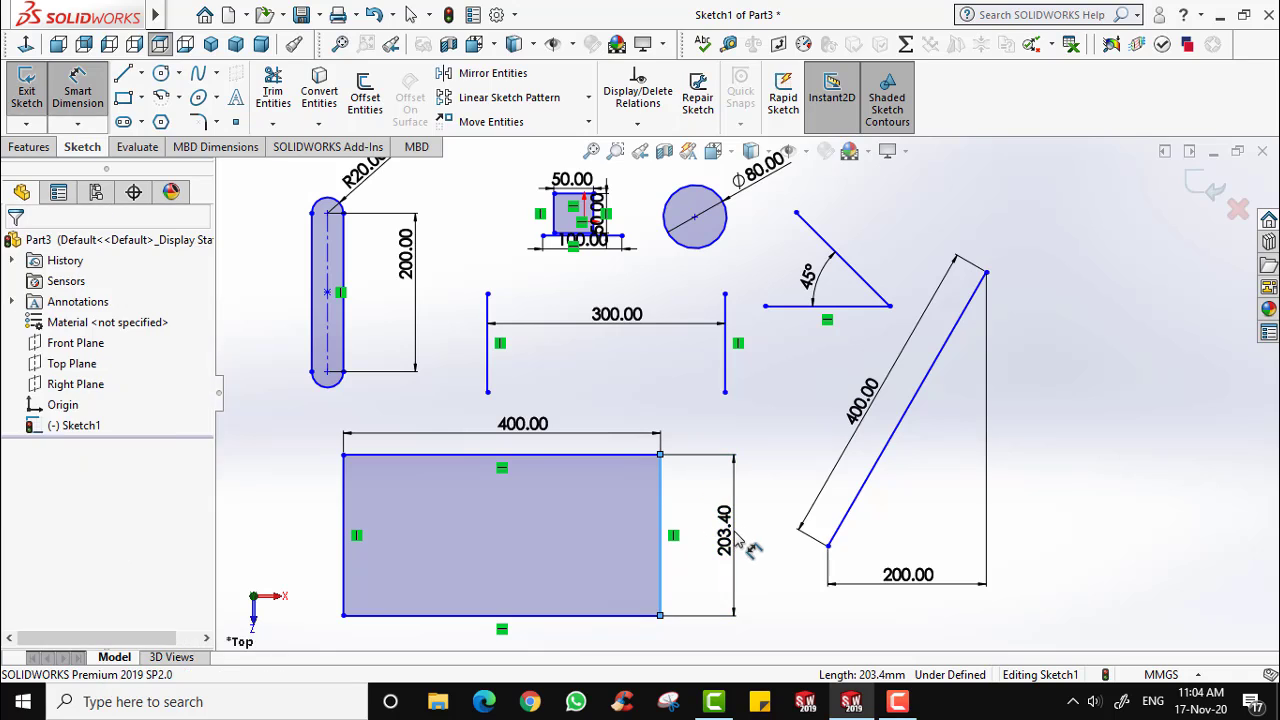
{"action": "left_click", "coordinate": [734, 530]}
{"action": "type", "text": "200"}
{"action": "key", "text": "Return"}
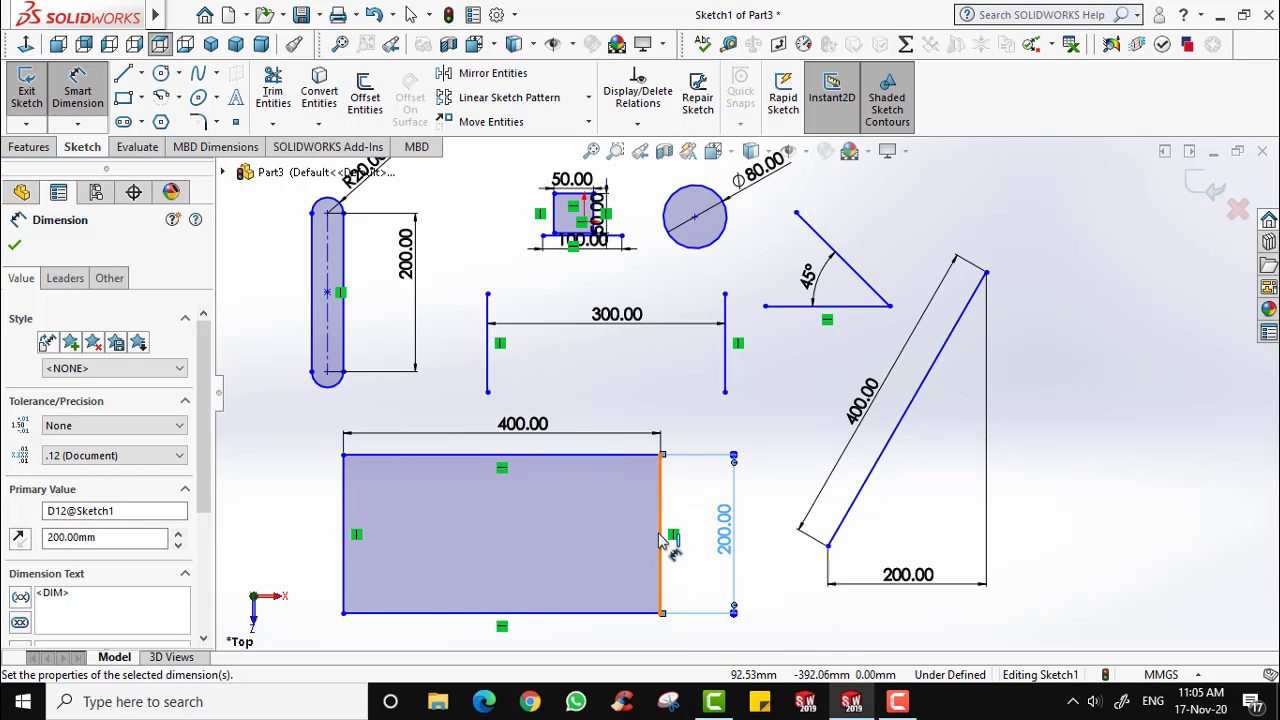
Try to add a redundant width dimension to the large rectangle's bottom edge, cancelling it instead of making it driven.
{"action": "scroll", "coordinate": [660, 563], "scroll_direction": "up", "scroll_amount": 2}
{"action": "scroll", "coordinate": [651, 591], "scroll_direction": "down", "scroll_amount": 4}
{"action": "scroll", "coordinate": [593, 597], "scroll_direction": "up", "scroll_amount": 2}
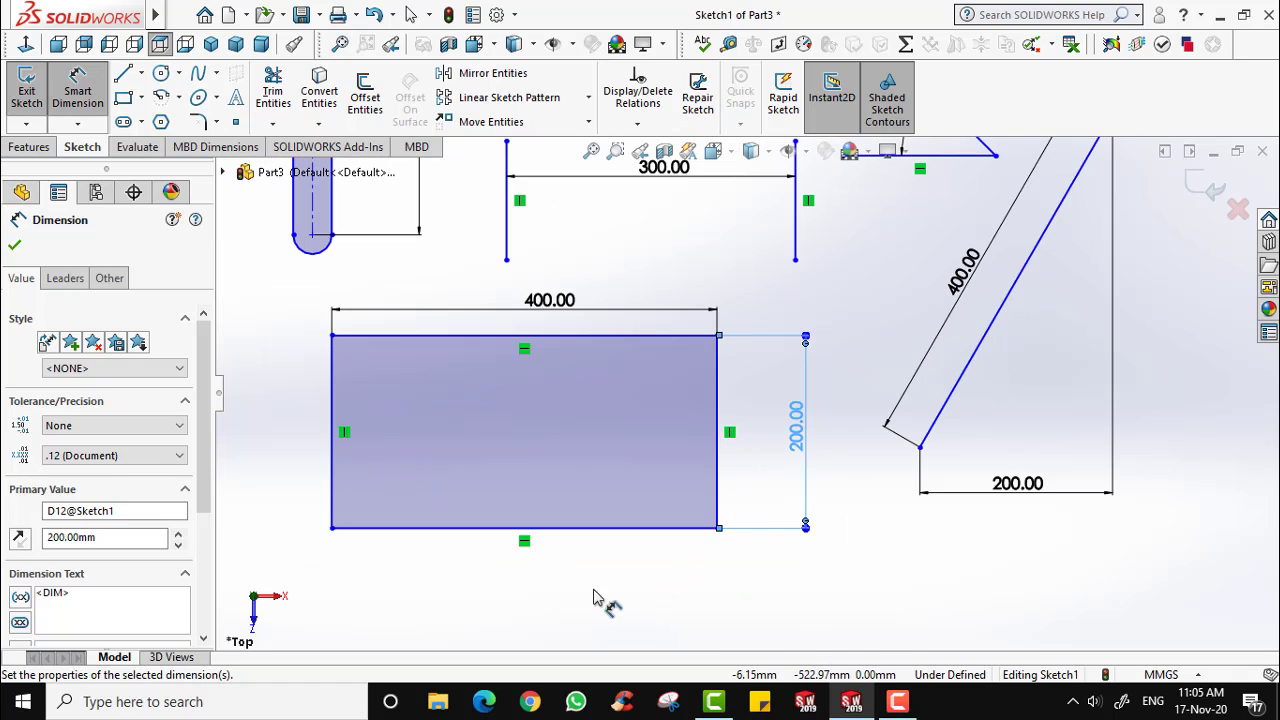
{"action": "left_click", "coordinate": [638, 533]}
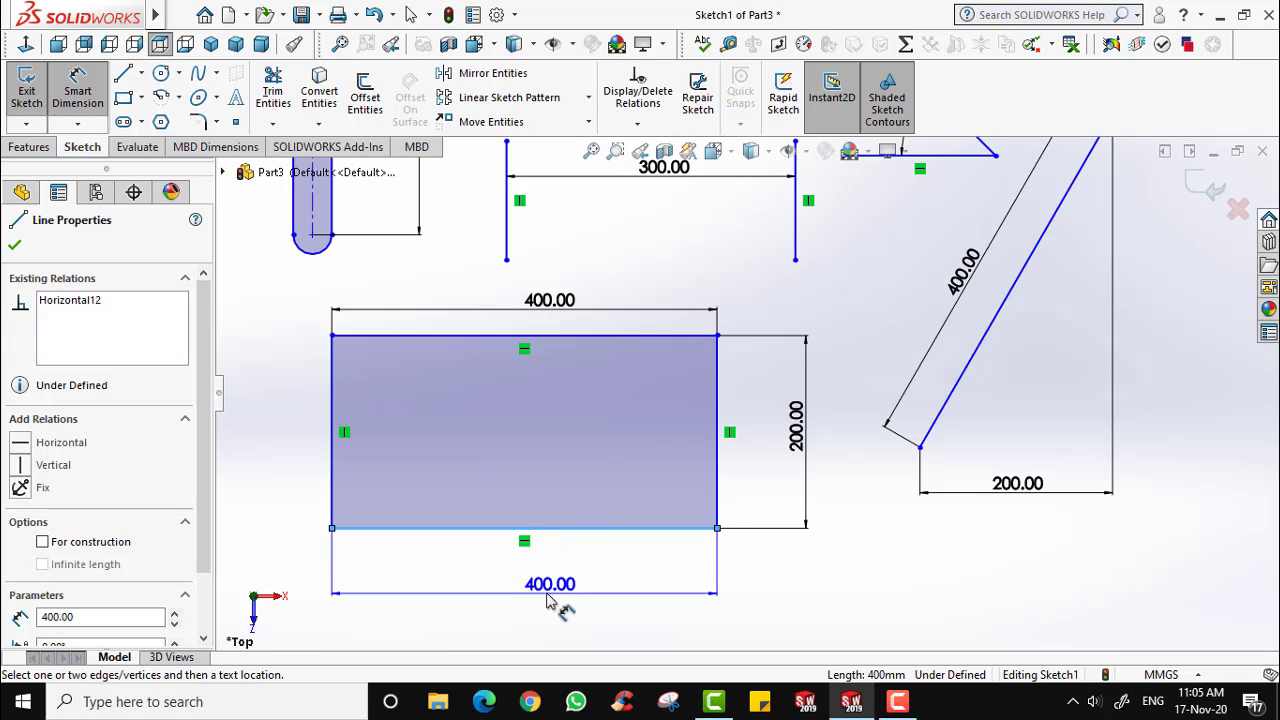
{"action": "left_click", "coordinate": [534, 606]}
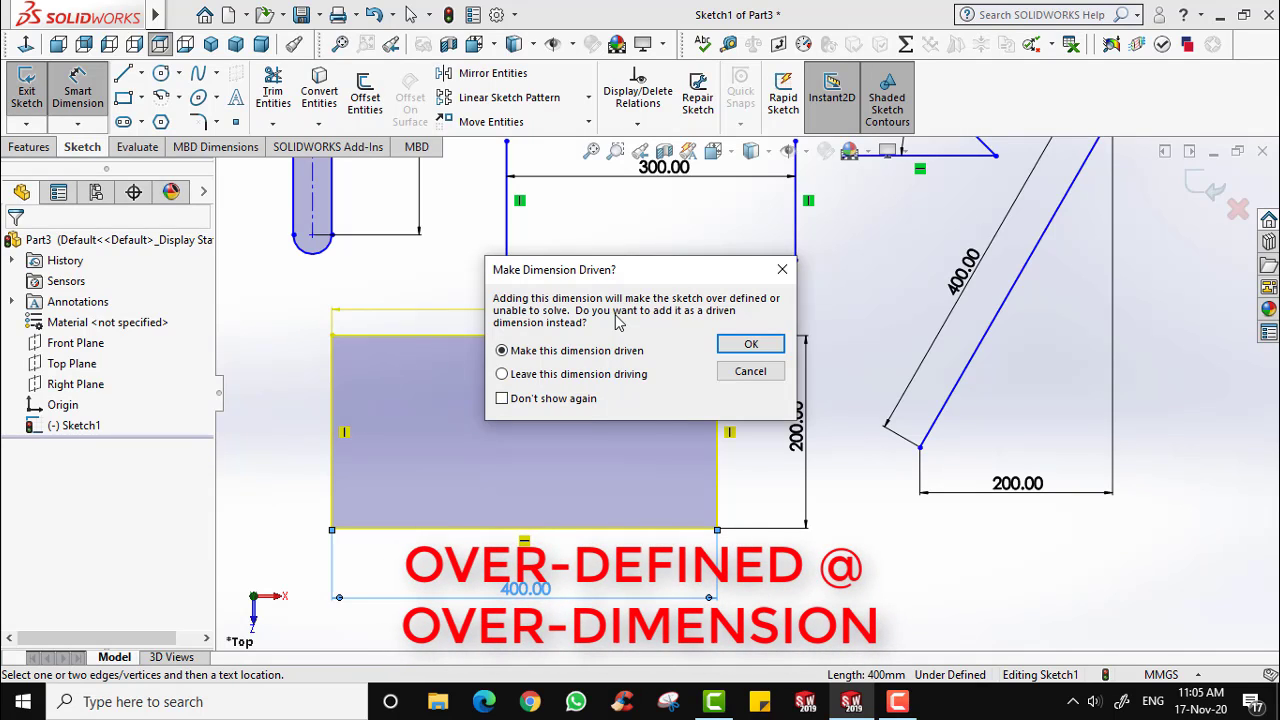
{"action": "left_click", "coordinate": [735, 371]}
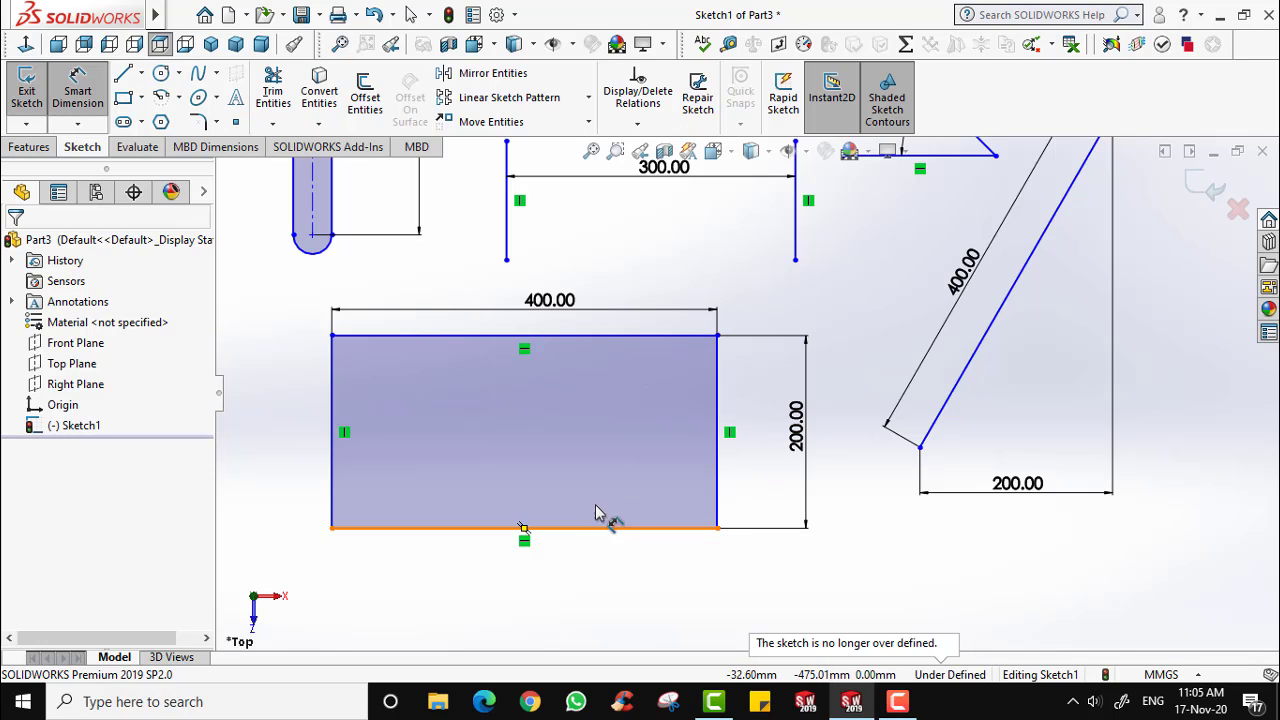
{"action": "left_click", "coordinate": [567, 530]}
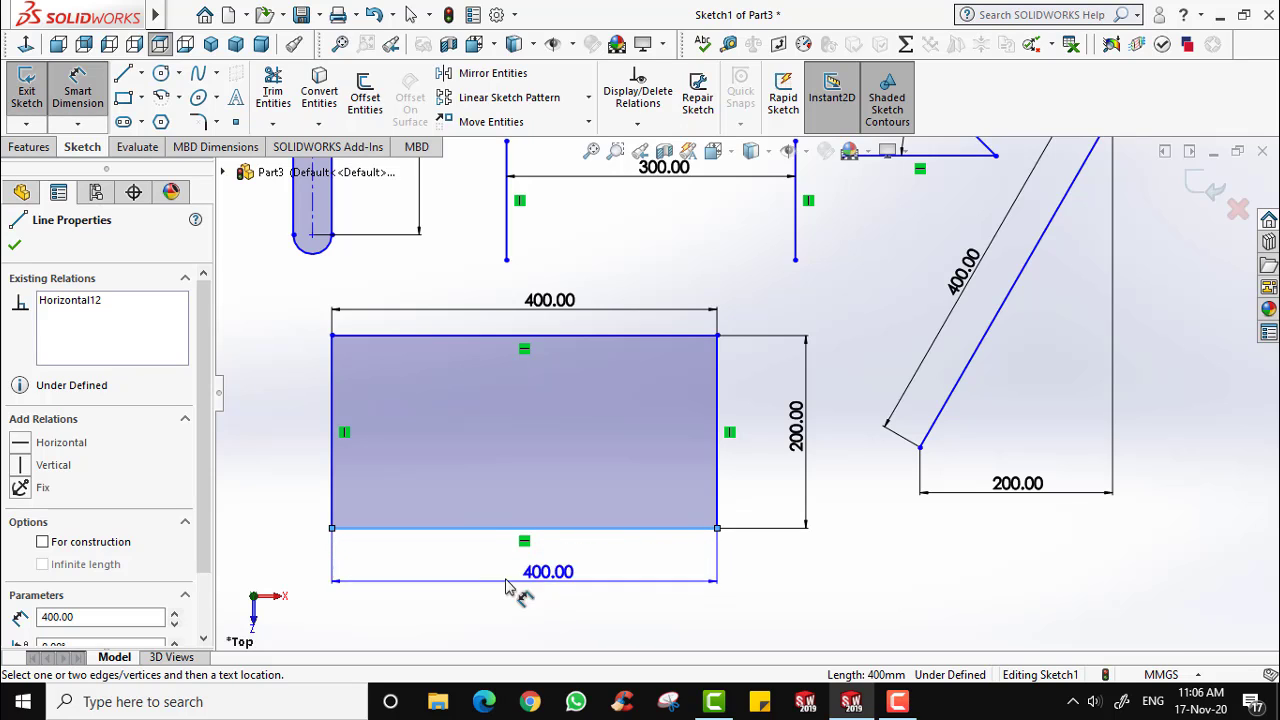
{"action": "key", "text": "Escape"}
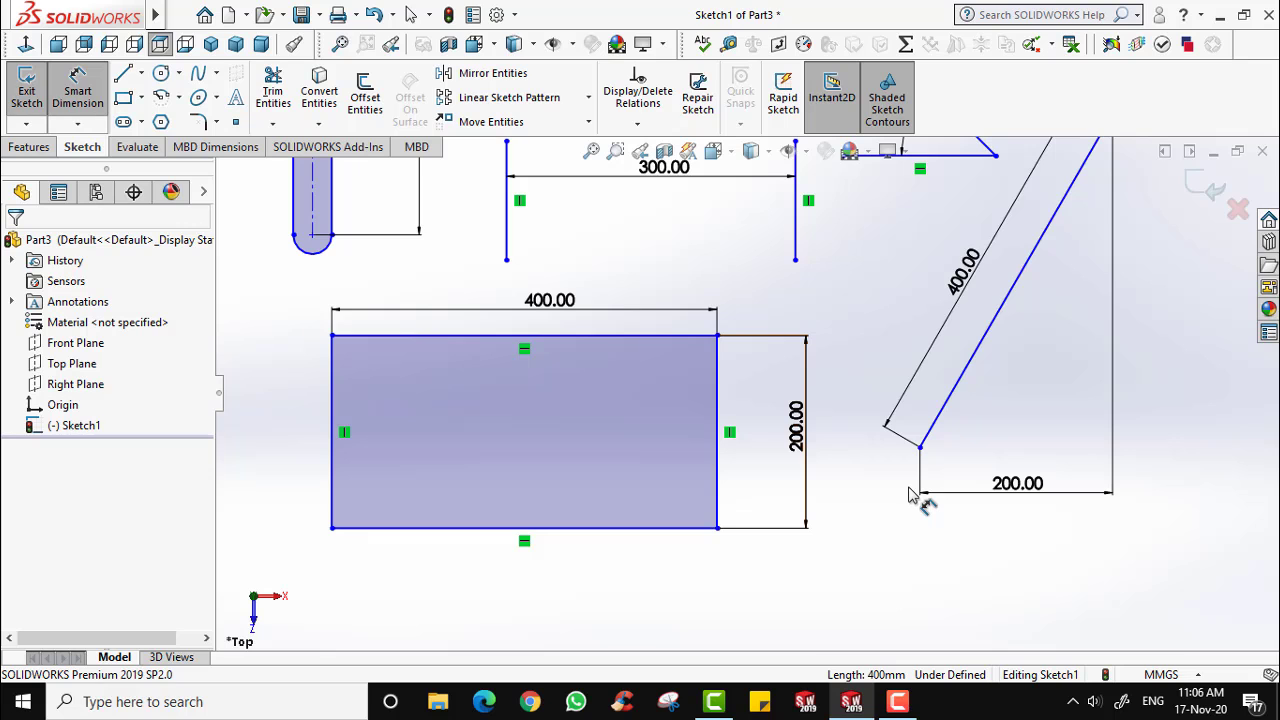
Sketch a vertical line about 354 mm long in the empty area beyond the inclined line's lower end.
{"action": "scroll", "coordinate": [912, 520], "scroll_direction": "down", "scroll_amount": 2}
{"action": "scroll", "coordinate": [745, 400], "scroll_direction": "up", "scroll_amount": 3}
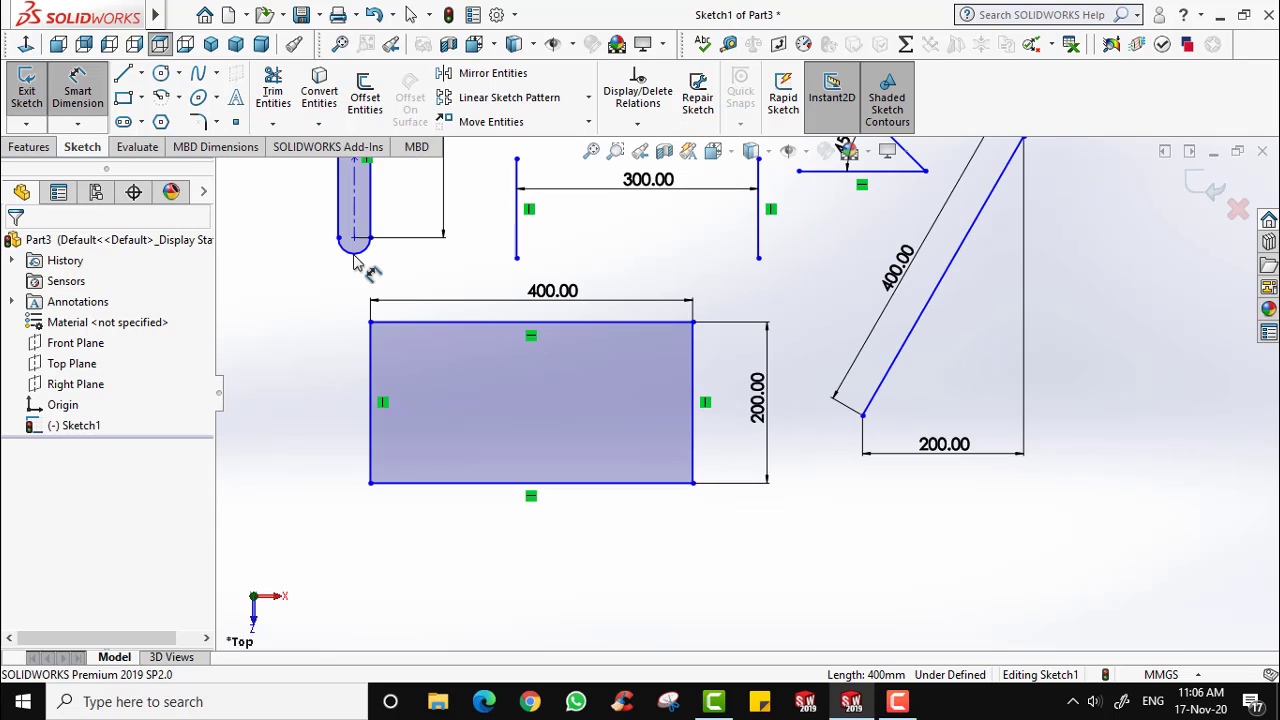
{"action": "left_click", "coordinate": [123, 76]}
{"action": "scroll", "coordinate": [760, 420], "scroll_direction": "up", "scroll_amount": 3}
{"action": "scroll", "coordinate": [934, 531], "scroll_direction": "down", "scroll_amount": 1}
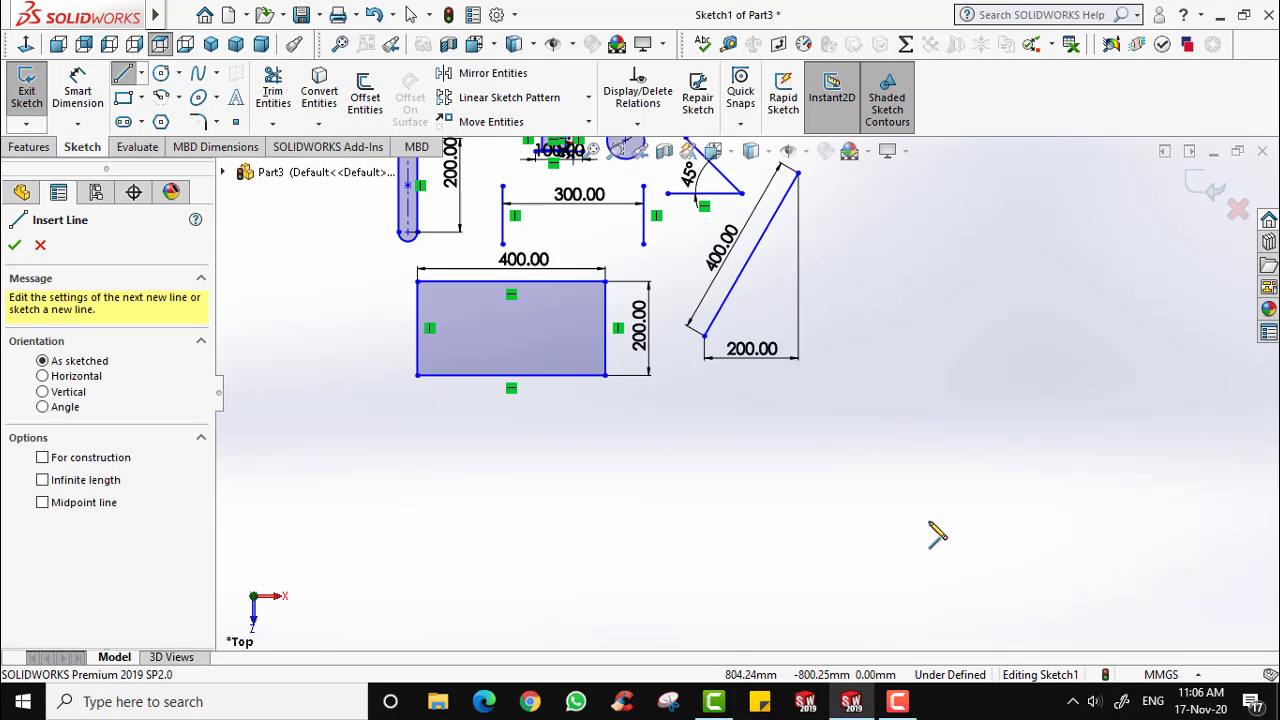
{"action": "left_click", "coordinate": [861, 352]}
{"action": "left_click", "coordinate": [861, 552]}
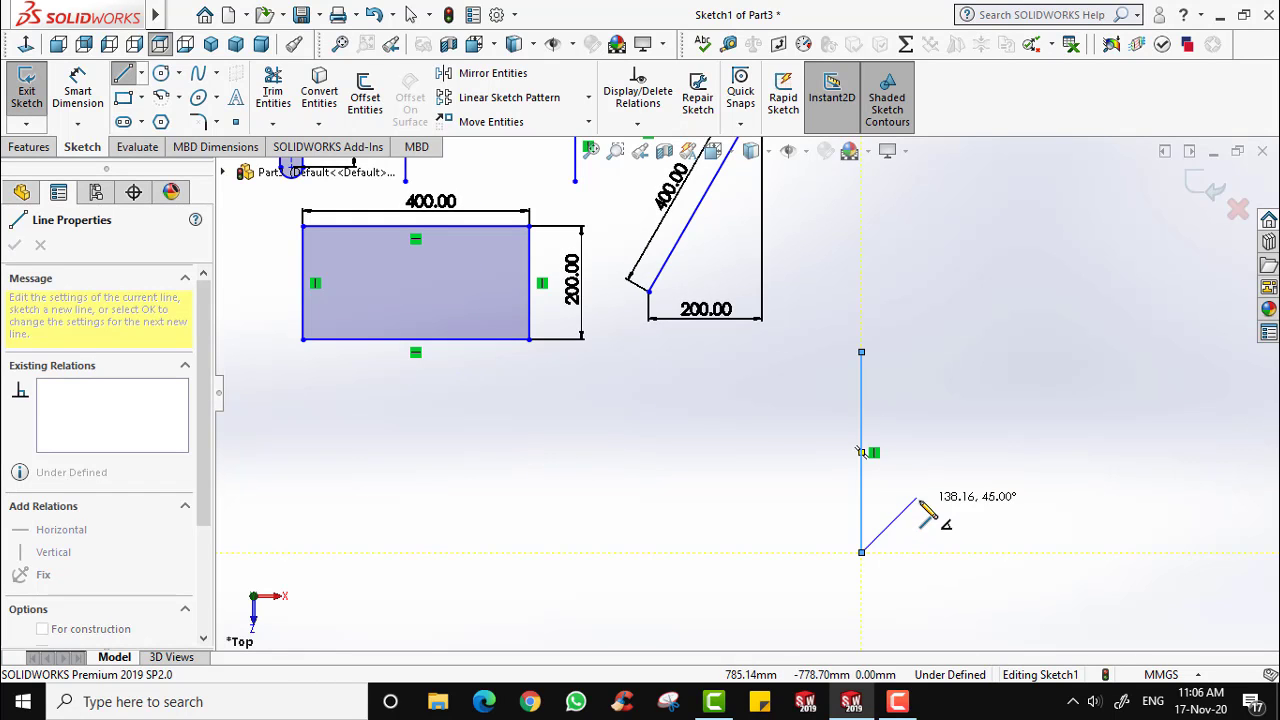
{"action": "key", "text": "Escape"}
Sketch two more vertical lines aligned with the new one, about 222 mm and 505 mm to its right.
{"action": "left_click", "coordinate": [123, 76]}
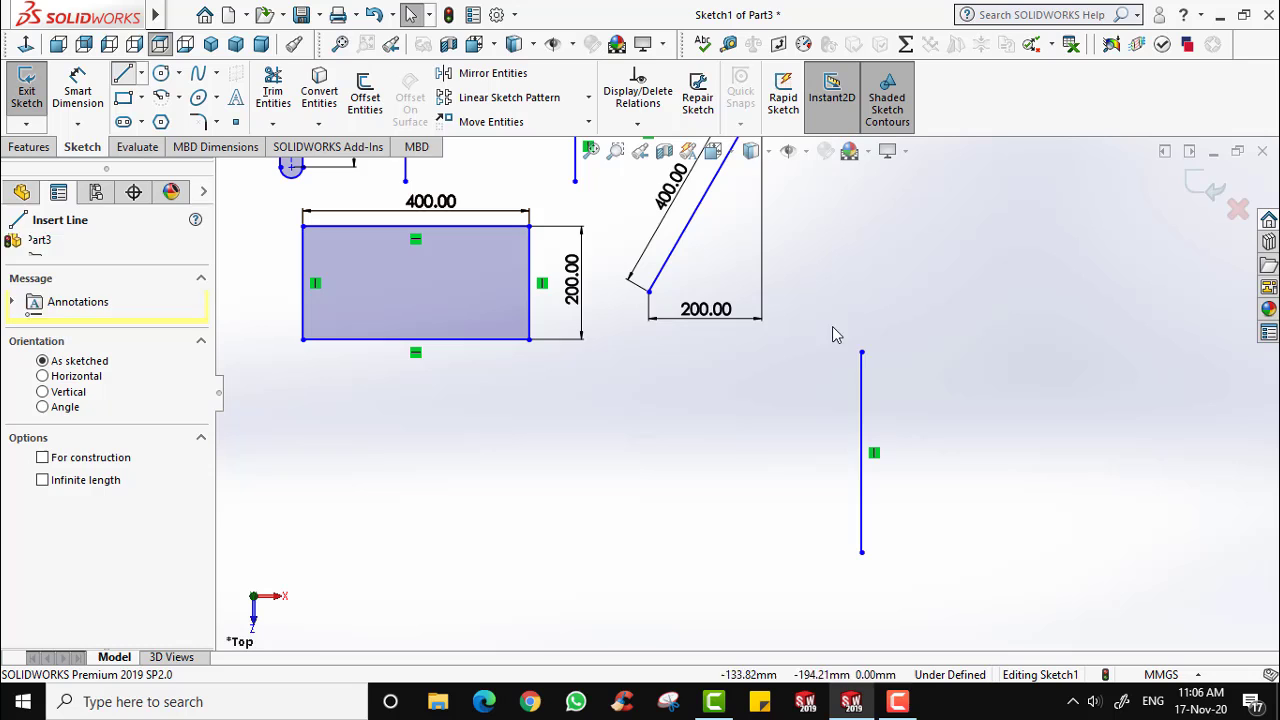
{"action": "left_click", "coordinate": [988, 354]}
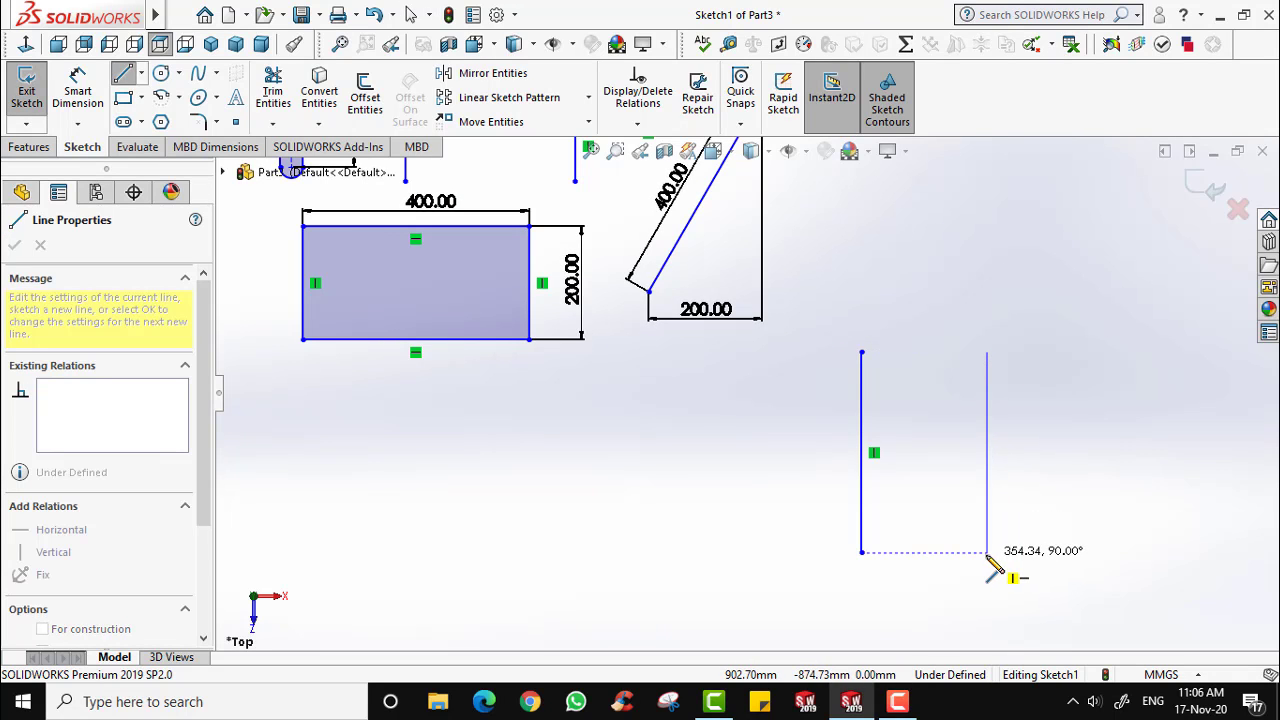
{"action": "left_click", "coordinate": [987, 552]}
{"action": "key", "text": "Escape"}
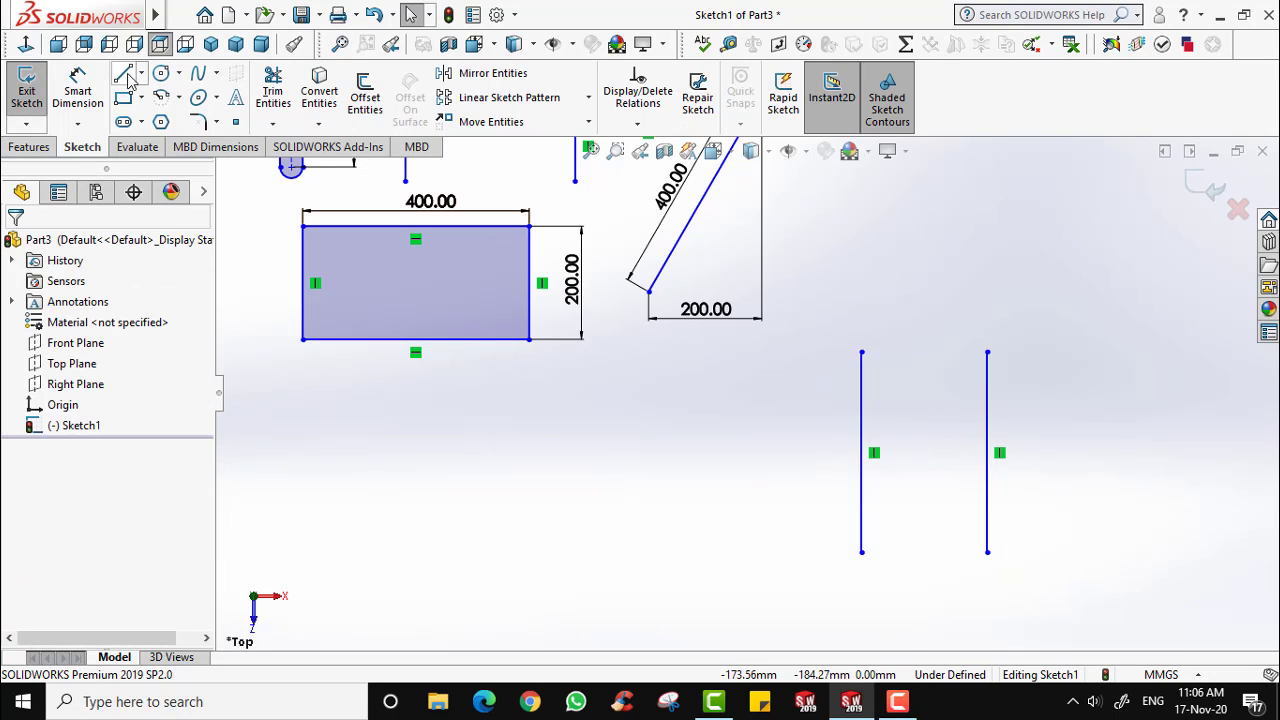
{"action": "left_click", "coordinate": [123, 76]}
{"action": "left_click", "coordinate": [1147, 353]}
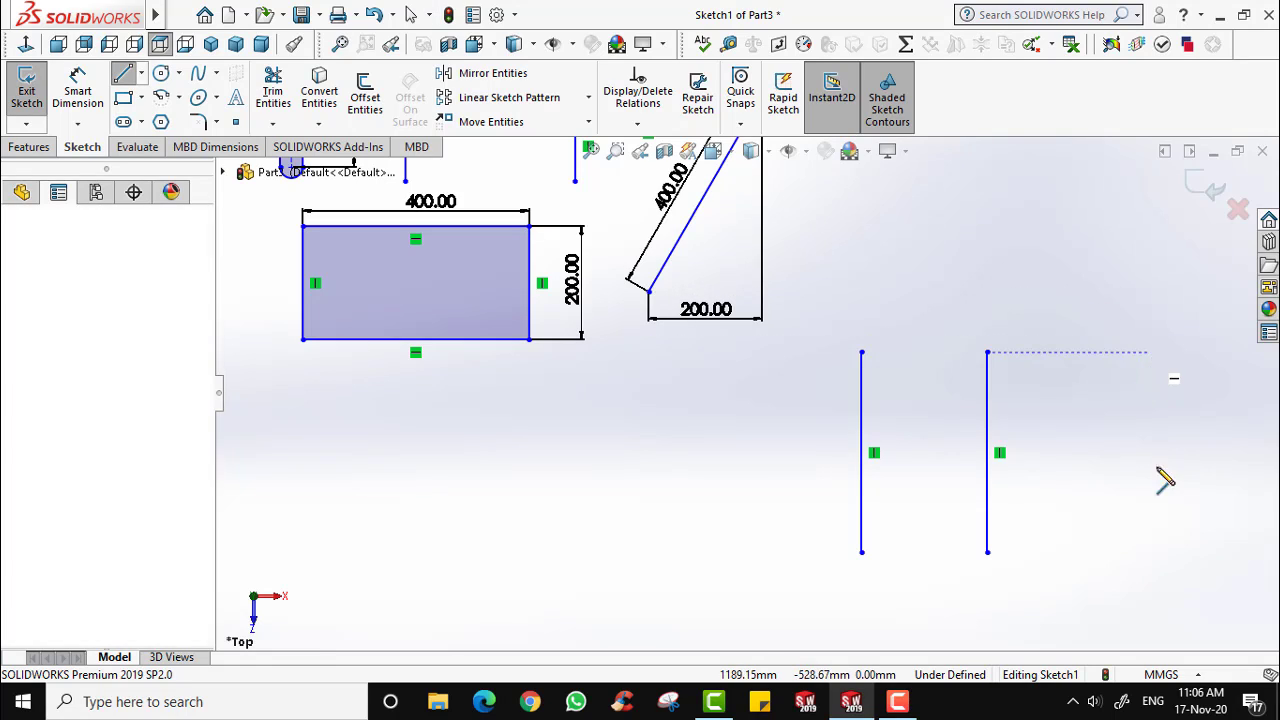
{"action": "left_click", "coordinate": [1150, 552]}
{"action": "key", "text": "Escape"}
{"action": "key", "text": "Escape"}
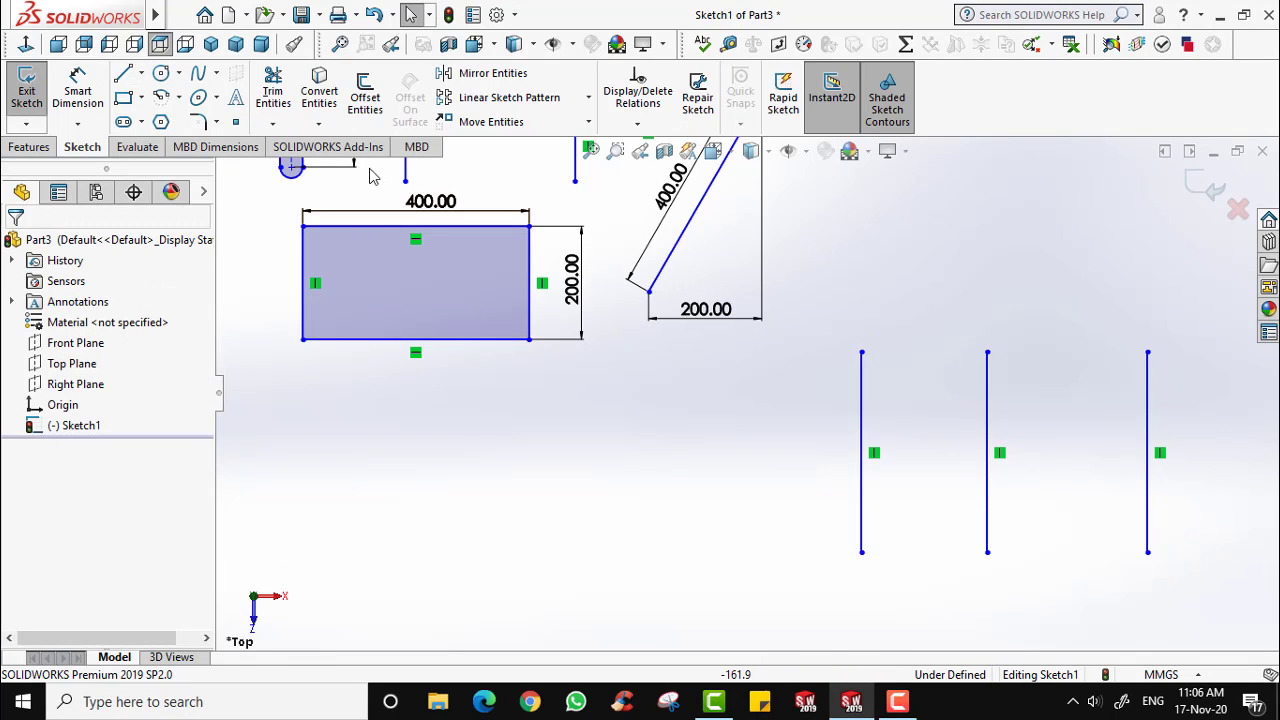
Add a Smart Dimension between the two outer lines of the three-line group and set the distance to 500 mm.
{"action": "left_click", "coordinate": [78, 90]}
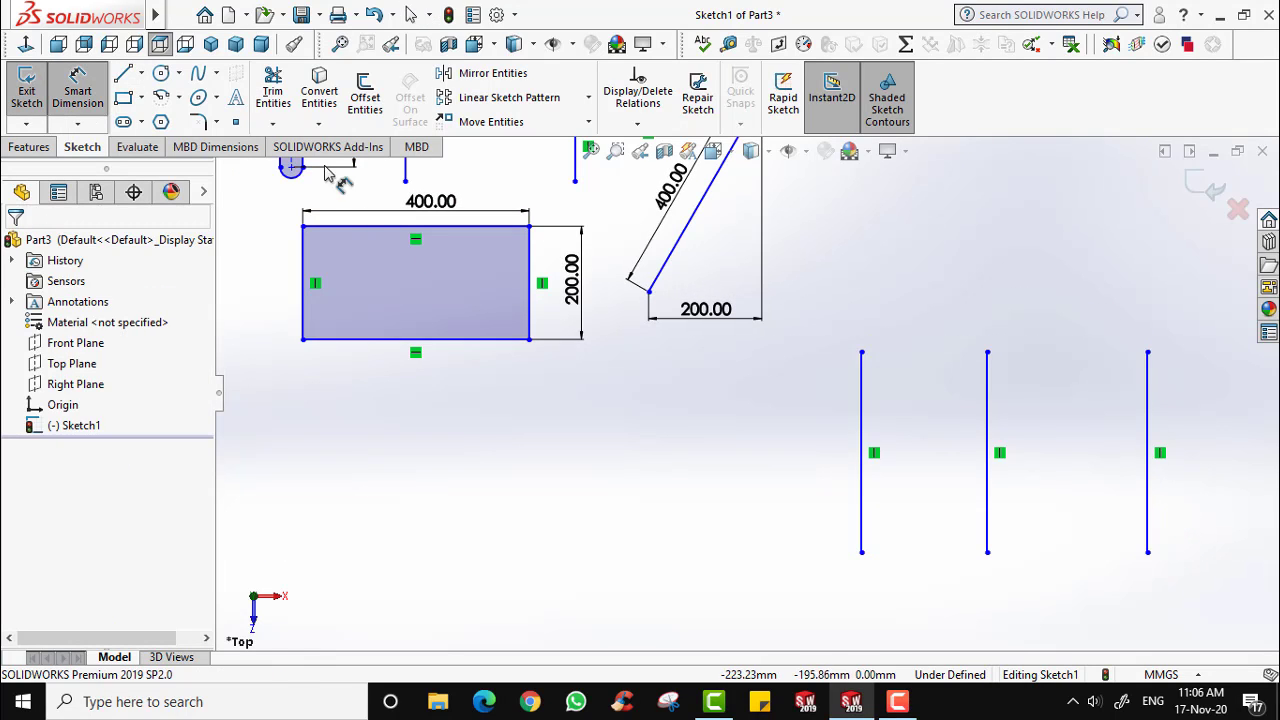
{"action": "left_click", "coordinate": [863, 485]}
{"action": "left_click", "coordinate": [1148, 465]}
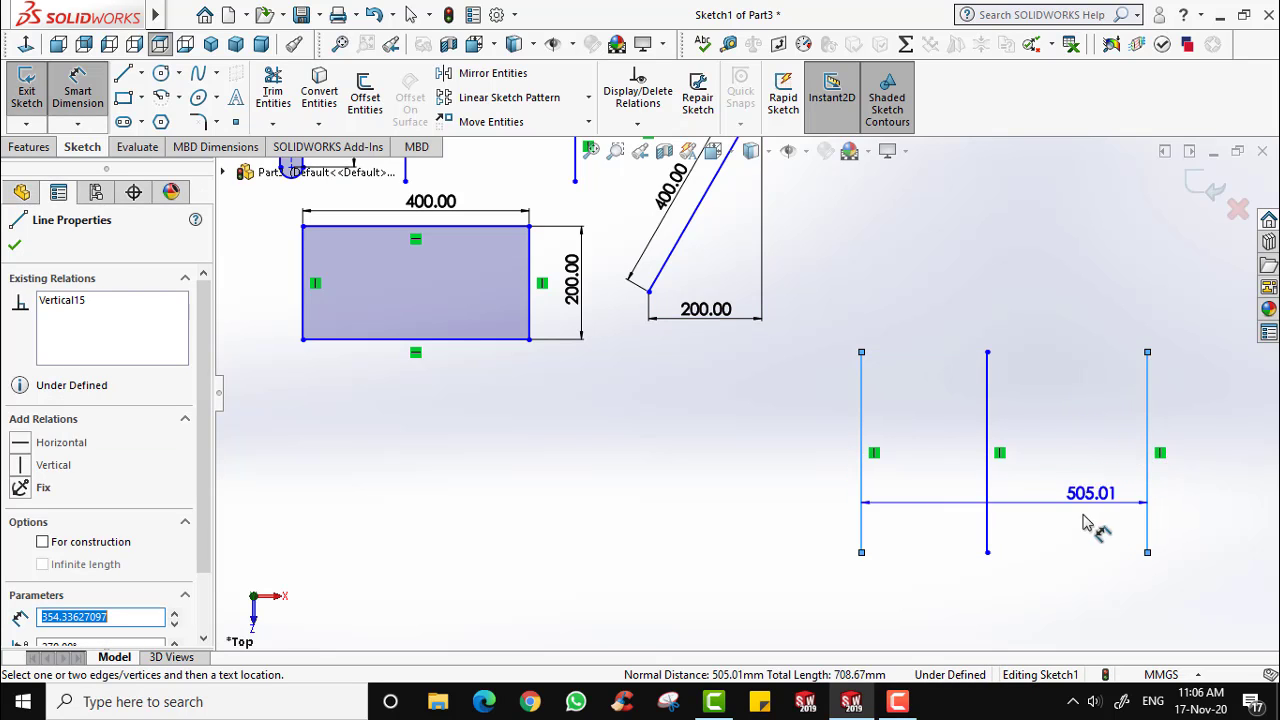
{"action": "left_click", "coordinate": [1000, 612]}
{"action": "type", "text": "50"}
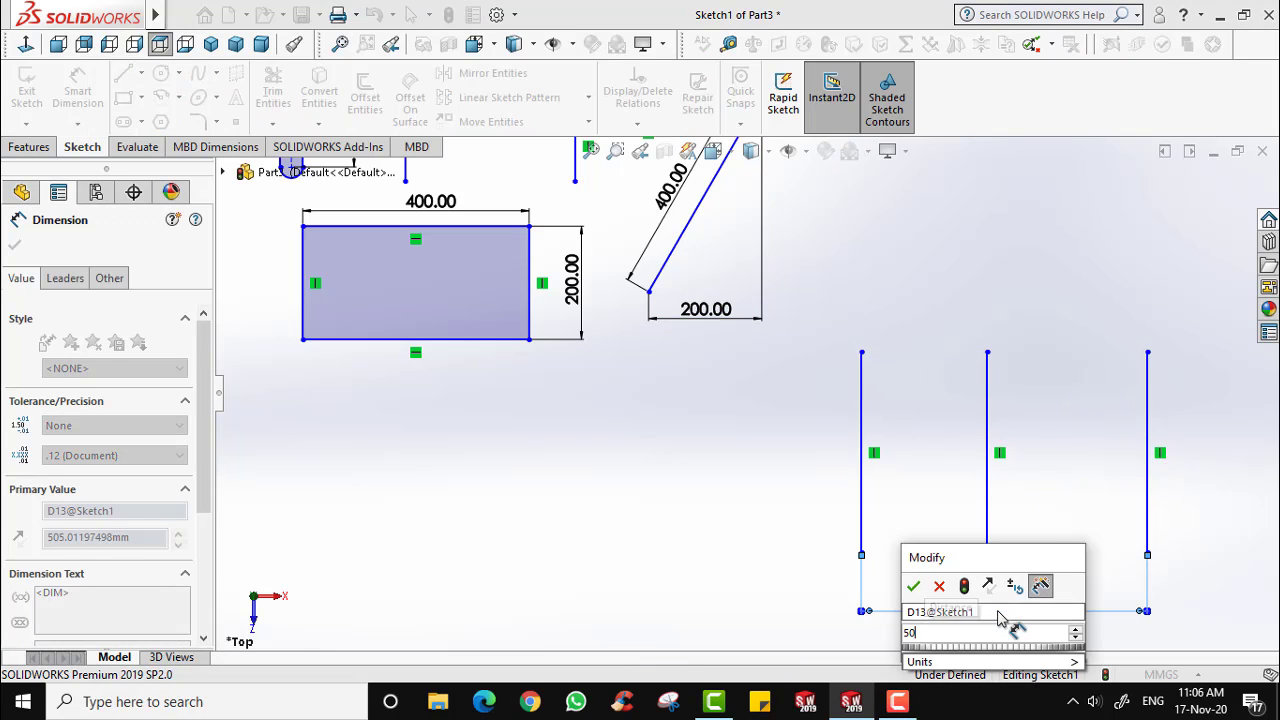
{"action": "type", "text": "0"}
{"action": "key", "text": "Return"}
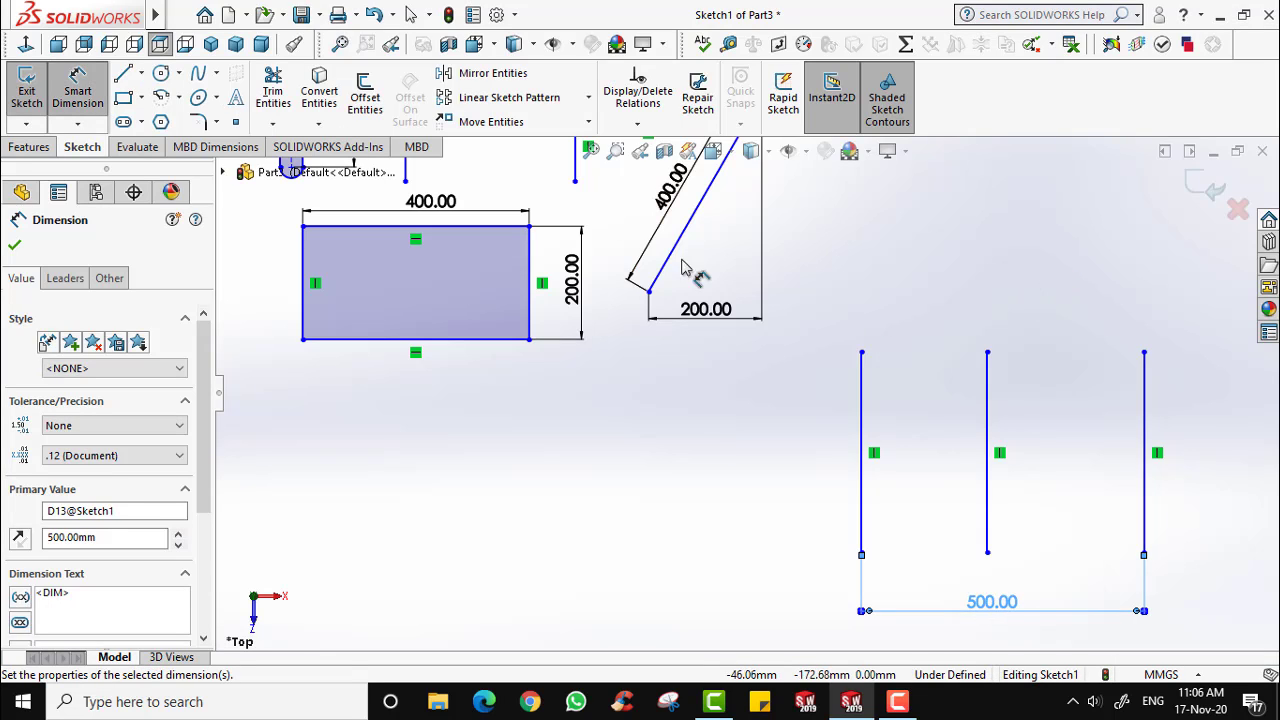
Dimension the spacing between the group's left and middle vertical lines and set it to 200 mm.
{"action": "left_click", "coordinate": [988, 418]}
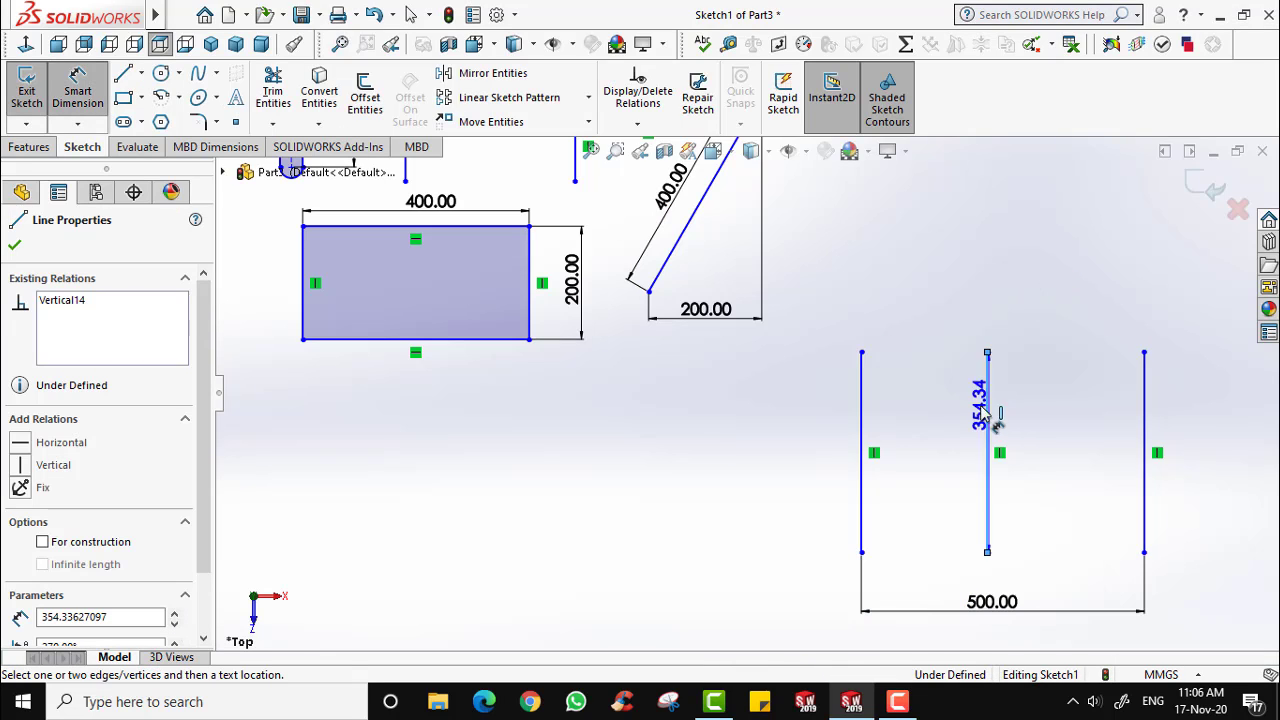
{"action": "left_click", "coordinate": [863, 422]}
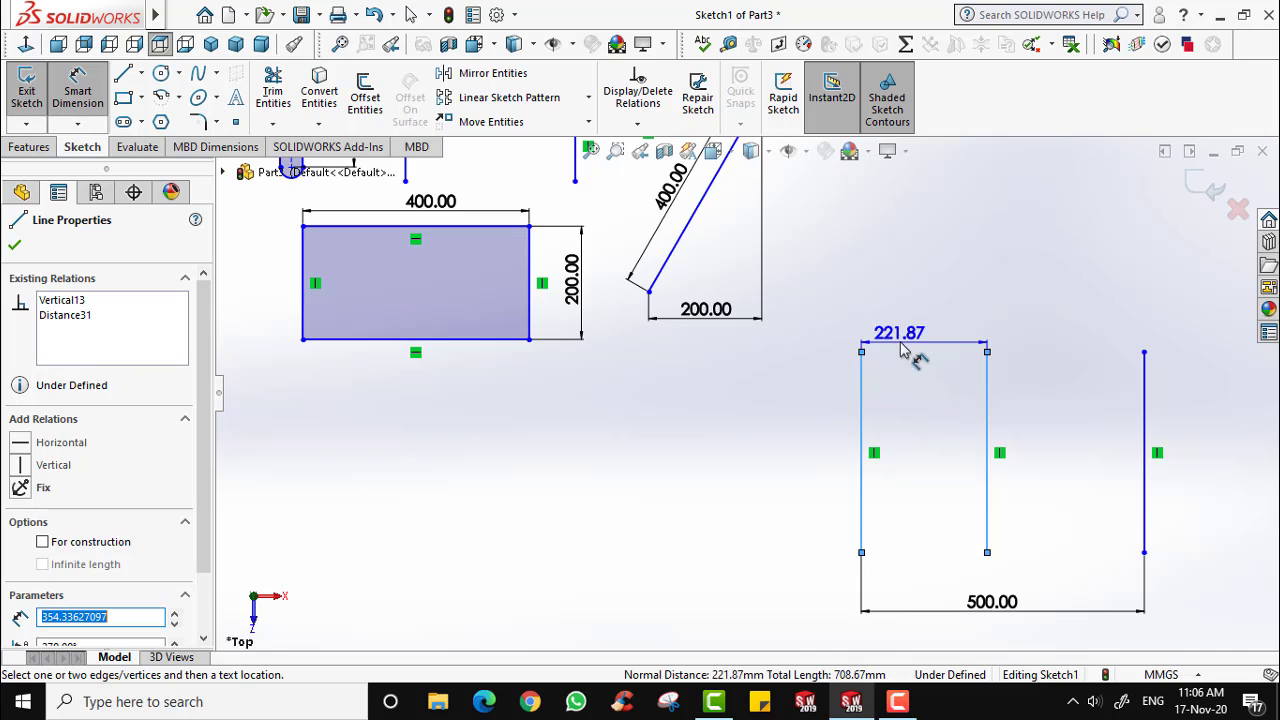
{"action": "left_click", "coordinate": [912, 337]}
{"action": "key", "text": "Return"}
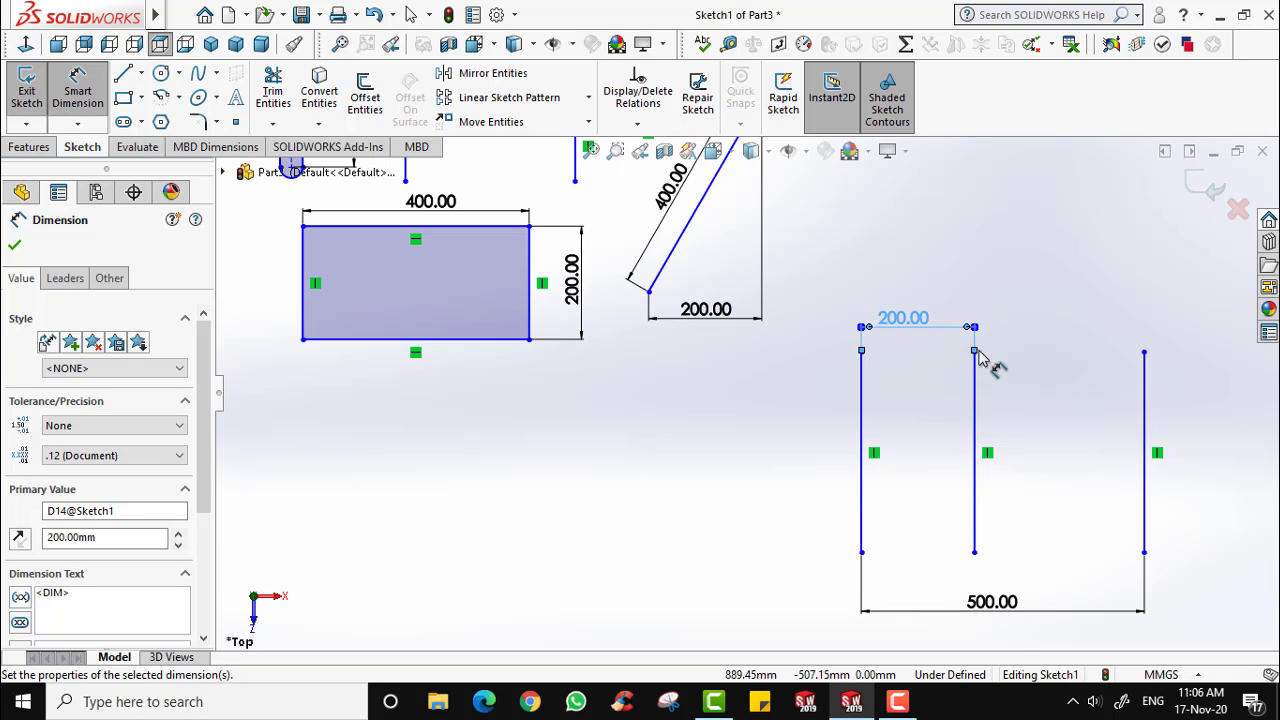
Try to add a redundant dimension between the group's middle and right vertical lines, cancelling it instead of making it driven.
{"action": "left_click", "coordinate": [976, 427]}
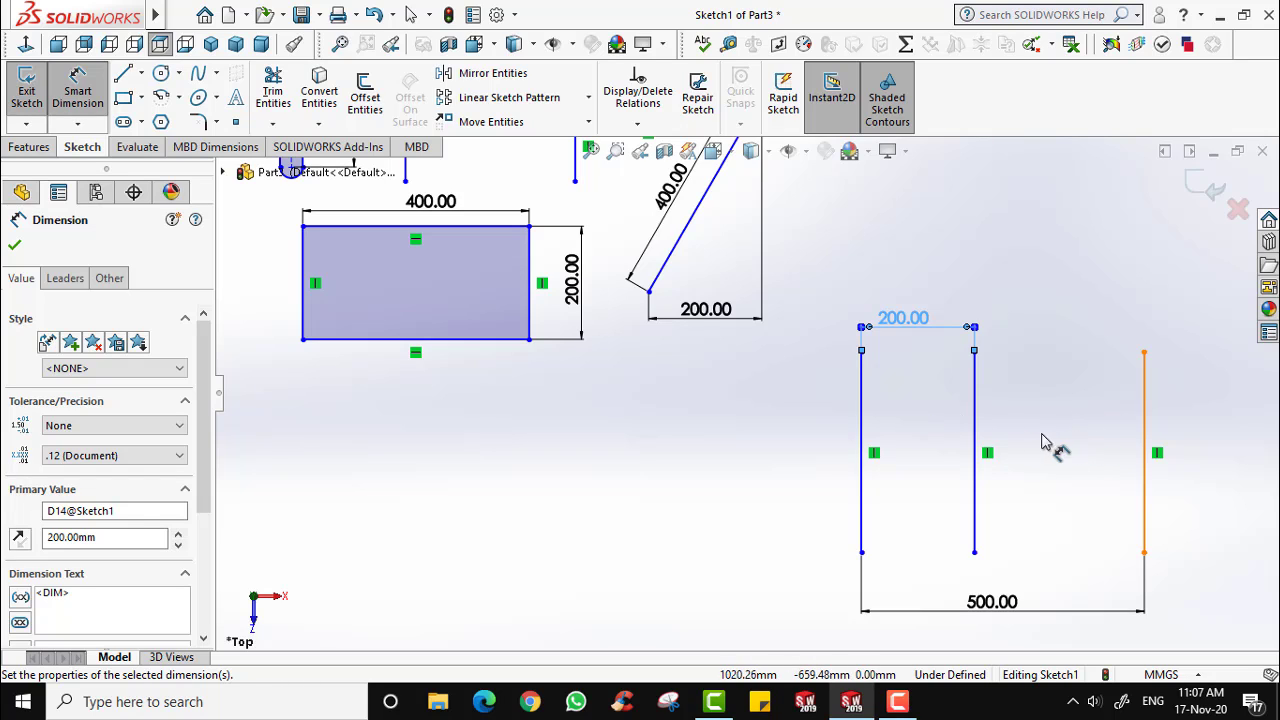
{"action": "left_click", "coordinate": [975, 421]}
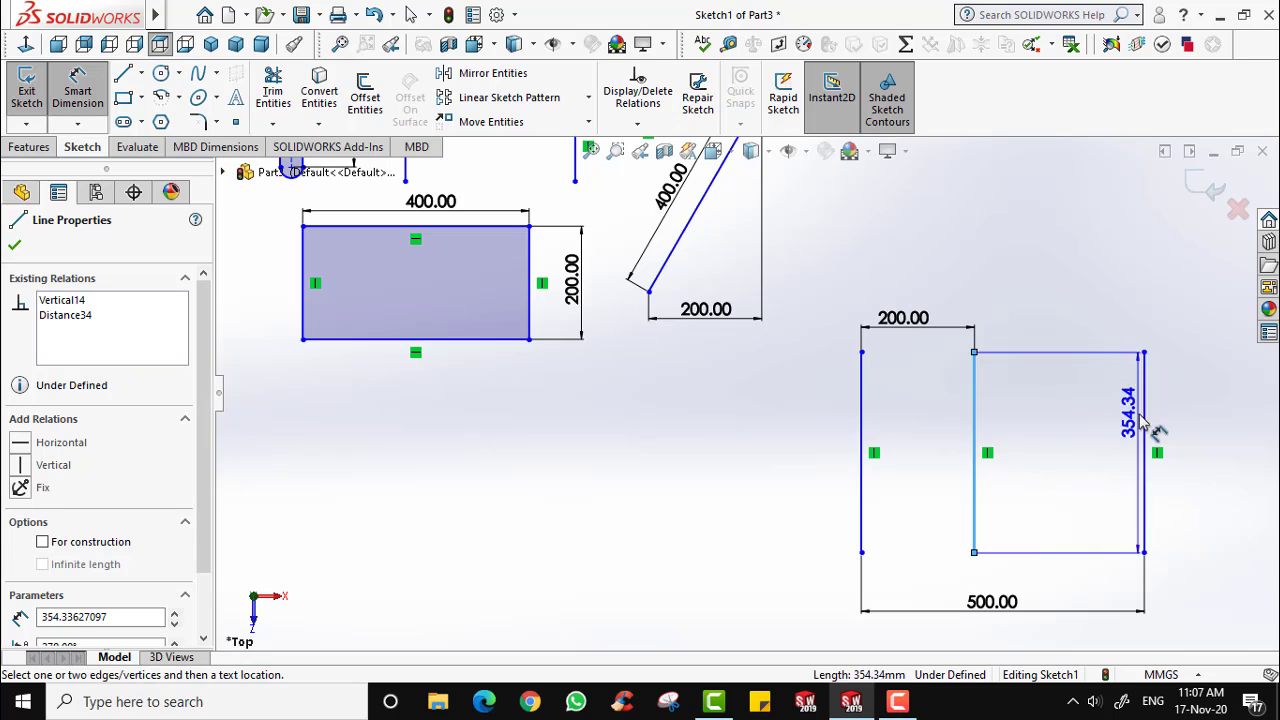
{"action": "left_click", "coordinate": [1144, 415]}
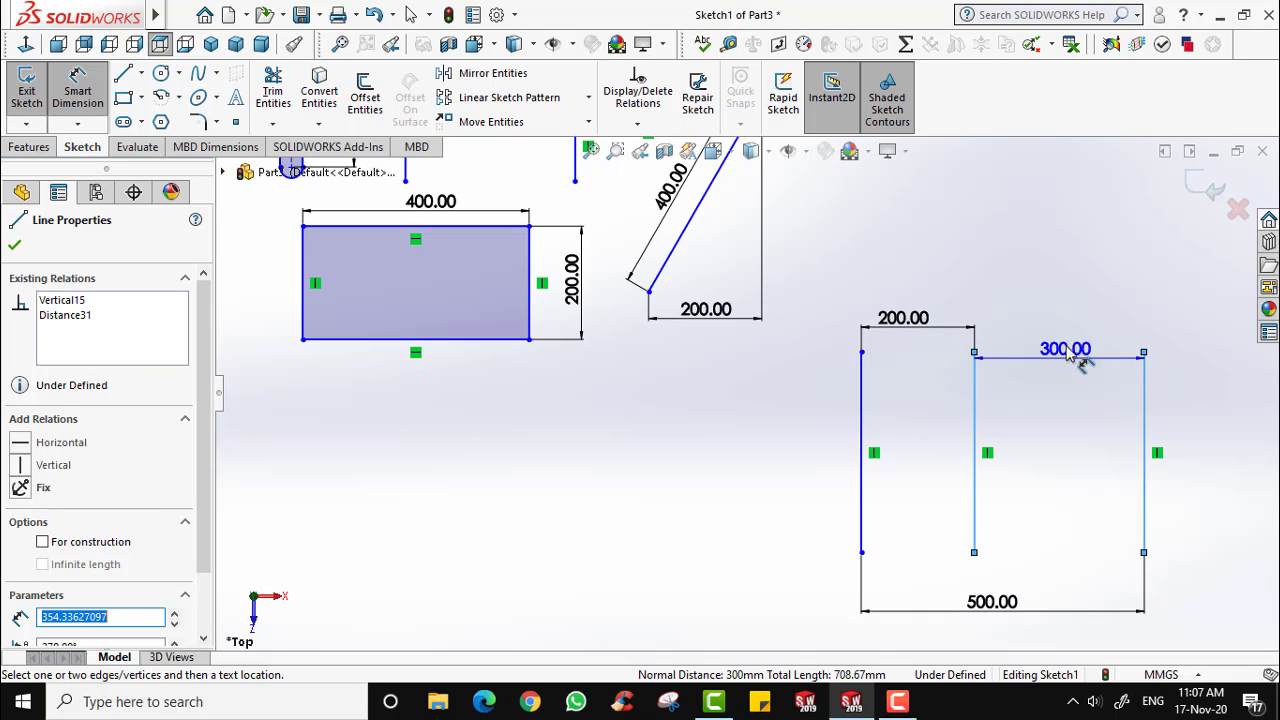
{"action": "left_click", "coordinate": [1065, 310]}
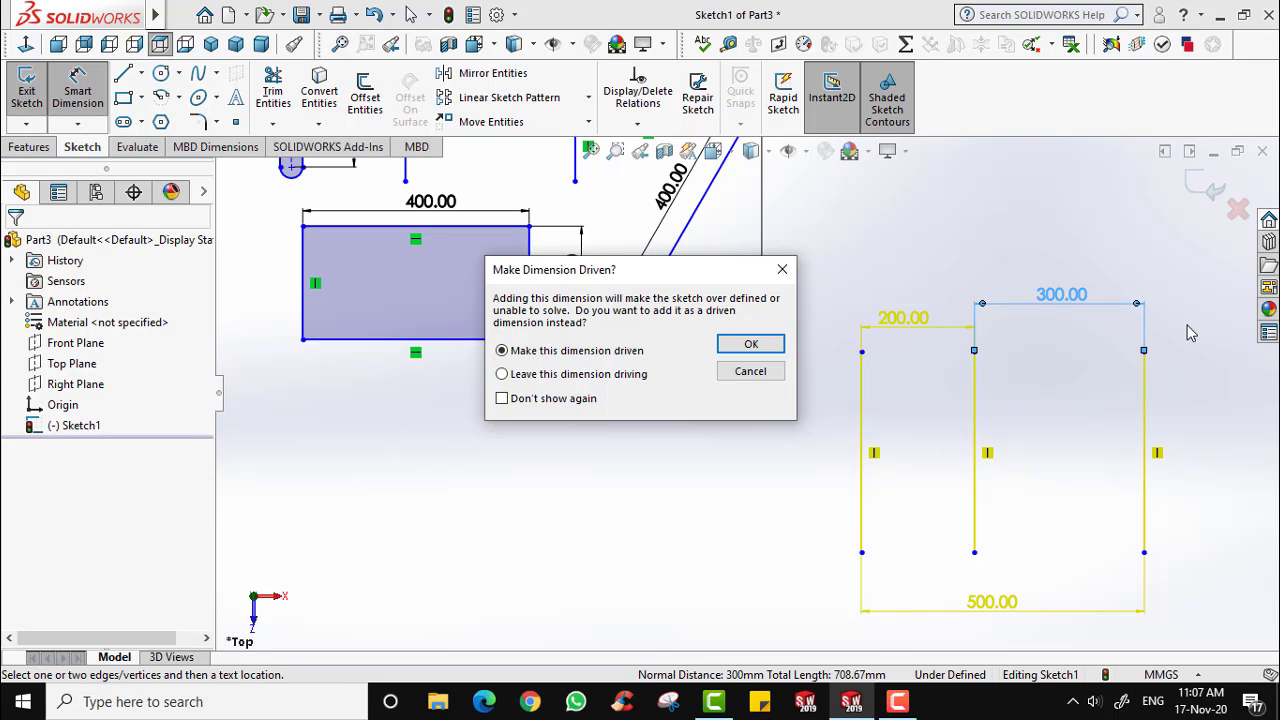
{"action": "left_click", "coordinate": [740, 372]}
{"action": "left_click", "coordinate": [758, 373]}
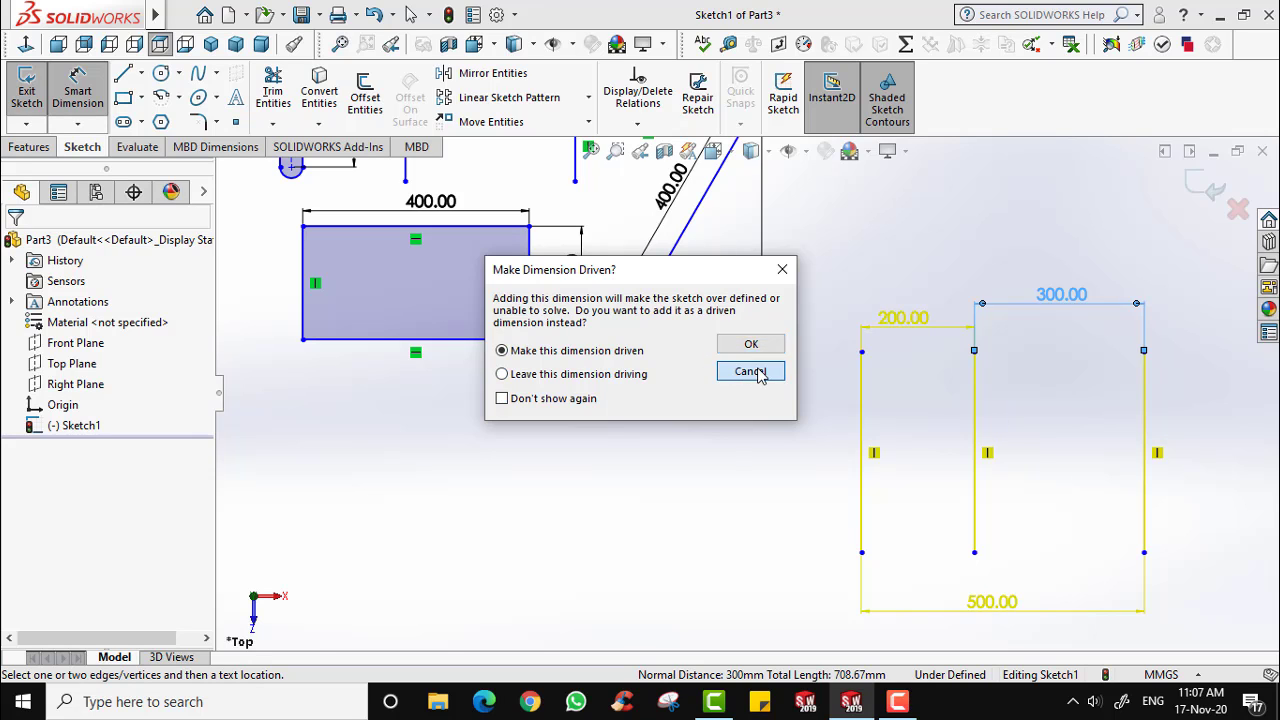
Try to add a redundant vertical dimension between the inclined line's two endpoints, cancelling it instead of making it driven.
{"action": "scroll", "coordinate": [839, 364], "scroll_direction": "up", "scroll_amount": 2}
{"action": "scroll", "coordinate": [860, 292], "scroll_direction": "down", "scroll_amount": 1}
{"action": "scroll", "coordinate": [730, 190], "scroll_direction": "down", "scroll_amount": 2}
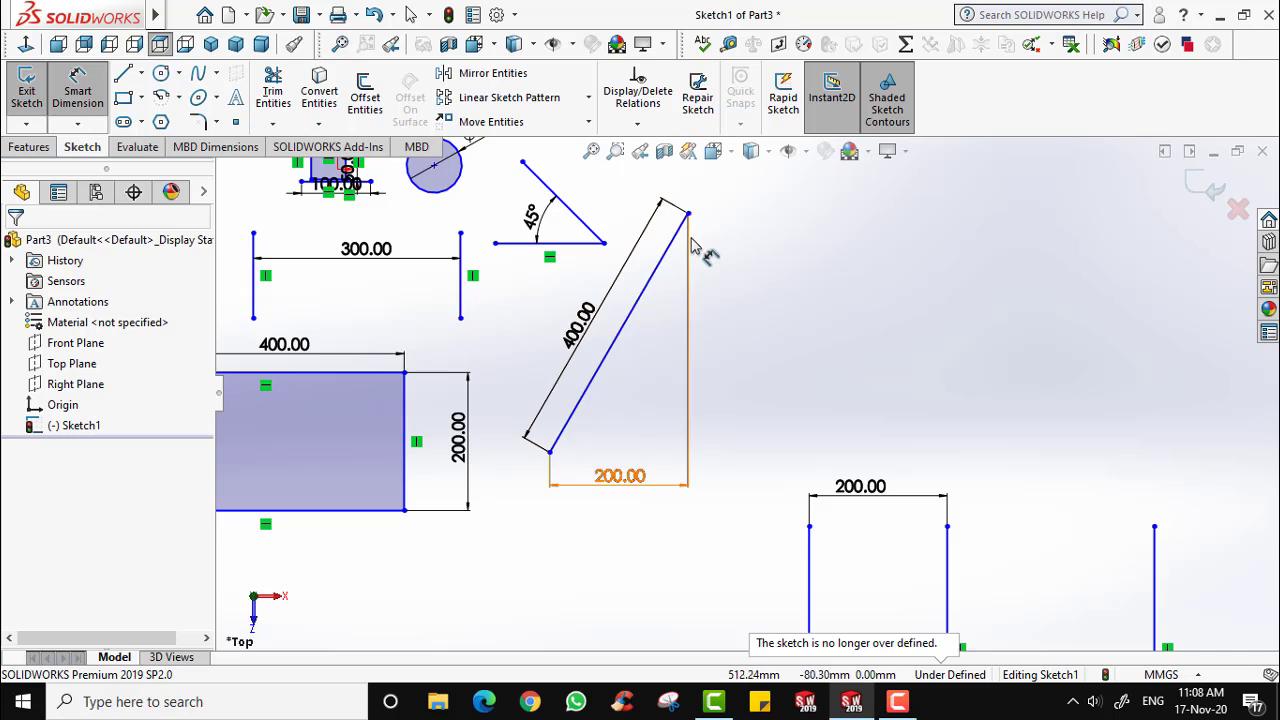
{"action": "left_click", "coordinate": [549, 453]}
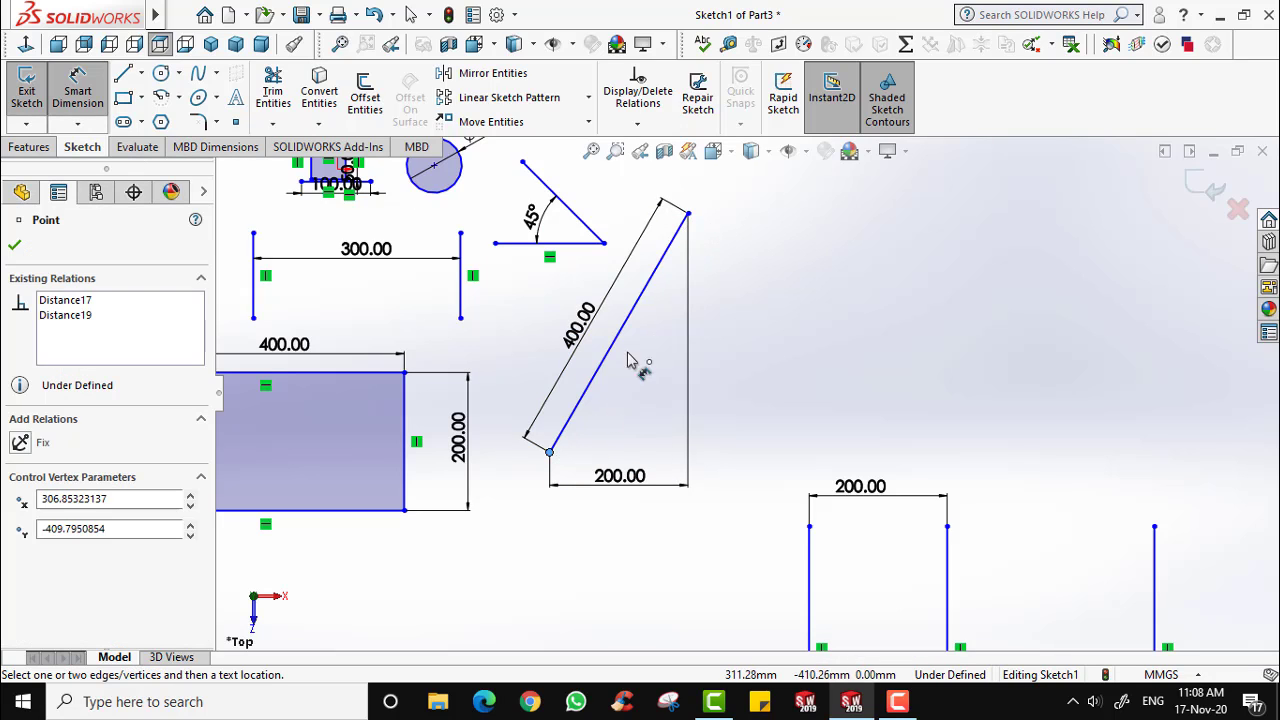
{"action": "left_click", "coordinate": [688, 213]}
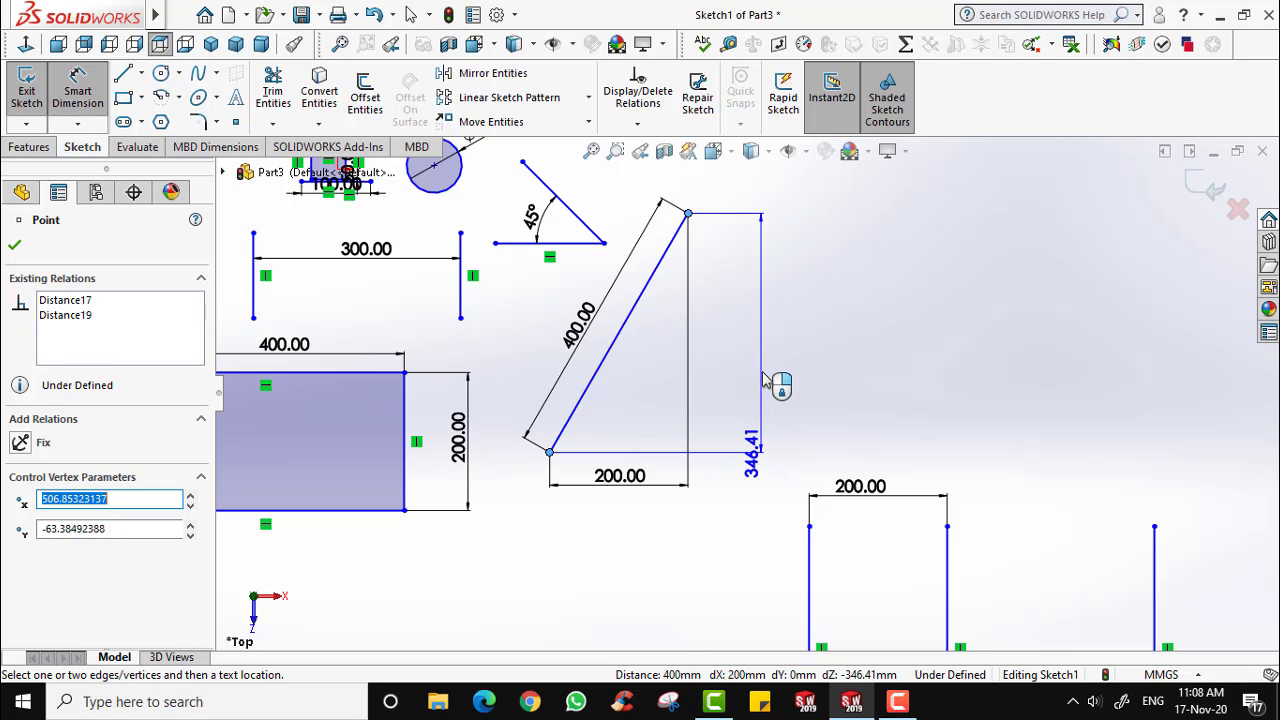
{"action": "left_click", "coordinate": [764, 380]}
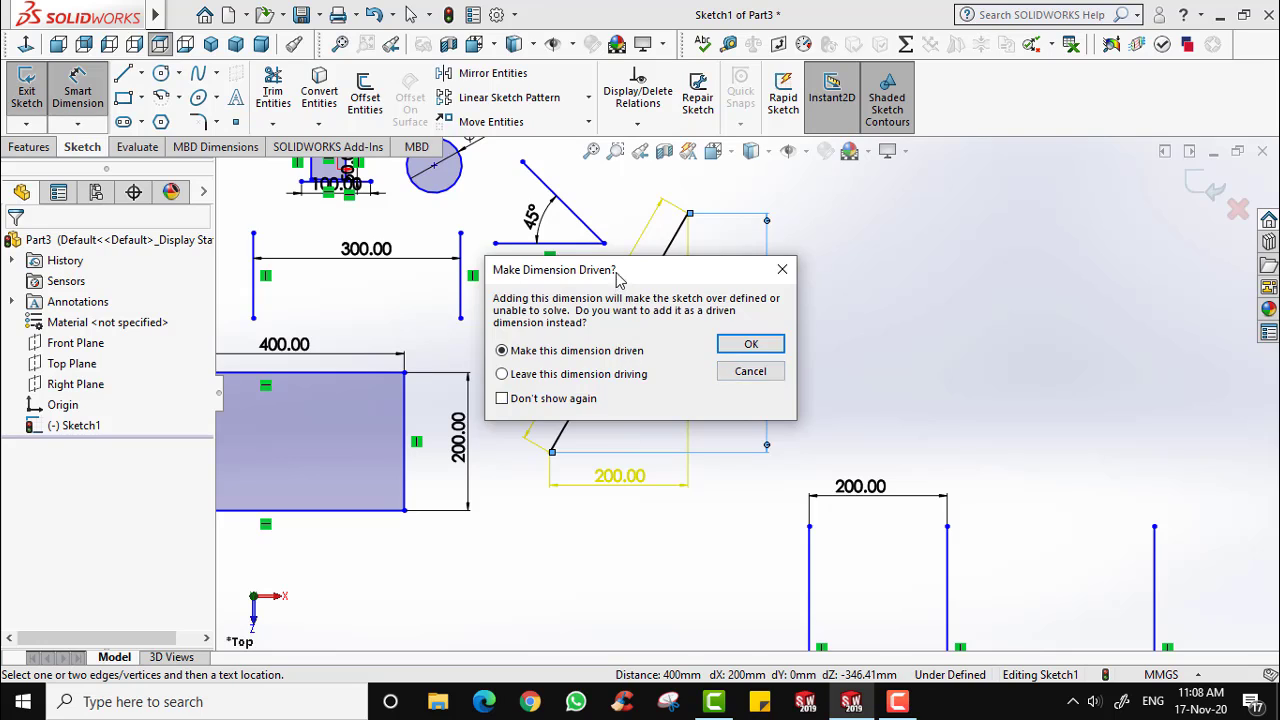
{"action": "left_click_drag", "start_coordinate": [618, 280], "coordinate": [963, 188]}
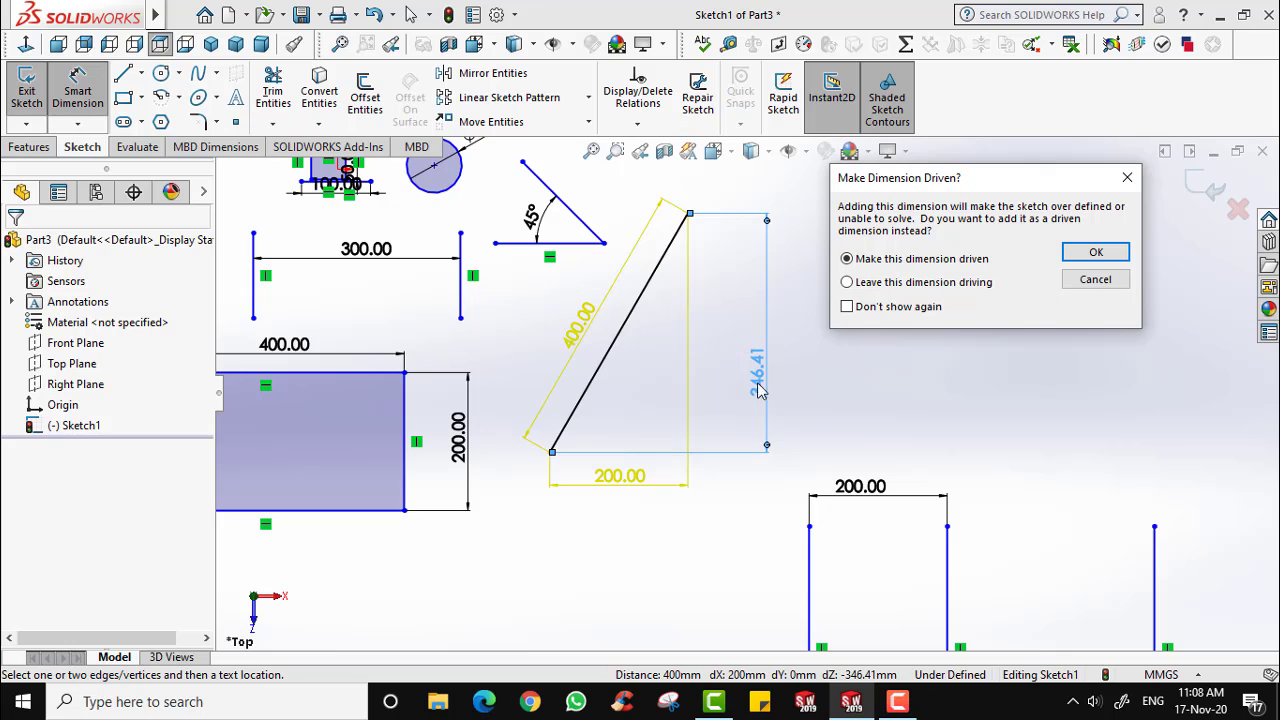
{"action": "left_click", "coordinate": [1105, 279]}
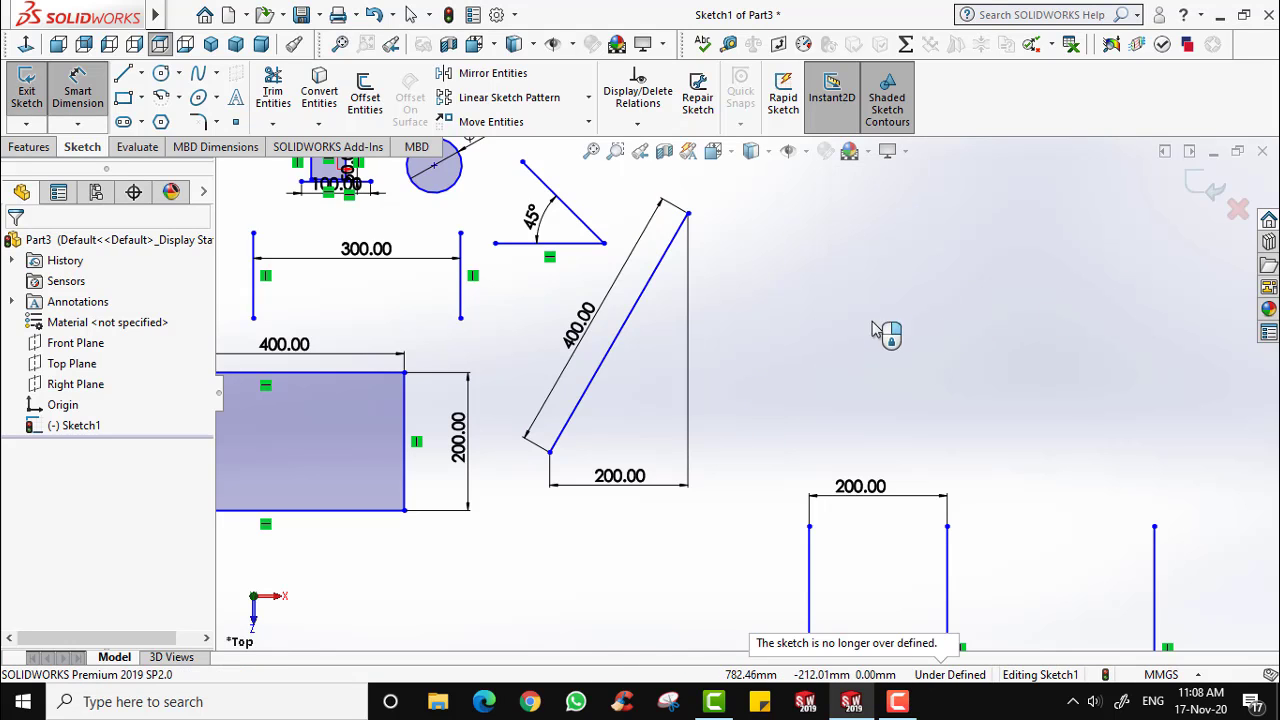
Sketch a horizontal line about 762 mm long below the large rectangle.
{"action": "scroll", "coordinate": [603, 429], "scroll_direction": "up", "scroll_amount": 5}
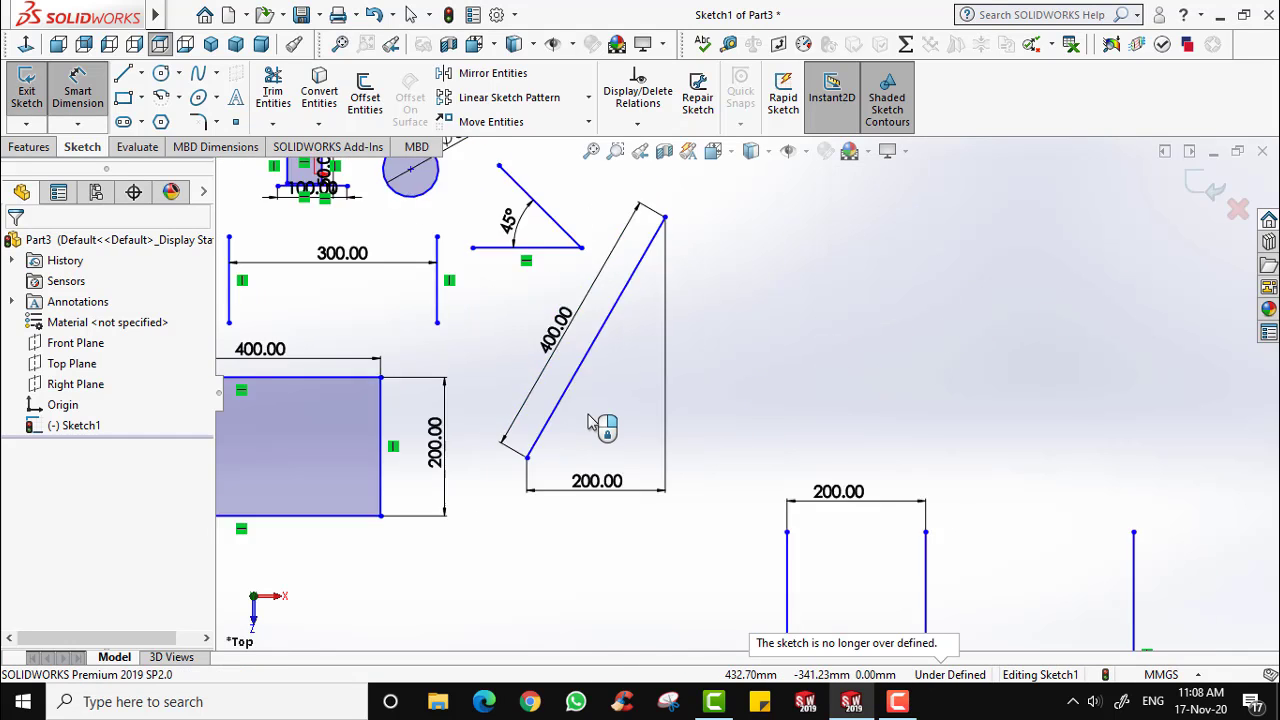
{"action": "scroll", "coordinate": [585, 410], "scroll_direction": "up", "scroll_amount": 3}
{"action": "scroll", "coordinate": [566, 355], "scroll_direction": "down", "scroll_amount": 4}
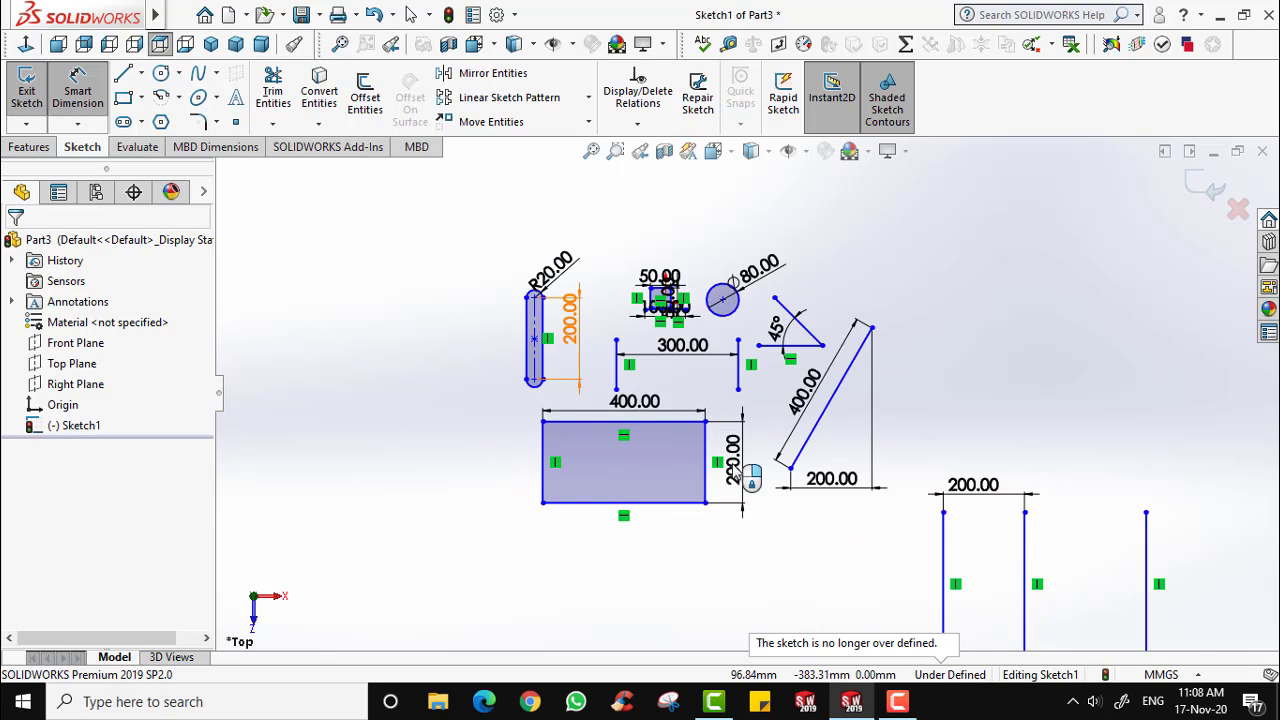
{"action": "scroll", "coordinate": [750, 485], "scroll_direction": "up", "scroll_amount": 3}
{"action": "scroll", "coordinate": [770, 505], "scroll_direction": "down", "scroll_amount": 1}
{"action": "scroll", "coordinate": [590, 378], "scroll_direction": "down", "scroll_amount": 1}
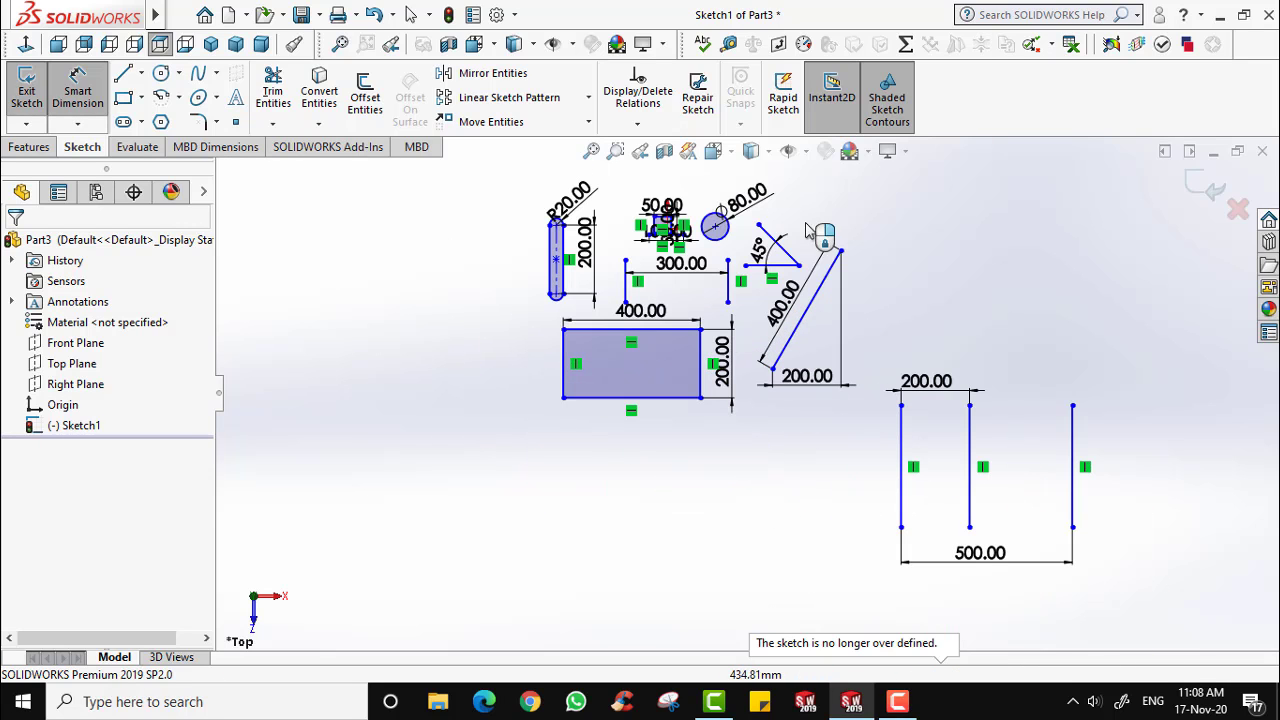
{"action": "key", "text": "l"}
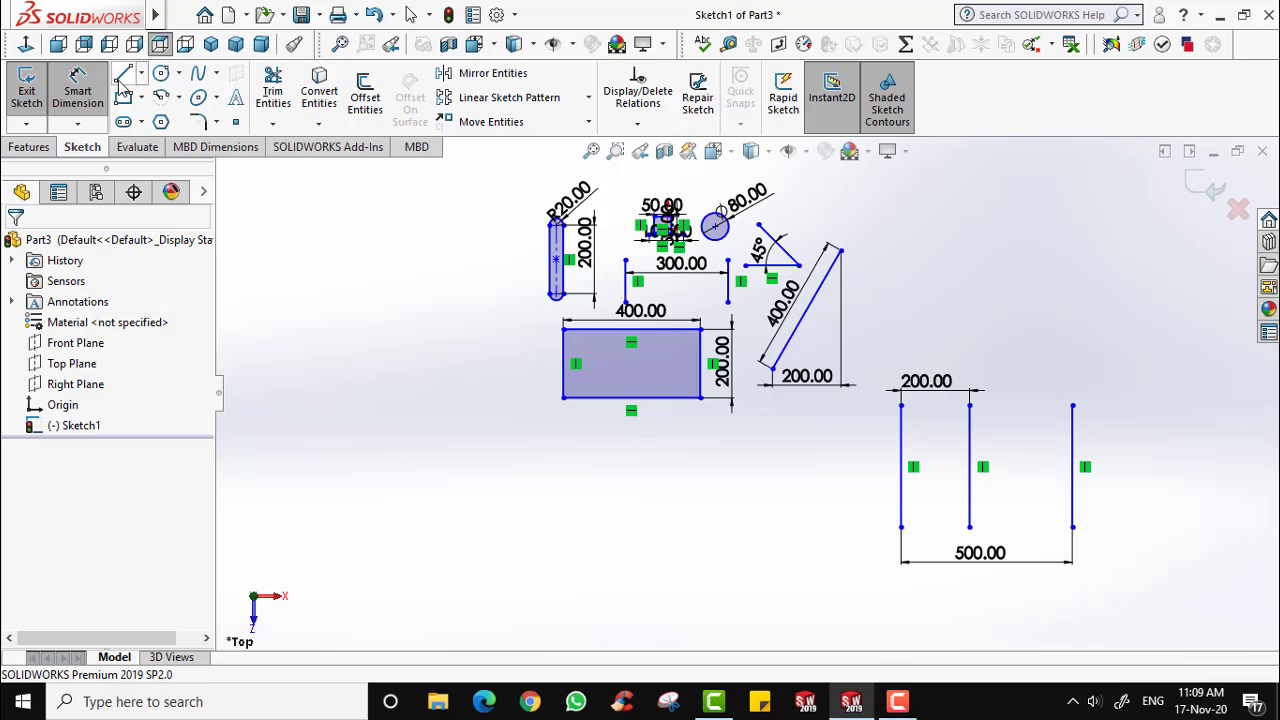
{"action": "left_click", "coordinate": [410, 468]}
{"action": "left_click", "coordinate": [671, 468]}
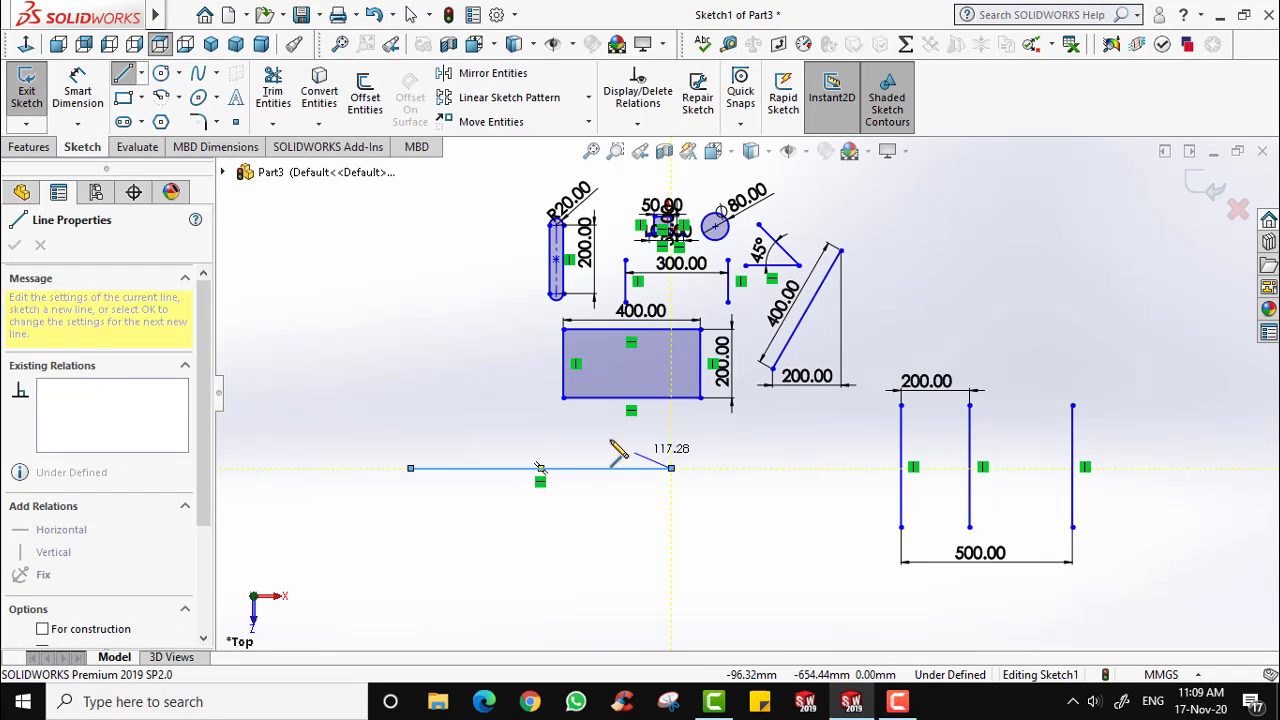
{"action": "key", "text": "Escape"}
{"action": "key", "text": "l"}
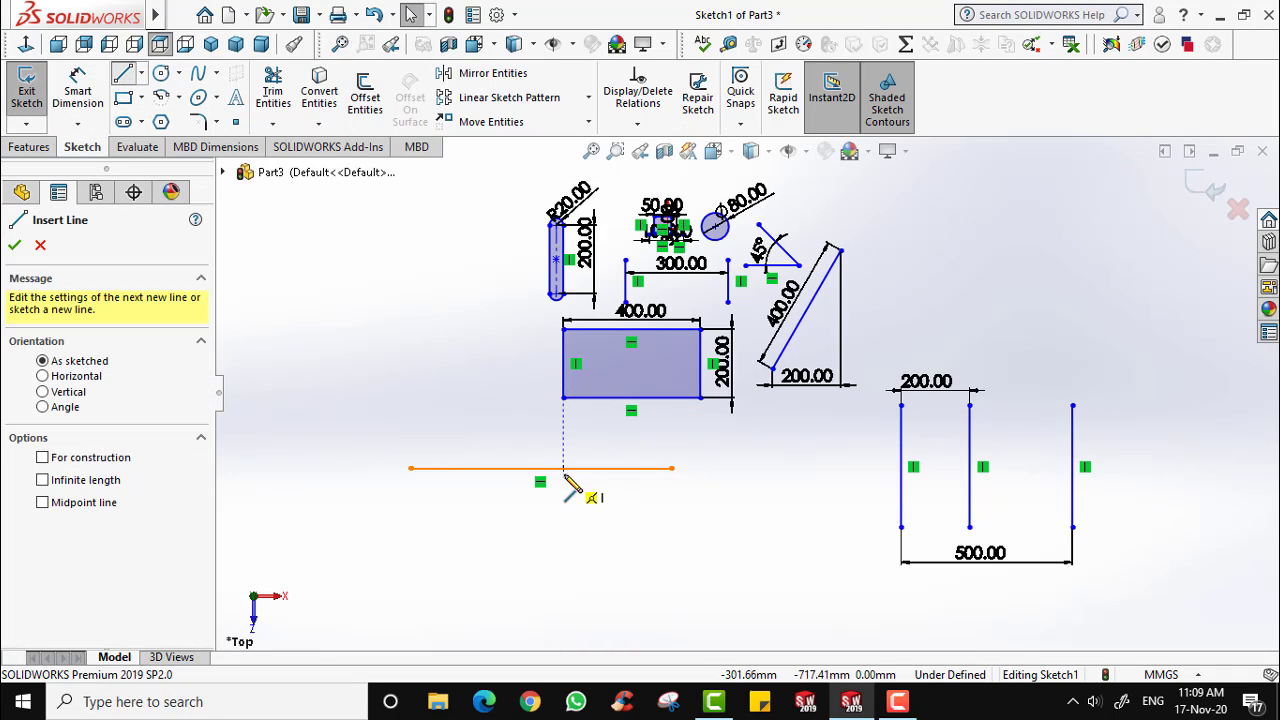
{"action": "key", "text": "Escape"}
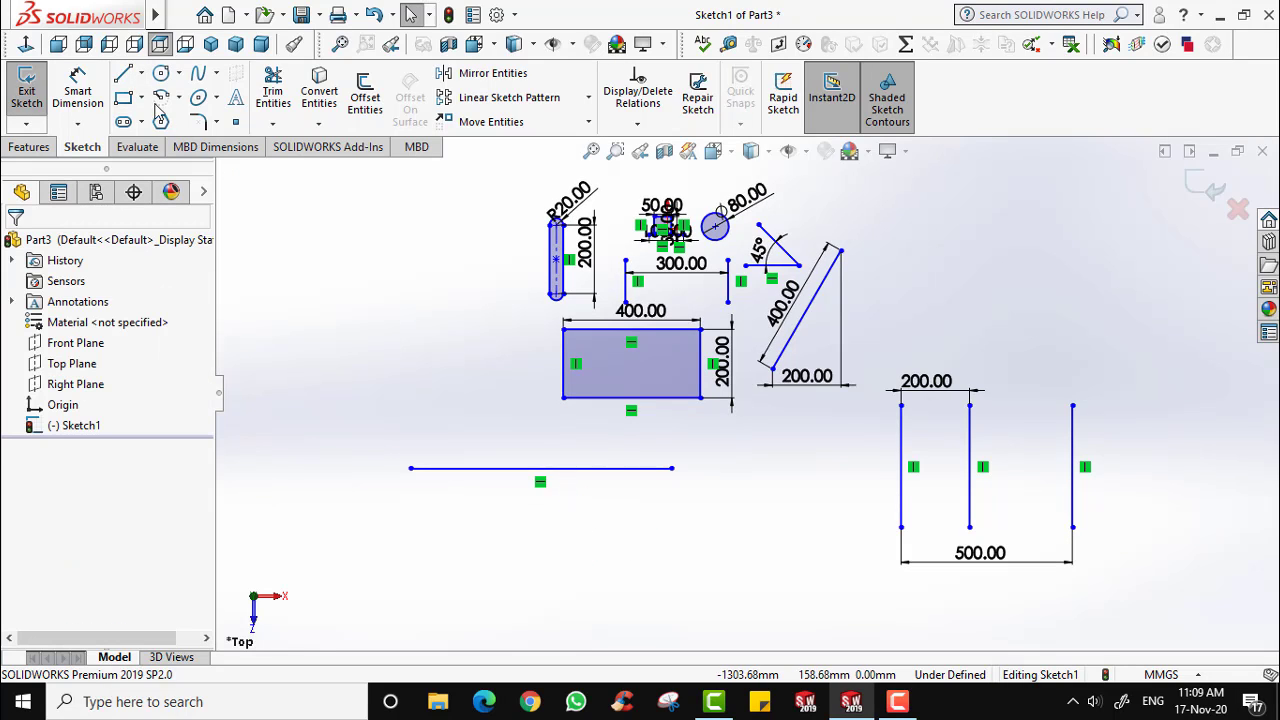
Add a Smart Dimension below the new horizontal line and set its length to 700 mm.
{"action": "left_click", "coordinate": [77, 90]}
{"action": "left_click", "coordinate": [612, 468]}
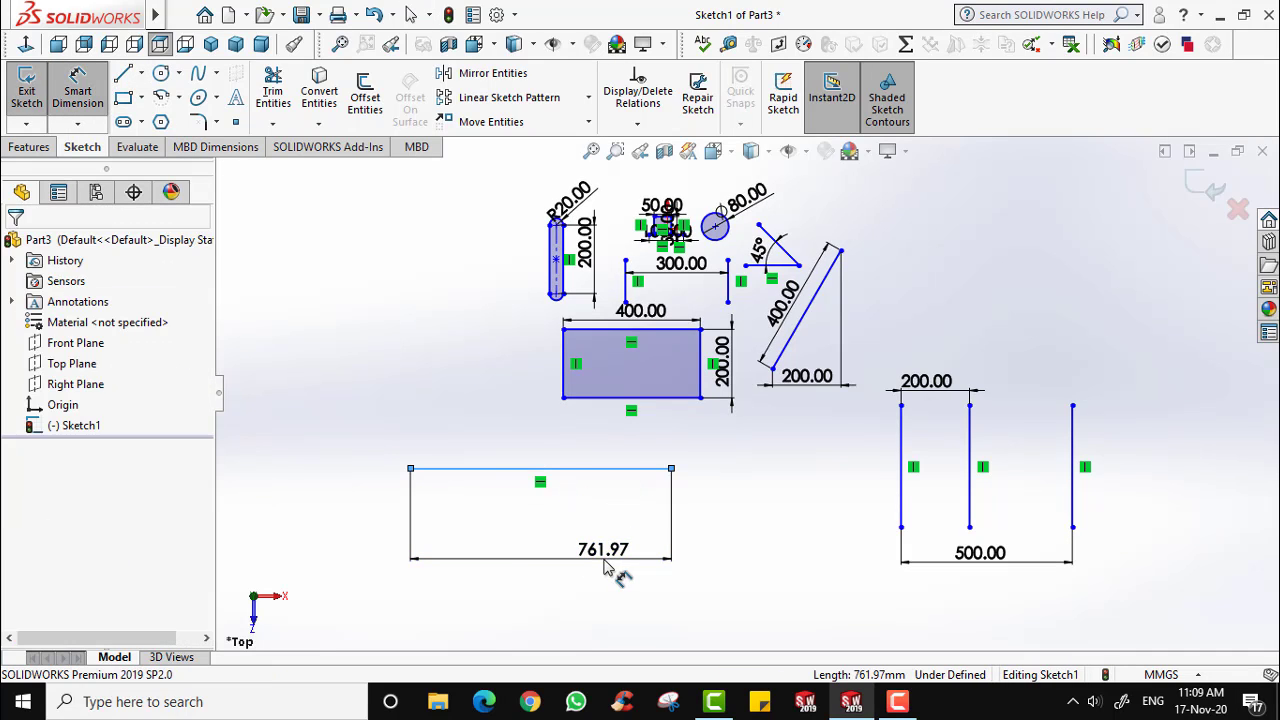
{"action": "left_click", "coordinate": [603, 566]}
{"action": "type", "text": "700"}
{"action": "key", "text": "Return"}
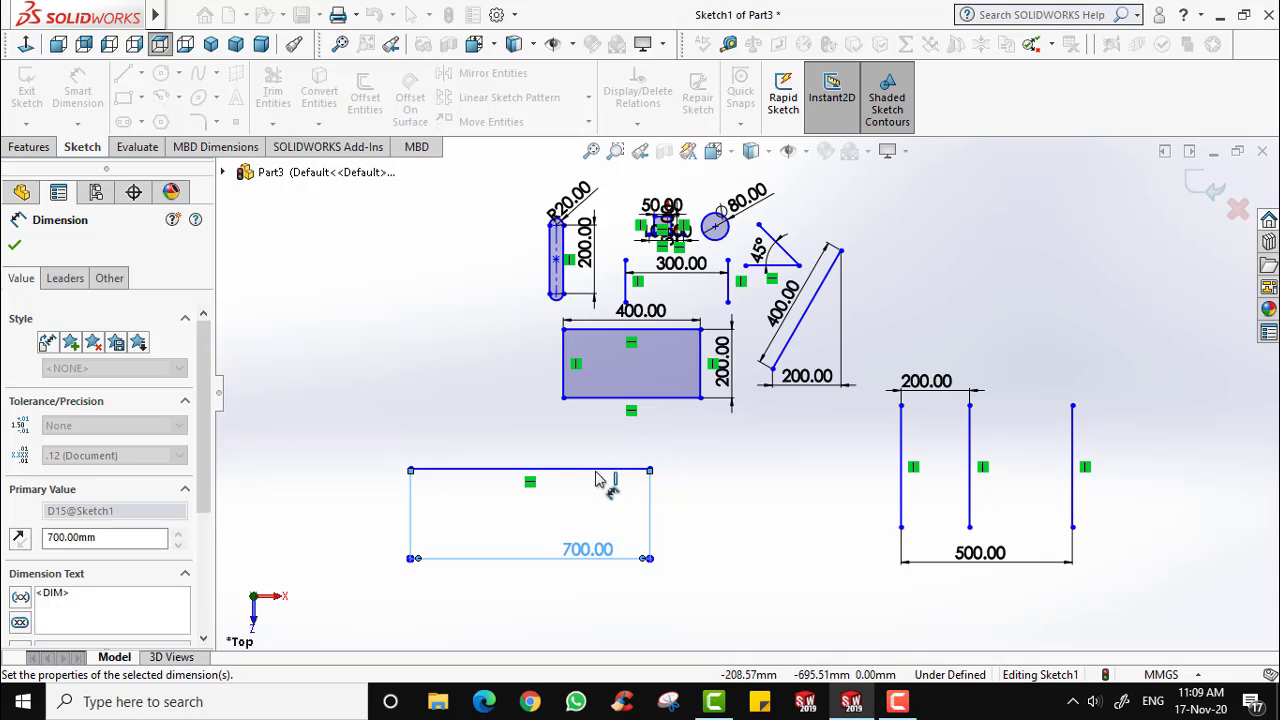
Dimension the vertical distance between the 700 mm line and the large rectangle's bottom edge and set it to 300 mm.
{"action": "left_click", "coordinate": [593, 470]}
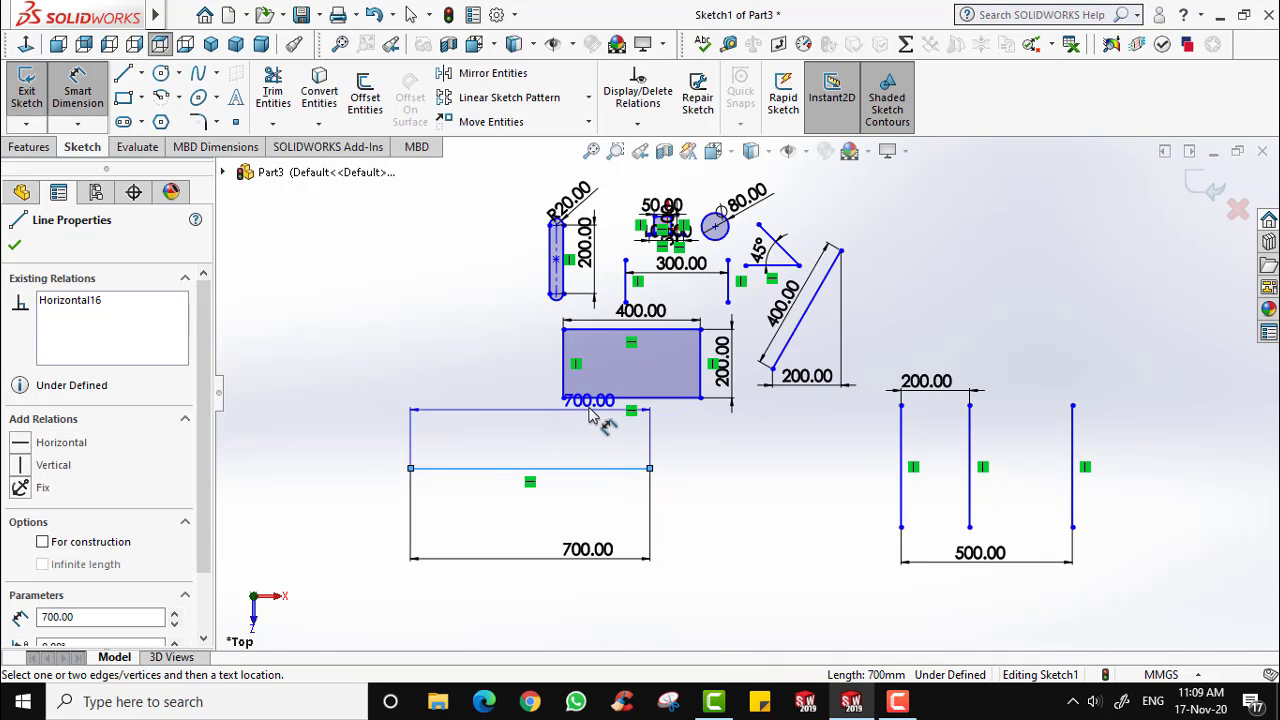
{"action": "left_click", "coordinate": [600, 398]}
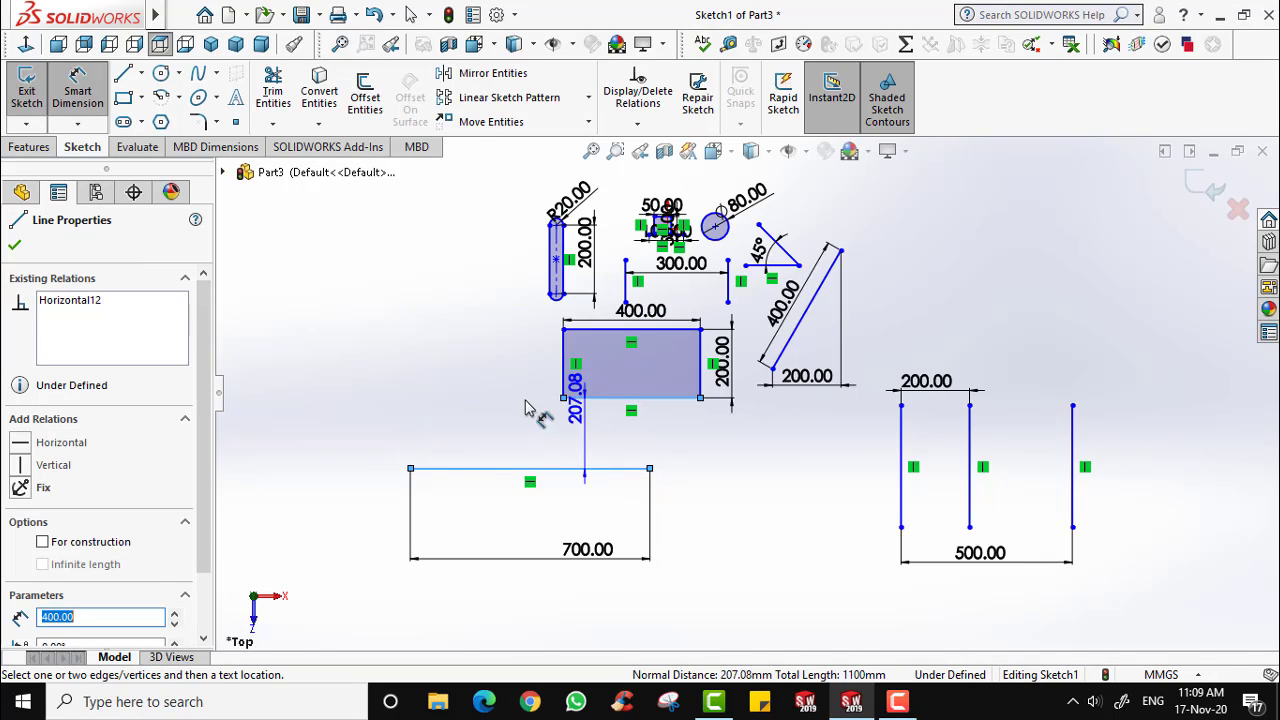
{"action": "left_click", "coordinate": [390, 326]}
{"action": "type", "text": "300"}
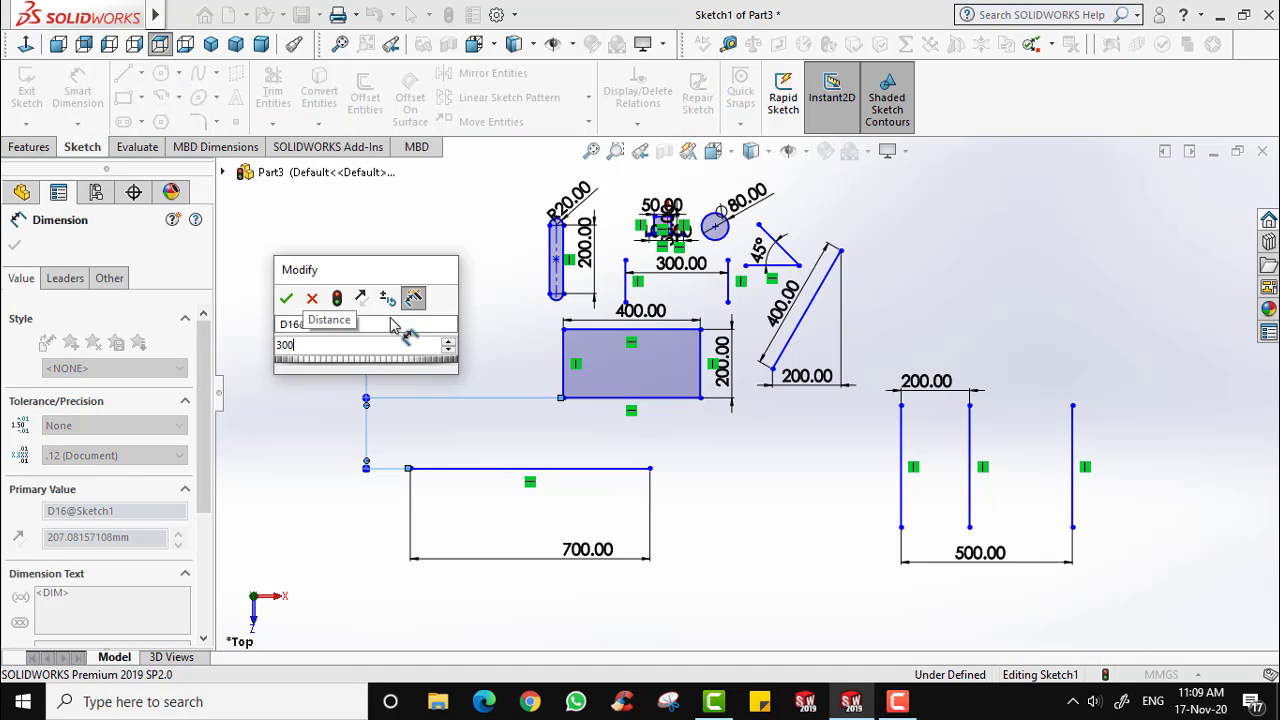
{"action": "key", "text": "Return"}
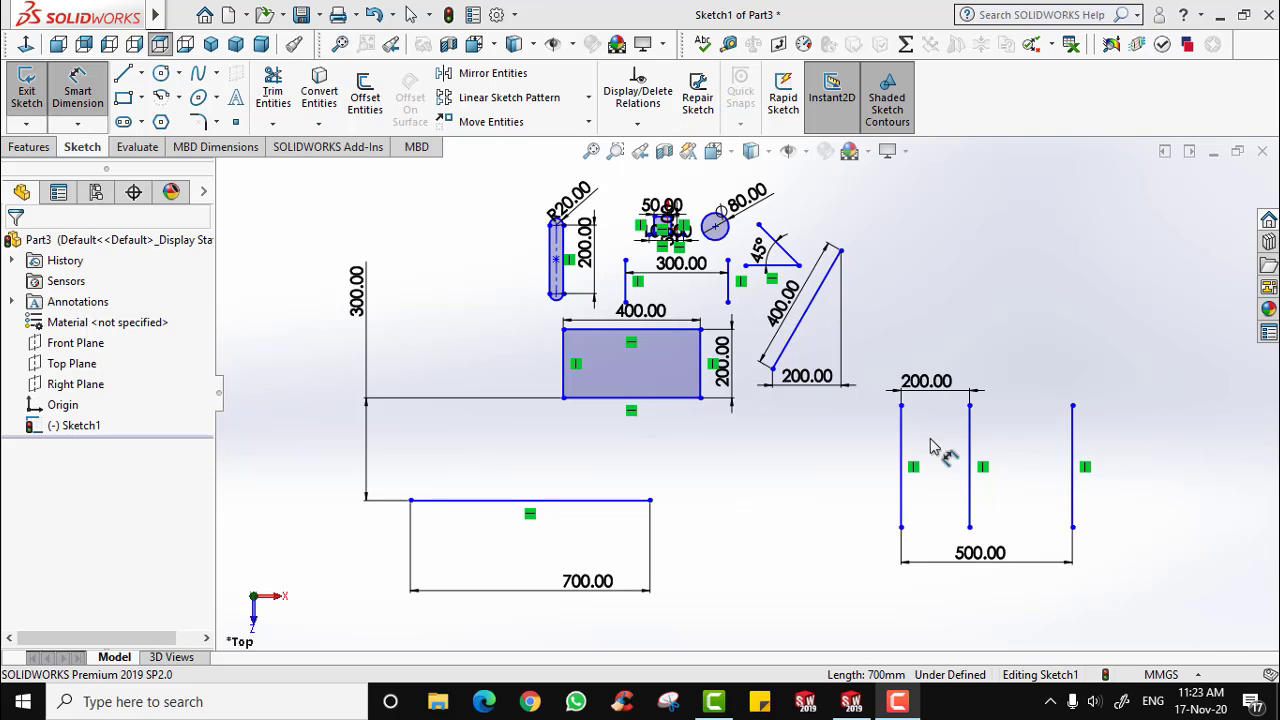
Delete all entities and dimensions in the sketch.
{"action": "key", "text": "Escape"}
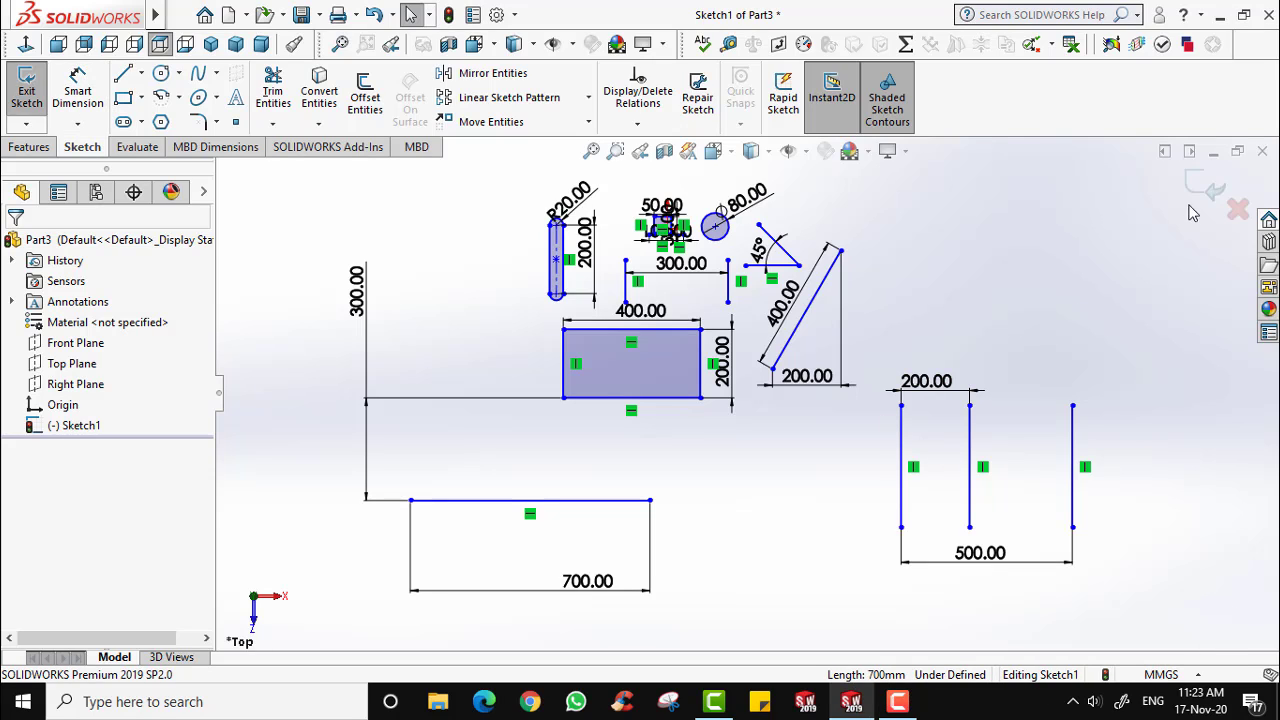
{"action": "key", "text": "ctrl+a"}
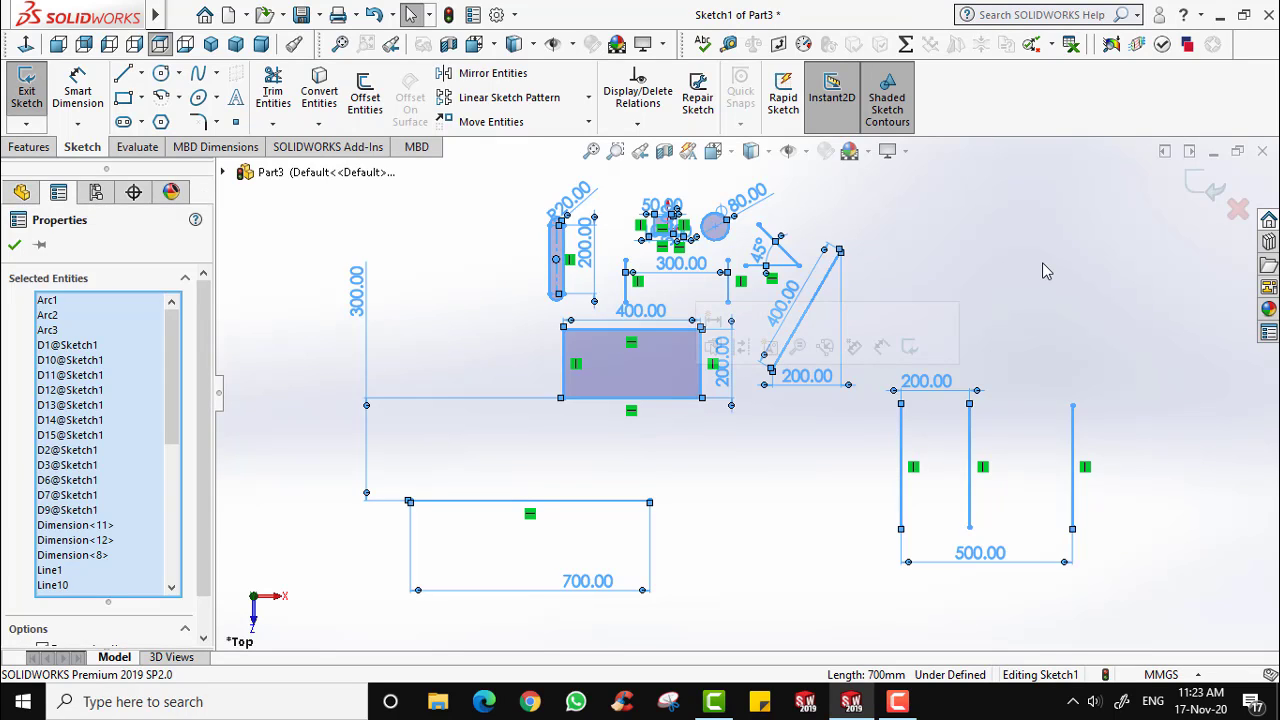
{"action": "key", "text": "Delete"}
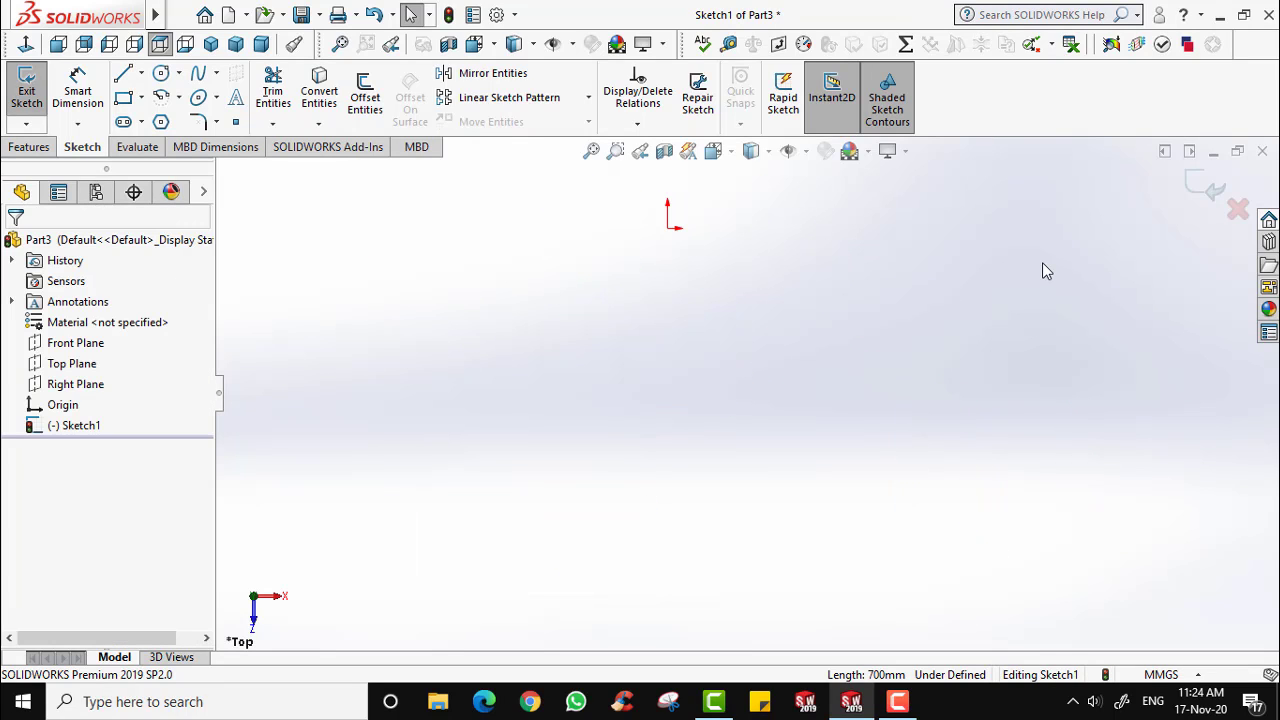
Sketch a horizontal line about 4524 mm long just below the origin.
{"action": "left_click", "coordinate": [592, 151]}
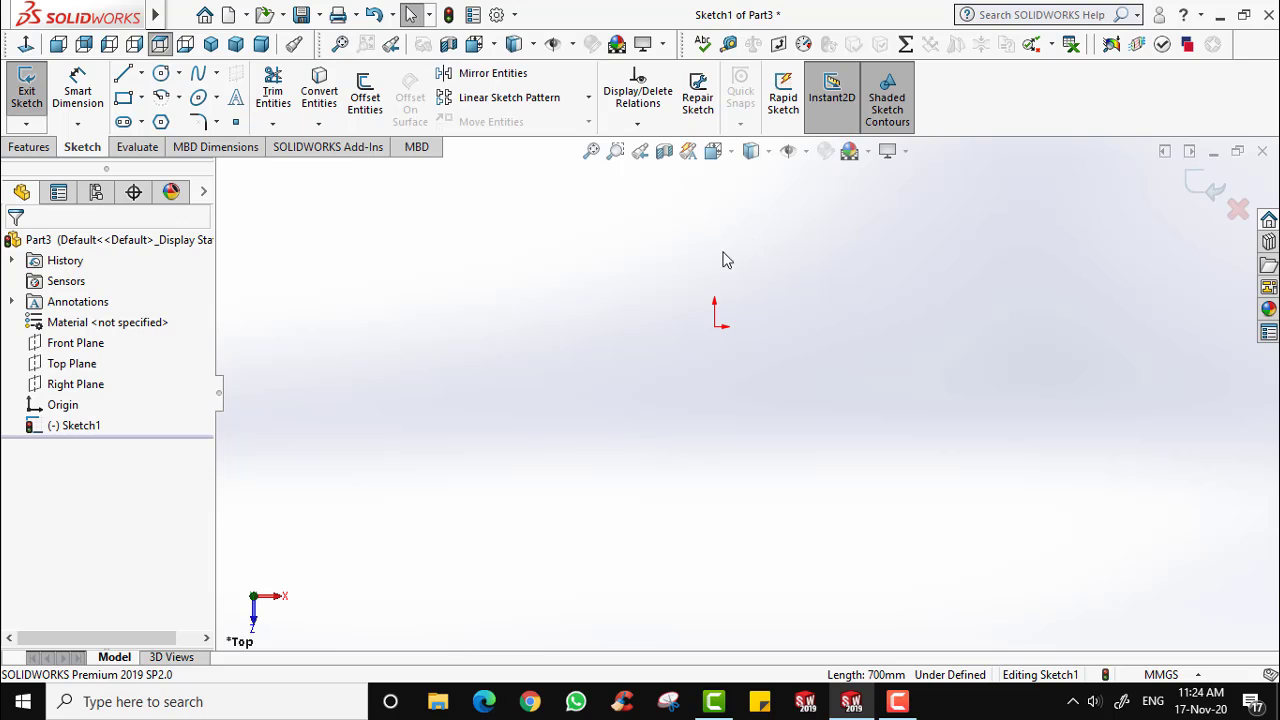
{"action": "scroll", "coordinate": [677, 261], "scroll_direction": "down", "scroll_amount": 1}
{"action": "left_click", "coordinate": [124, 77]}
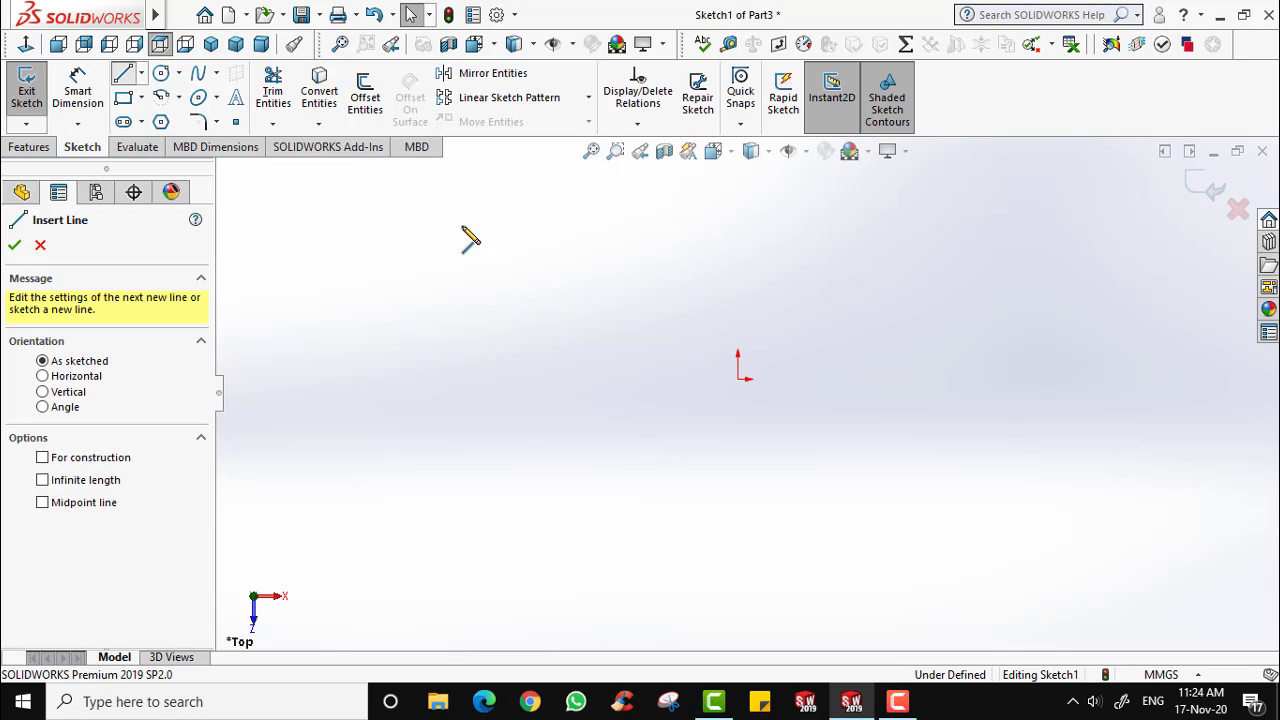
{"action": "left_click", "coordinate": [536, 413]}
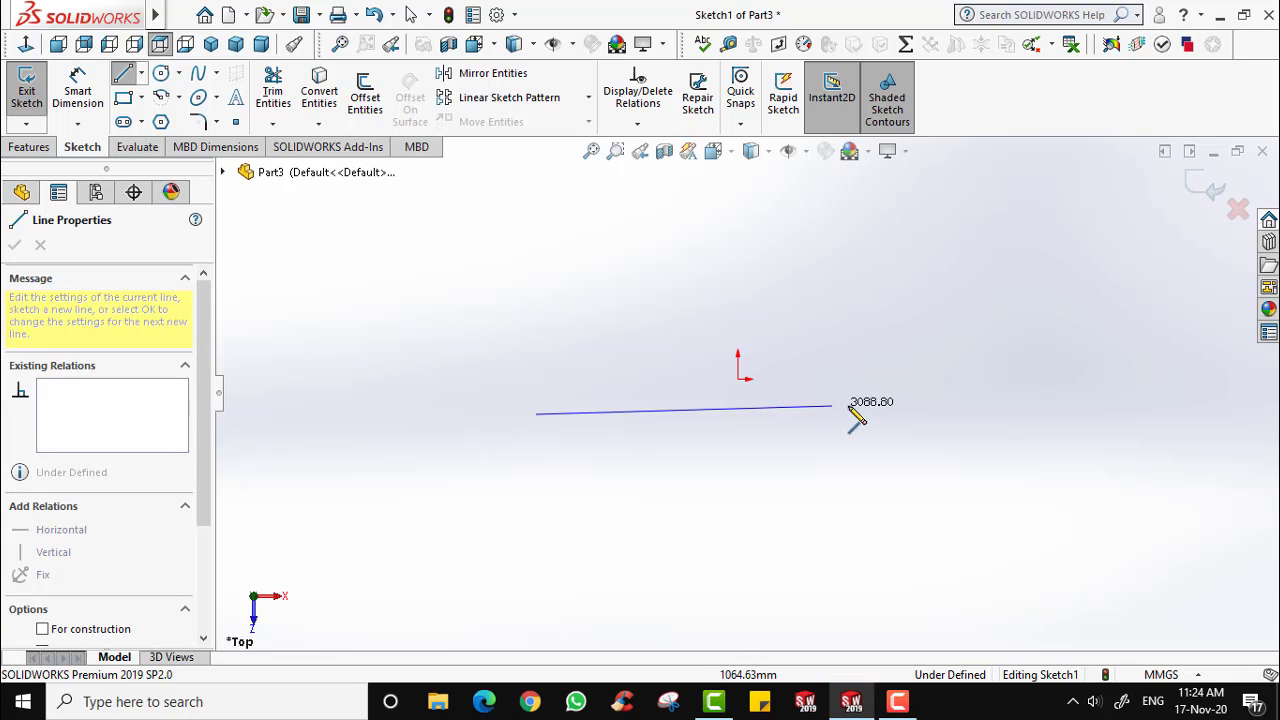
{"action": "left_click", "coordinate": [971, 413]}
{"action": "key", "text": "Escape"}
{"action": "key", "text": "Escape"}
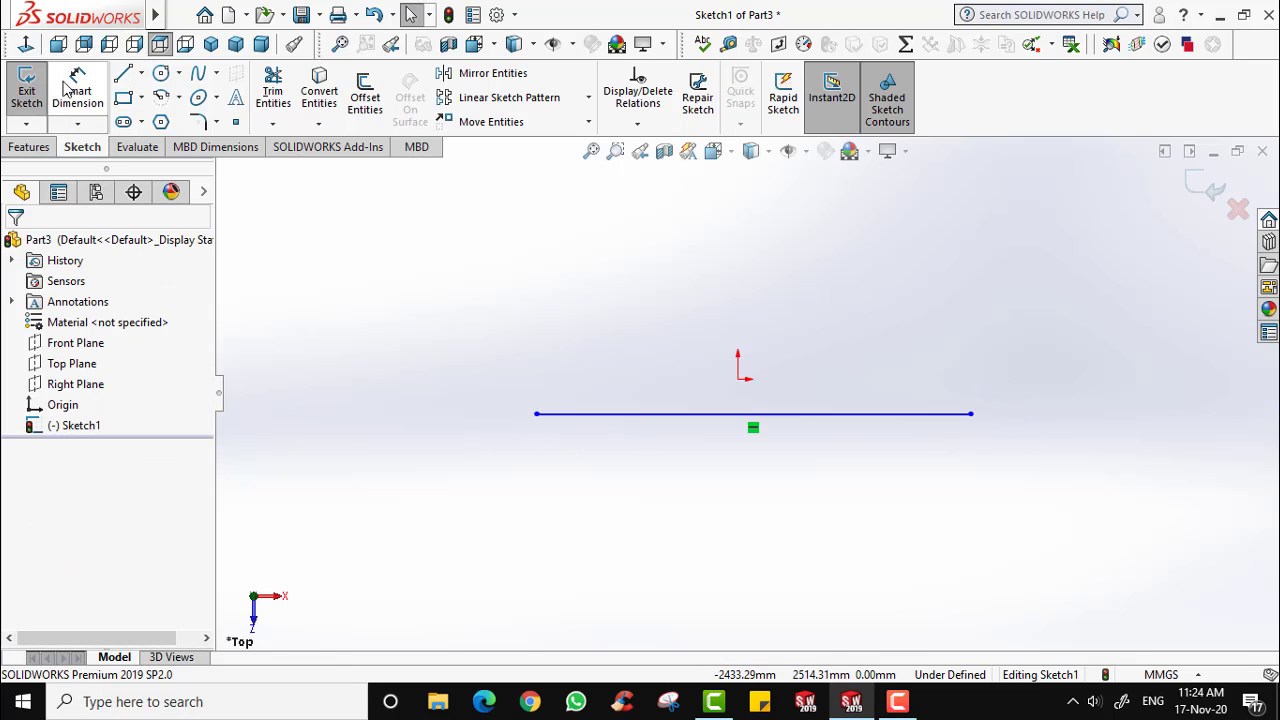
Add a Smart Dimension above the horizontal line and set its length to 50 mm.
{"action": "left_click", "coordinate": [66, 85]}
{"action": "left_click", "coordinate": [866, 410]}
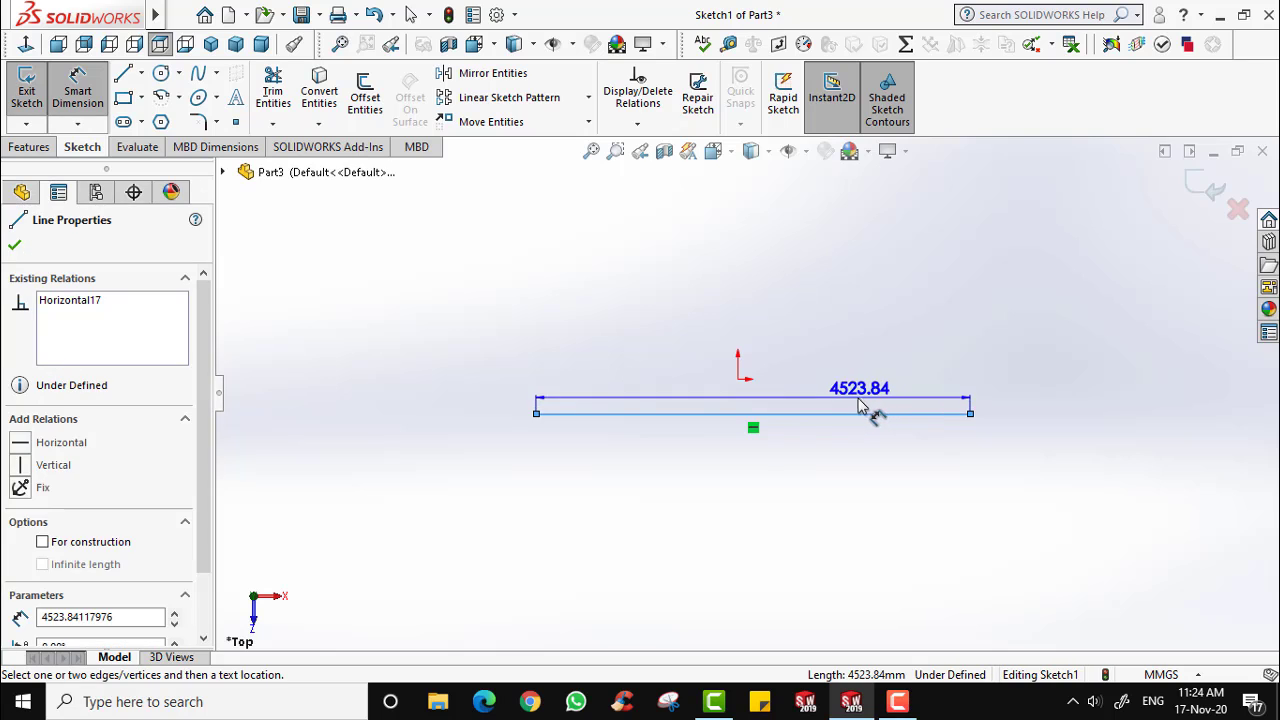
{"action": "left_click", "coordinate": [812, 393]}
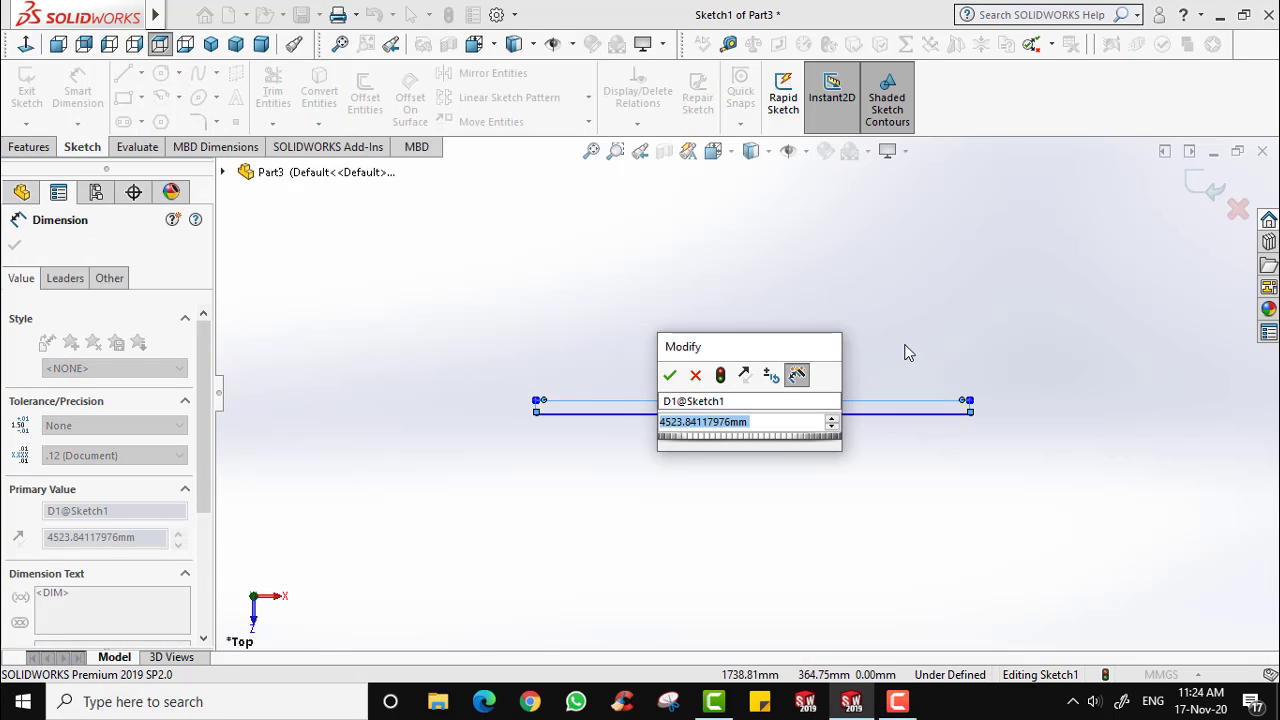
{"action": "type", "text": "50"}
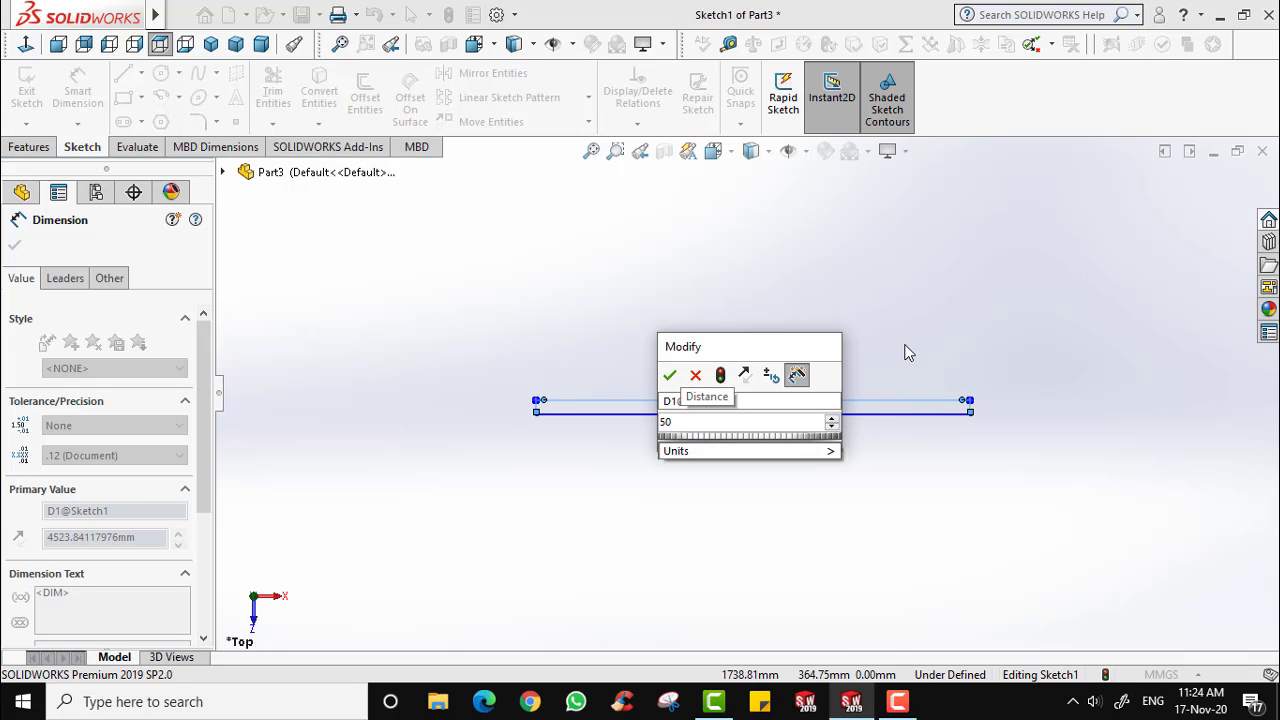
{"action": "key", "text": "Return"}
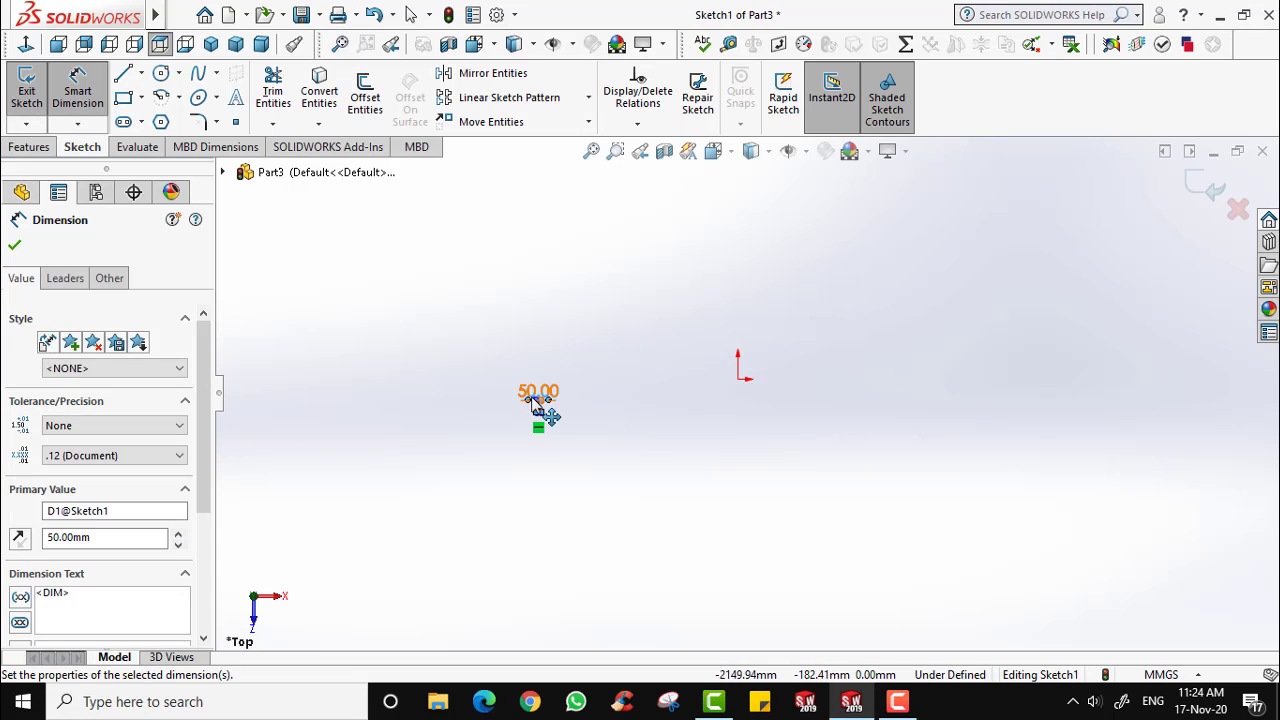
Move the 50 mm dimension closer to its line and leave Smart Dimension.
{"action": "left_click", "coordinate": [591, 152]}
{"action": "left_click", "coordinate": [590, 154]}
{"action": "left_click", "coordinate": [590, 154]}
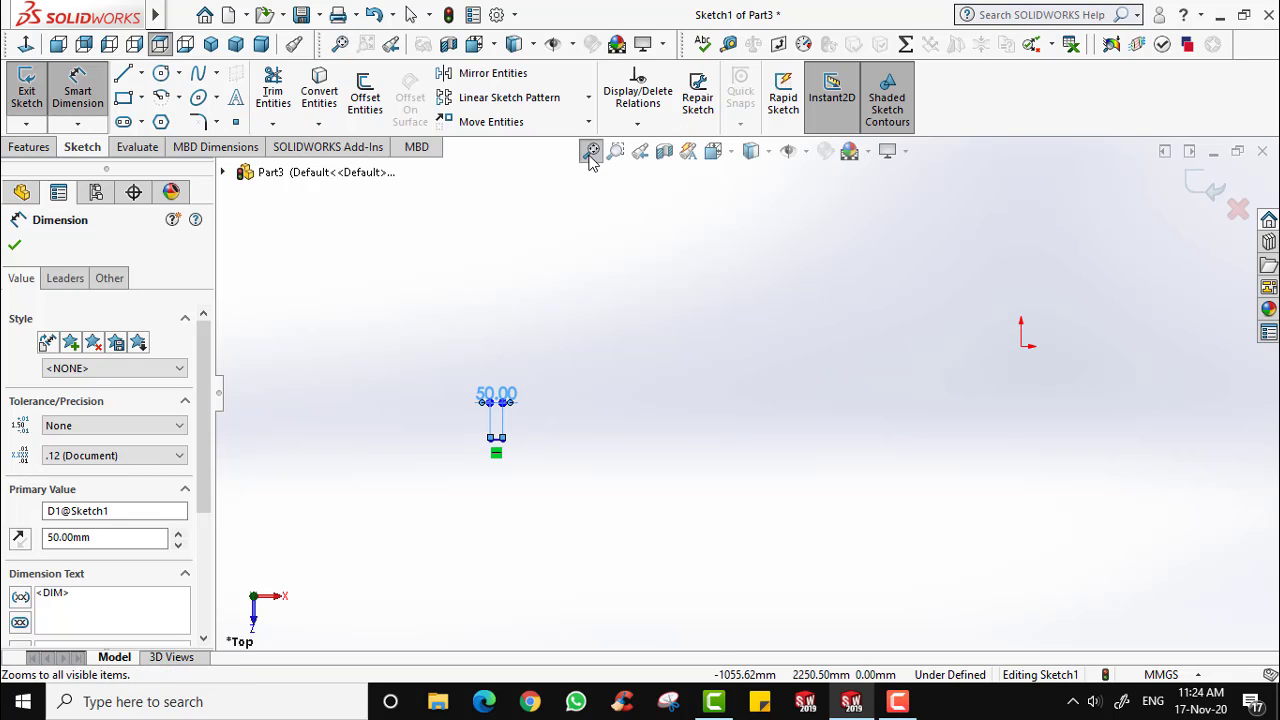
{"action": "scroll", "coordinate": [487, 385], "scroll_direction": "up", "scroll_amount": 5}
{"action": "scroll", "coordinate": [646, 408], "scroll_direction": "down", "scroll_amount": 6}
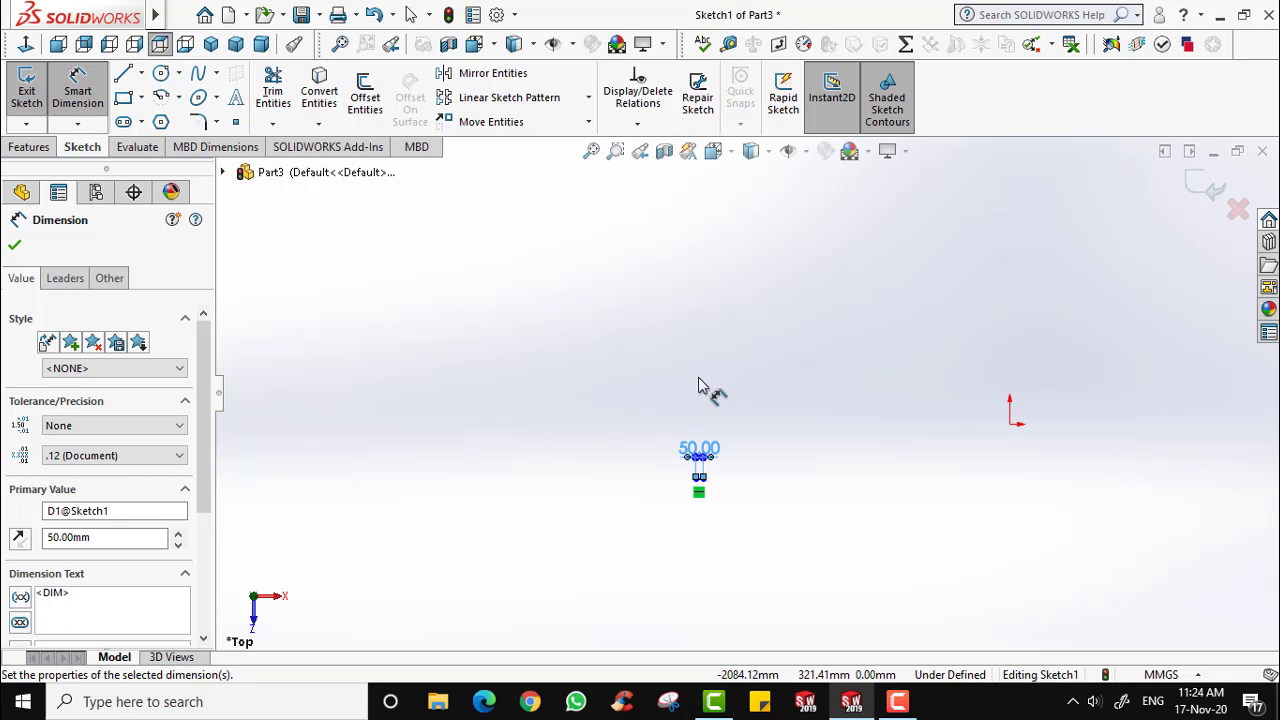
{"action": "scroll", "coordinate": [666, 570], "scroll_direction": "up", "scroll_amount": 5}
{"action": "scroll", "coordinate": [676, 560], "scroll_direction": "down", "scroll_amount": 5}
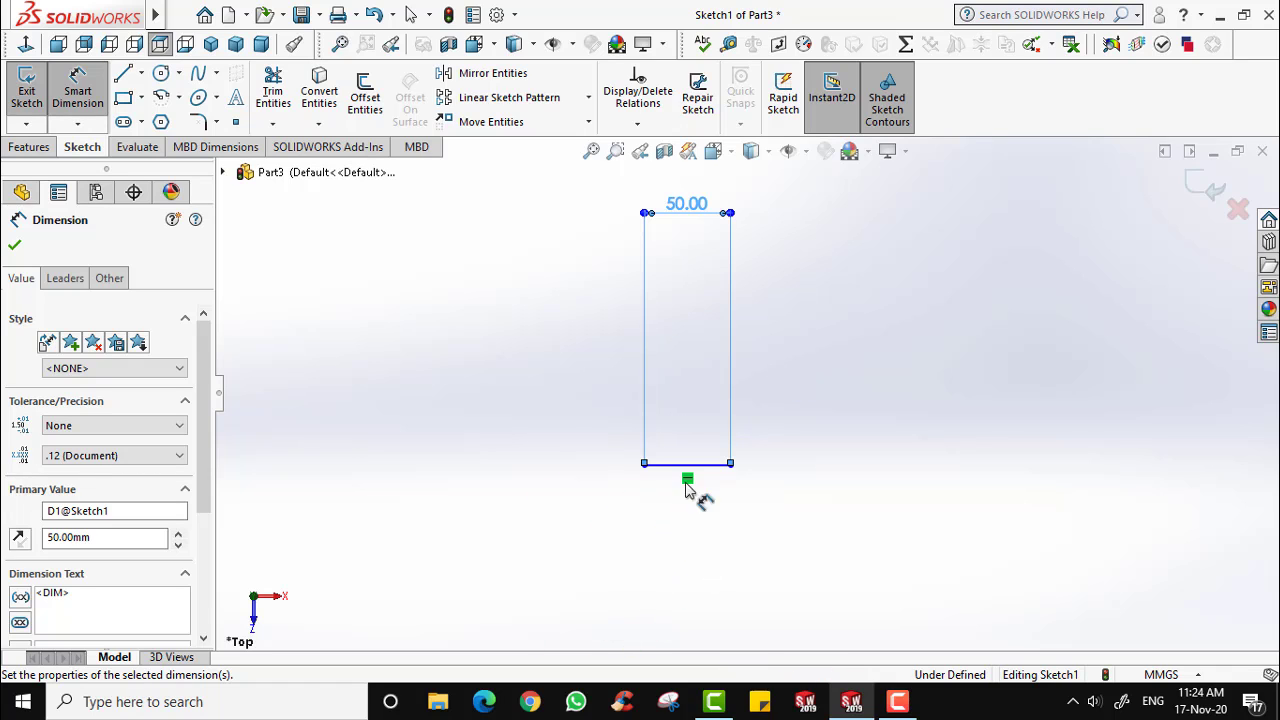
{"action": "scroll", "coordinate": [686, 346], "scroll_direction": "down", "scroll_amount": 3}
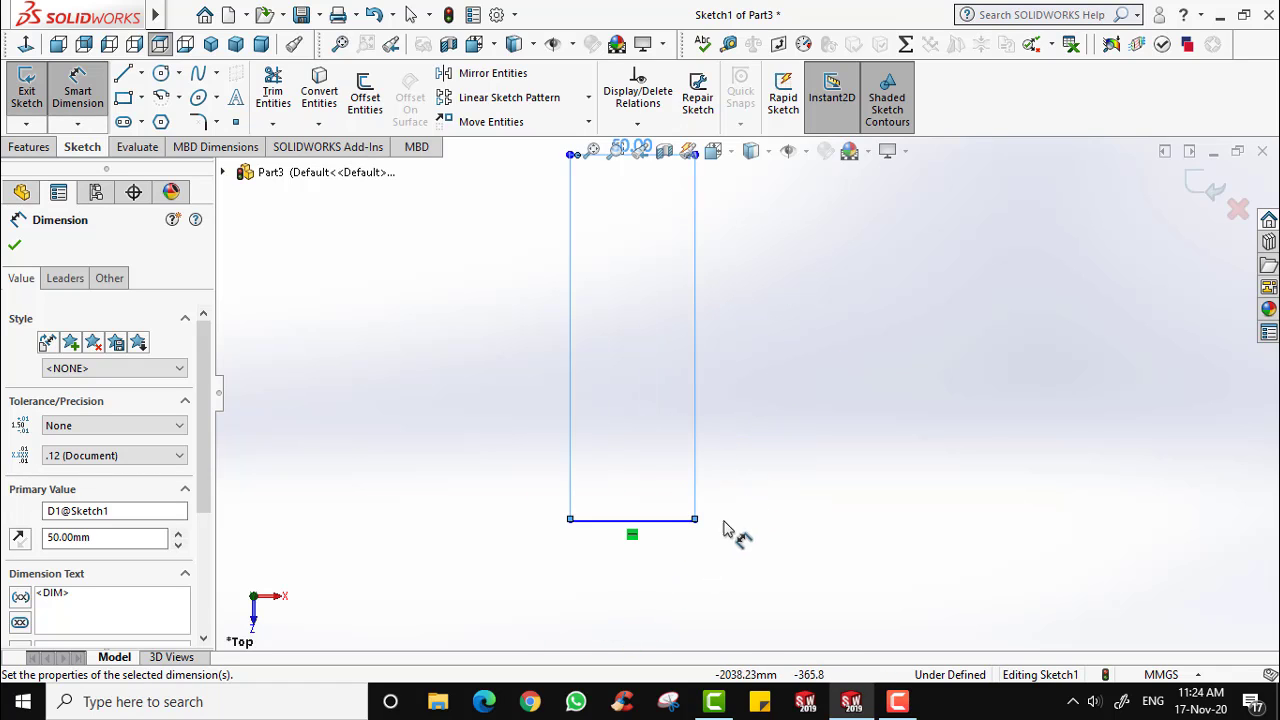
{"action": "scroll", "coordinate": [711, 540], "scroll_direction": "up", "scroll_amount": 4}
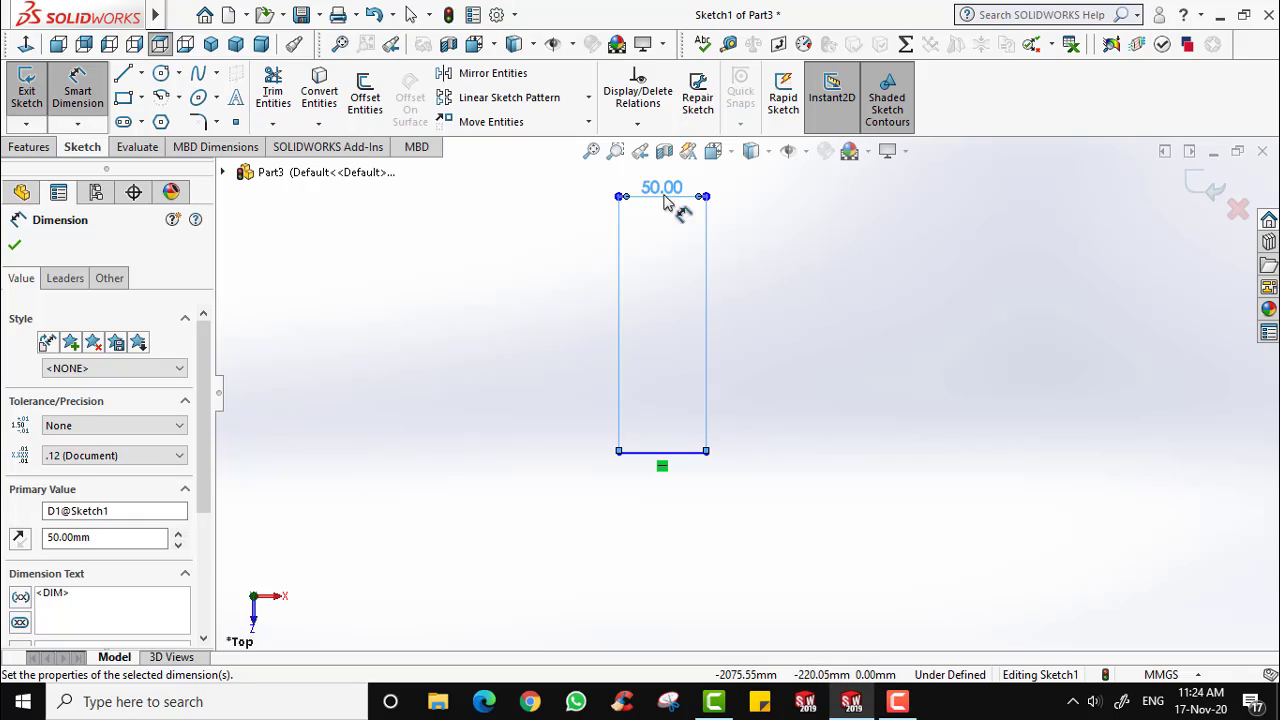
{"action": "left_click_drag", "start_coordinate": [664, 197], "coordinate": [673, 405]}
{"action": "scroll", "coordinate": [706, 506], "scroll_direction": "down", "scroll_amount": 2}
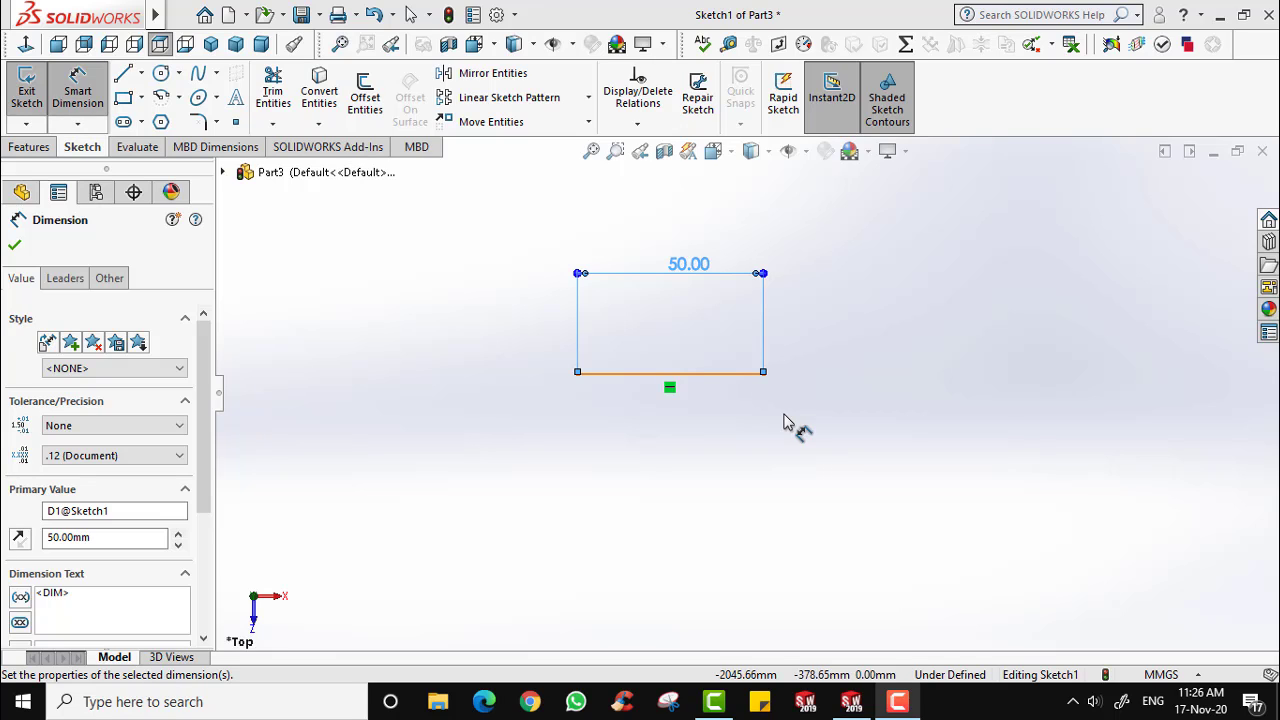
{"action": "left_click", "coordinate": [74, 96]}
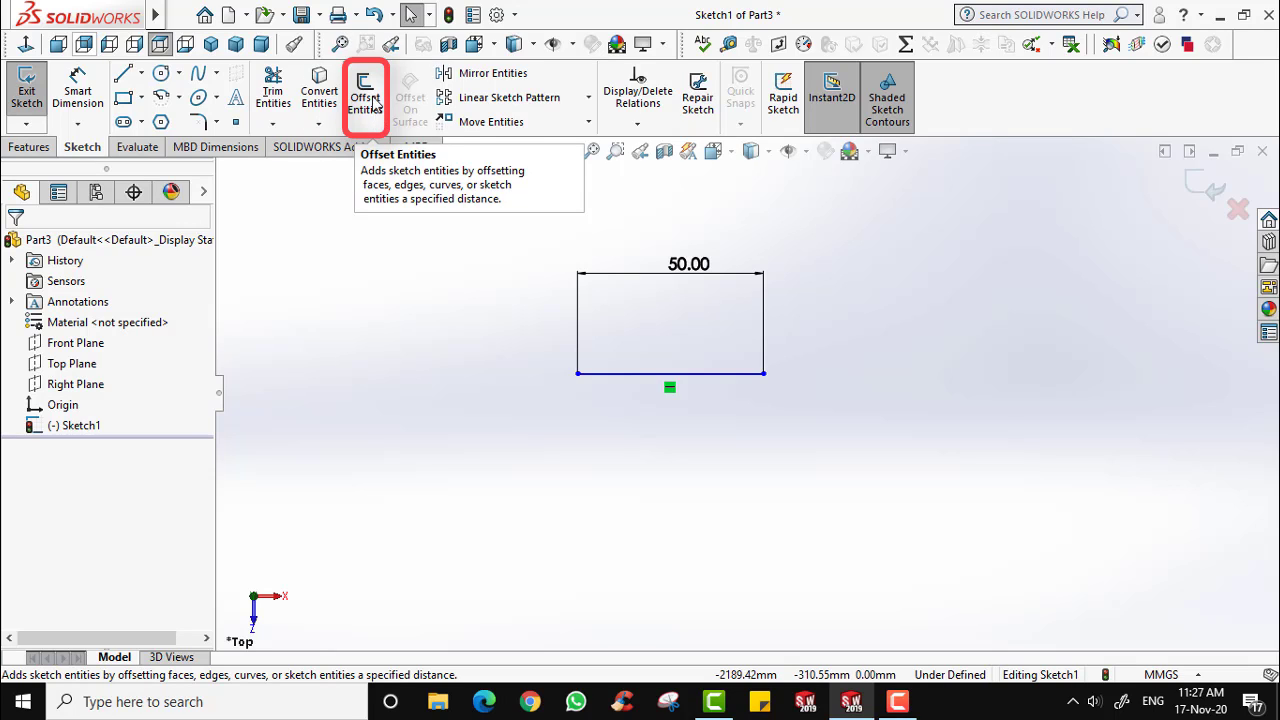
Offset the 50 mm line upward by 10 mm with Offset Entities and place the offset dimension left of the lines.
{"action": "left_click", "coordinate": [367, 103]}
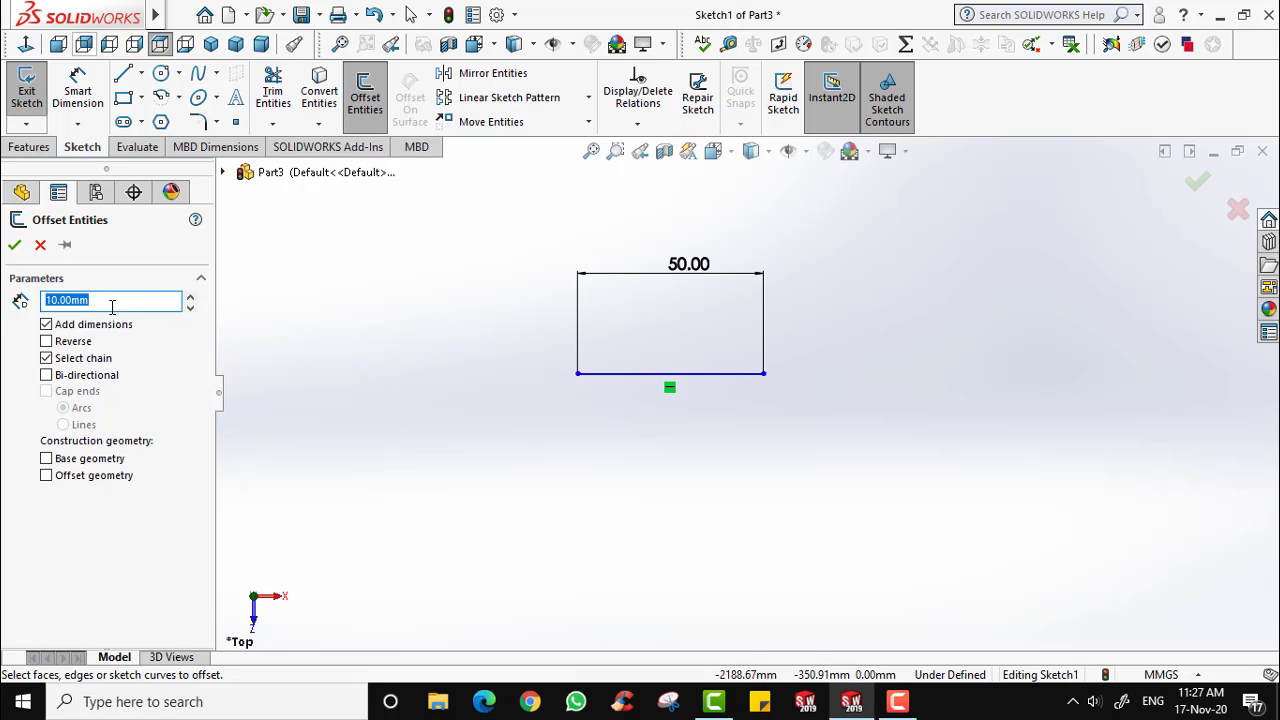
{"action": "type", "text": "10"}
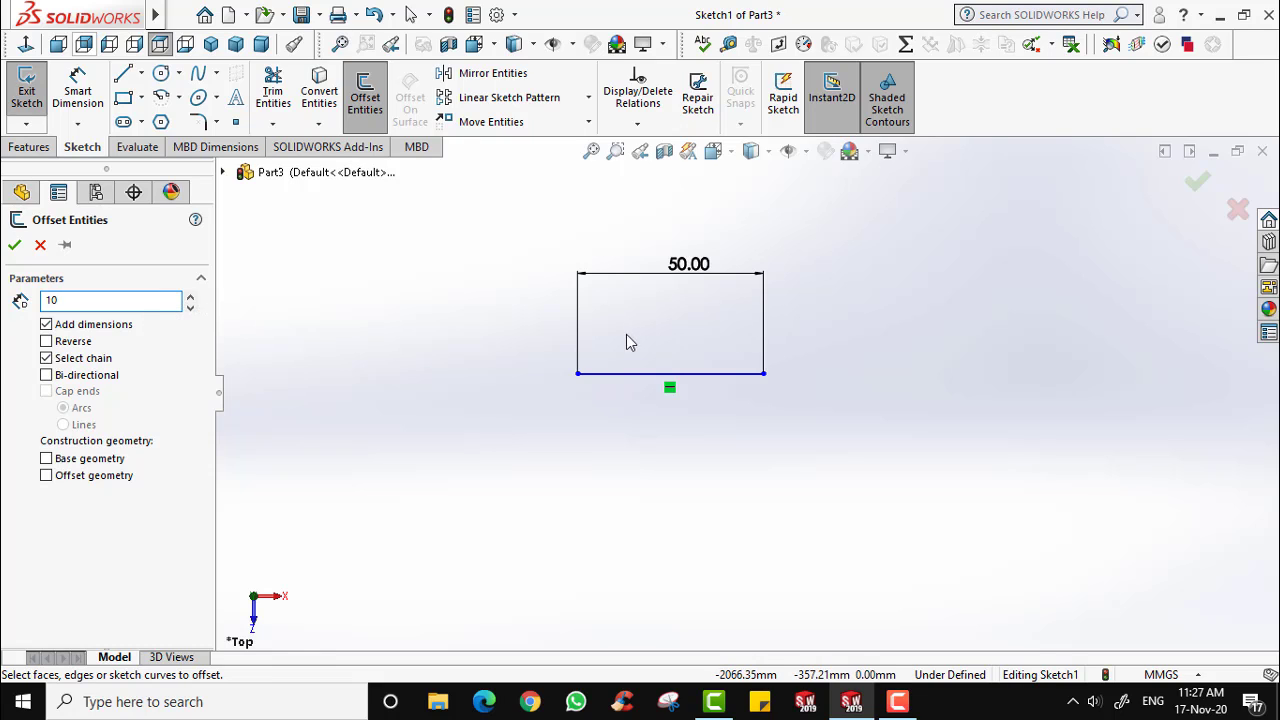
{"action": "left_click", "coordinate": [727, 381]}
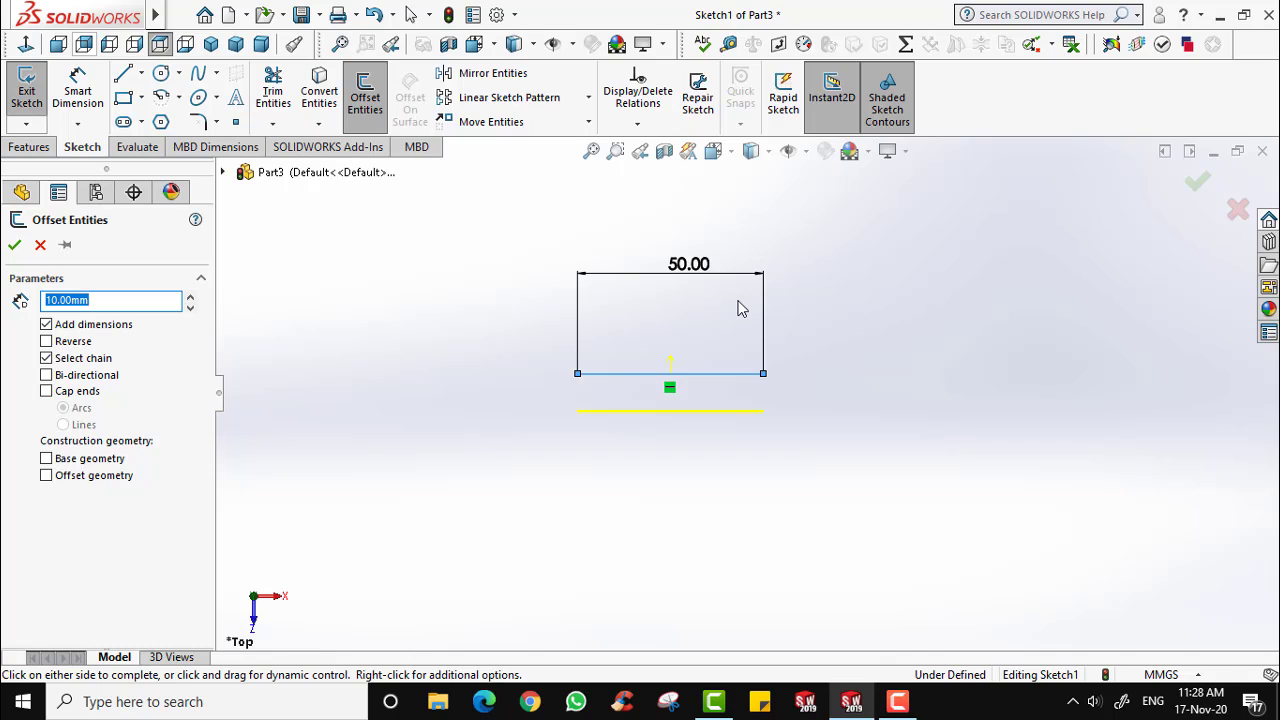
{"action": "left_click", "coordinate": [810, 332]}
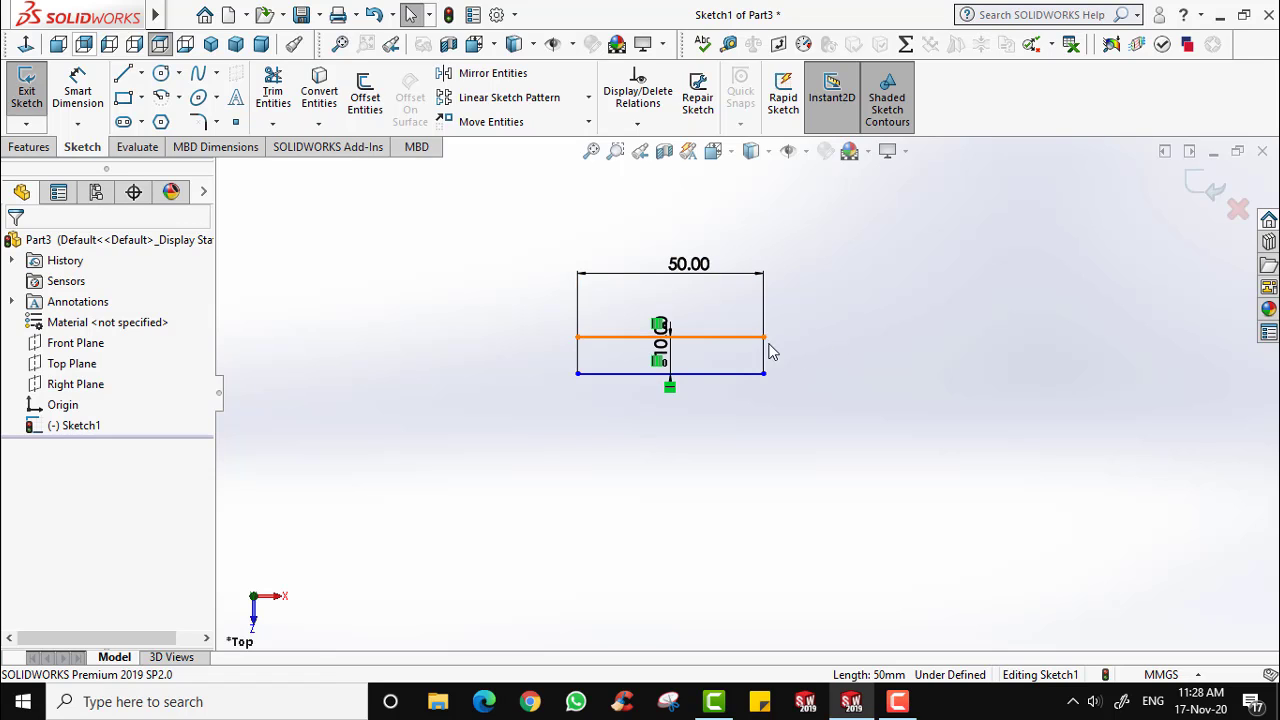
{"action": "left_click_drag", "start_coordinate": [663, 350], "coordinate": [530, 329]}
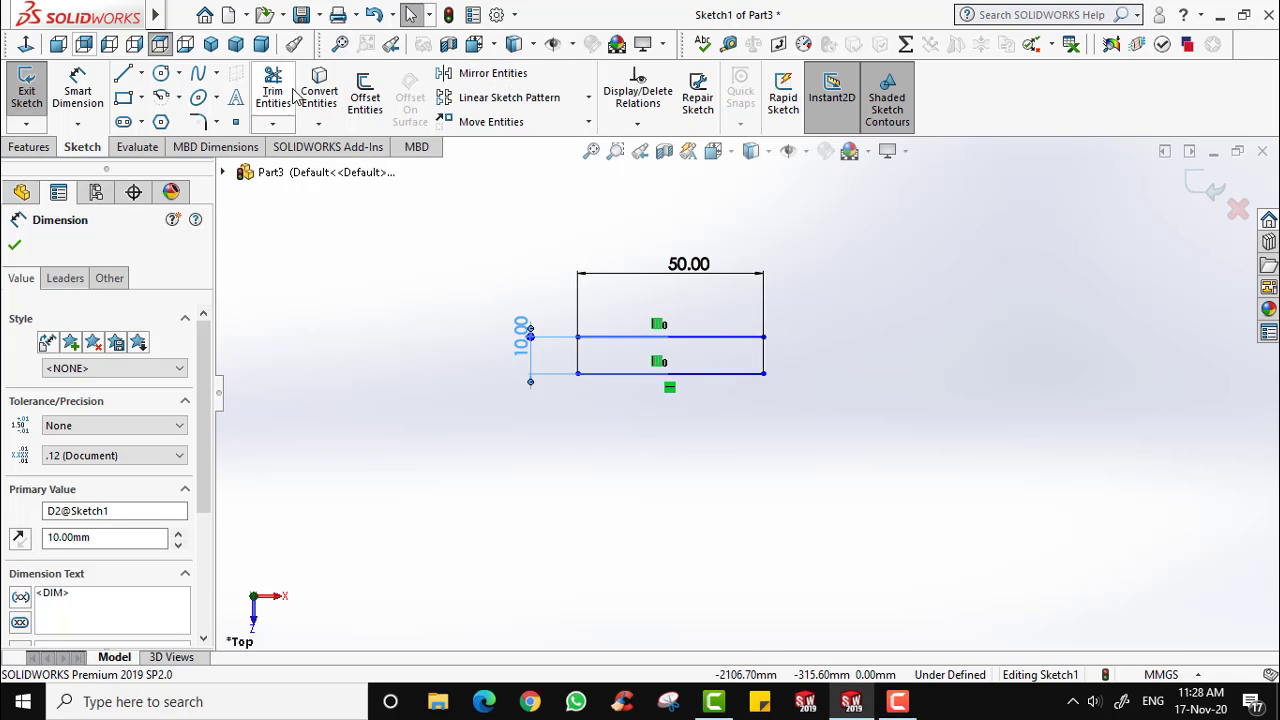
Offset the original 50 mm line downward by 20 mm and place the offset dimension left of the lines.
{"action": "left_click", "coordinate": [365, 100]}
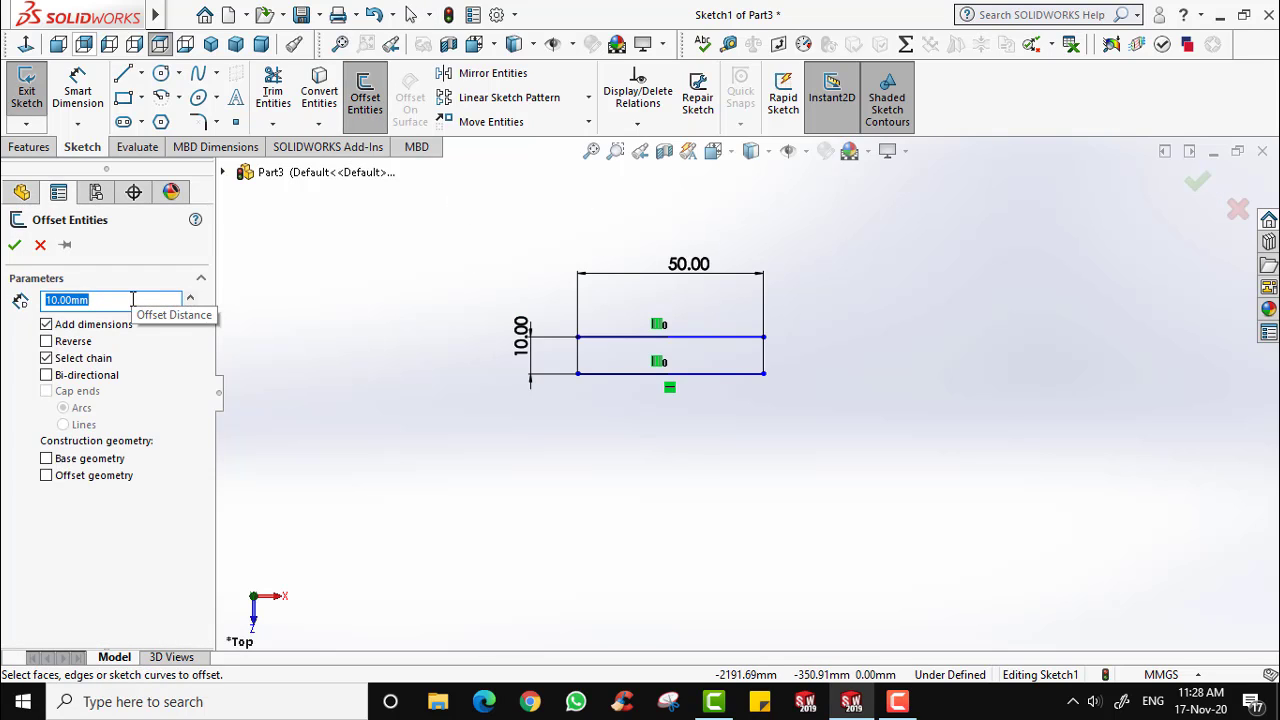
{"action": "type", "text": "20"}
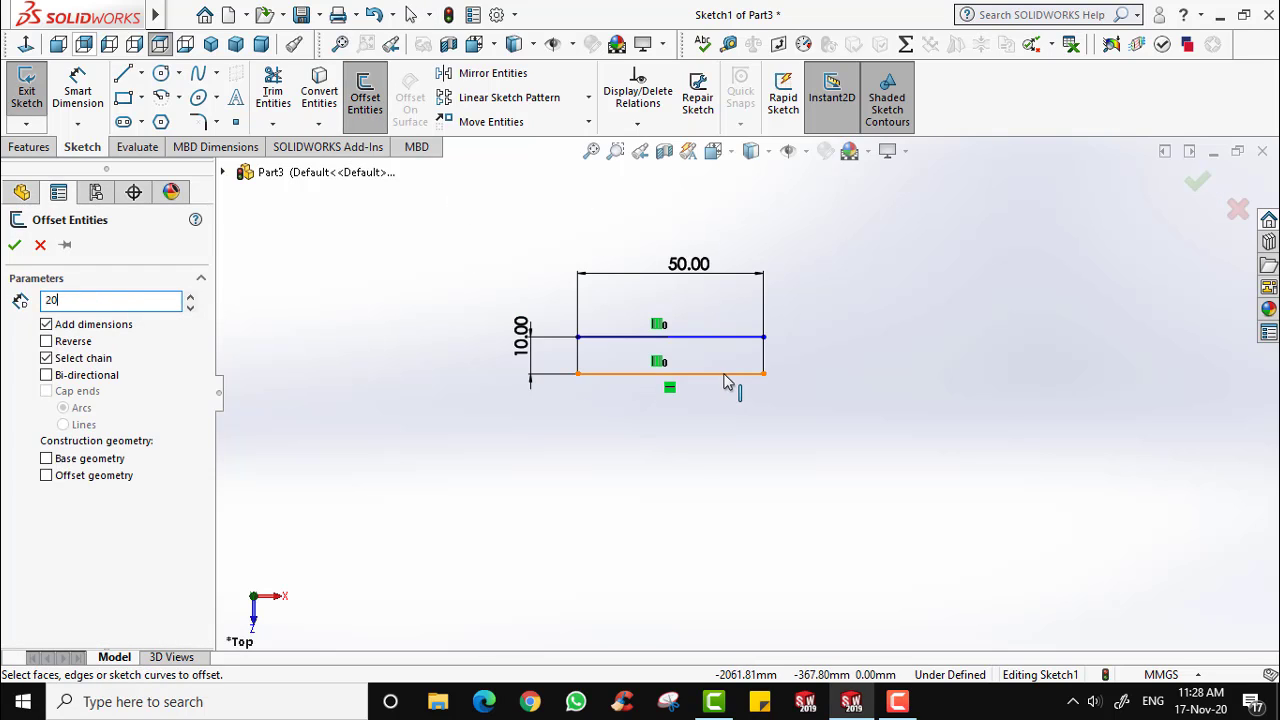
{"action": "left_click", "coordinate": [744, 376]}
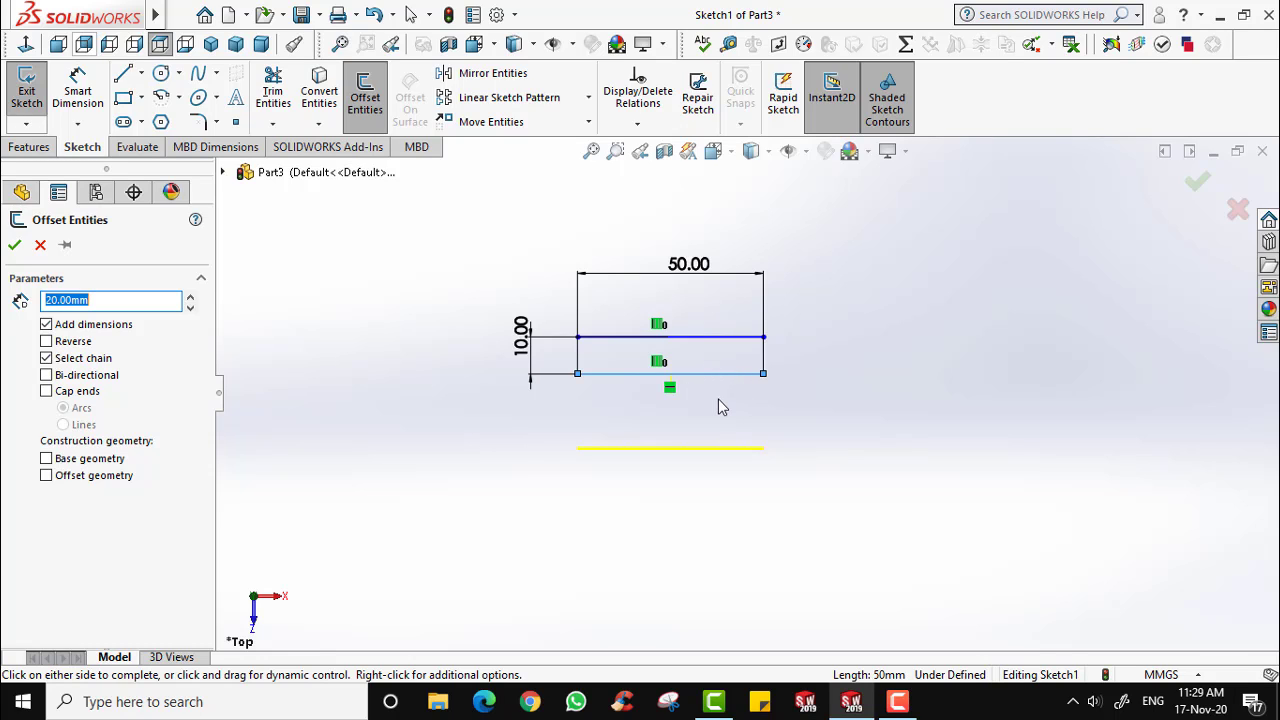
{"action": "left_click", "coordinate": [718, 405]}
{"action": "left_click_drag", "start_coordinate": [668, 468], "coordinate": [521, 485]}
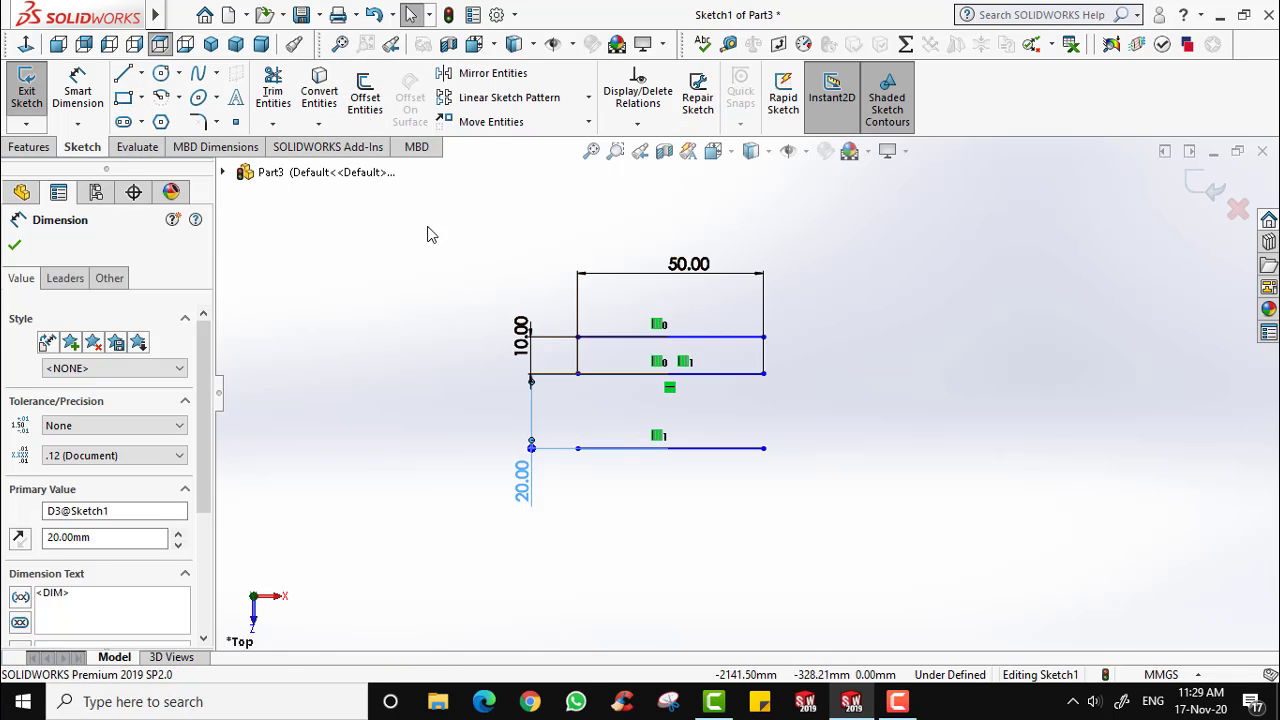
Delete the three parallel lines with their dimensions and sketch a corner rectangle about 132 mm wide in their place.
{"action": "left_click_drag", "start_coordinate": [433, 218], "coordinate": [1010, 535]}
{"action": "key", "text": "Delete"}
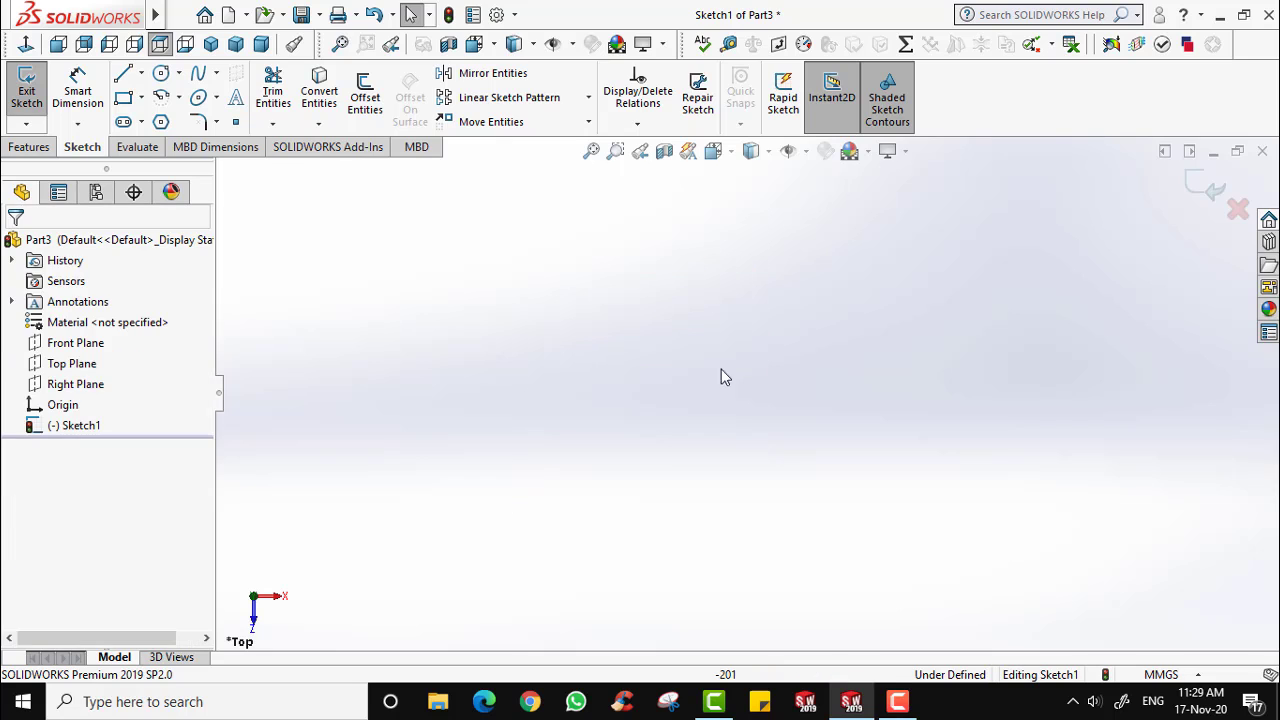
{"action": "left_click", "coordinate": [124, 97]}
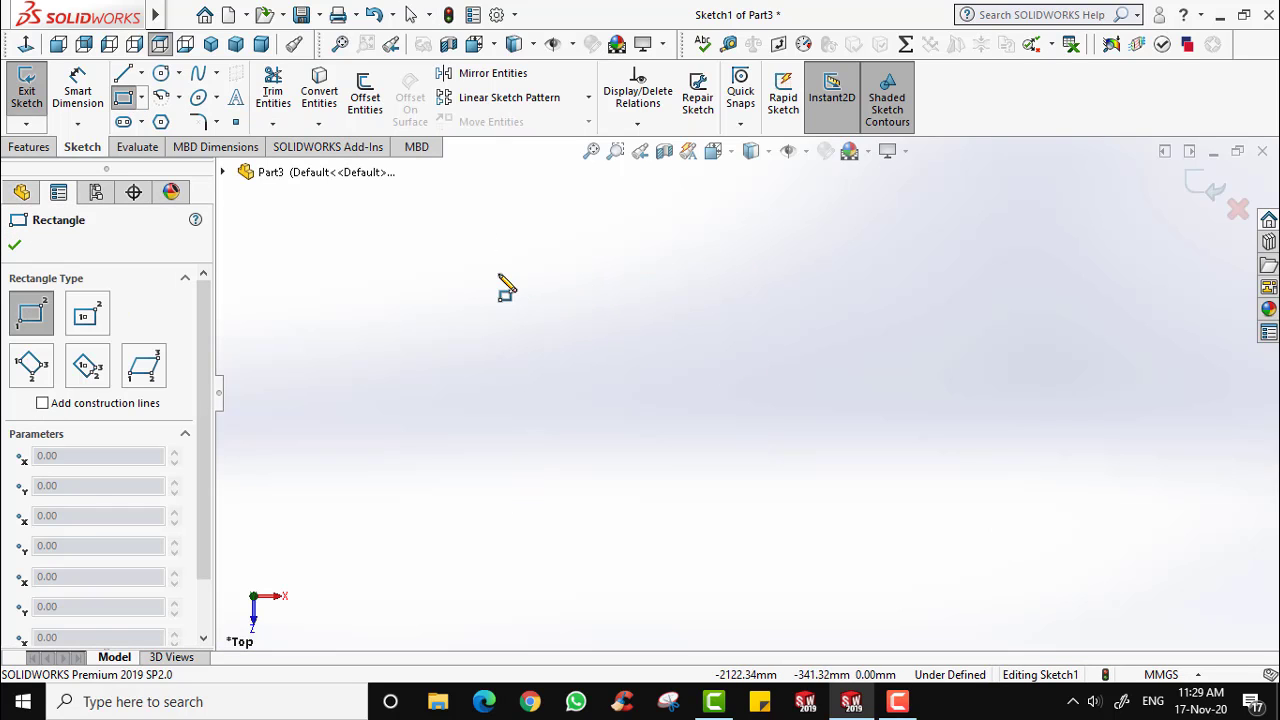
{"action": "mouse_move", "coordinate": [498, 270]}
{"action": "left_mouse_down"}
{"action": "mouse_move", "coordinate": [692, 406]}
{"action": "mouse_move", "coordinate": [990, 535]}
{"action": "left_mouse_up"}
Dimension the rectangle's width above its upper edge and set it to 100 mm.
{"action": "left_click", "coordinate": [77, 88]}
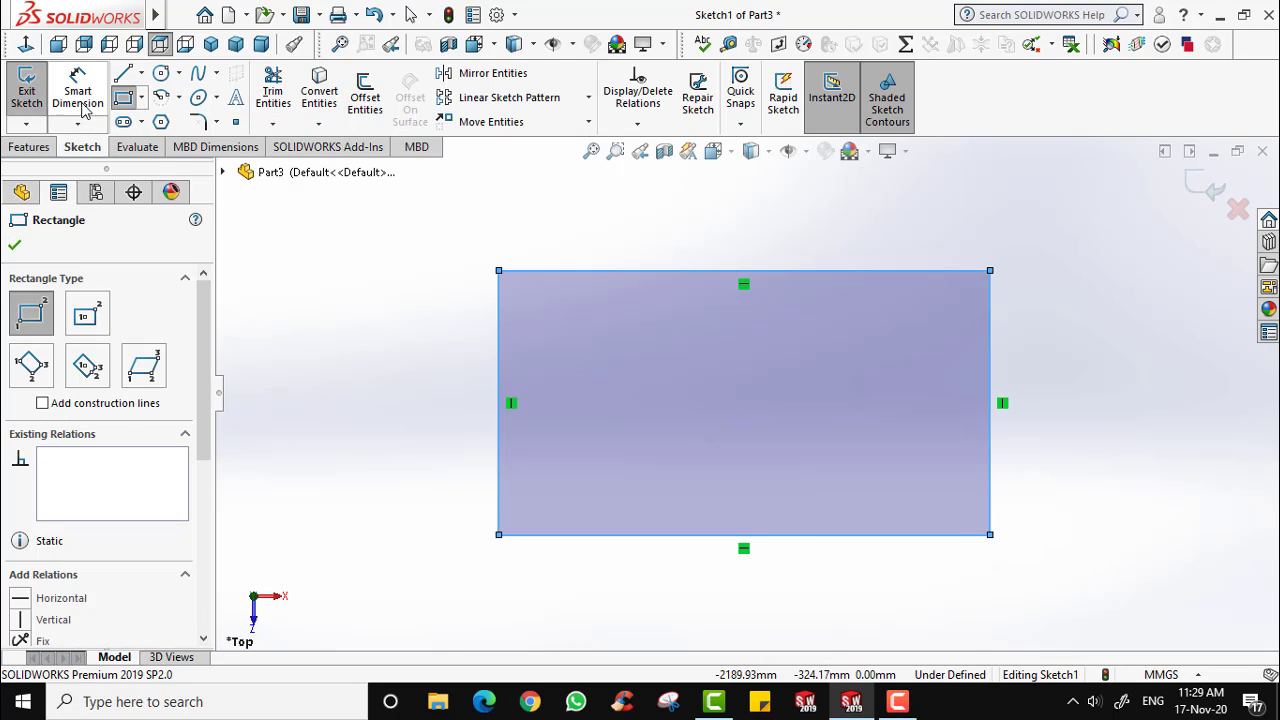
{"action": "left_click", "coordinate": [605, 271]}
{"action": "left_click", "coordinate": [710, 258]}
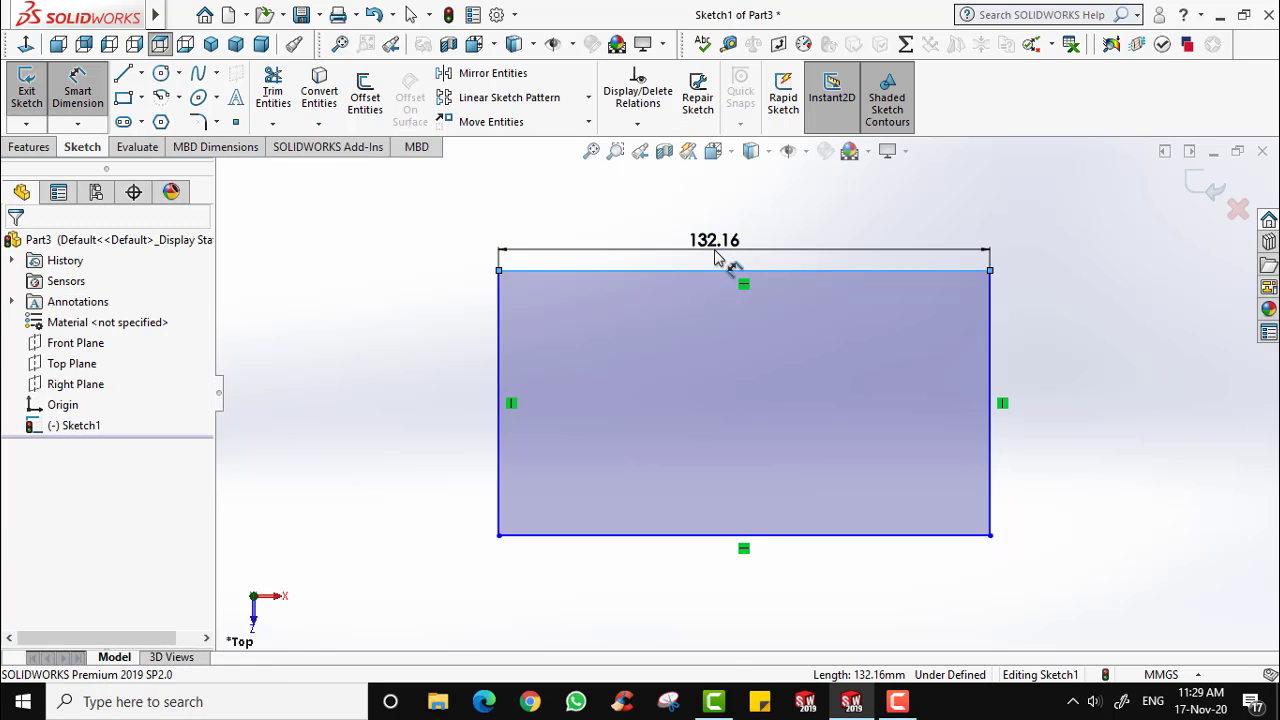
{"action": "type", "text": "100"}
{"action": "key", "text": "Return"}
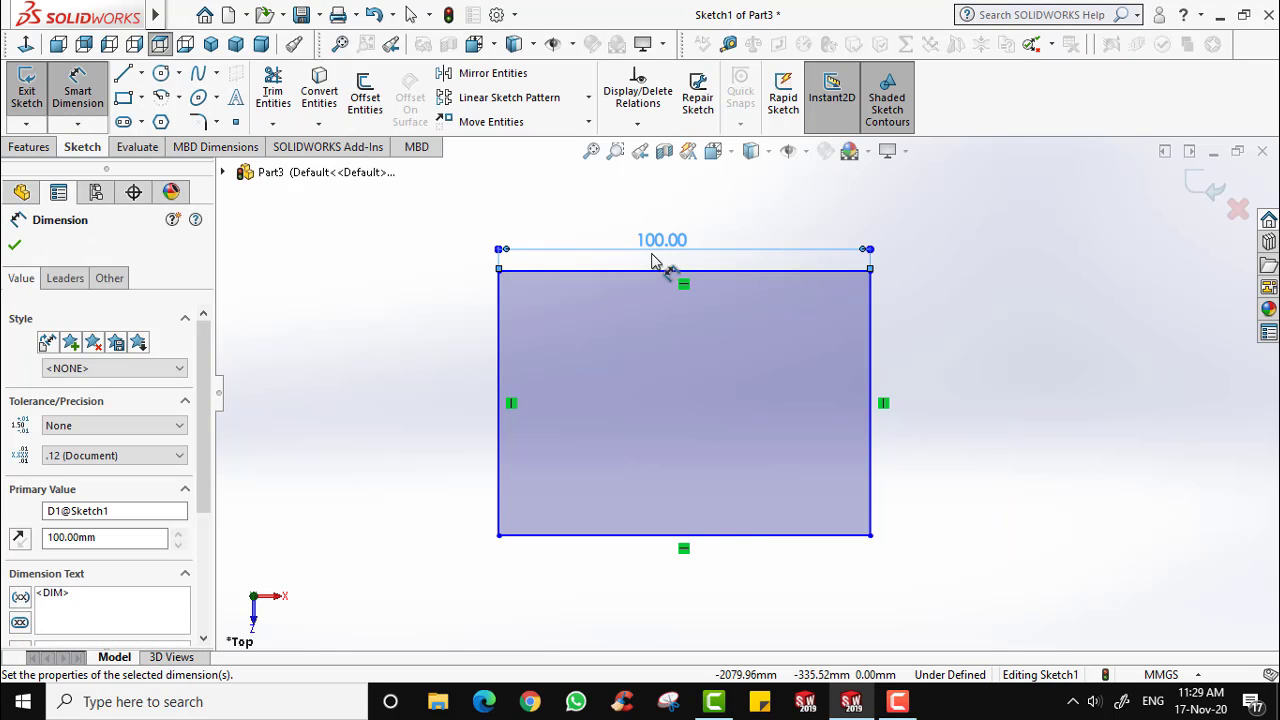
Dimension the rectangle's height beside its left edge, set it to 80 mm and leave Smart Dimension.
{"action": "left_click", "coordinate": [499, 340]}
{"action": "left_click", "coordinate": [432, 378]}
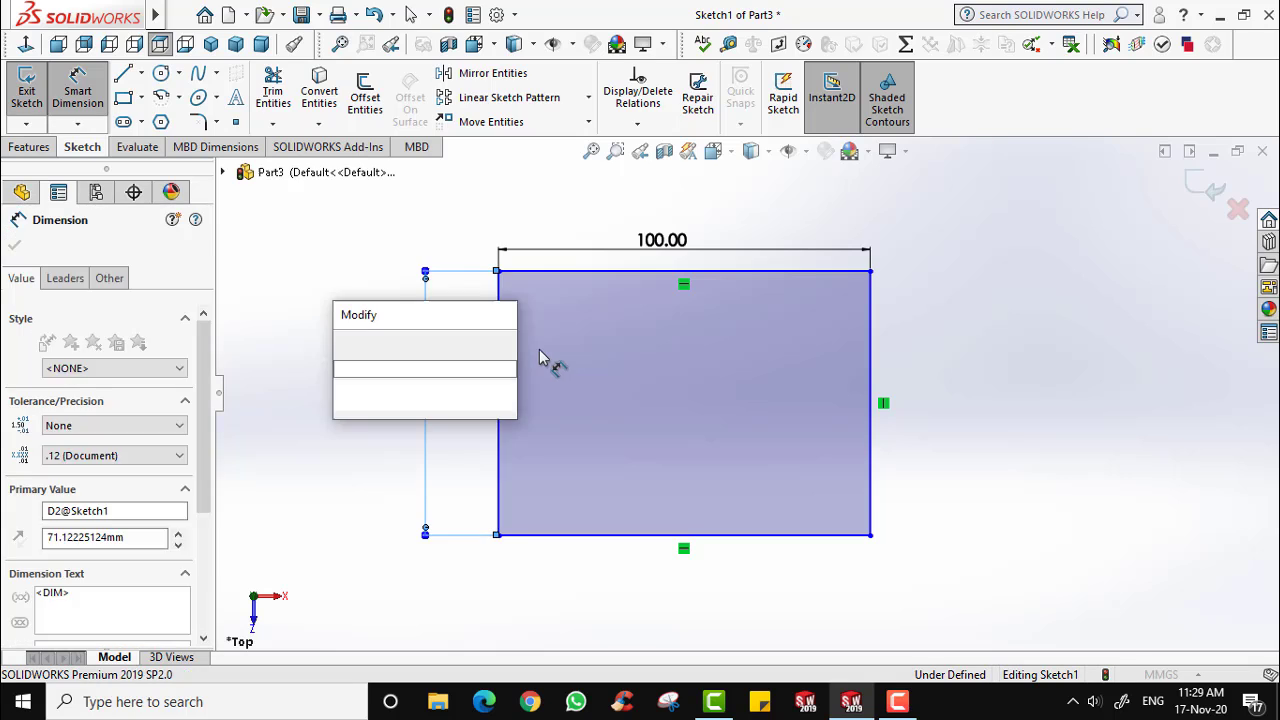
{"action": "type", "text": "80"}
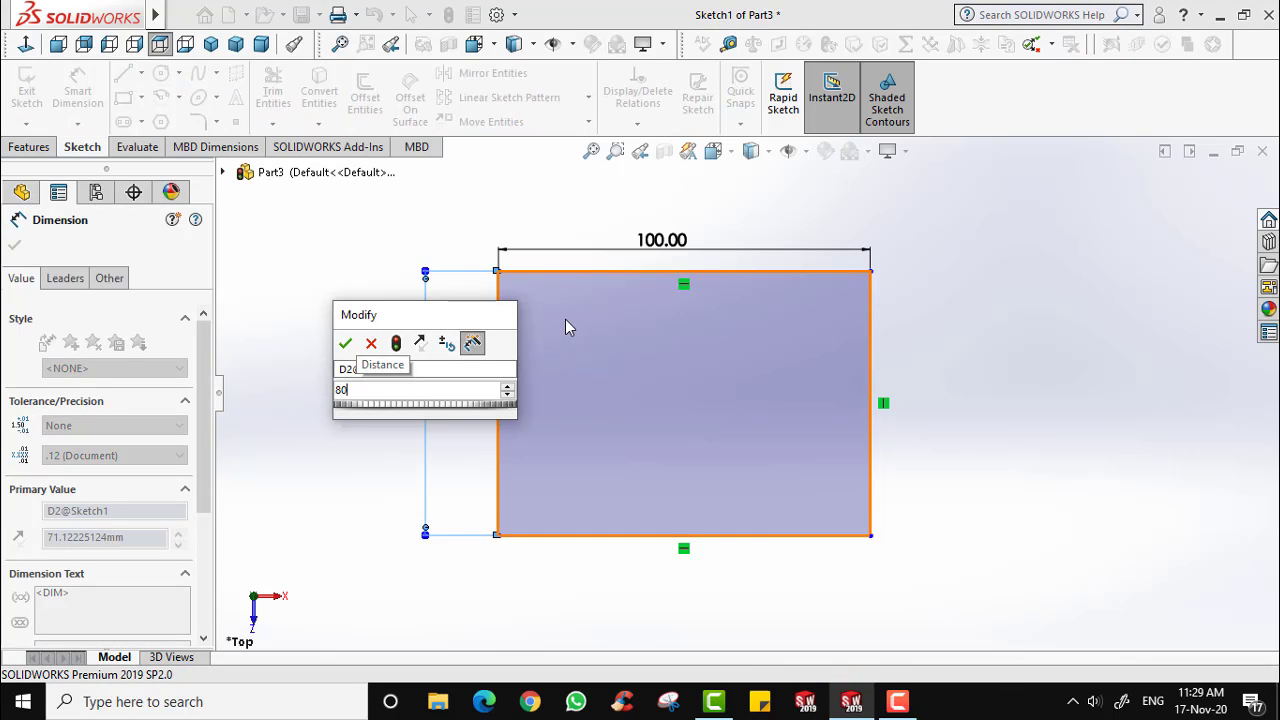
{"action": "key", "text": "Return"}
{"action": "left_click", "coordinate": [77, 95]}
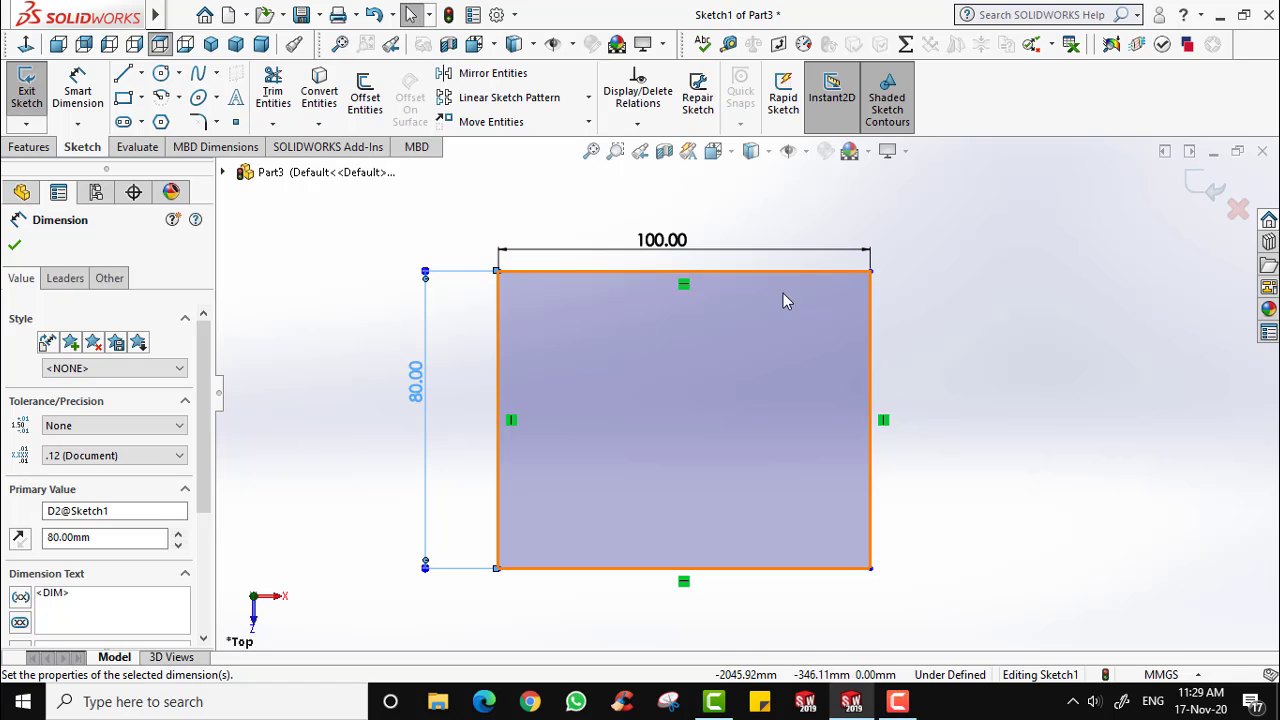
Offset the whole rectangle inward by 5 mm with Offset Entities and place the offset dimension above its upper-left corner.
{"action": "left_click", "coordinate": [784, 318]}
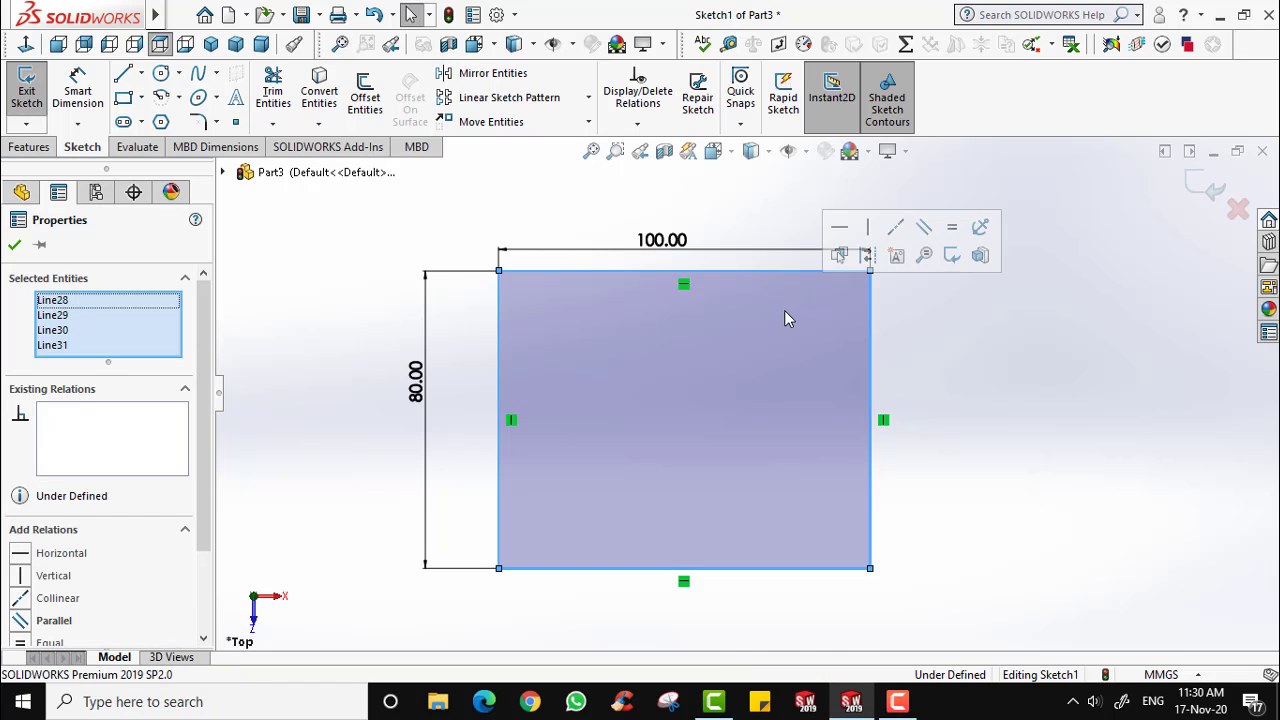
{"action": "left_click", "coordinate": [929, 333]}
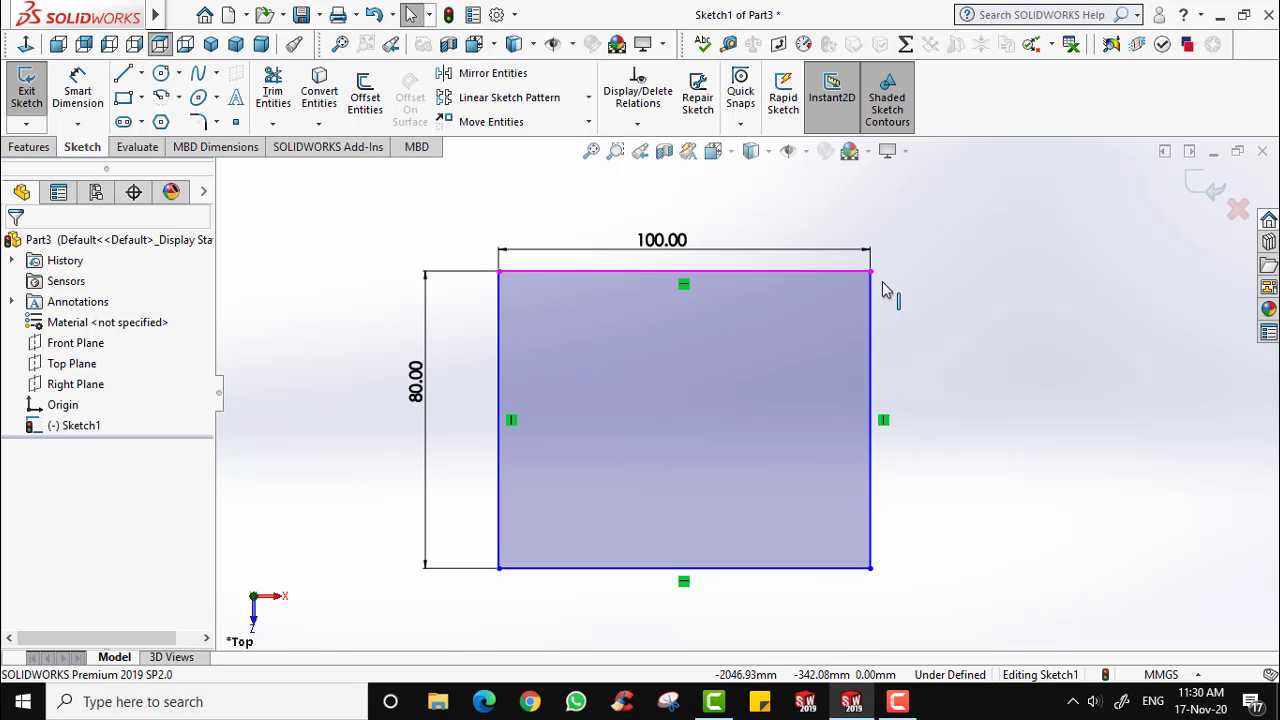
{"action": "left_click", "coordinate": [767, 339]}
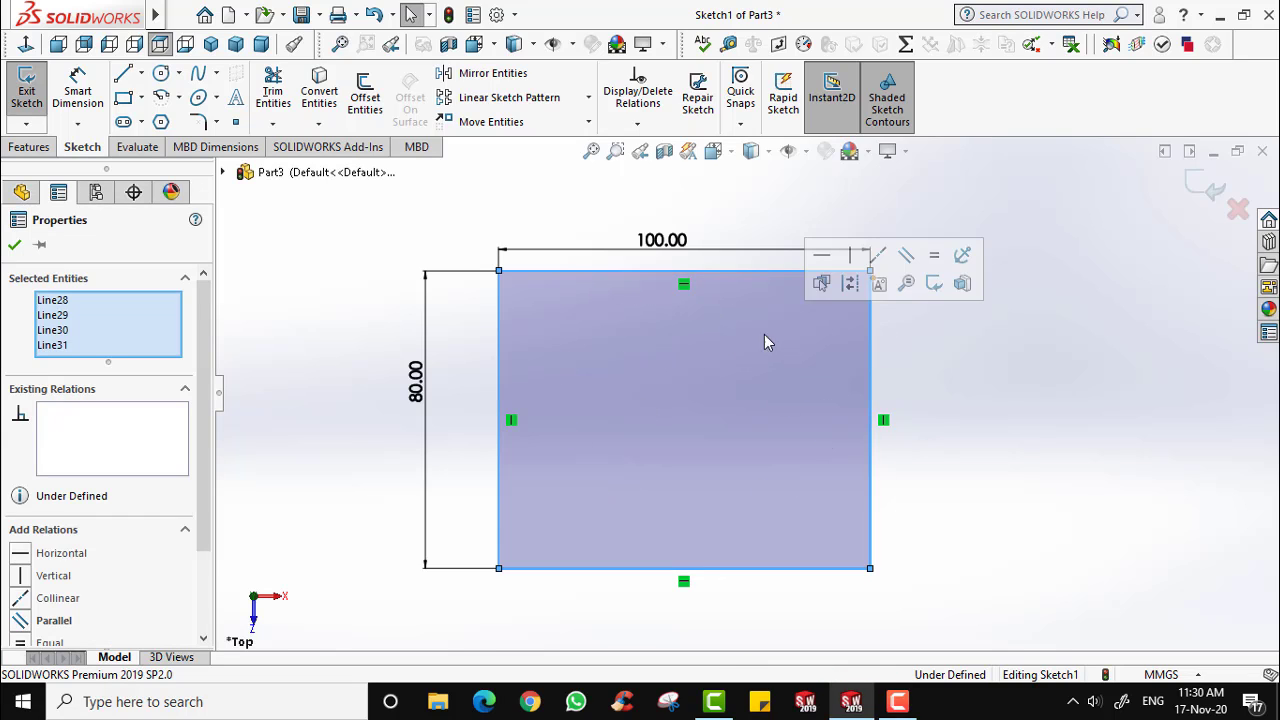
{"action": "left_click", "coordinate": [366, 100]}
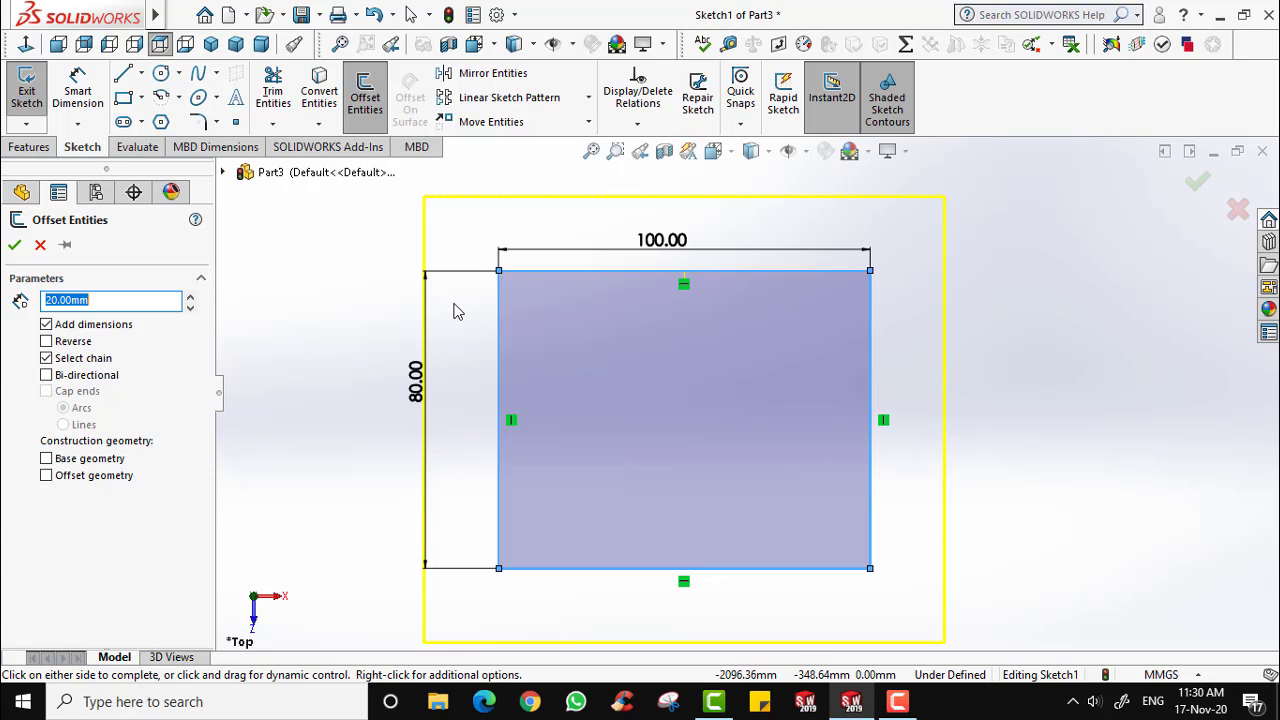
{"action": "left_click", "coordinate": [106, 301]}
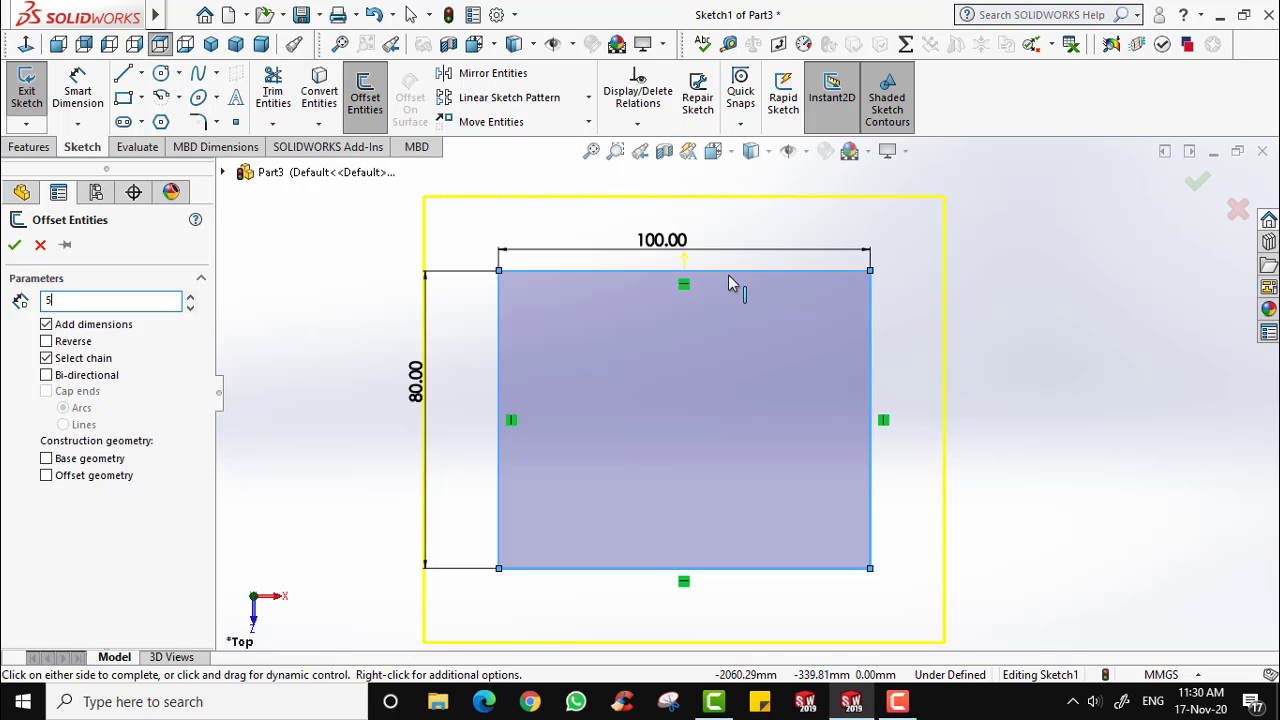
{"action": "left_click", "coordinate": [684, 316]}
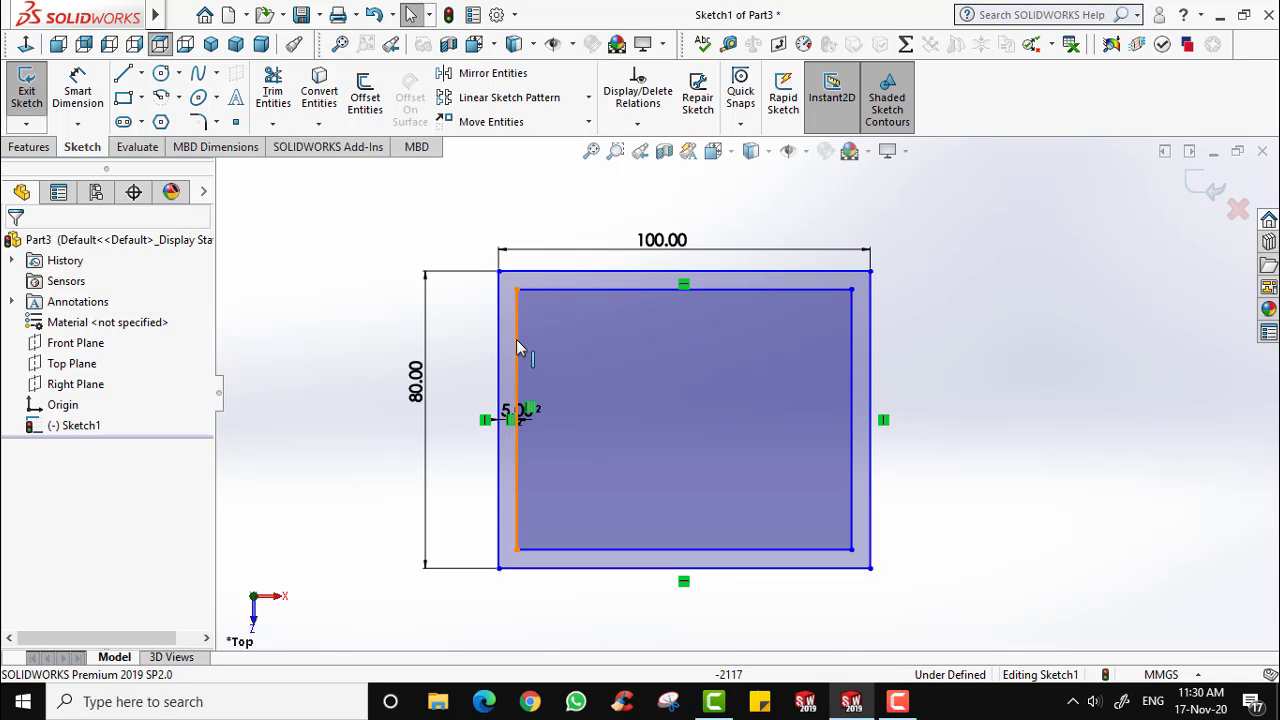
{"action": "left_click_drag", "start_coordinate": [510, 418], "coordinate": [389, 211]}
{"action": "left_click", "coordinate": [365, 262]}
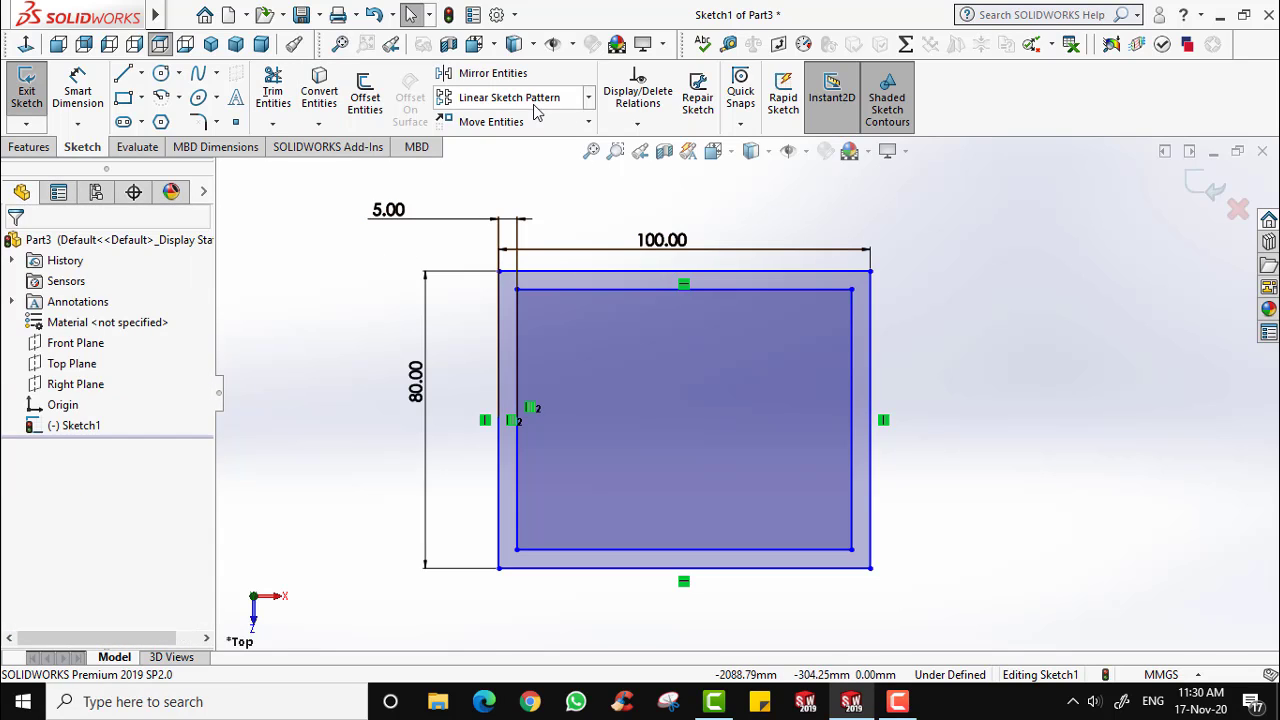
Offset the original 100 by 80 mm rectangle outward by 5 mm and place the offset dimension left of the rectangles.
{"action": "left_click", "coordinate": [365, 100]}
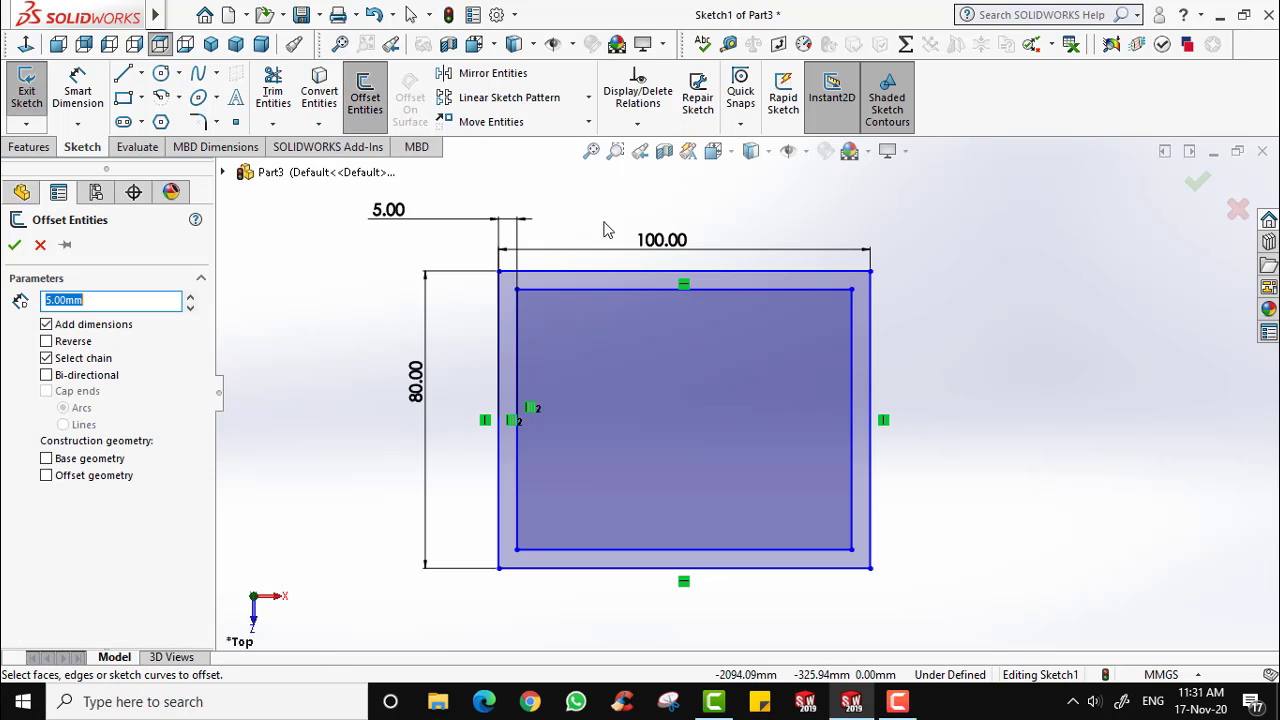
{"action": "left_click", "coordinate": [866, 326]}
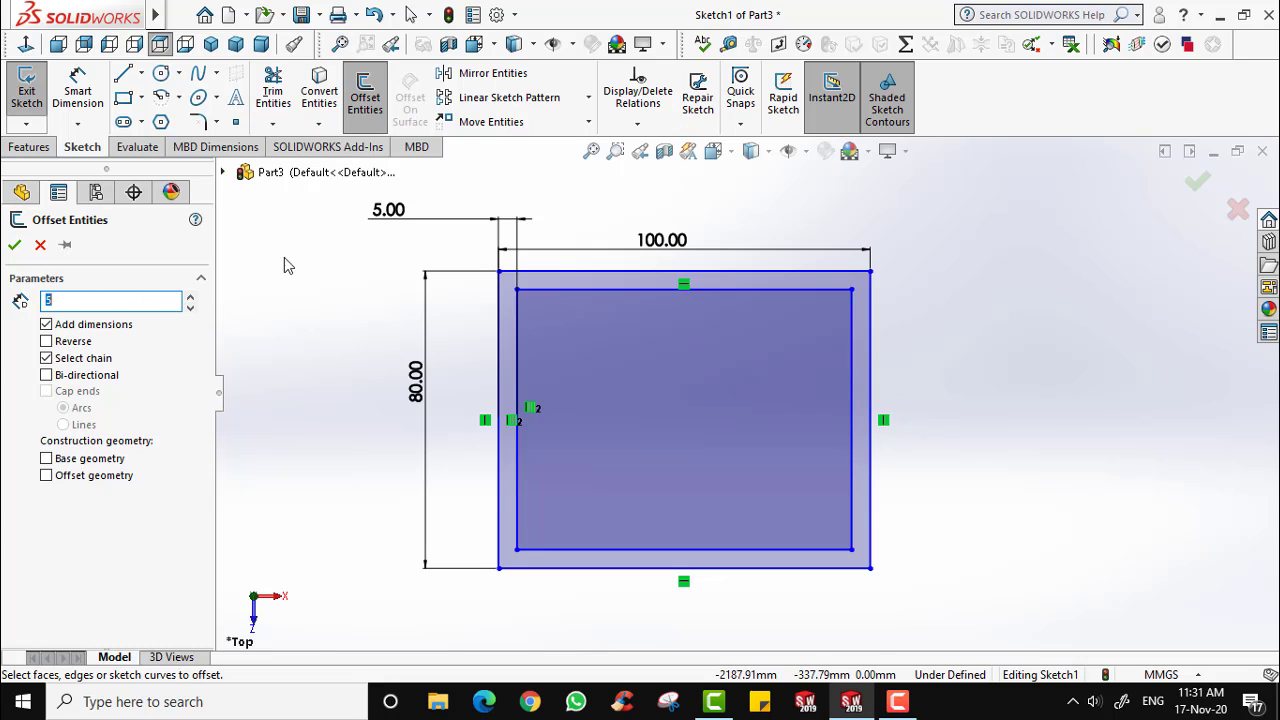
{"action": "left_click", "coordinate": [817, 284]}
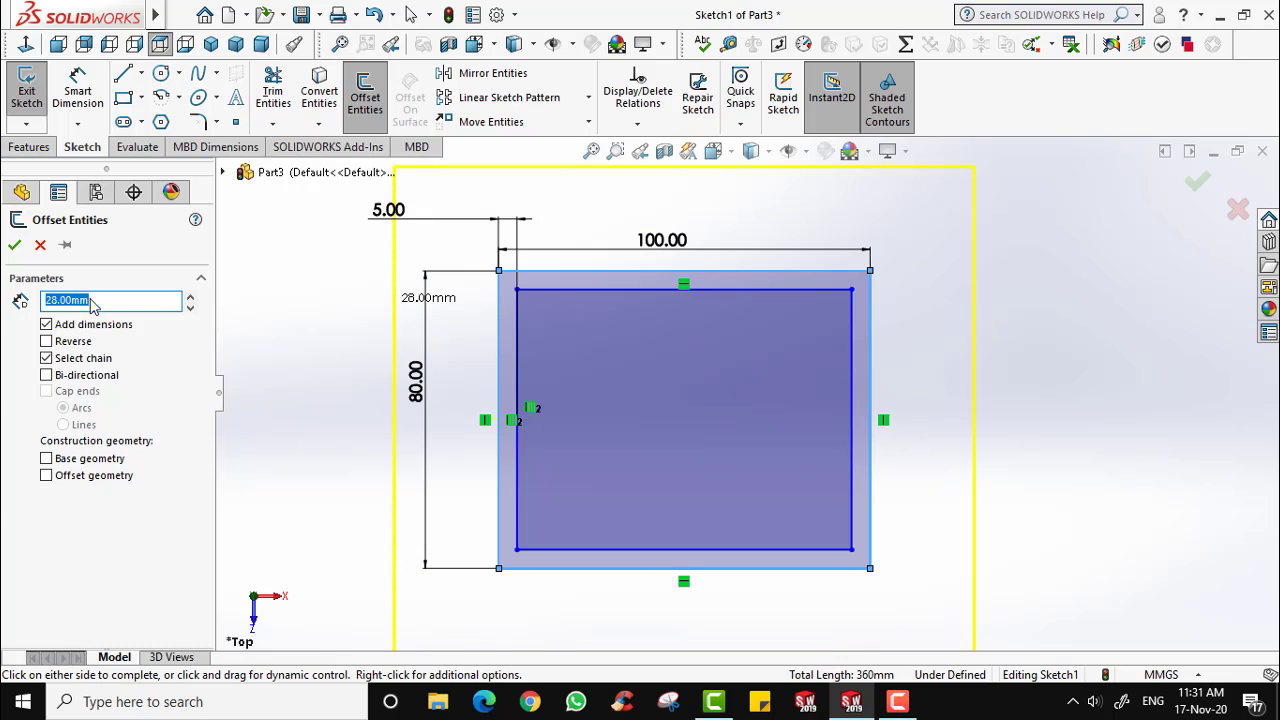
{"action": "type", "text": "5"}
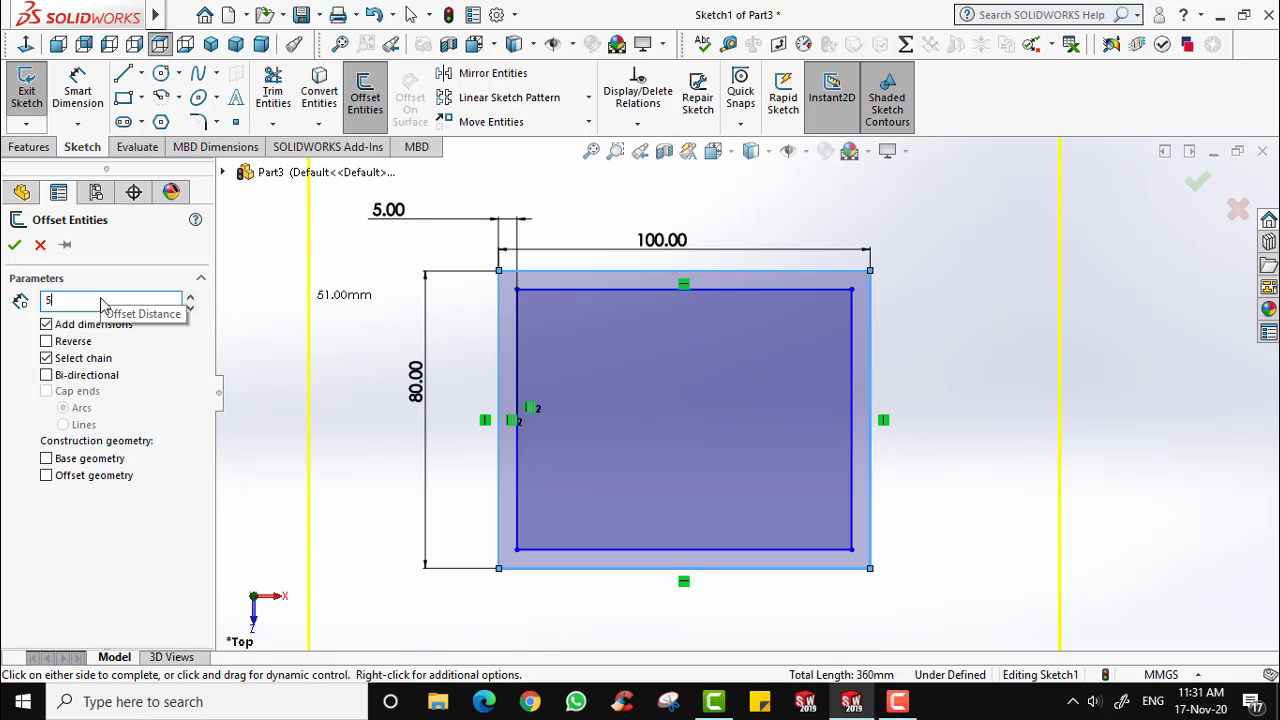
{"action": "key", "text": "Return"}
{"action": "left_click", "coordinate": [15, 246]}
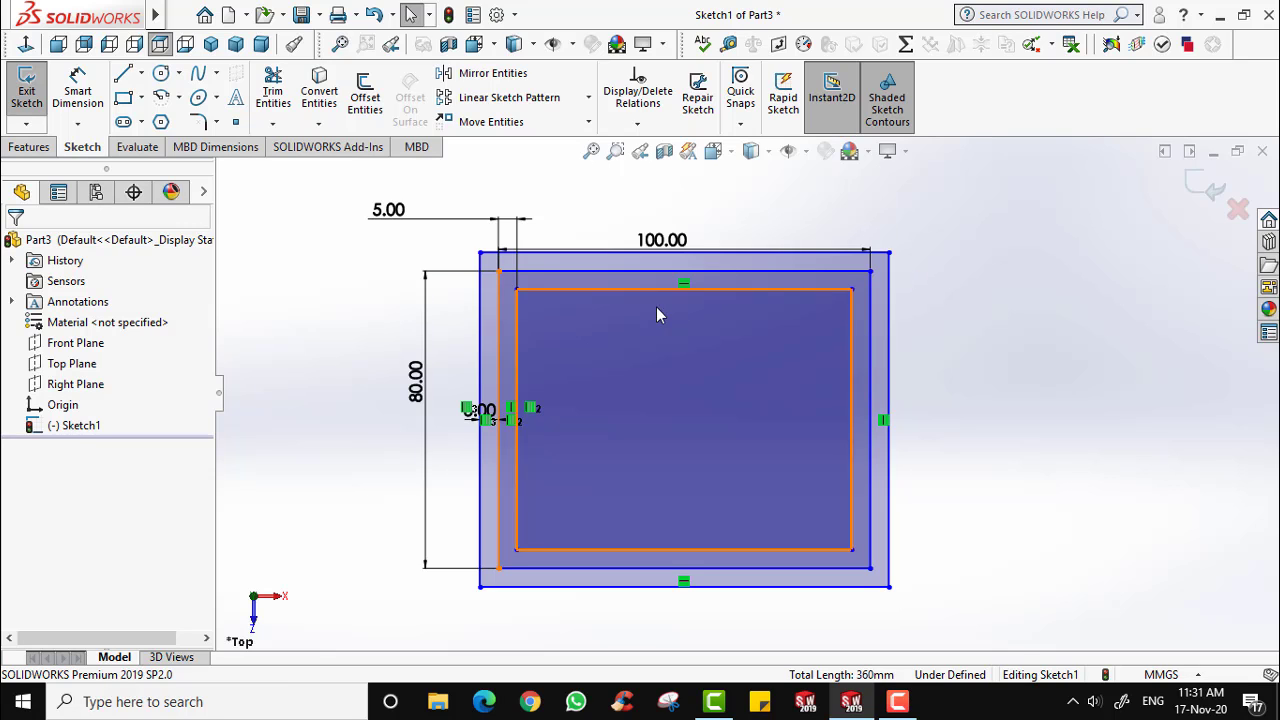
{"action": "left_click_drag", "start_coordinate": [468, 406], "coordinate": [282, 286]}
{"action": "left_click", "coordinate": [1104, 257]}
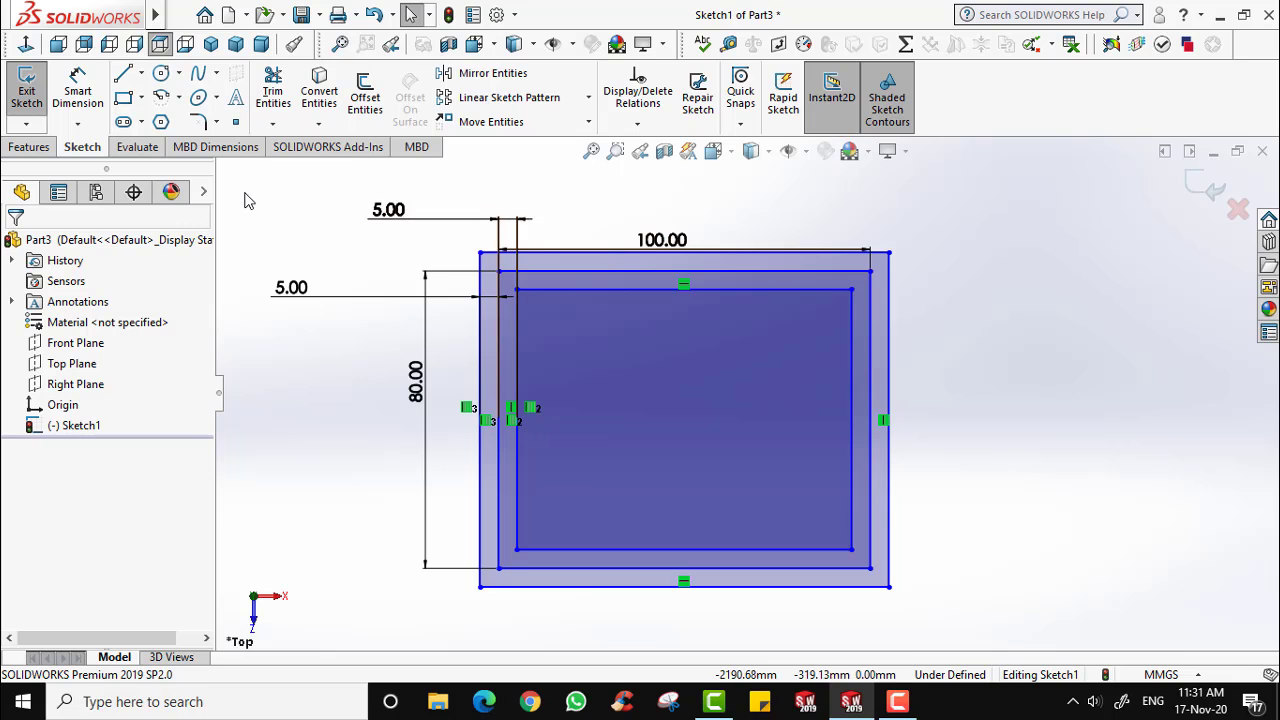
Delete the three rectangles with their dimensions and sketch a horizontal straight slot in their place.
{"action": "mouse_move", "coordinate": [240, 194]}
{"action": "left_mouse_down"}
{"action": "mouse_move", "coordinate": [329, 200]}
{"action": "mouse_move", "coordinate": [943, 571]}
{"action": "mouse_move", "coordinate": [962, 618]}
{"action": "left_mouse_up"}
{"action": "key", "text": "Delete"}
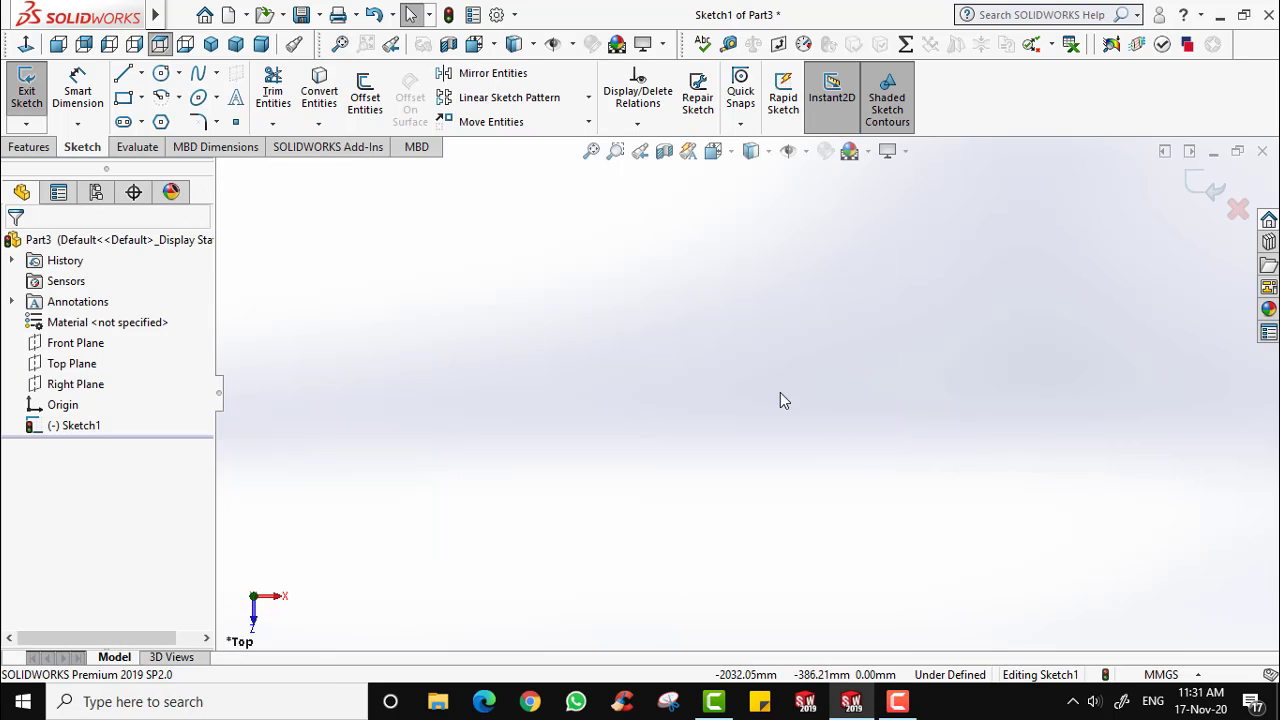
{"action": "left_click", "coordinate": [123, 122]}
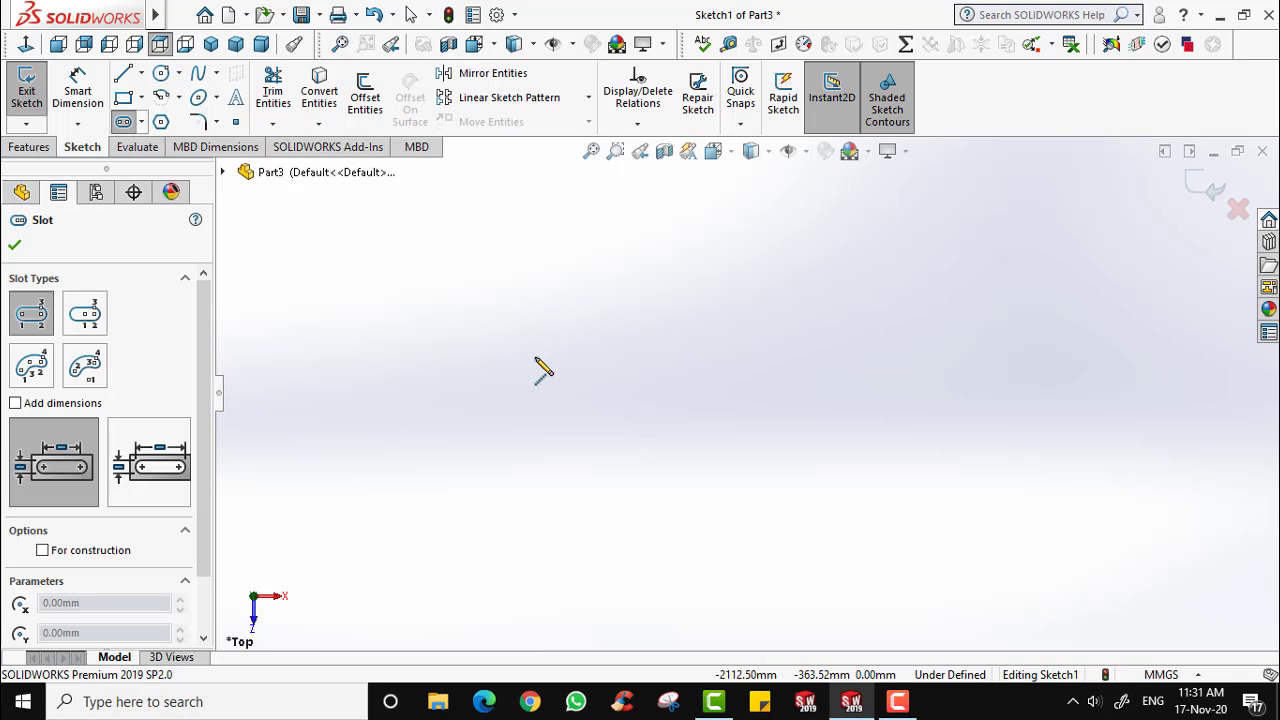
{"action": "left_click", "coordinate": [537, 365]}
{"action": "left_click", "coordinate": [900, 366]}
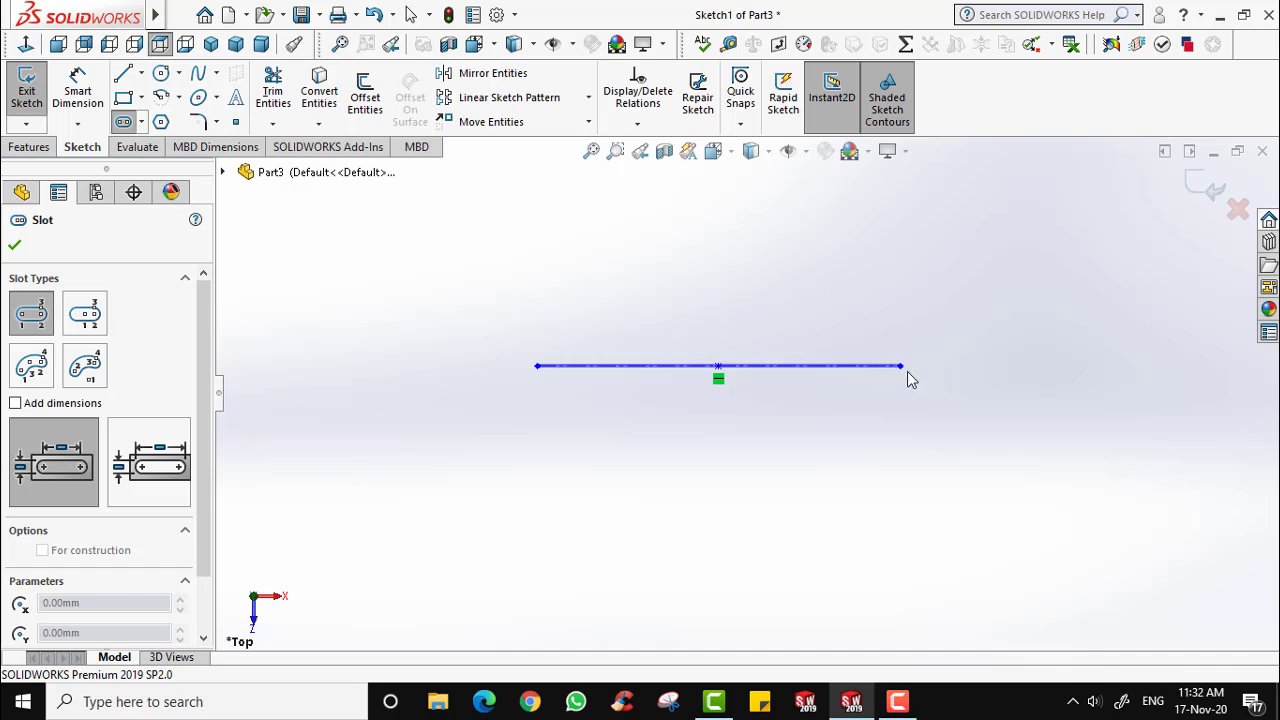
{"action": "left_click", "coordinate": [970, 410]}
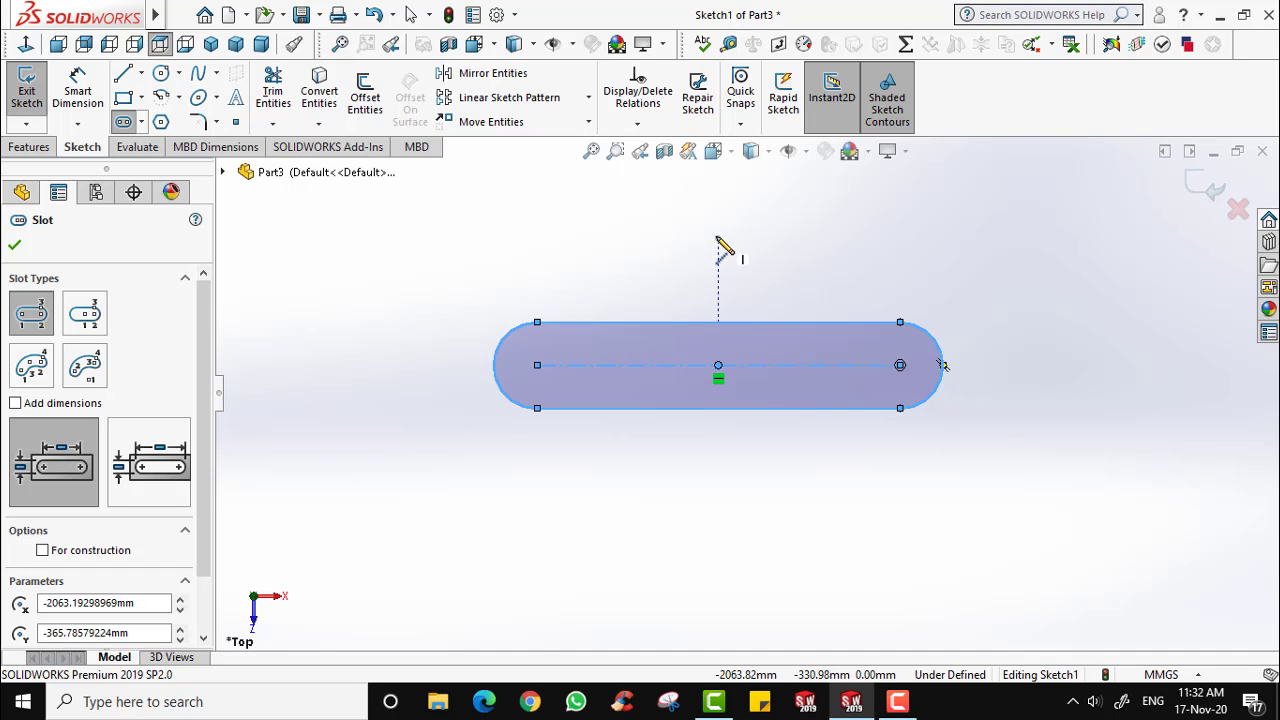
{"action": "key", "text": "Escape"}
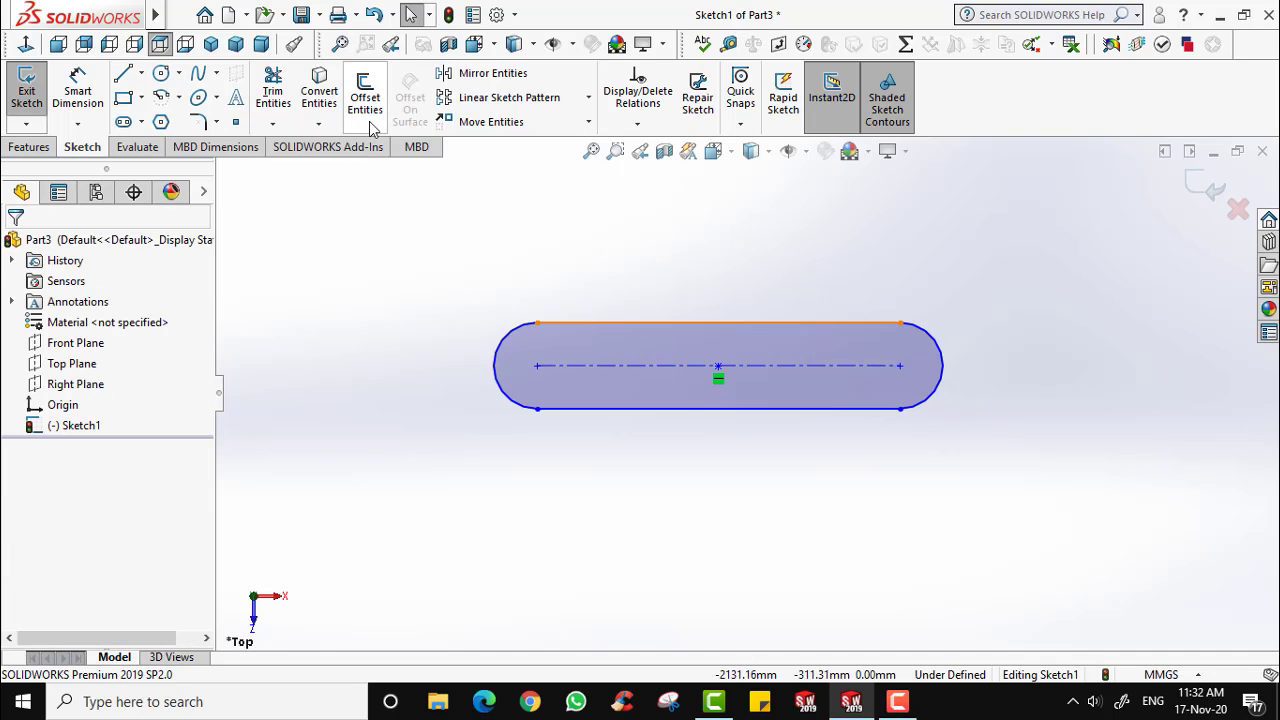
Offset the slot outward by 10 mm with Offset Entities and place the offset dimension right of the slots.
{"action": "left_click", "coordinate": [764, 346]}
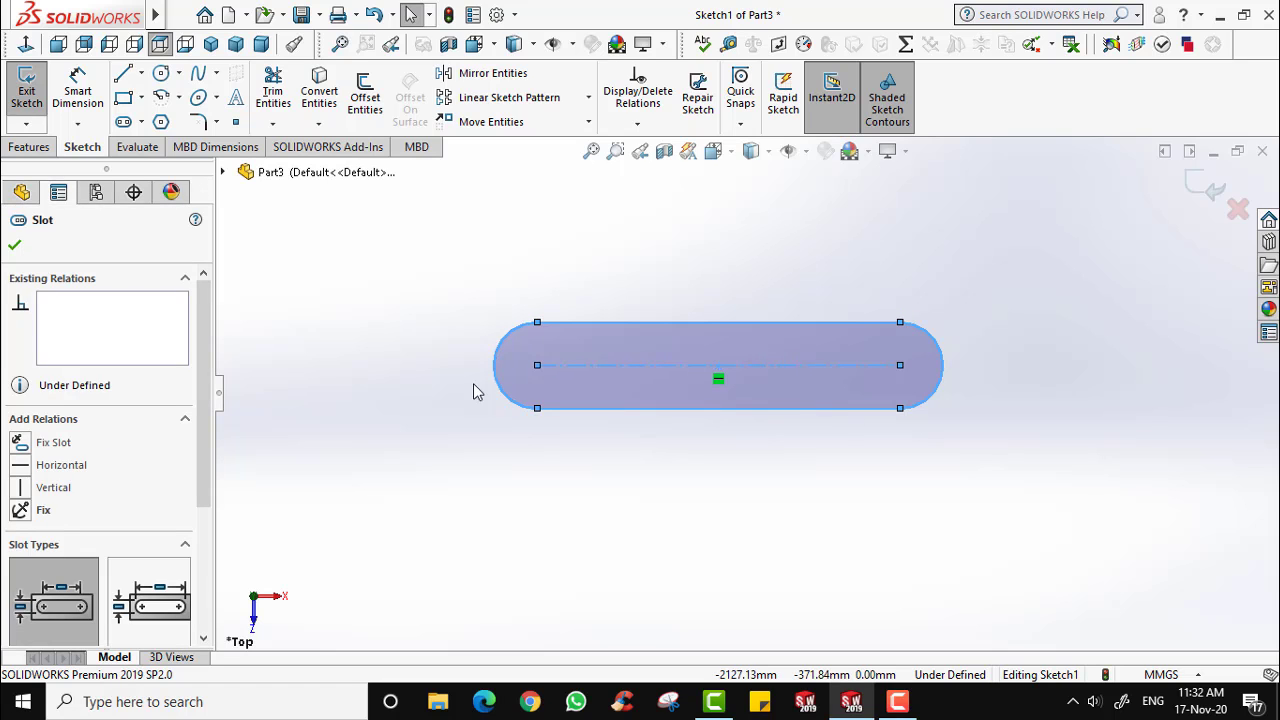
{"action": "left_click", "coordinate": [359, 116]}
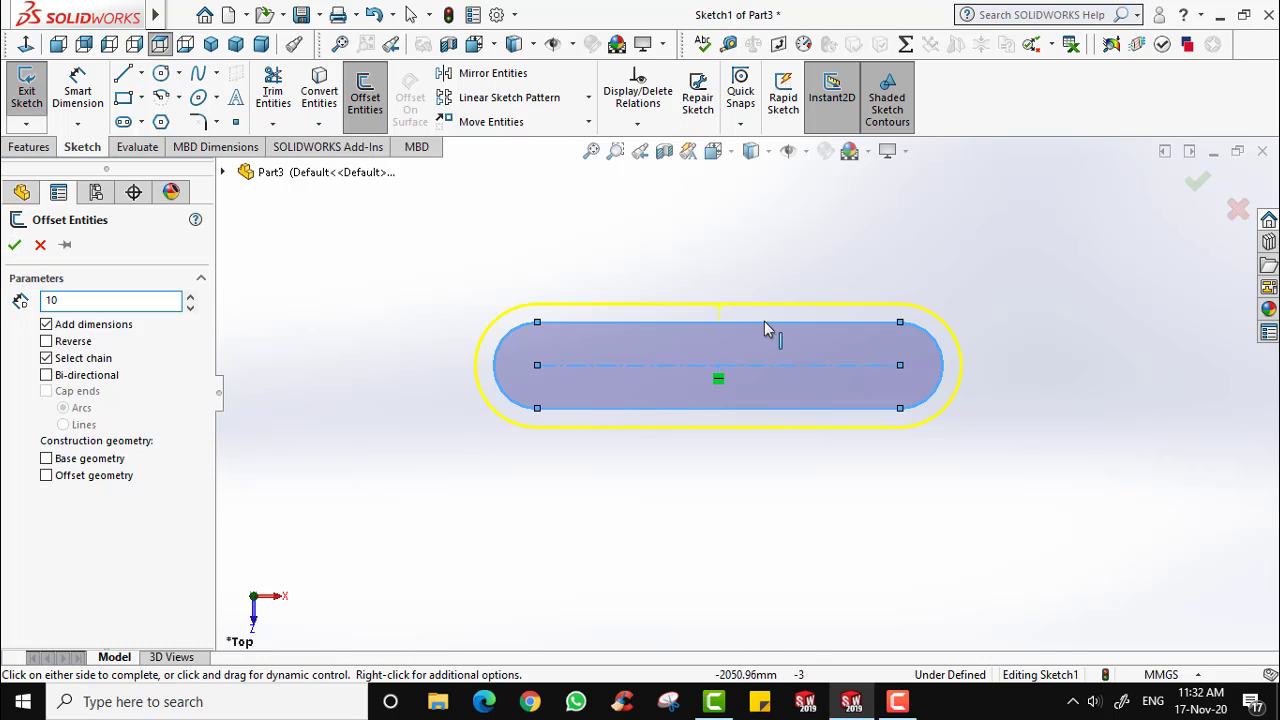
{"action": "left_click", "coordinate": [810, 256]}
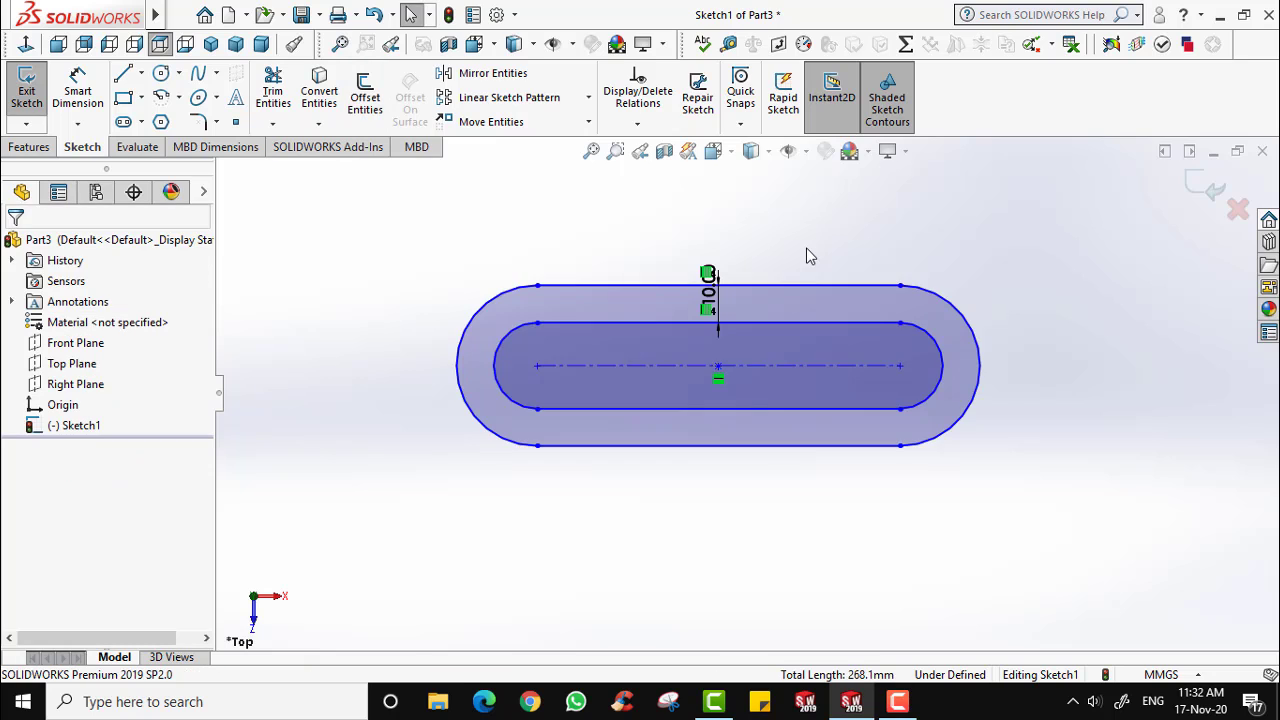
{"action": "left_click", "coordinate": [755, 317]}
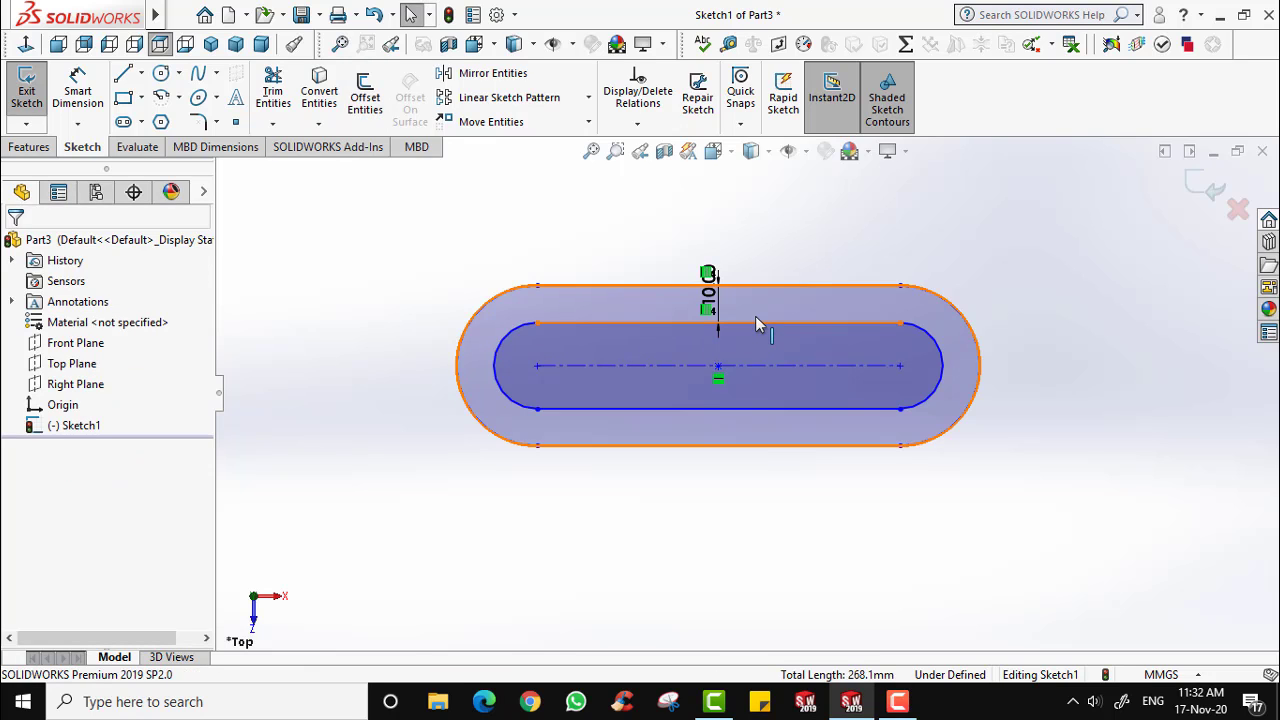
{"action": "left_click_drag", "start_coordinate": [708, 292], "coordinate": [1029, 284]}
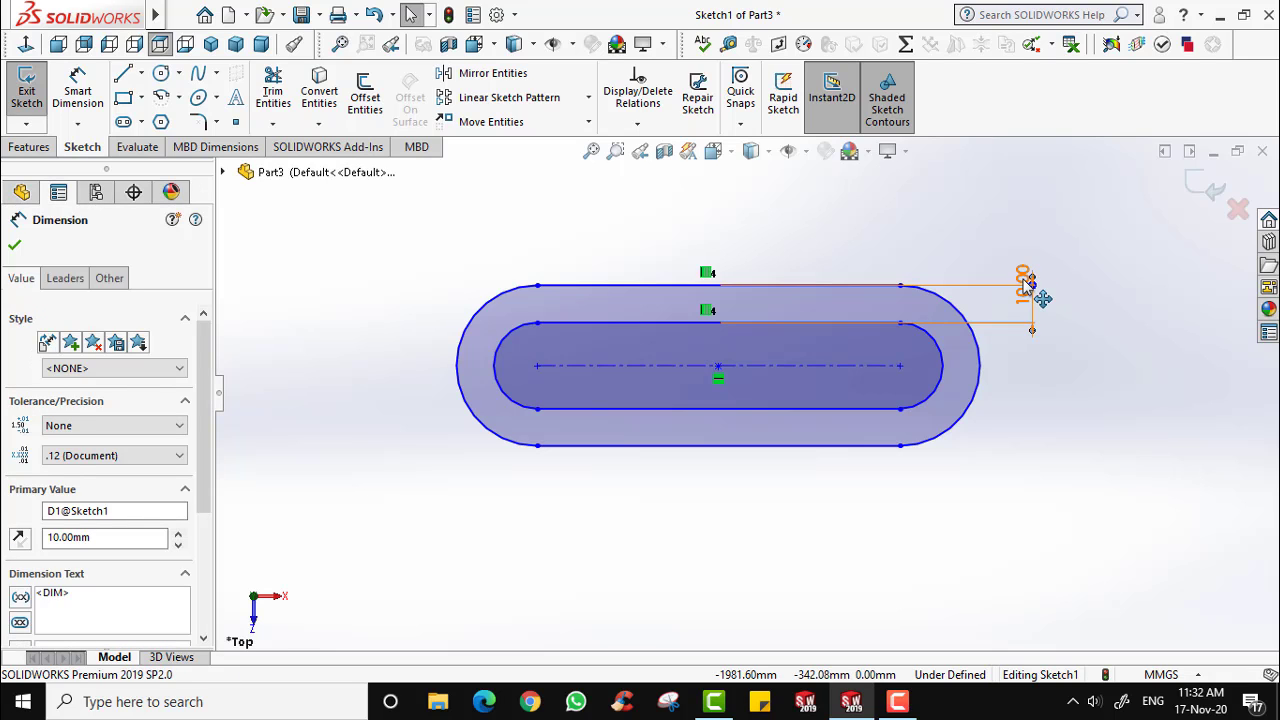
Delete both slots with their dimension and sketch a six-sided polygon with an inscribed circle about 94 mm in diameter.
{"action": "left_click_drag", "start_coordinate": [1128, 224], "coordinate": [452, 515]}
{"action": "key", "text": "Delete"}
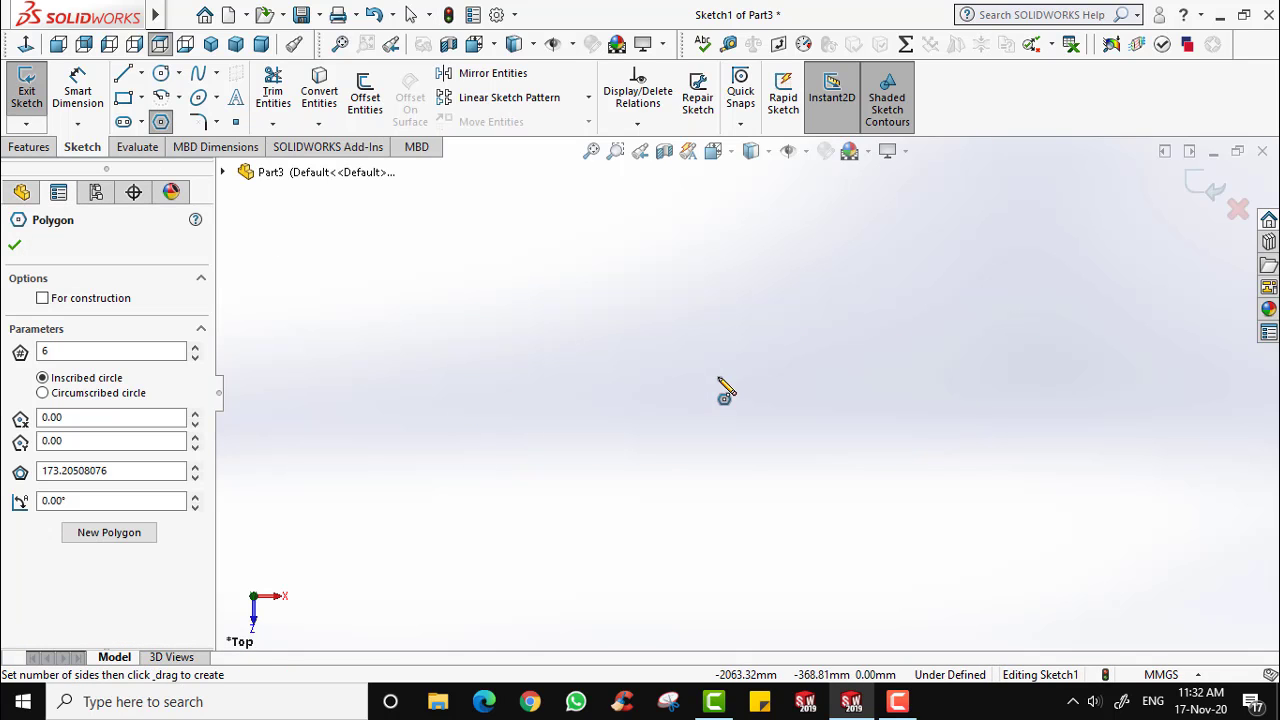
{"action": "left_click", "coordinate": [711, 376]}
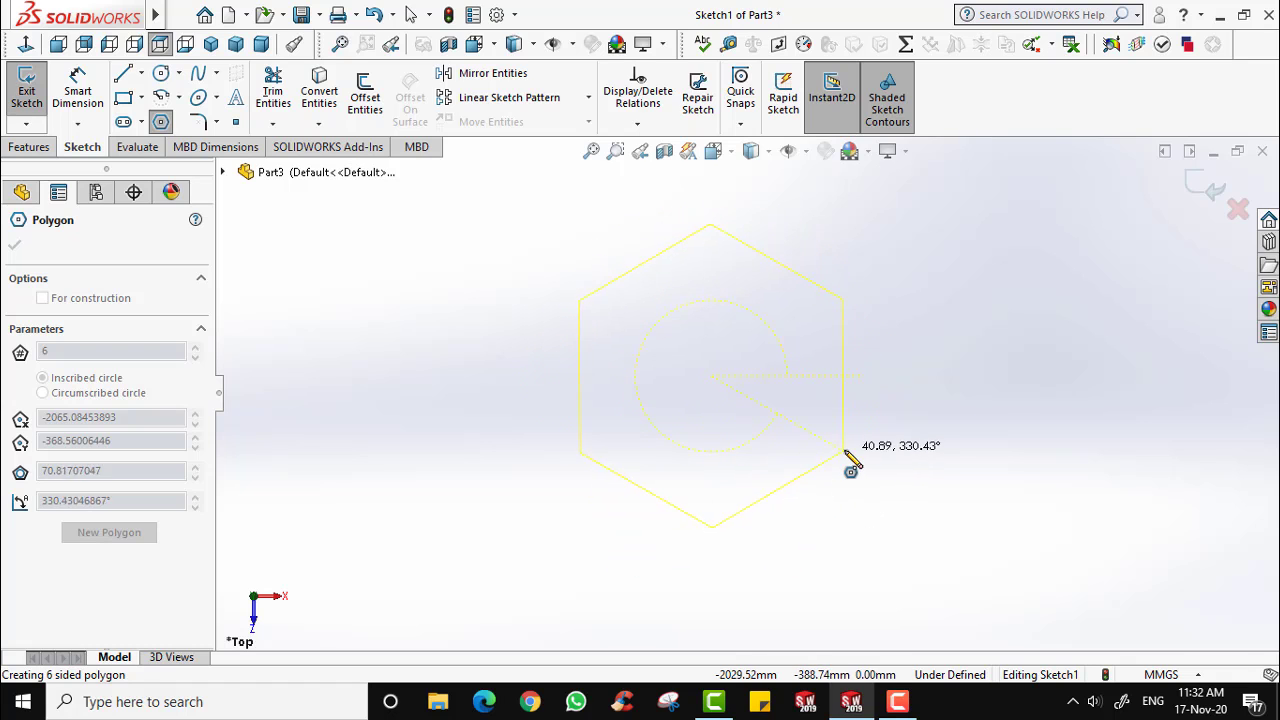
{"action": "left_click", "coordinate": [909, 419]}
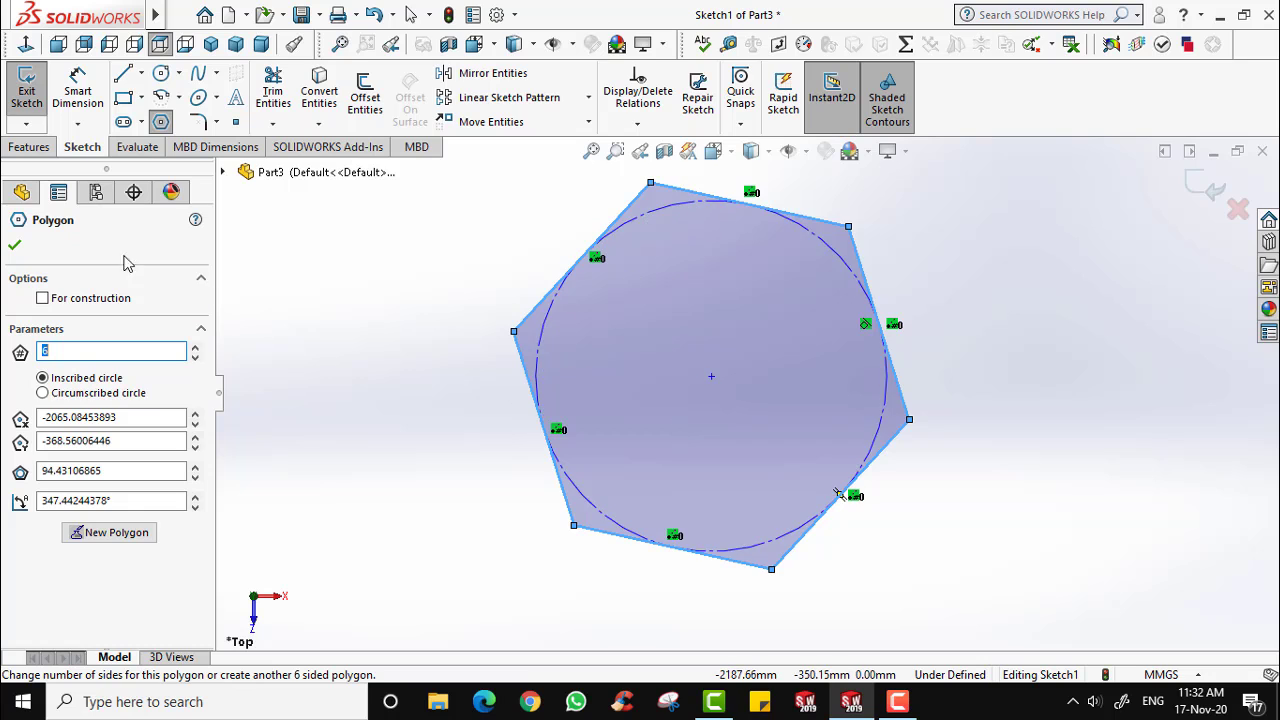
Accept the six-sided polygon and leave the Polygon tool without adding another one.
{"action": "left_click", "coordinate": [15, 247]}
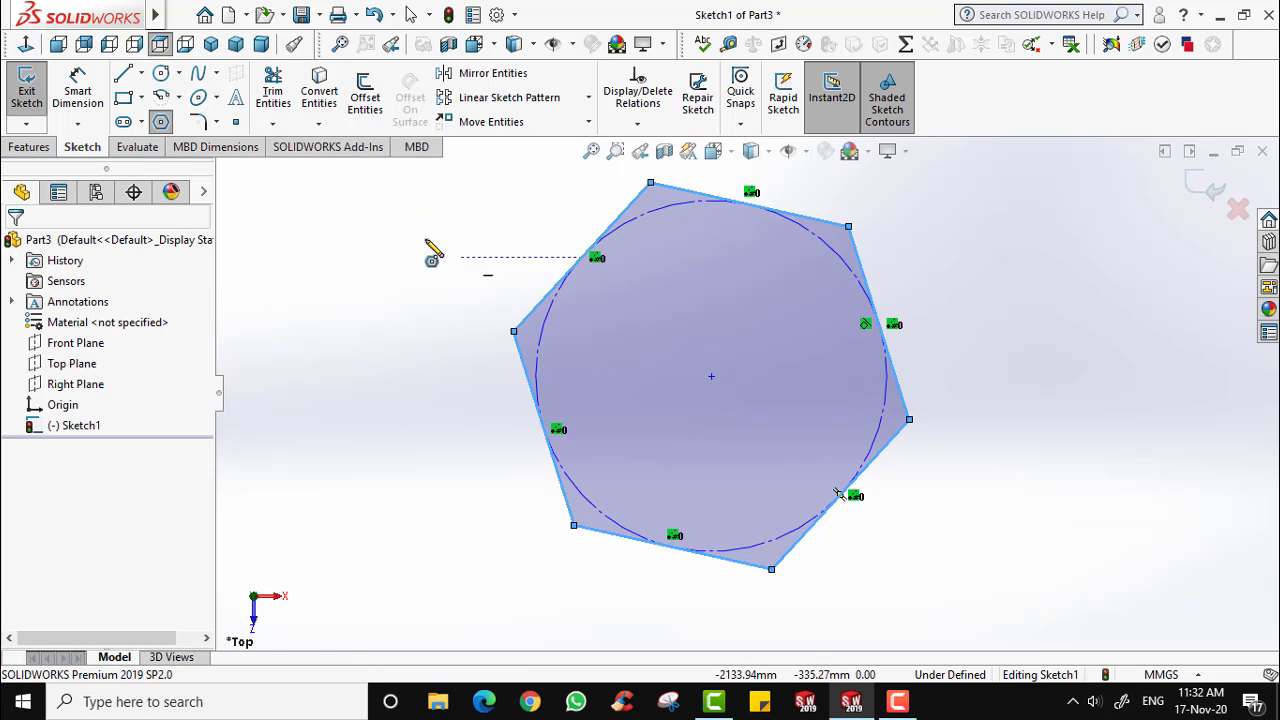
{"action": "left_click", "coordinate": [932, 272]}
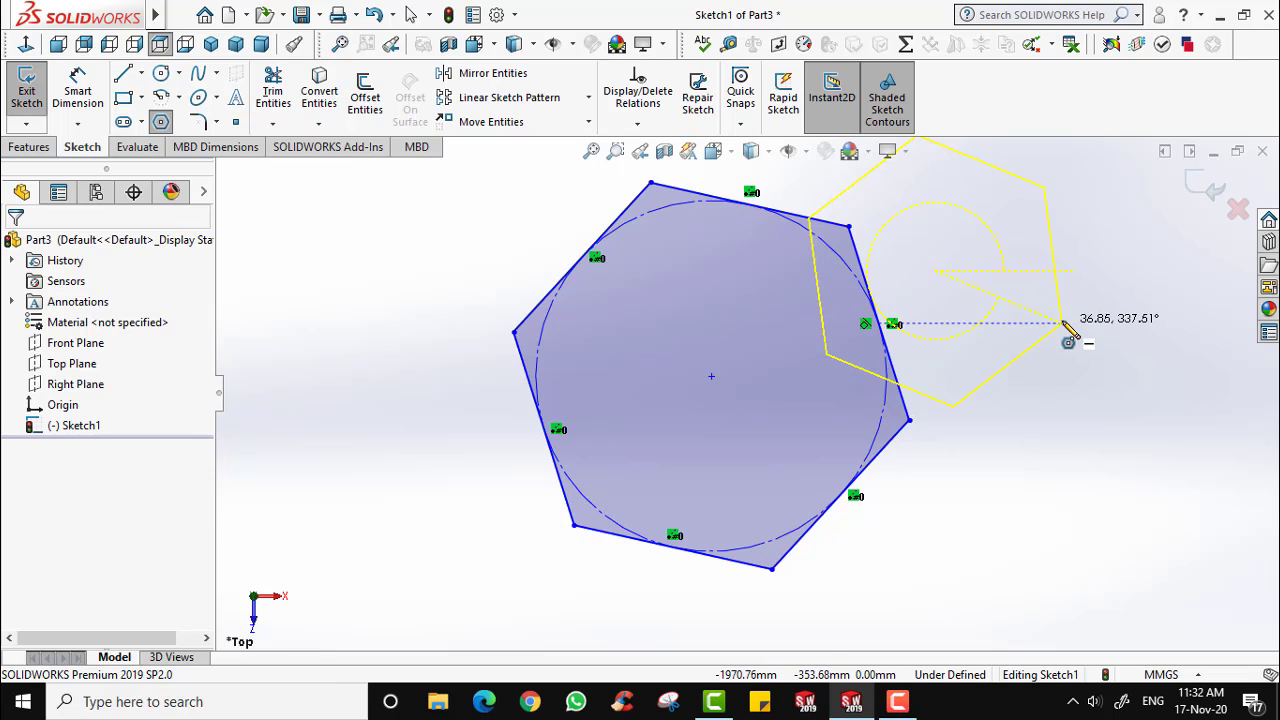
{"action": "key", "text": "Escape"}
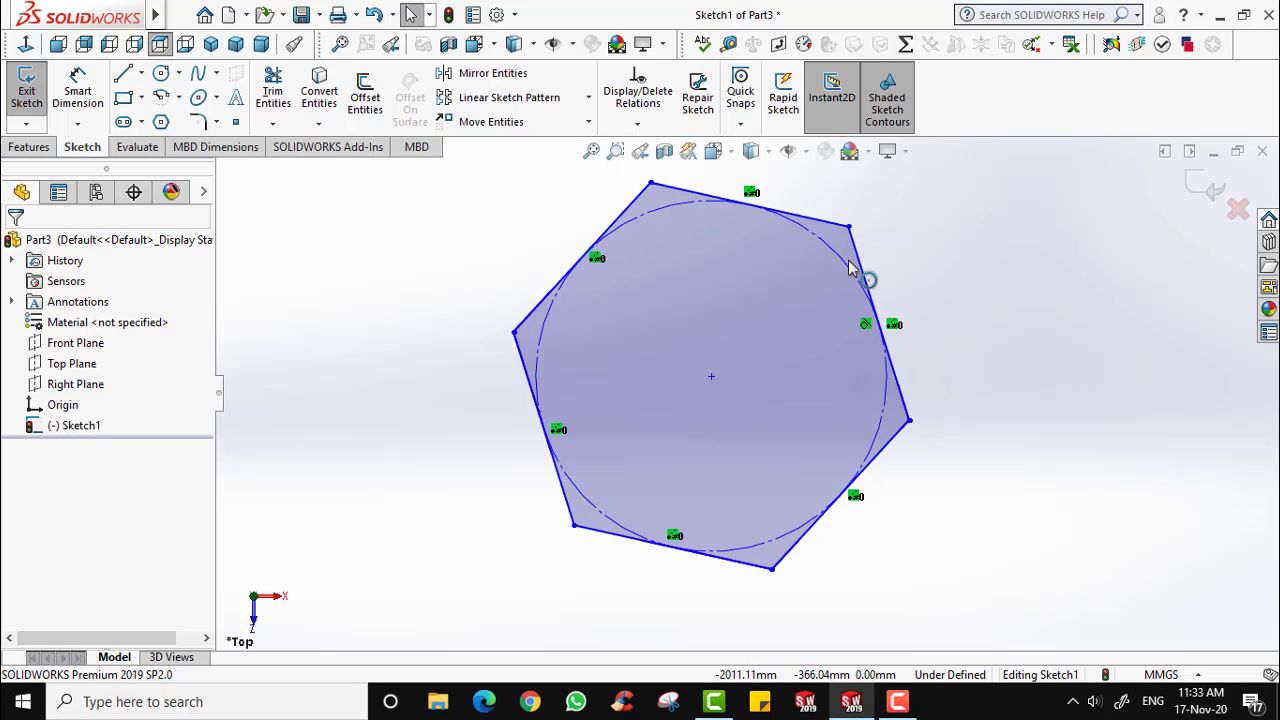
Offset the whole hexagon outward by 2 mm and move the offset dimension clear of its upper-right corner.
{"action": "left_click", "coordinate": [760, 323]}
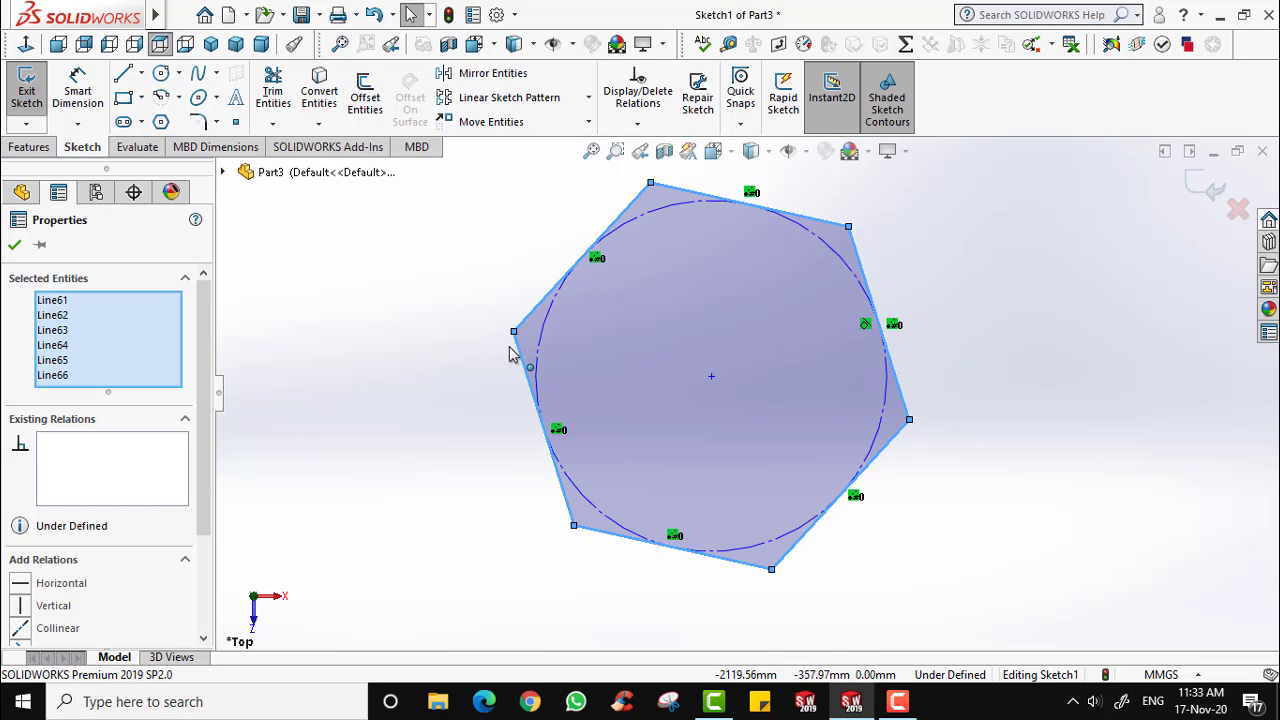
{"action": "left_click", "coordinate": [366, 105]}
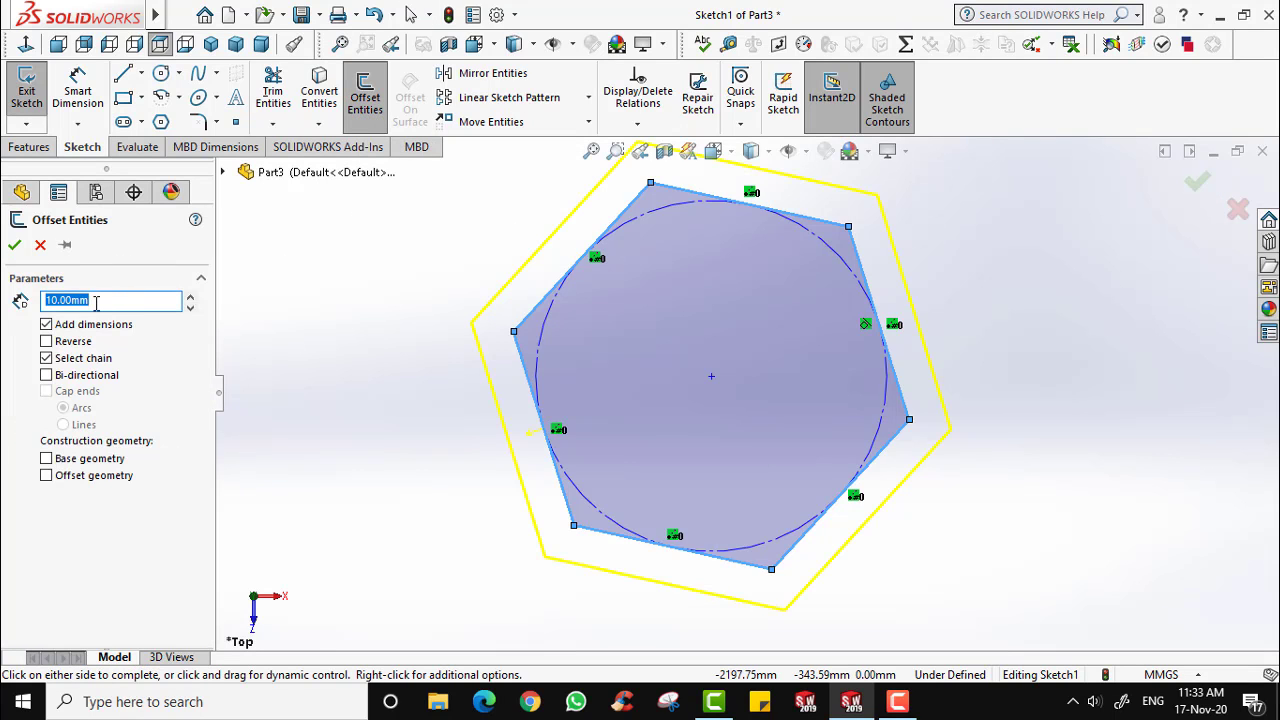
{"action": "type", "text": "2"}
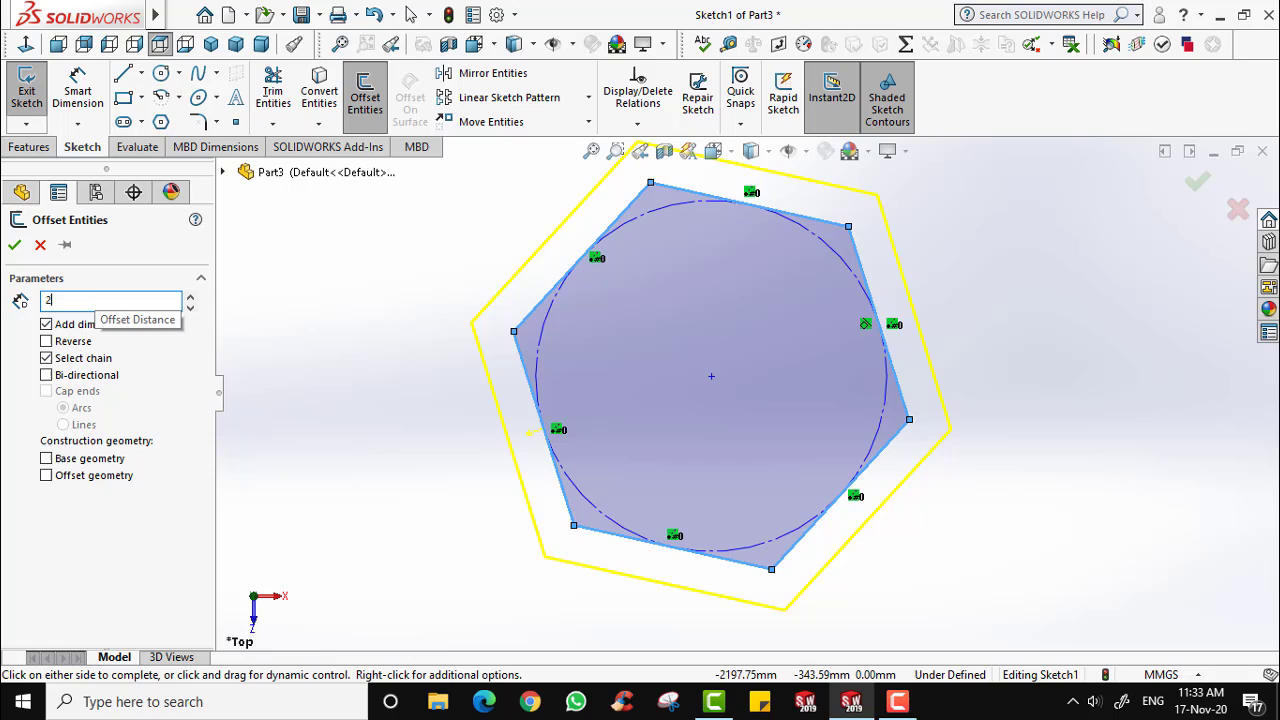
{"action": "left_click", "coordinate": [514, 204]}
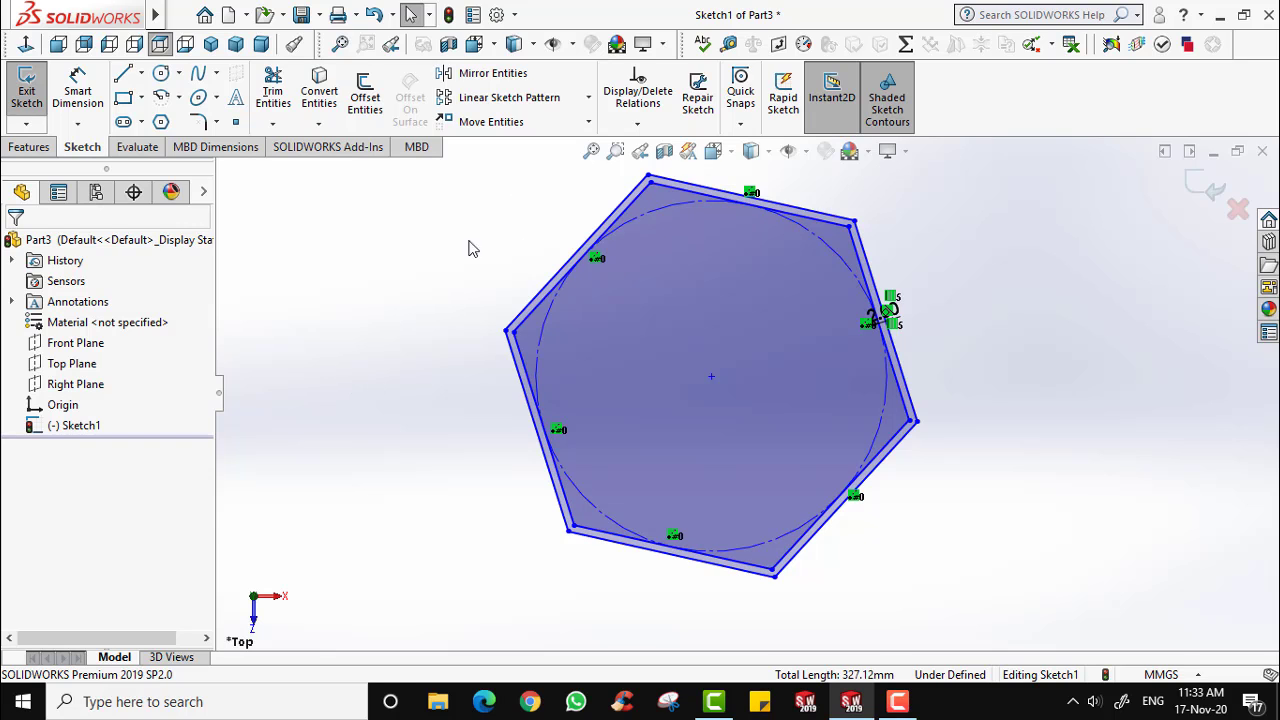
{"action": "left_click", "coordinate": [872, 318]}
{"action": "left_click_drag", "start_coordinate": [940, 201], "coordinate": [952, 201]}
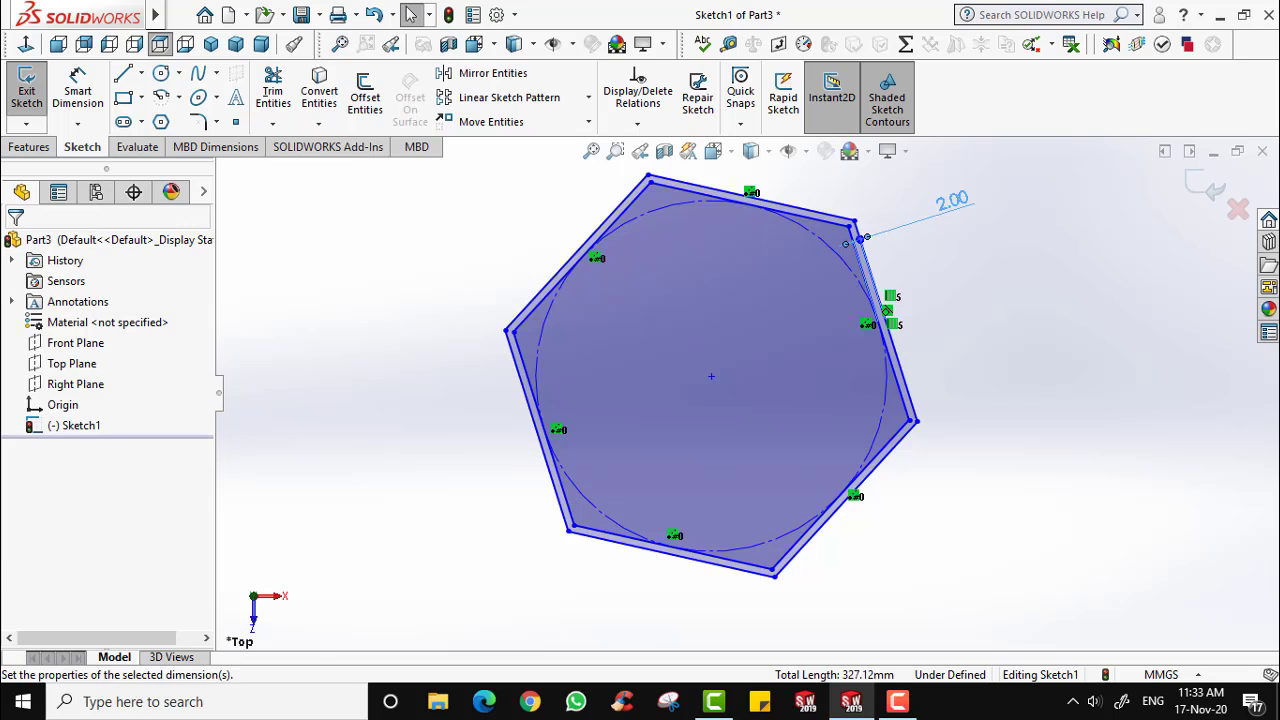
{"action": "left_click", "coordinate": [992, 244]}
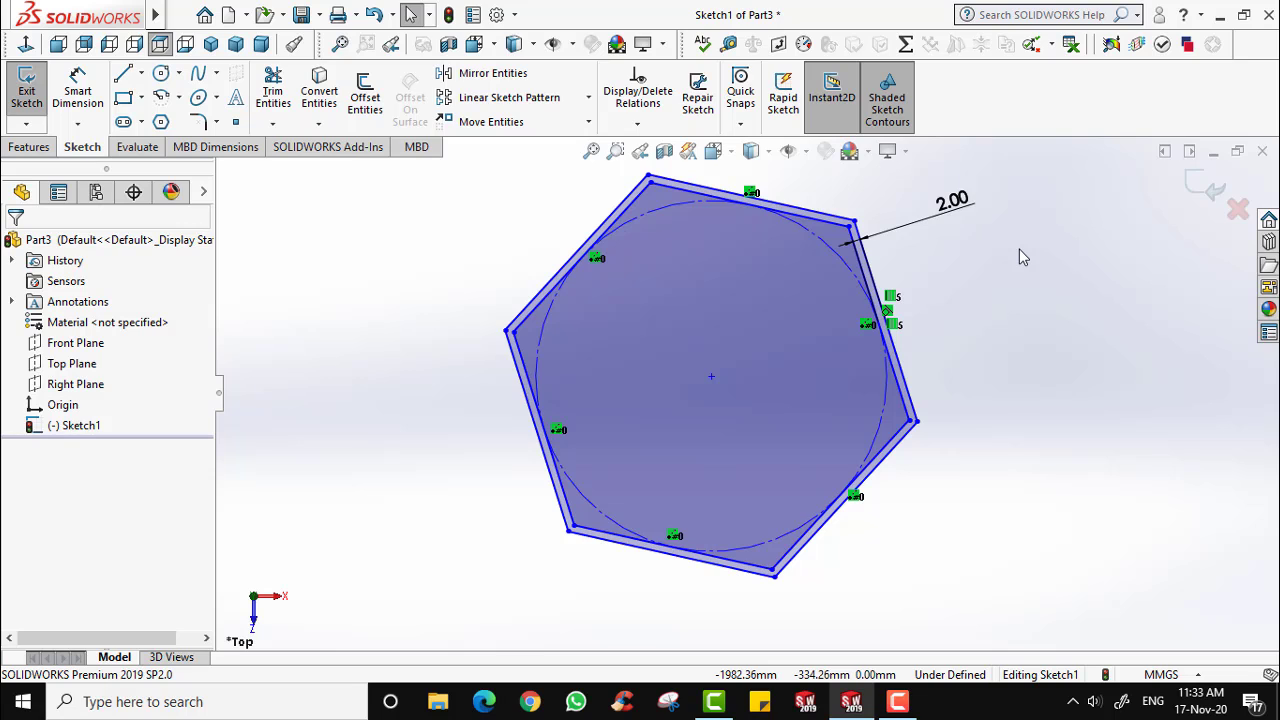
Delete all the sketch geometry and draw an open wavy spline through seven points, about 223 mm long.
{"action": "key", "text": "ctrl+a"}
{"action": "key", "text": "Delete"}
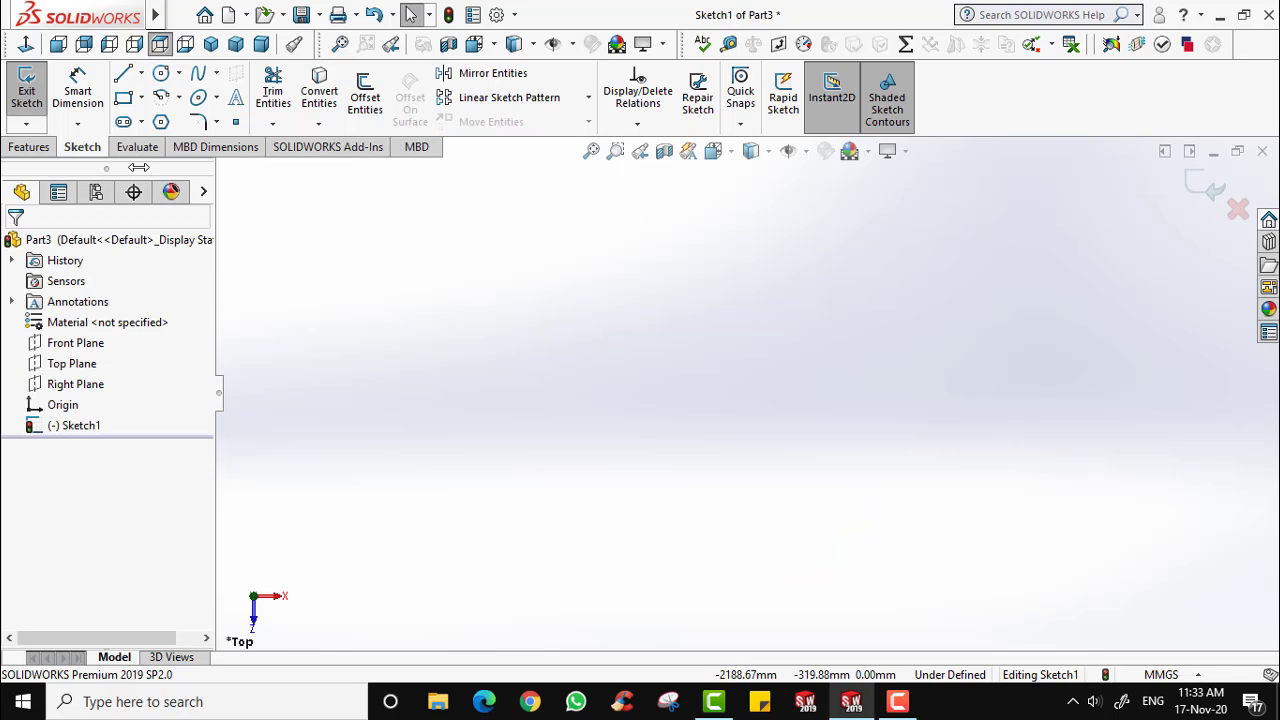
{"action": "left_click", "coordinate": [197, 73]}
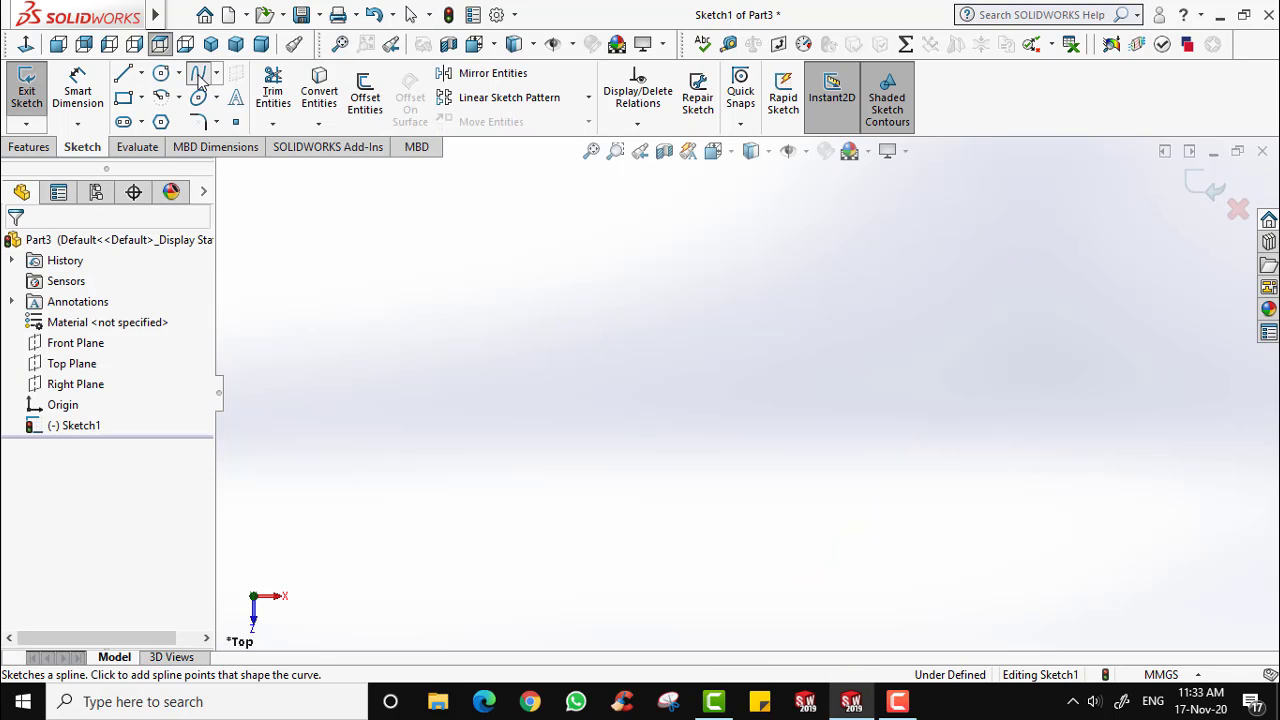
{"action": "left_click", "coordinate": [395, 314]}
{"action": "left_click", "coordinate": [593, 281]}
{"action": "left_click", "coordinate": [671, 347]}
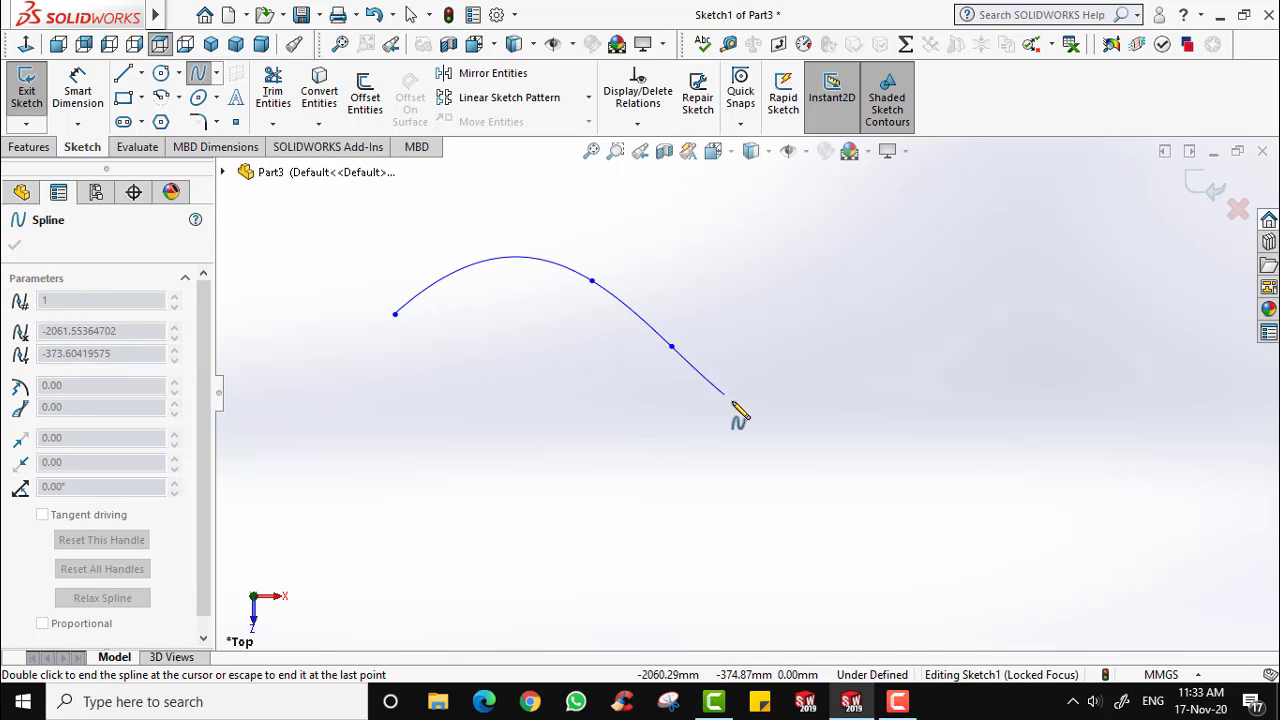
{"action": "left_click", "coordinate": [776, 426]}
{"action": "left_click", "coordinate": [921, 377]}
{"action": "left_click", "coordinate": [1021, 304]}
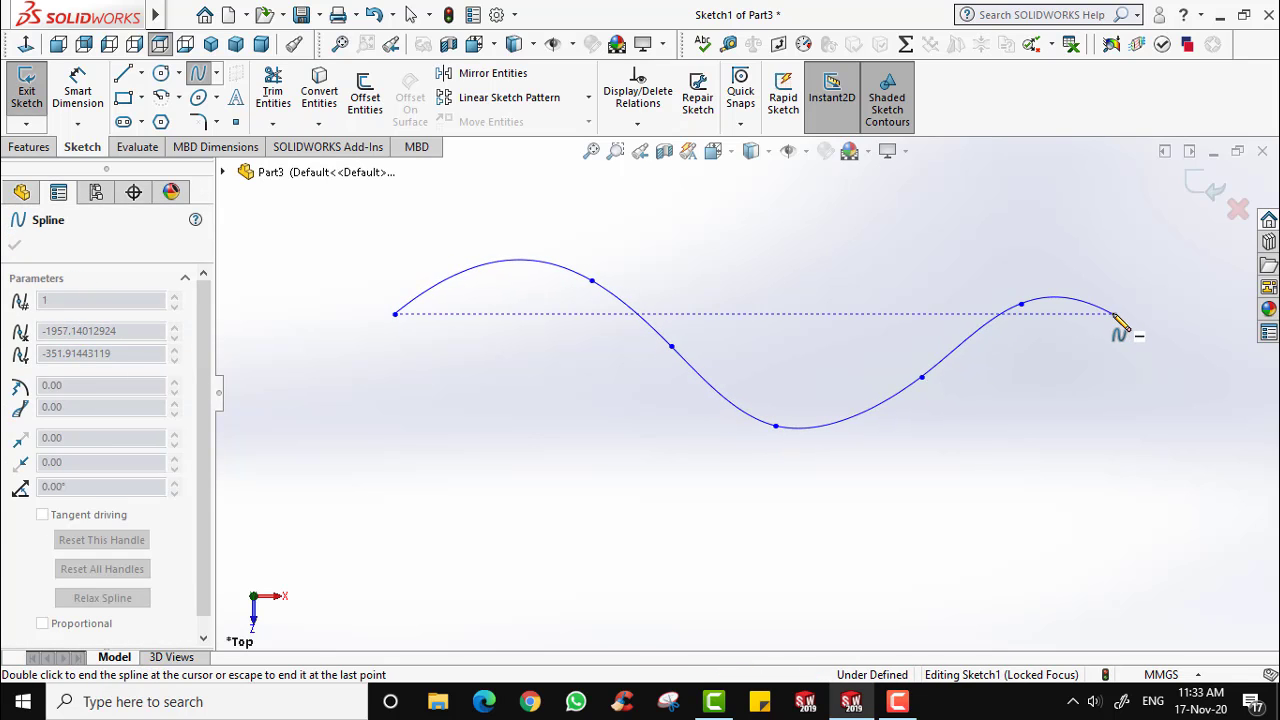
{"action": "double_click", "coordinate": [1114, 315]}
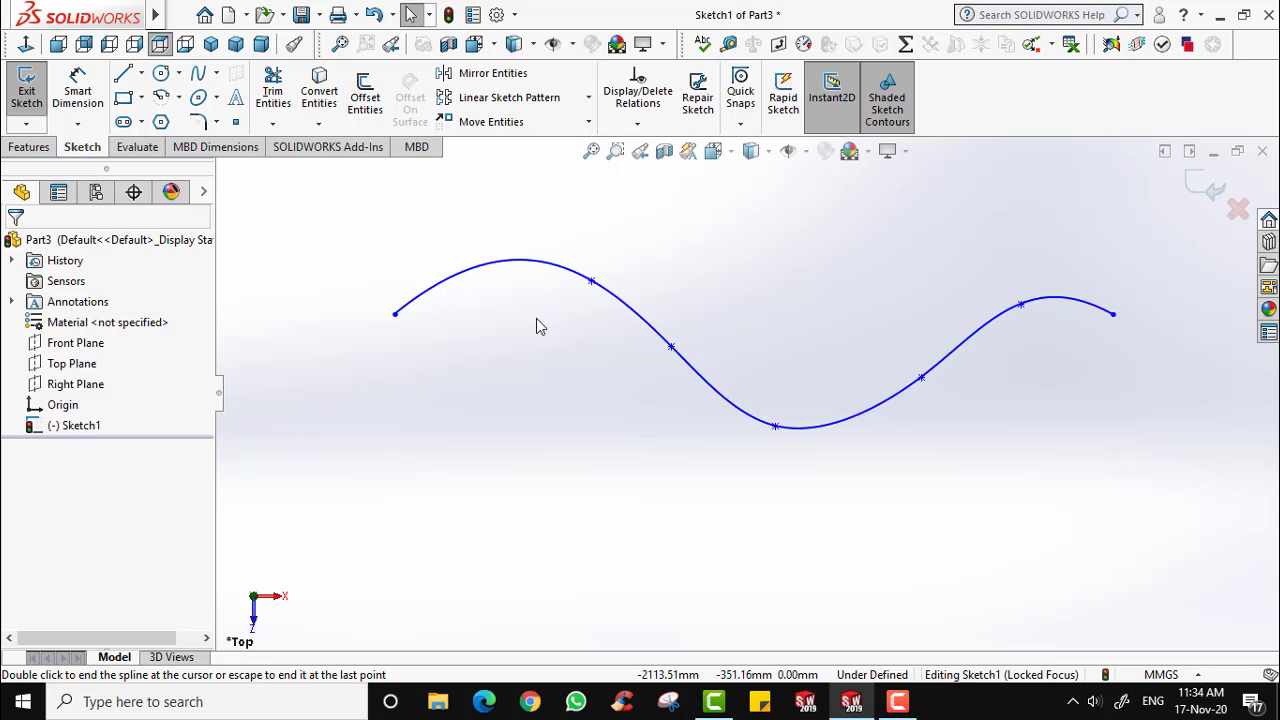
Offset the spline by 5 mm to its upper side, with the offset dimension added.
{"action": "left_click", "coordinate": [536, 270]}
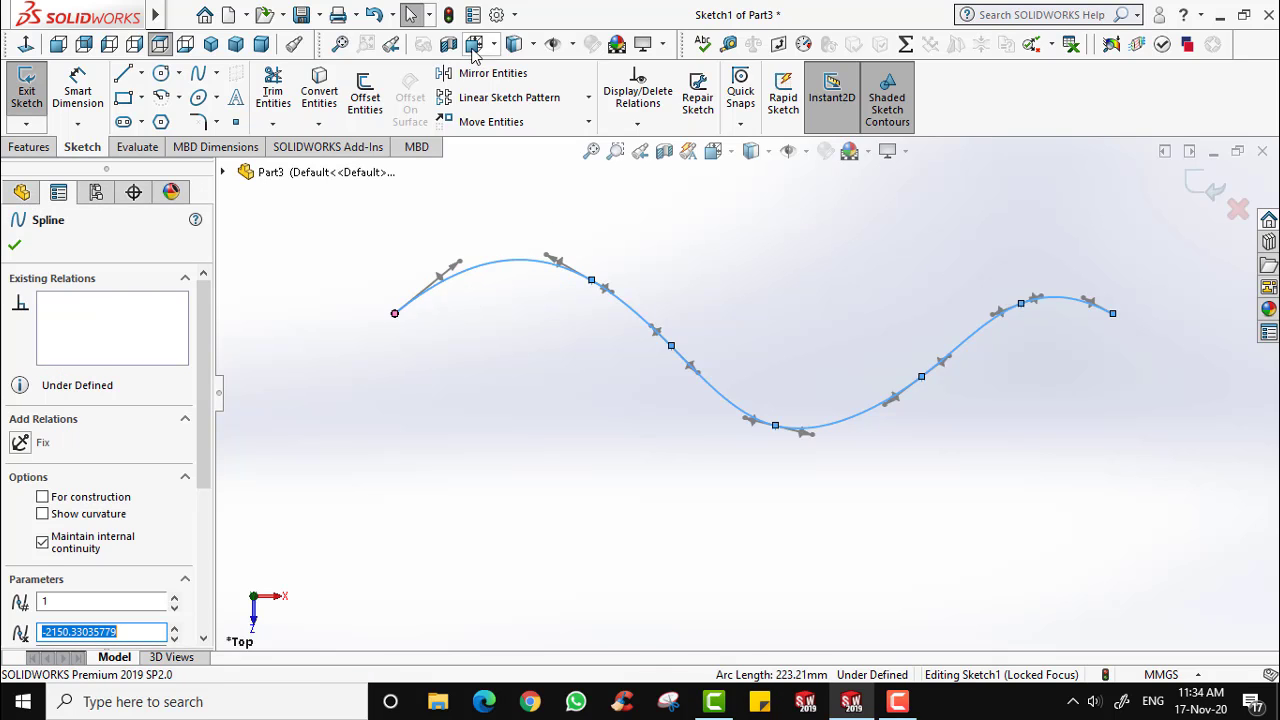
{"action": "left_click", "coordinate": [372, 92]}
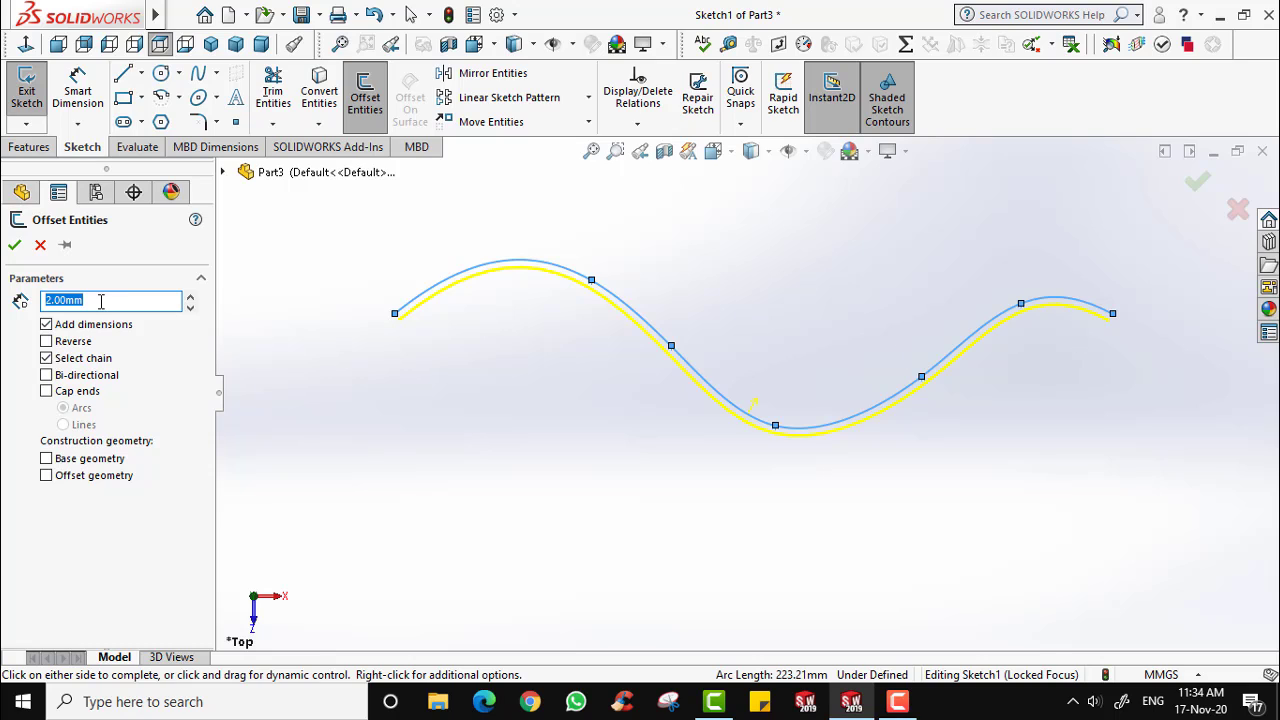
{"action": "type", "text": "5"}
{"action": "left_click", "coordinate": [803, 352]}
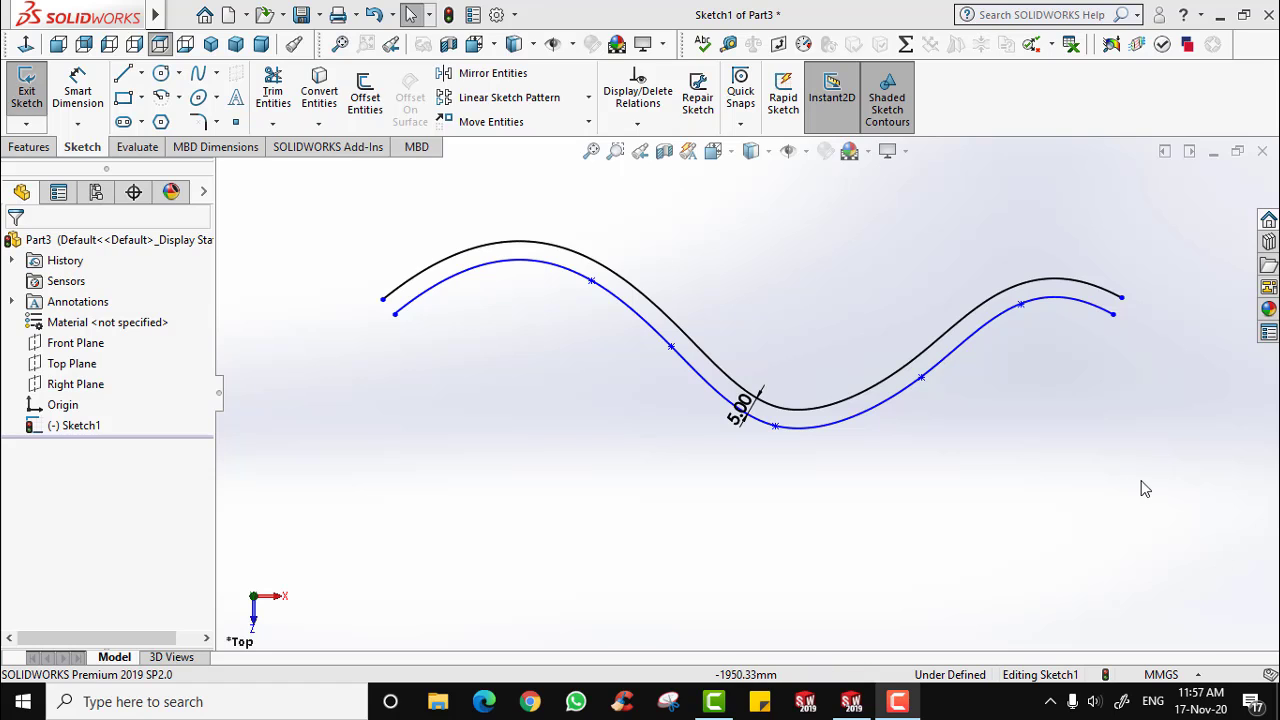
Delete both splines and bring the sketch origin back into view, looking normal to the sketch plane.
{"action": "key", "text": "ctrl+a"}
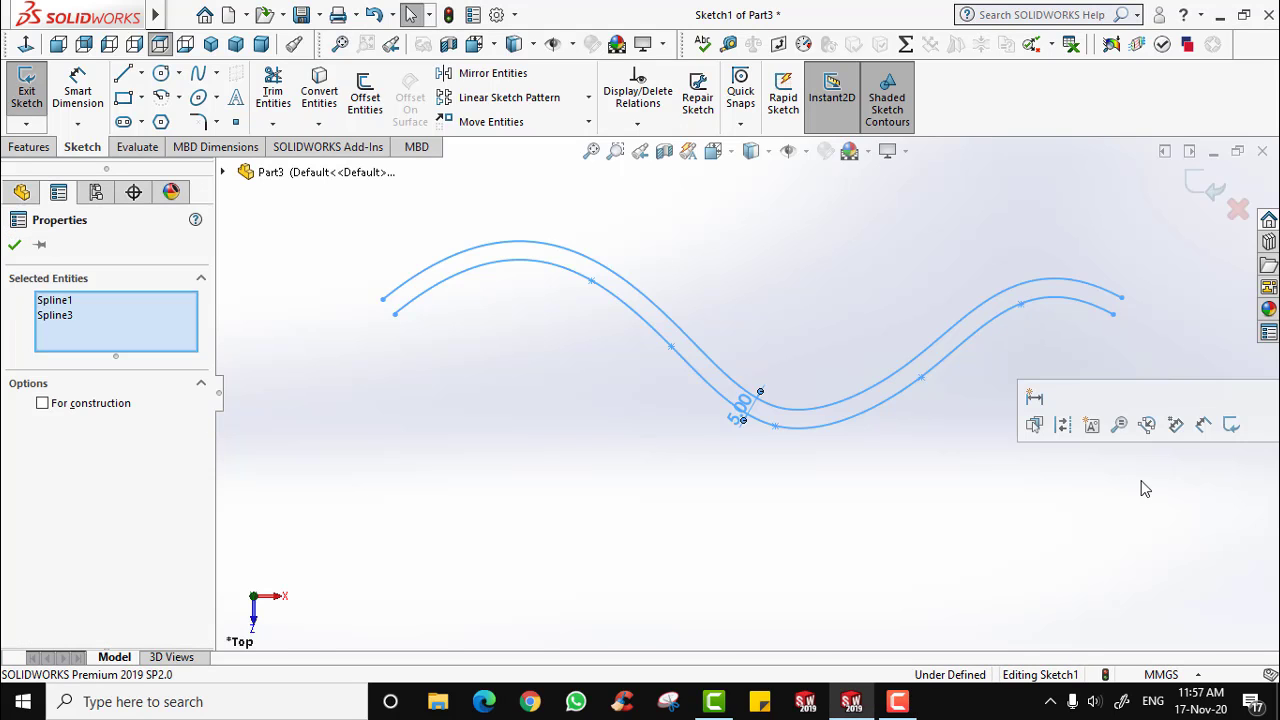
{"action": "key", "text": "Delete"}
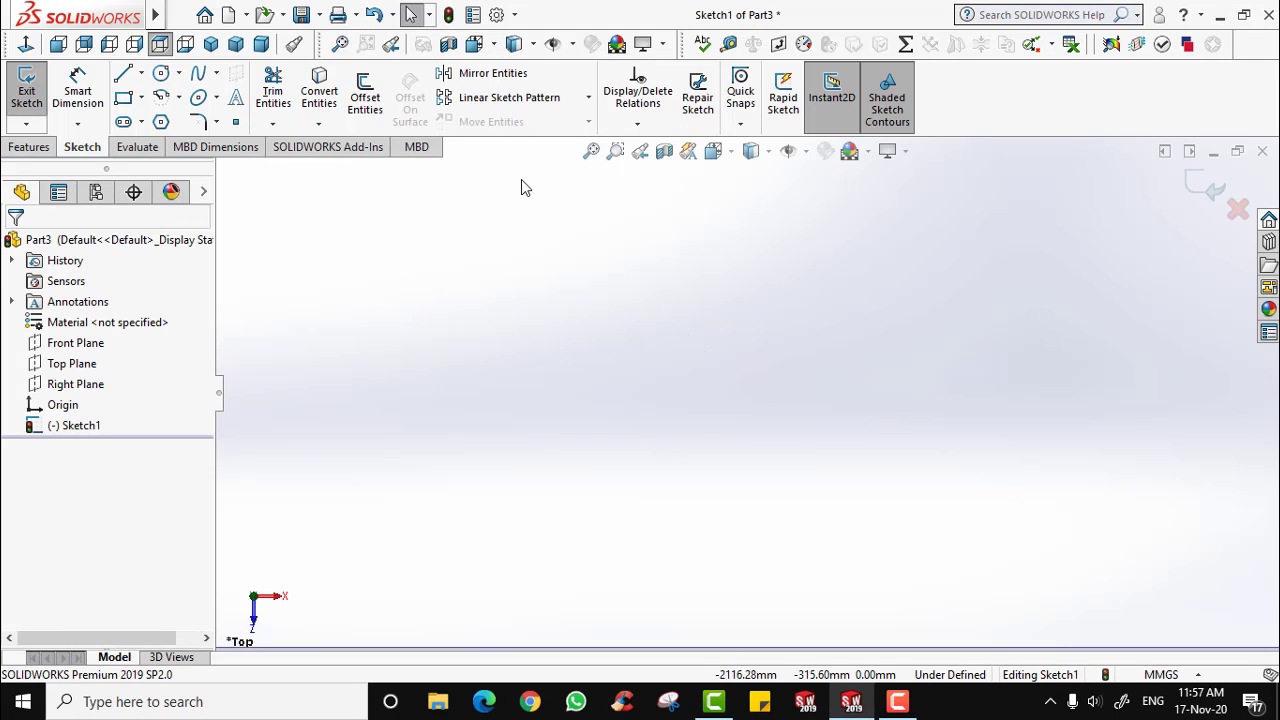
{"action": "left_click", "coordinate": [790, 306]}
{"action": "left_click", "coordinate": [591, 150]}
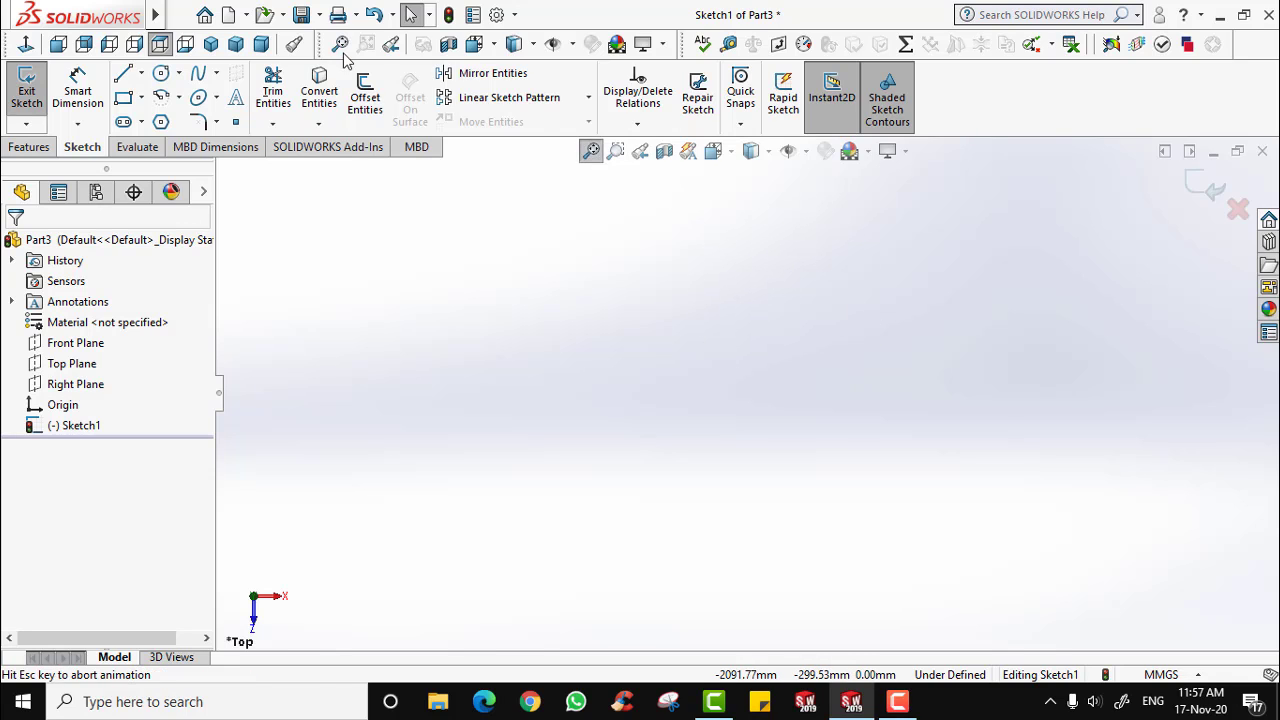
{"action": "left_click", "coordinate": [210, 44]}
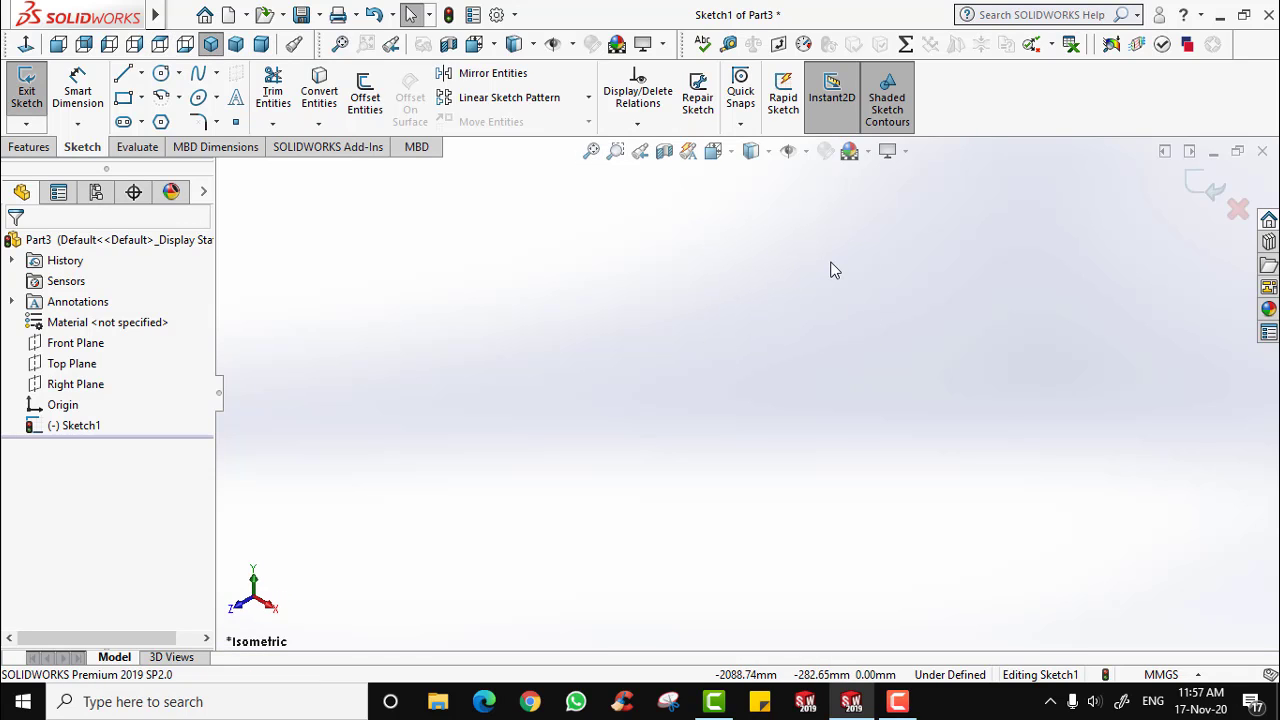
{"action": "scroll", "coordinate": [834, 270], "scroll_direction": "up", "scroll_amount": 3}
{"action": "scroll", "coordinate": [971, 540], "scroll_direction": "down", "scroll_amount": 8}
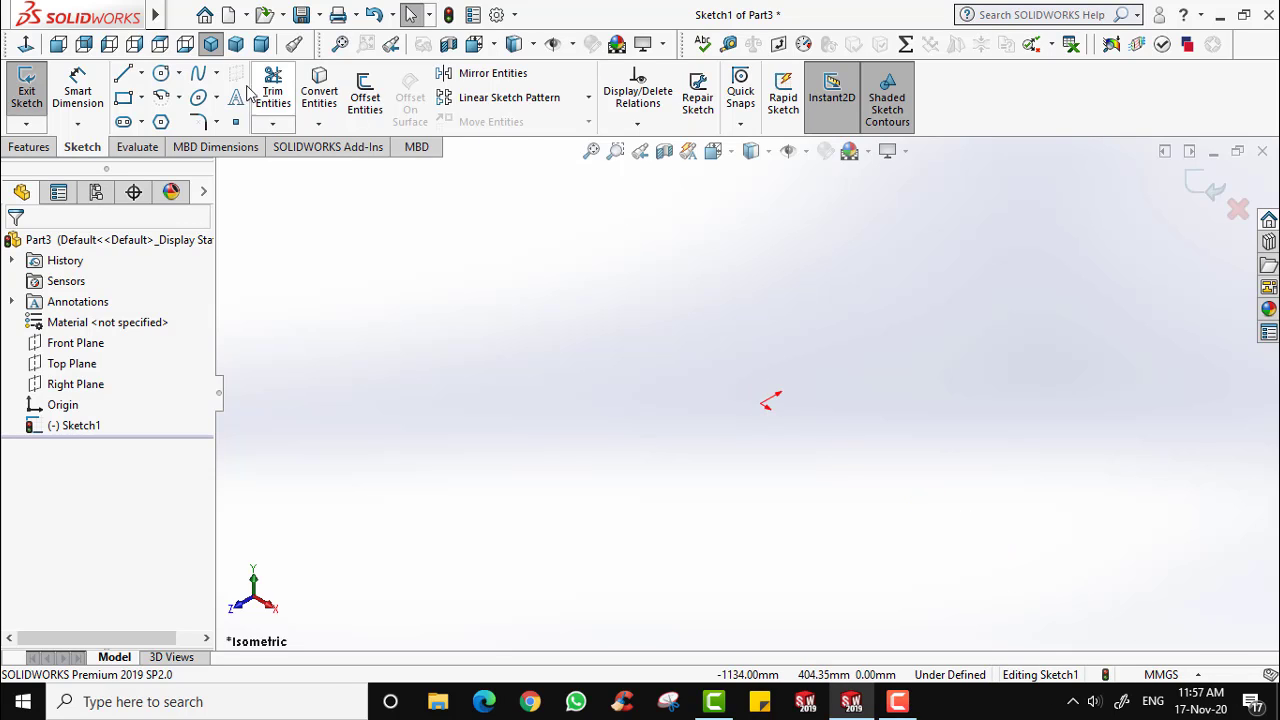
{"action": "left_click", "coordinate": [25, 44]}
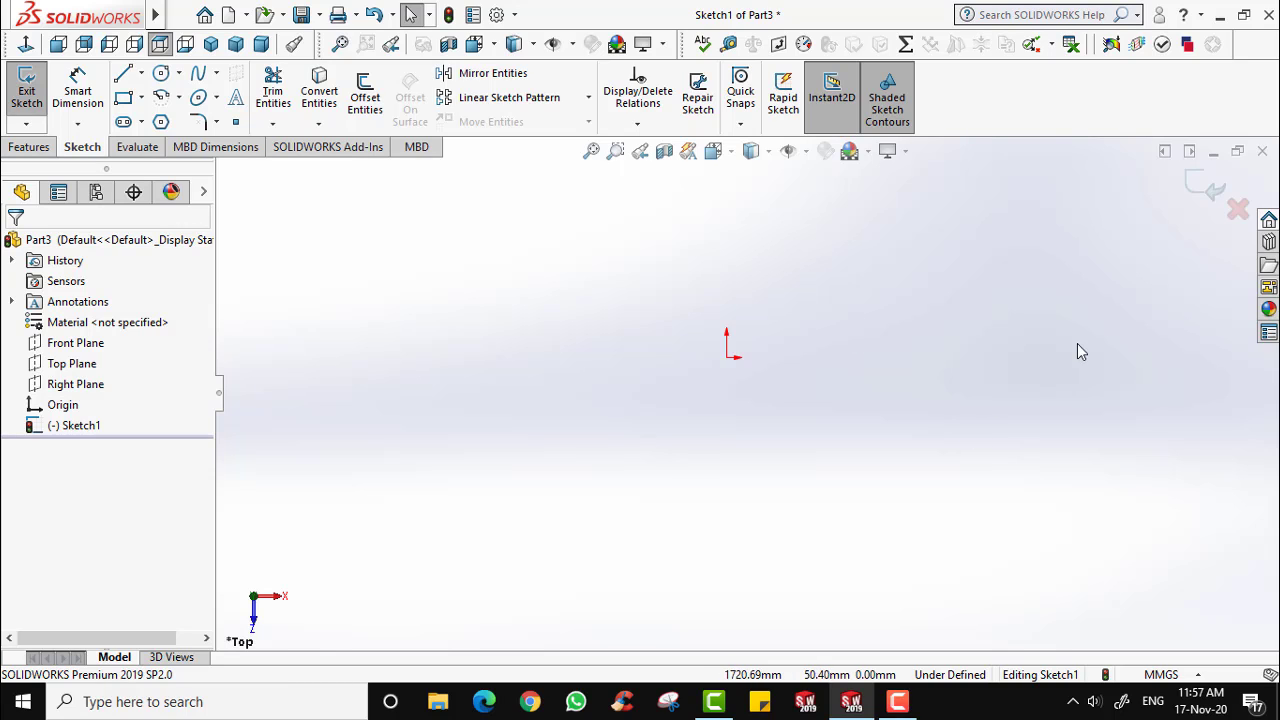
{"action": "scroll", "coordinate": [850, 428], "scroll_direction": "down", "scroll_amount": 5}
Sketch a closed scalene triangle with three lines to the right of the origin.
{"action": "left_click", "coordinate": [123, 73]}
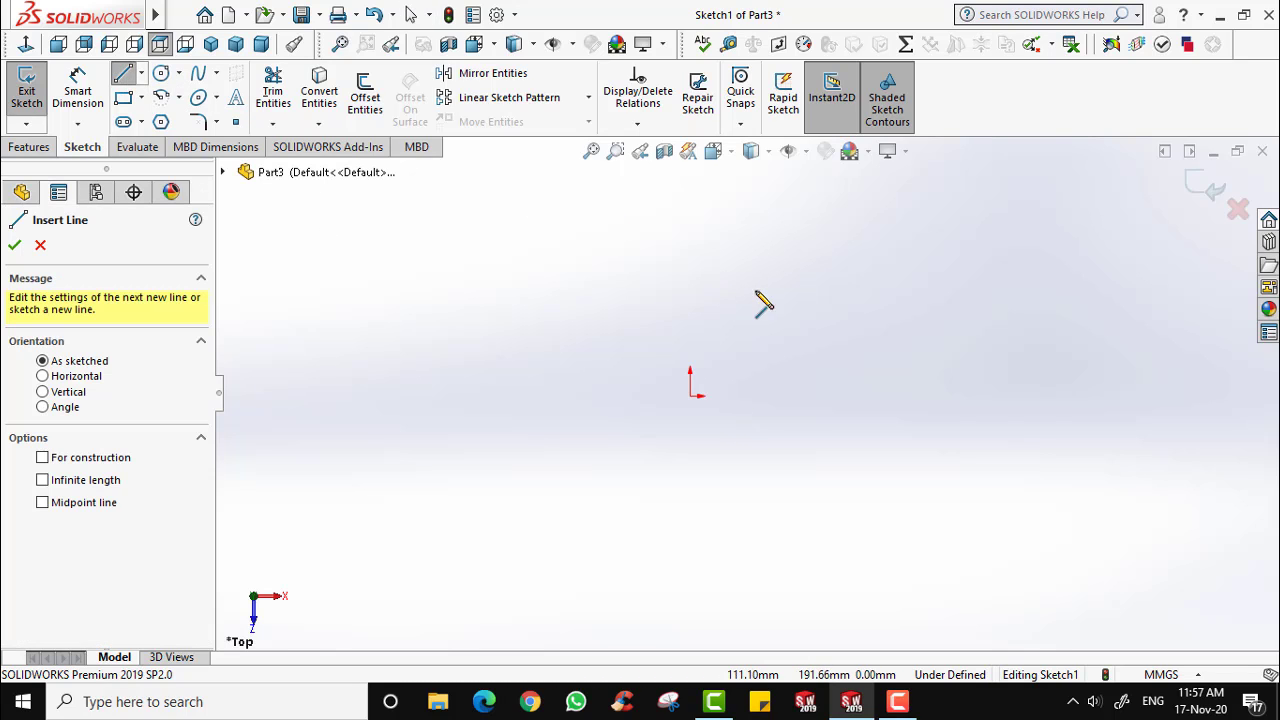
{"action": "scroll", "coordinate": [1035, 448], "scroll_direction": "up", "scroll_amount": 5}
{"action": "scroll", "coordinate": [1054, 455], "scroll_direction": "down", "scroll_amount": 4}
{"action": "scroll", "coordinate": [841, 369], "scroll_direction": "up", "scroll_amount": 3}
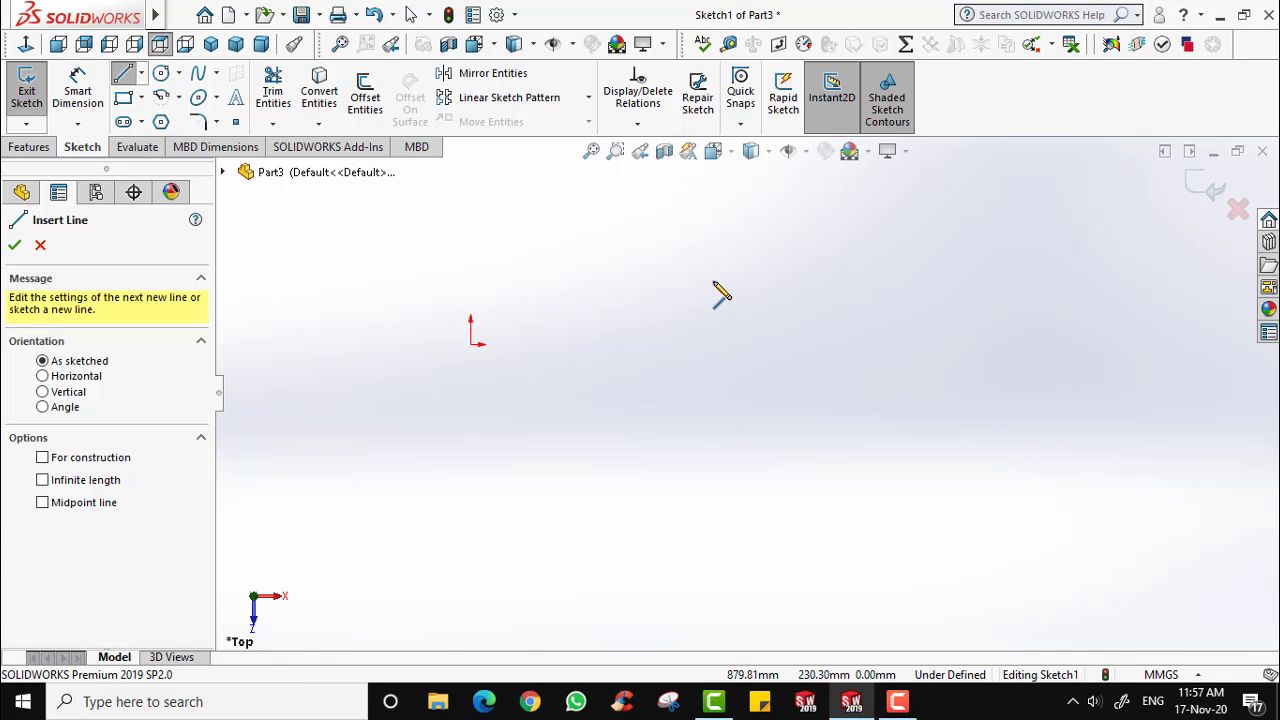
{"action": "left_click", "coordinate": [658, 256]}
{"action": "left_click", "coordinate": [565, 376]}
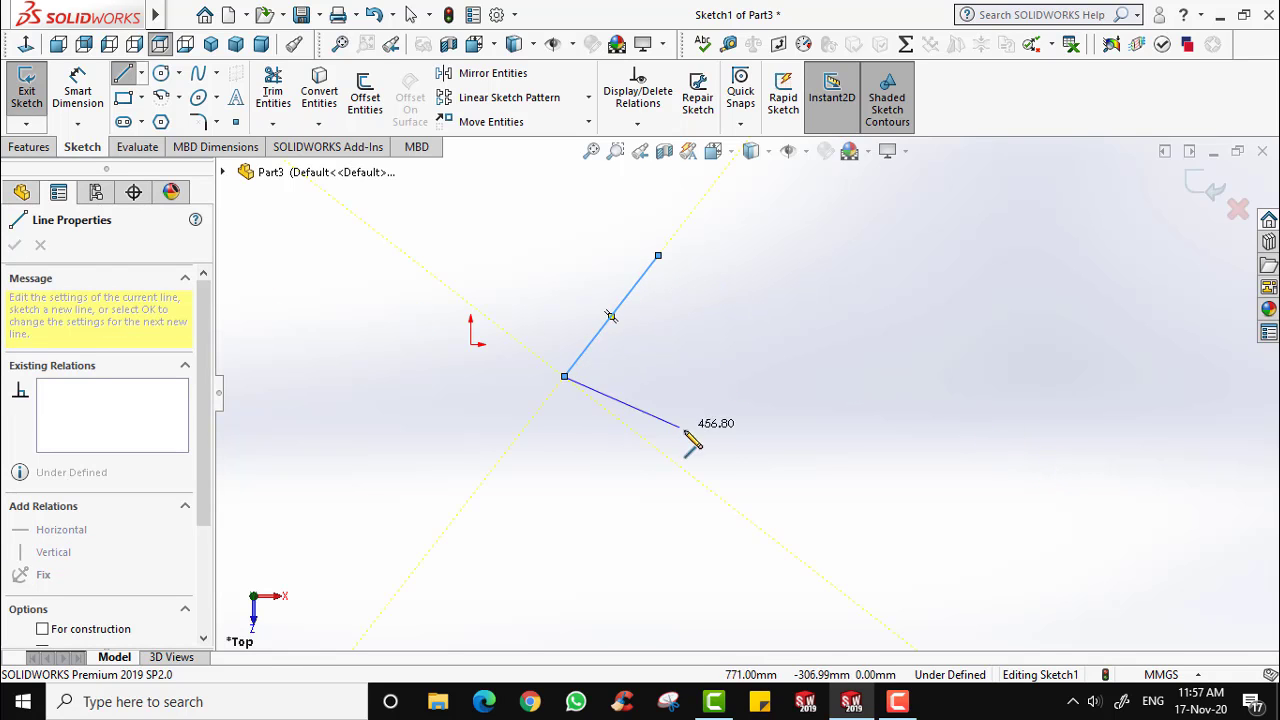
{"action": "left_click", "coordinate": [765, 471]}
{"action": "left_click", "coordinate": [658, 256]}
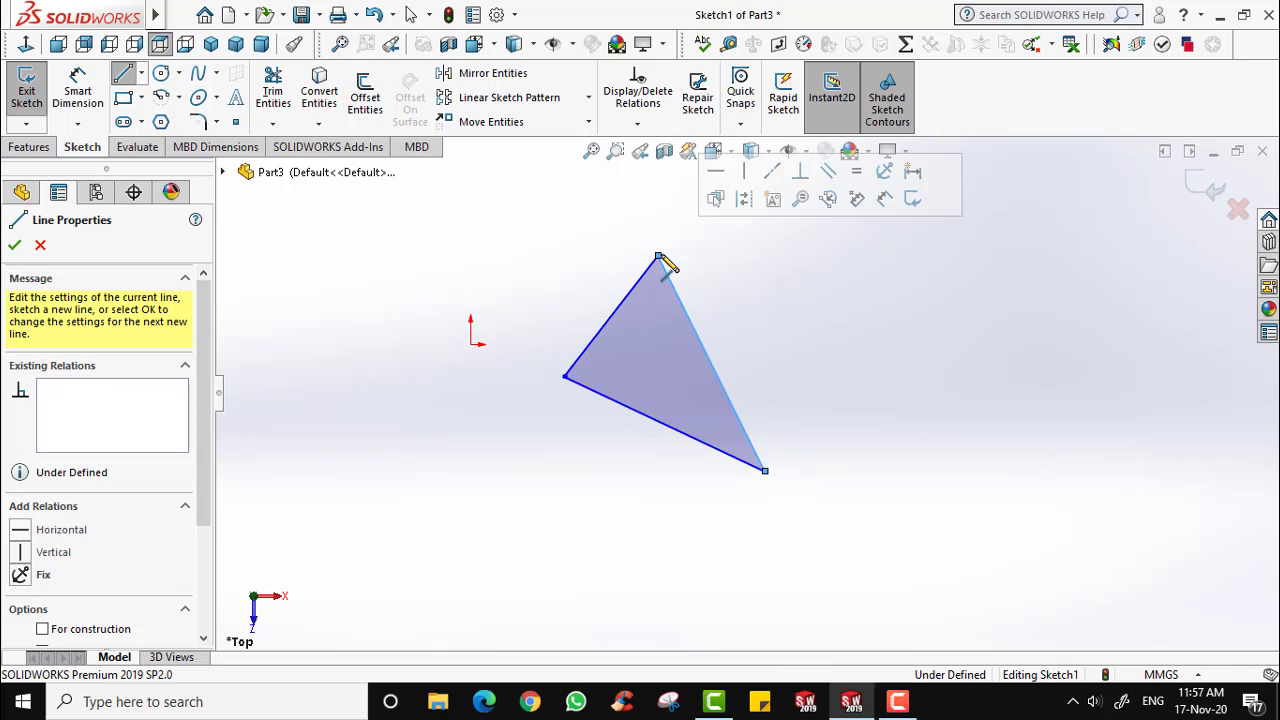
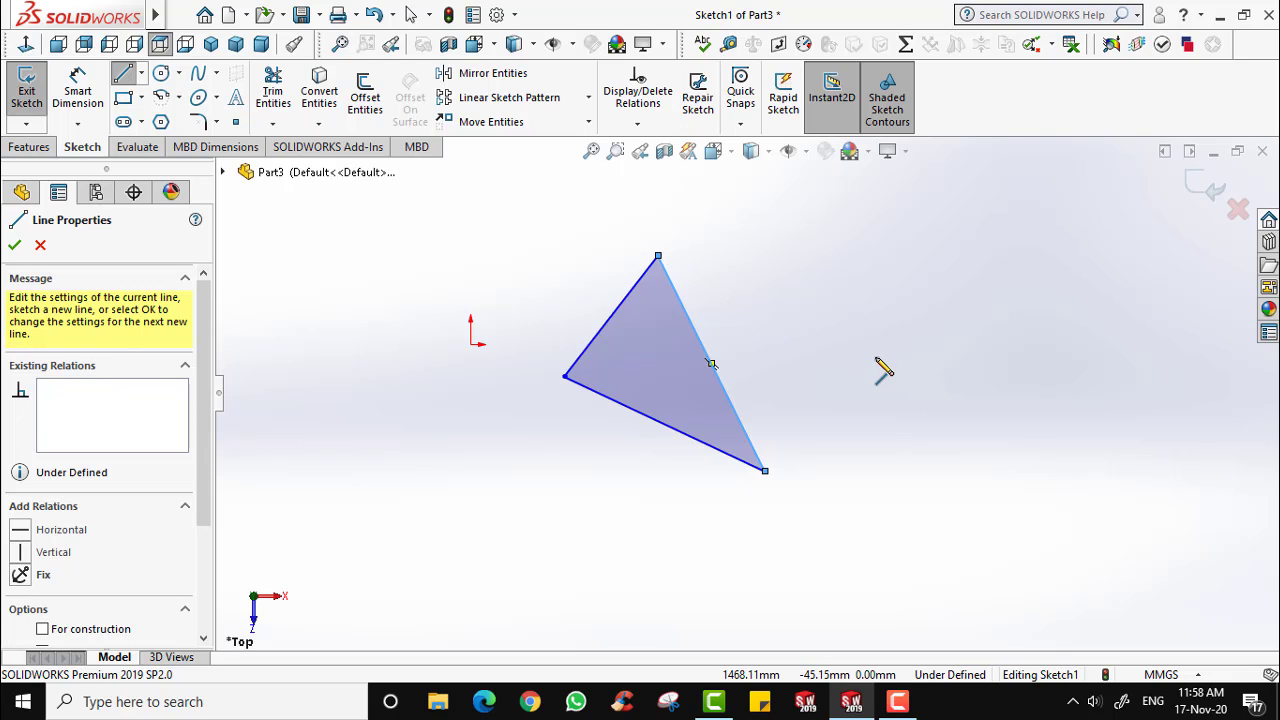
Draw a long vertical centerline to the right of the triangle, extending above and below it.
{"action": "left_click", "coordinate": [123, 73]}
{"action": "left_click", "coordinate": [142, 75]}
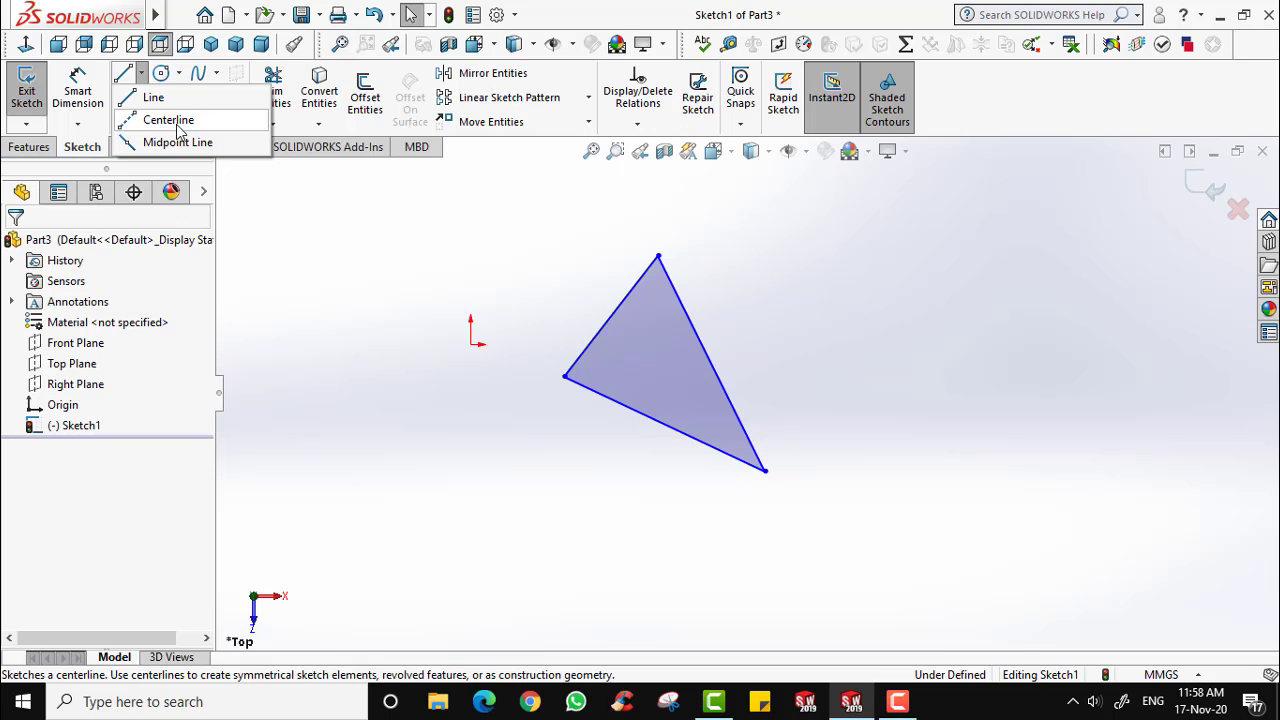
{"action": "left_click", "coordinate": [170, 120]}
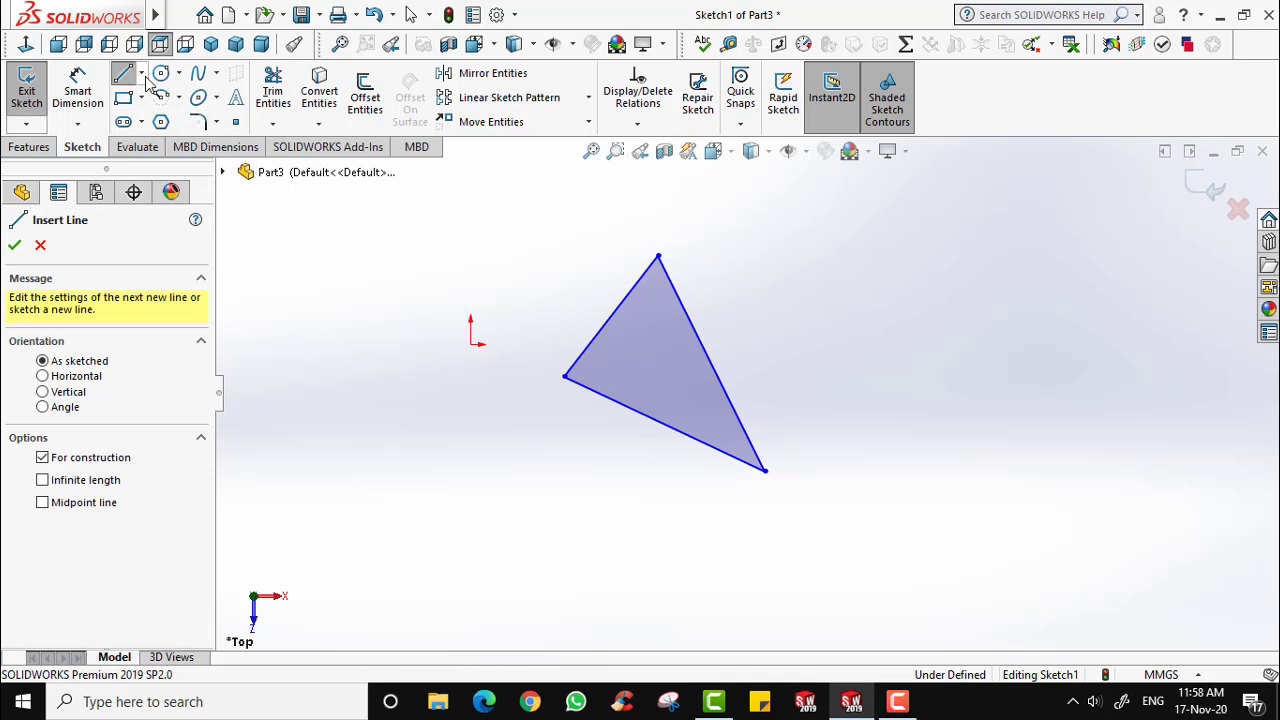
{"action": "left_click", "coordinate": [142, 73]}
{"action": "left_click", "coordinate": [157, 120]}
{"action": "left_click", "coordinate": [142, 74]}
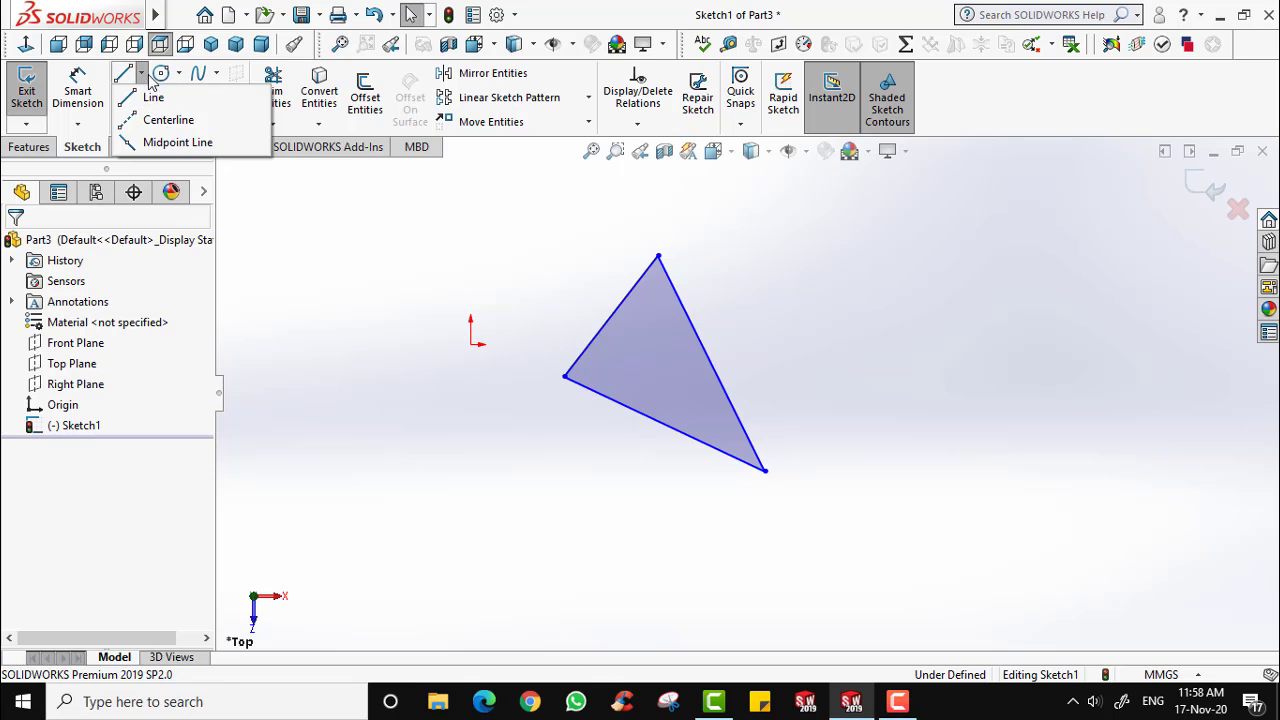
{"action": "left_click", "coordinate": [172, 125]}
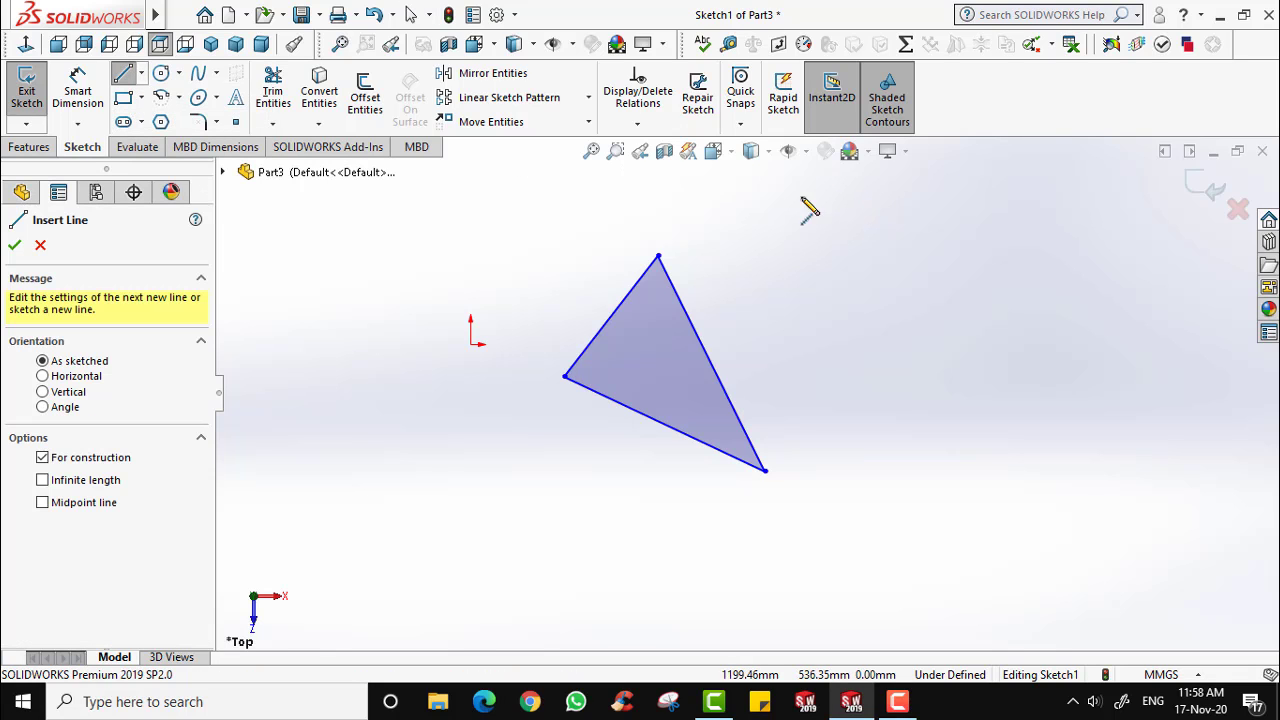
{"action": "left_click", "coordinate": [876, 206]}
{"action": "left_click", "coordinate": [873, 605]}
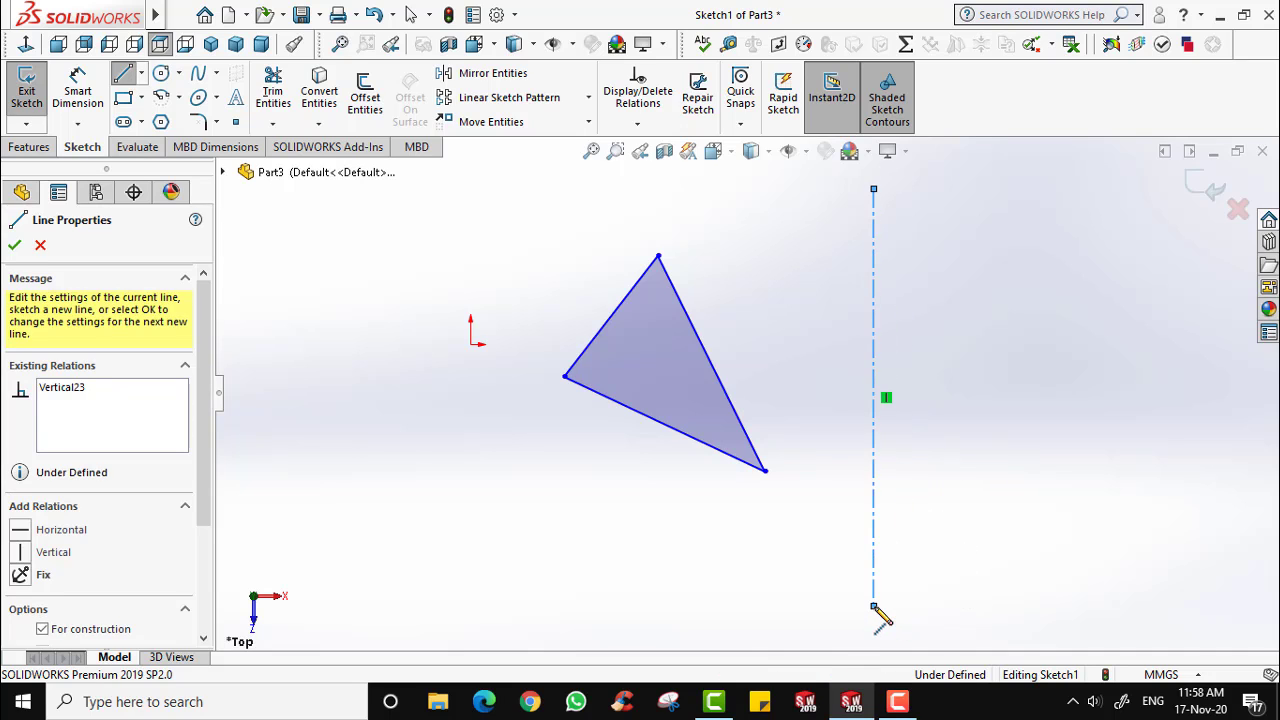
{"action": "key", "text": "Escape"}
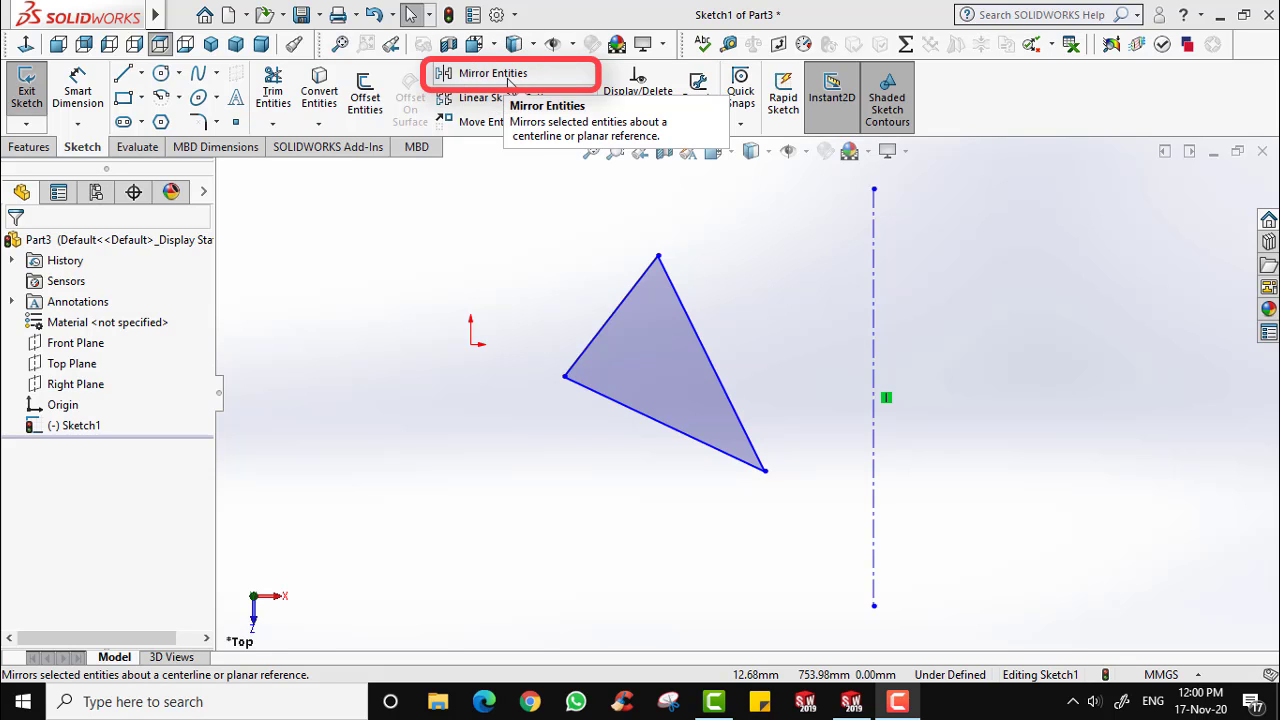
Mirror the triangle's three lines about the vertical centerline, keeping the original as a copy.
{"action": "left_click", "coordinate": [476, 77]}
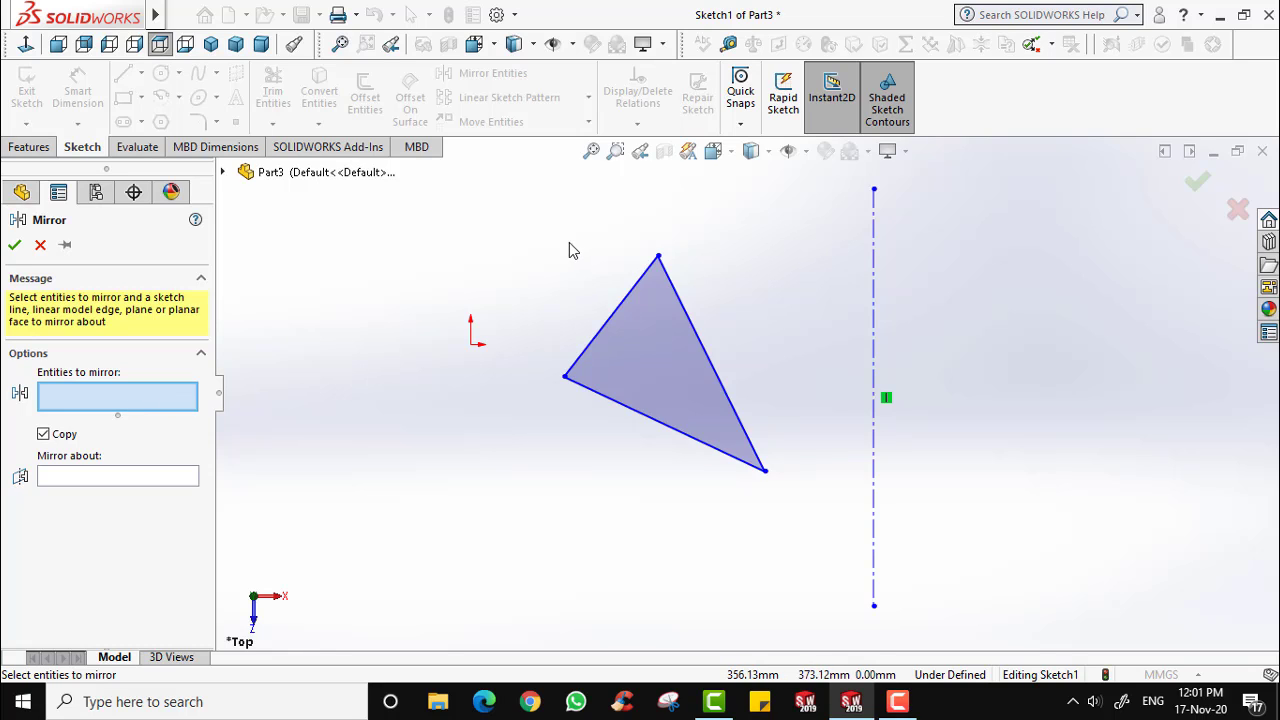
{"action": "left_click", "coordinate": [642, 336]}
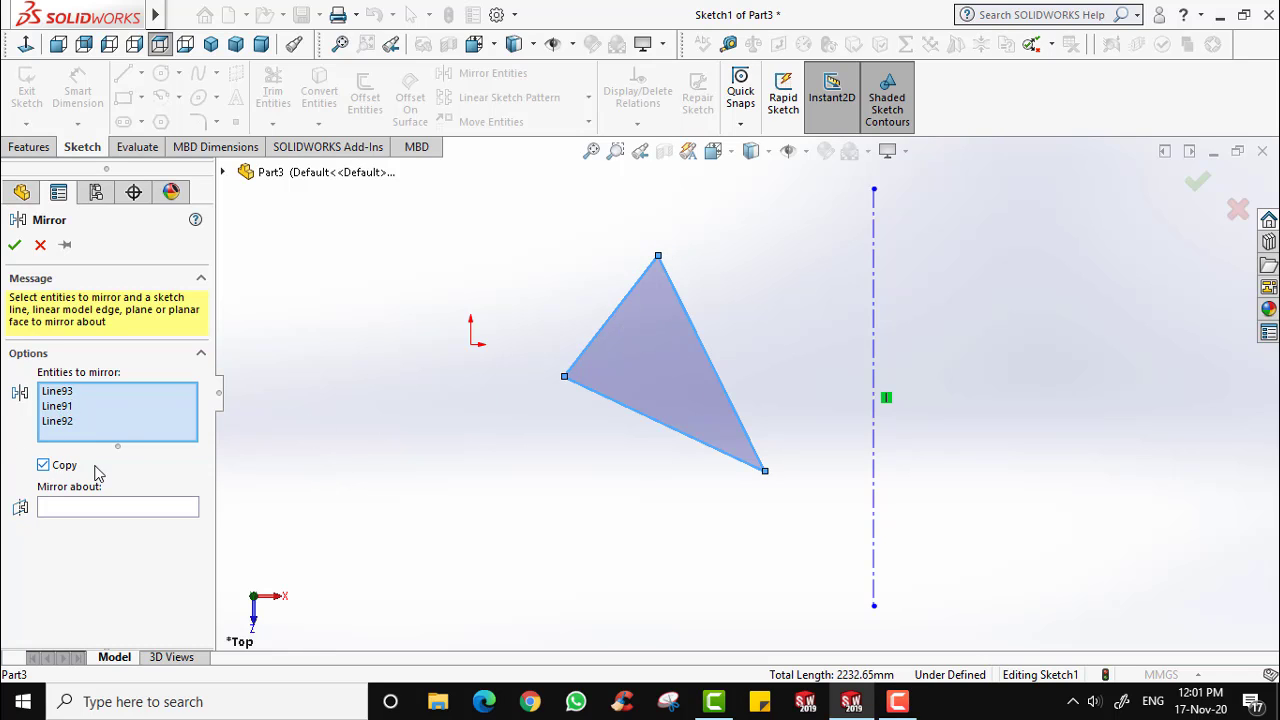
{"action": "left_click", "coordinate": [107, 508]}
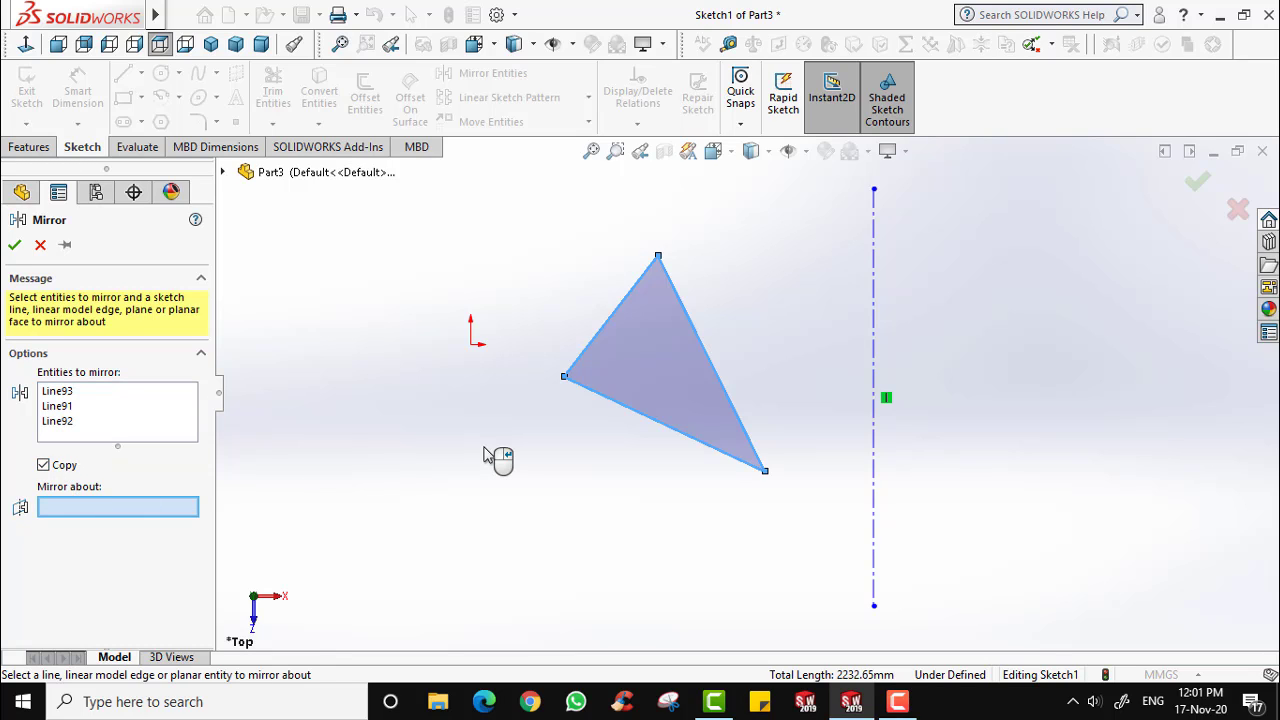
{"action": "left_click", "coordinate": [874, 297]}
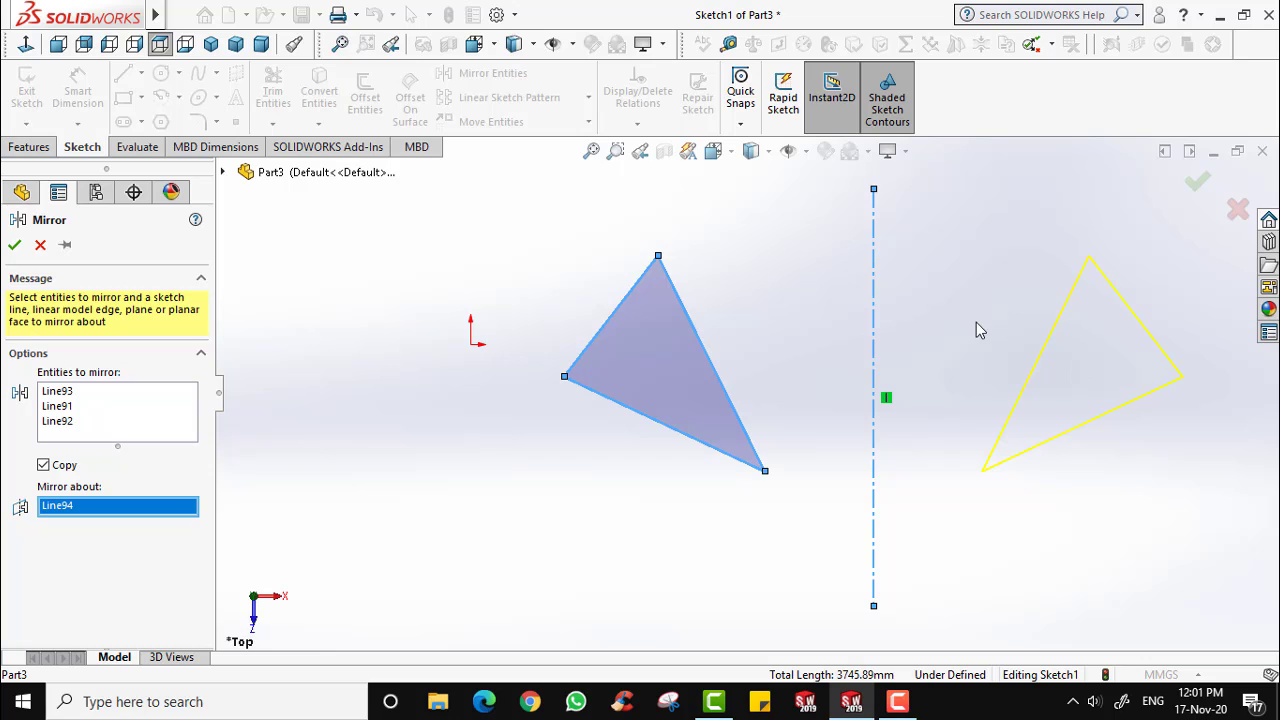
{"action": "left_click", "coordinate": [15, 246]}
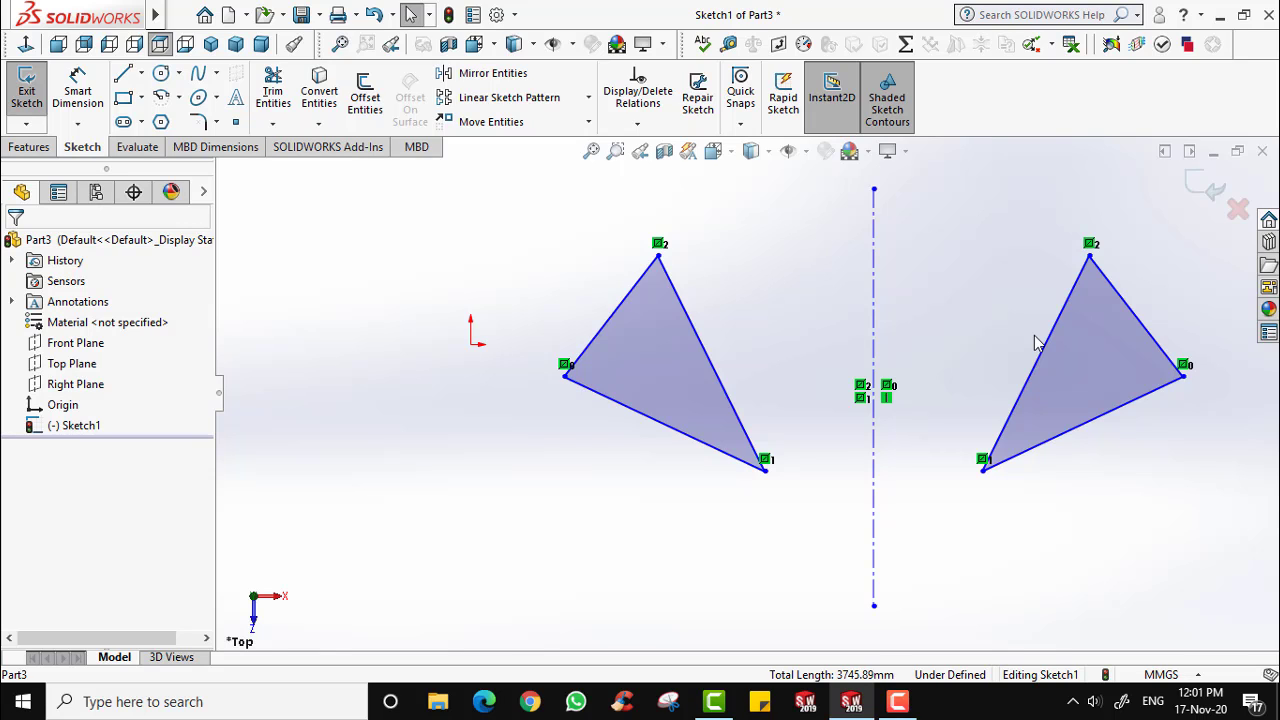
Sketch a closed, irregular multi-lobed spline below the original triangle, on the same side of the centerline.
{"action": "scroll", "coordinate": [977, 346], "scroll_direction": "up", "scroll_amount": 5}
{"action": "scroll", "coordinate": [922, 492], "scroll_direction": "down", "scroll_amount": 3}
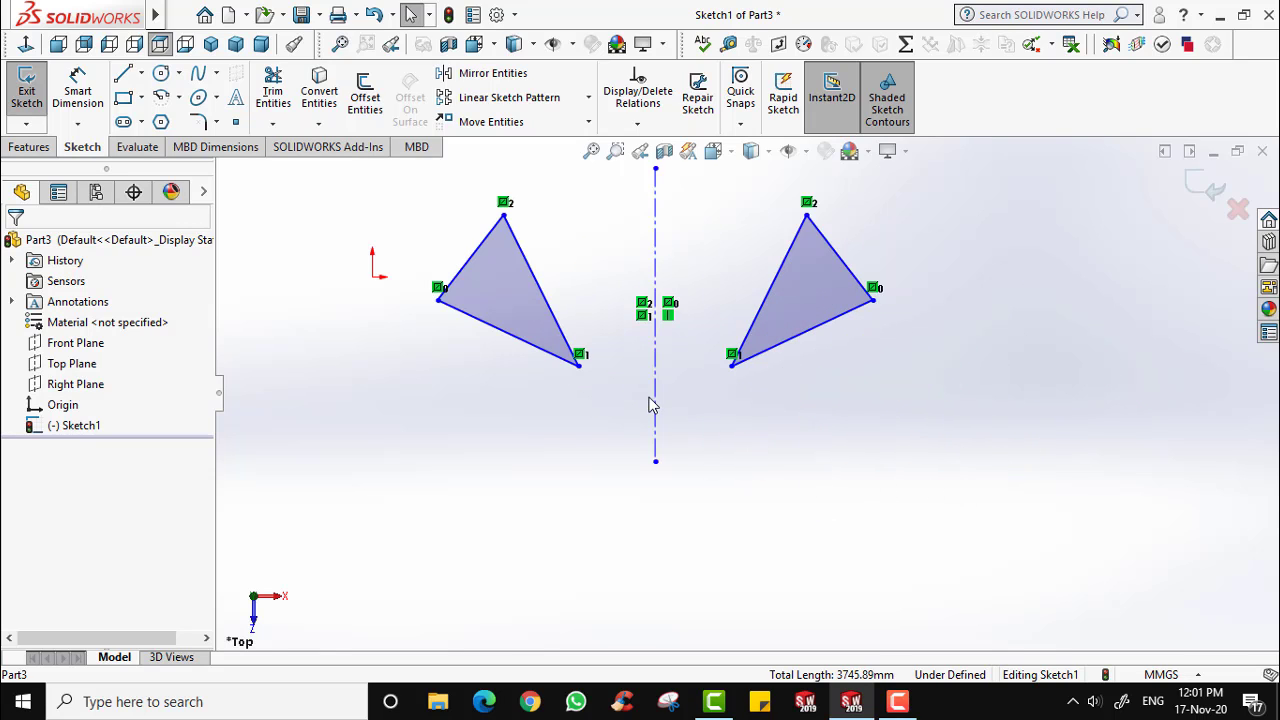
{"action": "scroll", "coordinate": [649, 398], "scroll_direction": "up", "scroll_amount": 1}
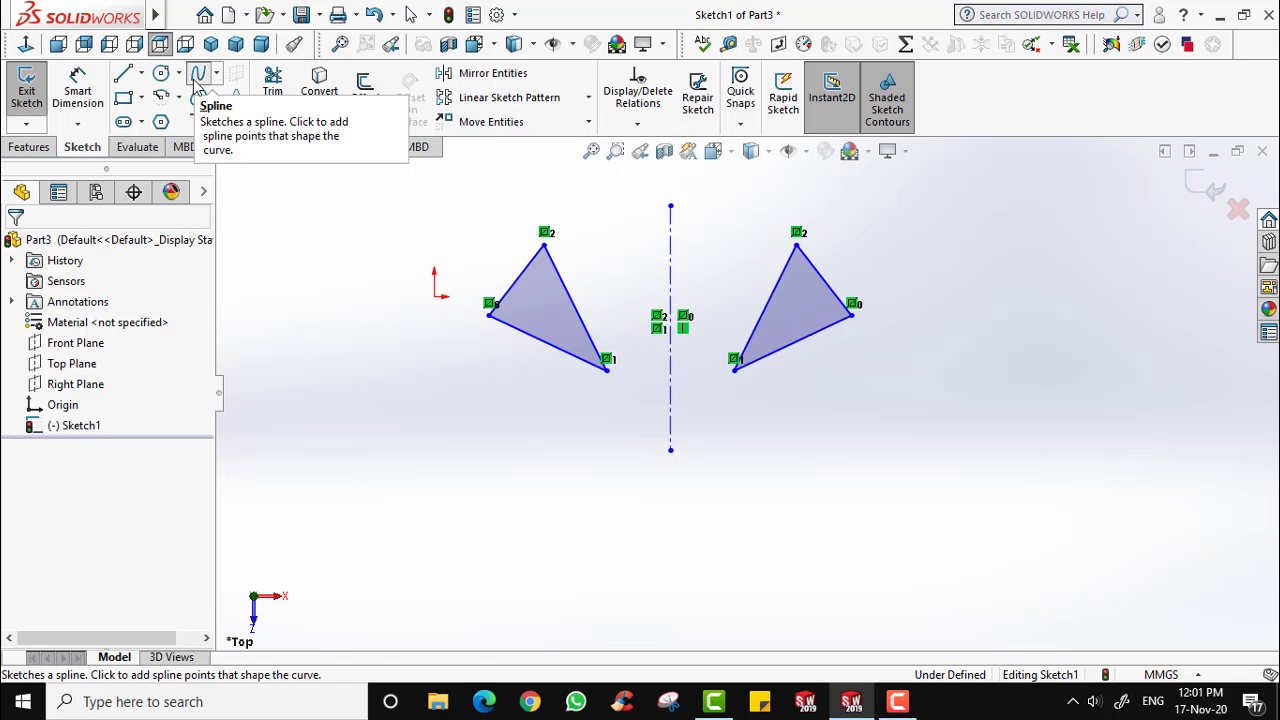
{"action": "left_click", "coordinate": [198, 75]}
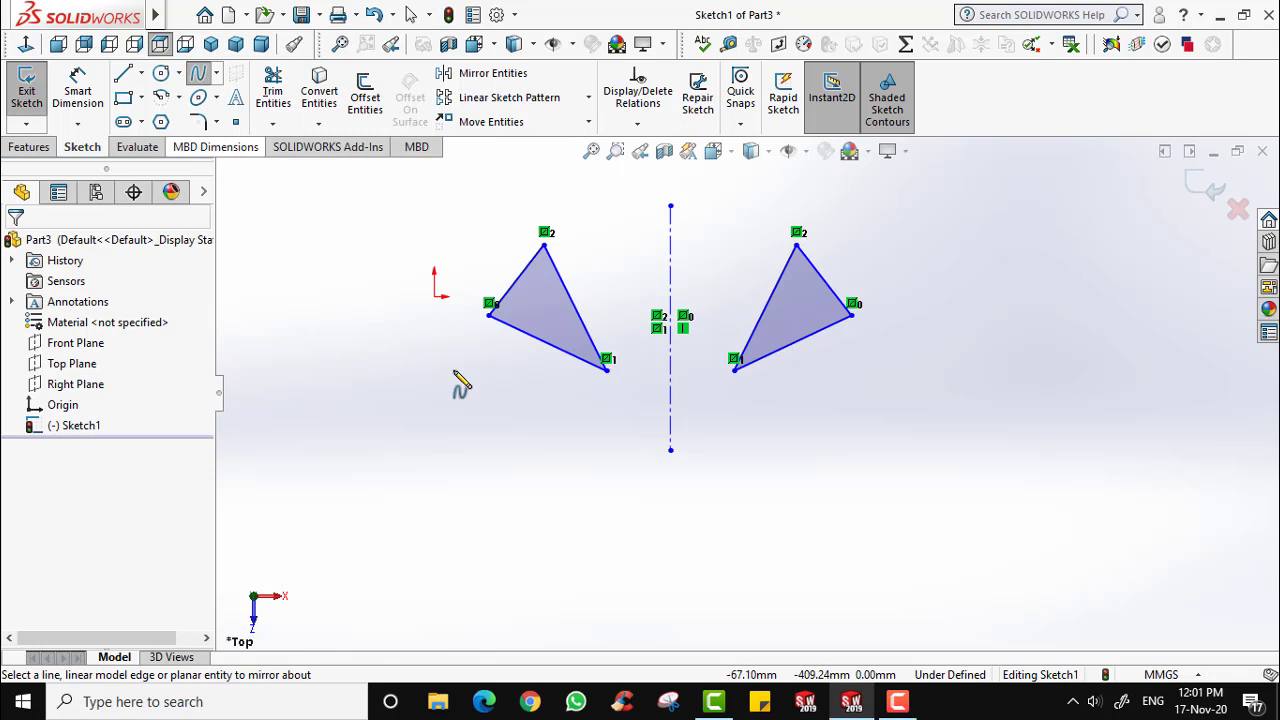
{"action": "left_click", "coordinate": [544, 420]}
{"action": "left_click", "coordinate": [509, 398]}
{"action": "left_click", "coordinate": [489, 370]}
{"action": "left_click", "coordinate": [452, 370]}
{"action": "left_click", "coordinate": [434, 388]}
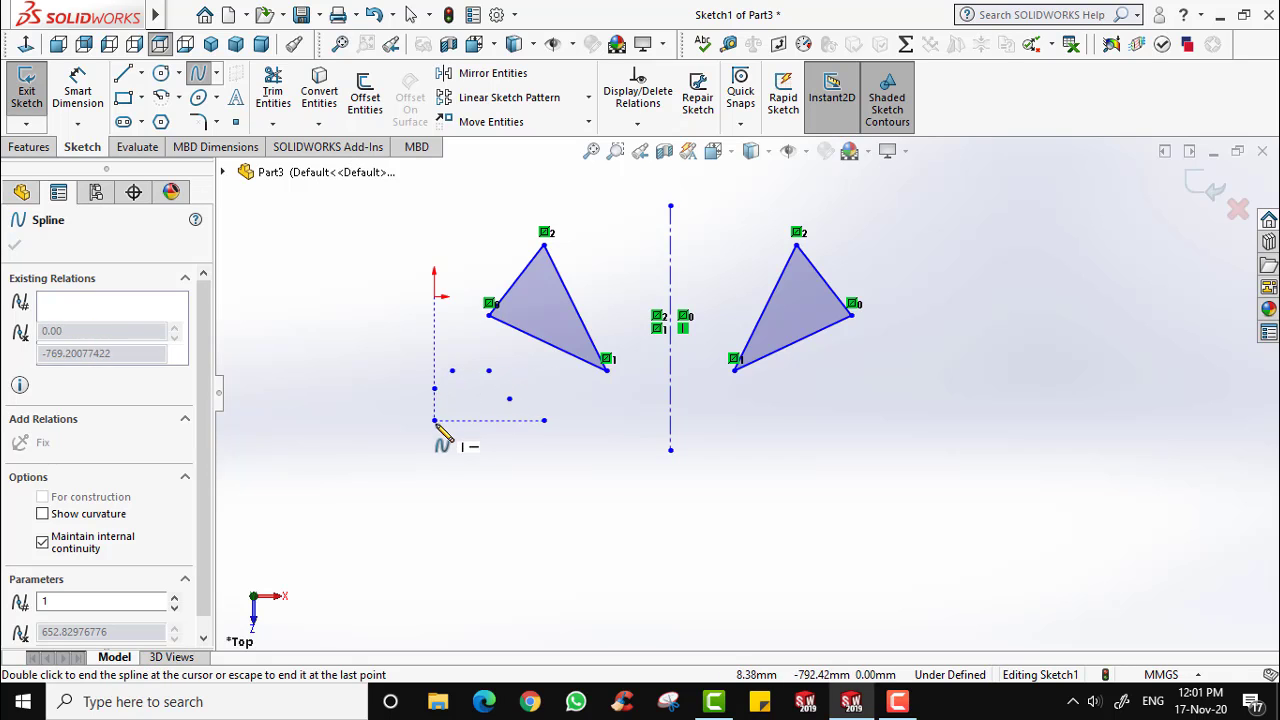
{"action": "left_click", "coordinate": [434, 434]}
{"action": "left_click", "coordinate": [391, 450]}
{"action": "left_click", "coordinate": [387, 489]}
{"action": "left_click", "coordinate": [412, 503]}
{"action": "left_click", "coordinate": [443, 485]}
{"action": "left_click", "coordinate": [471, 481]}
{"action": "left_click", "coordinate": [489, 496]}
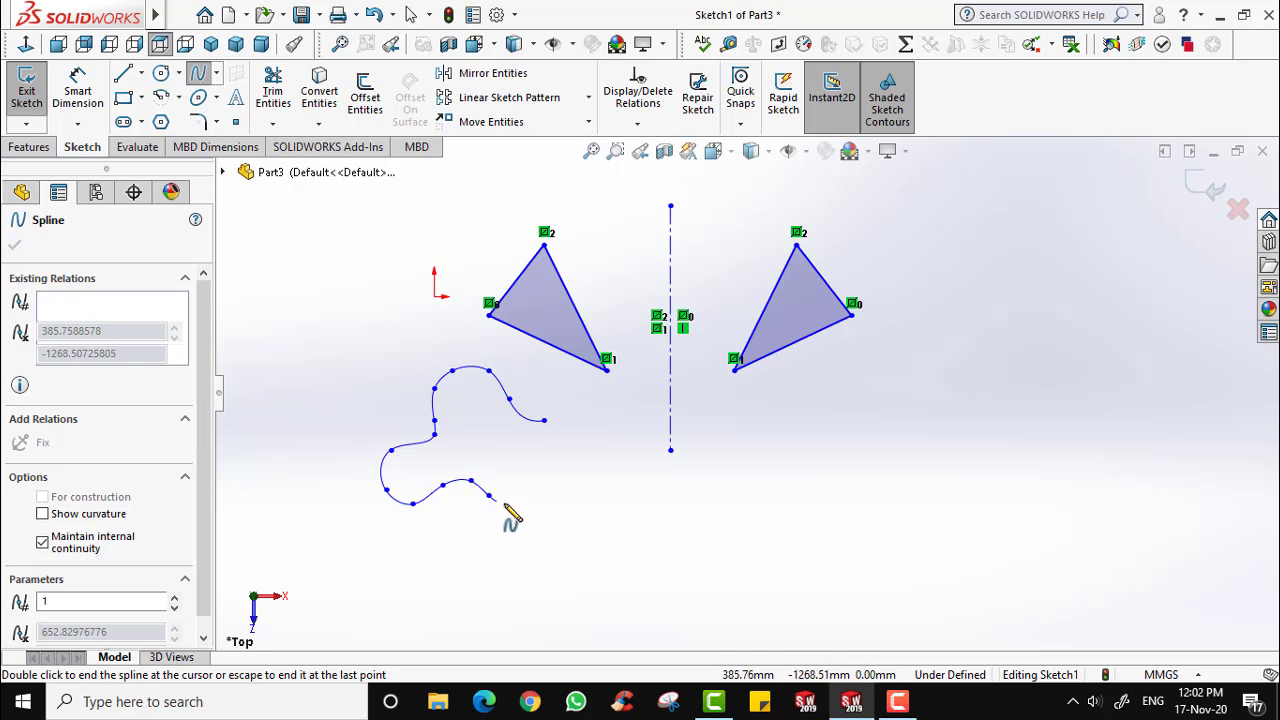
{"action": "left_click", "coordinate": [531, 508]}
{"action": "left_click", "coordinate": [544, 490]}
{"action": "left_click", "coordinate": [544, 470]}
{"action": "left_click", "coordinate": [556, 459]}
{"action": "left_click", "coordinate": [581, 464]}
{"action": "left_click", "coordinate": [607, 457]}
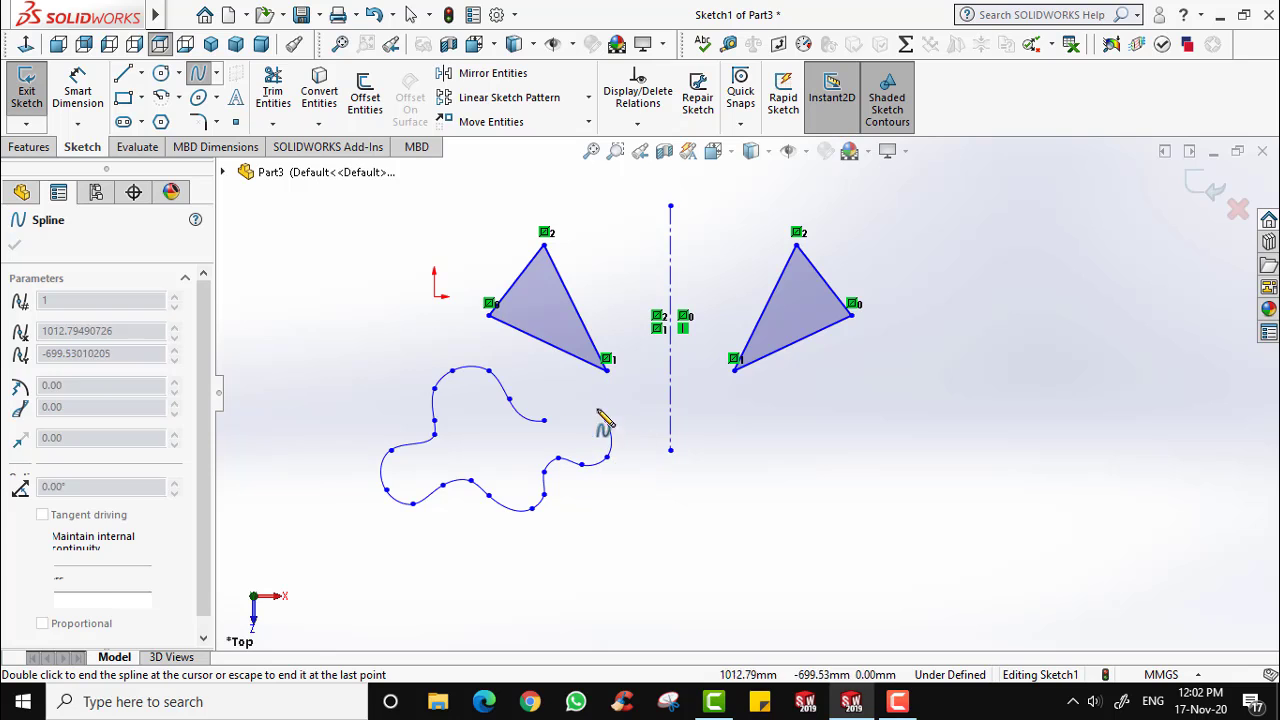
{"action": "left_click", "coordinate": [607, 421]}
{"action": "left_click", "coordinate": [589, 407]}
{"action": "left_click", "coordinate": [544, 420]}
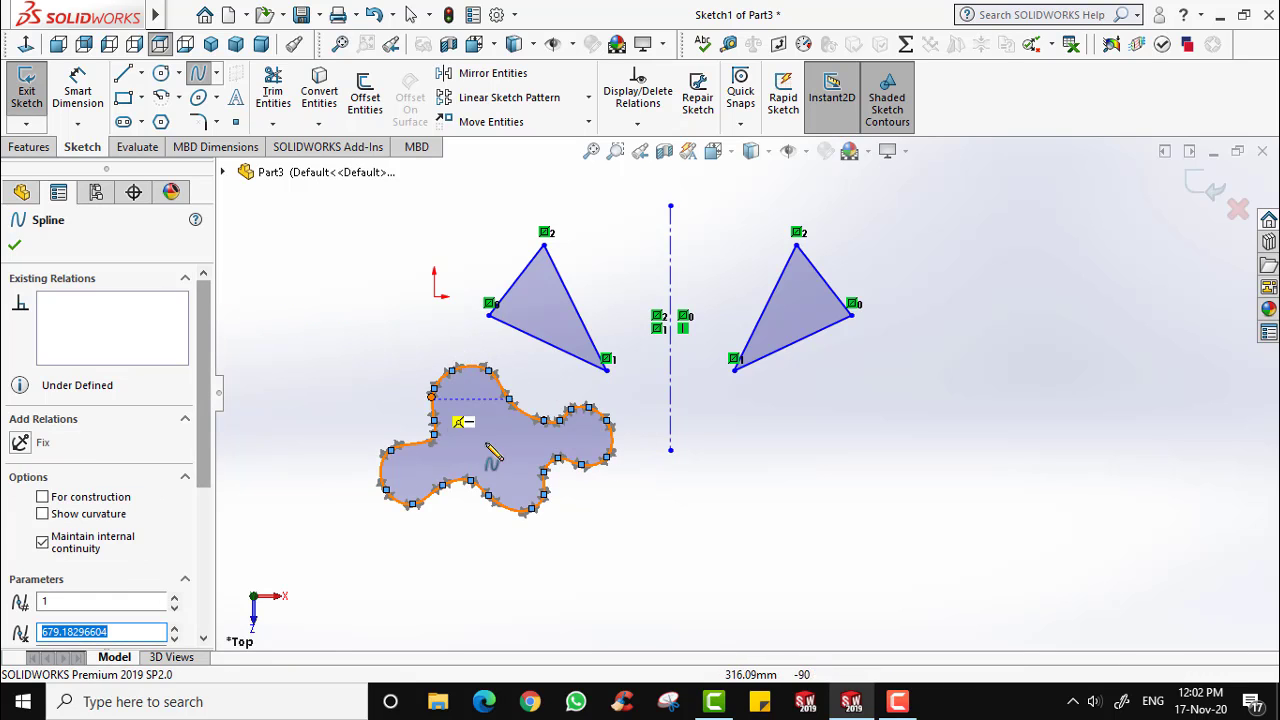
{"action": "left_click", "coordinate": [14, 245]}
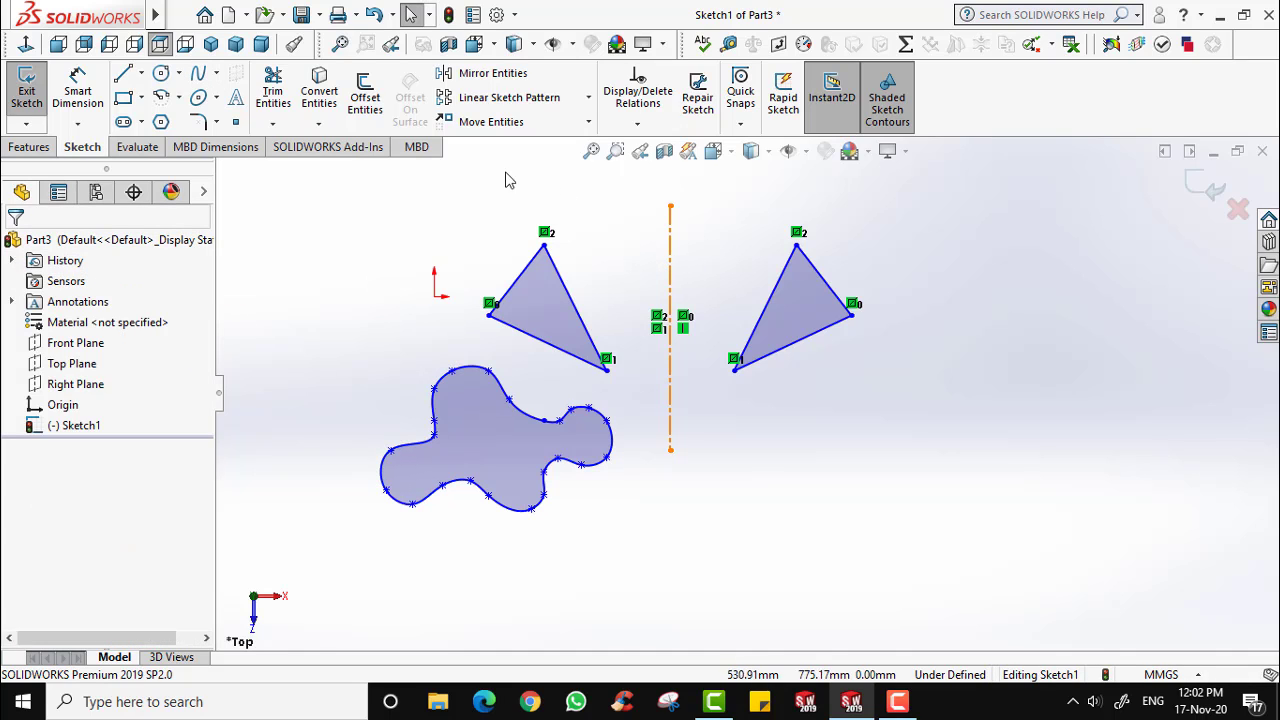
Mirror the closed spline about the vertical centerline, keeping the original as a copy.
{"action": "left_click", "coordinate": [486, 78]}
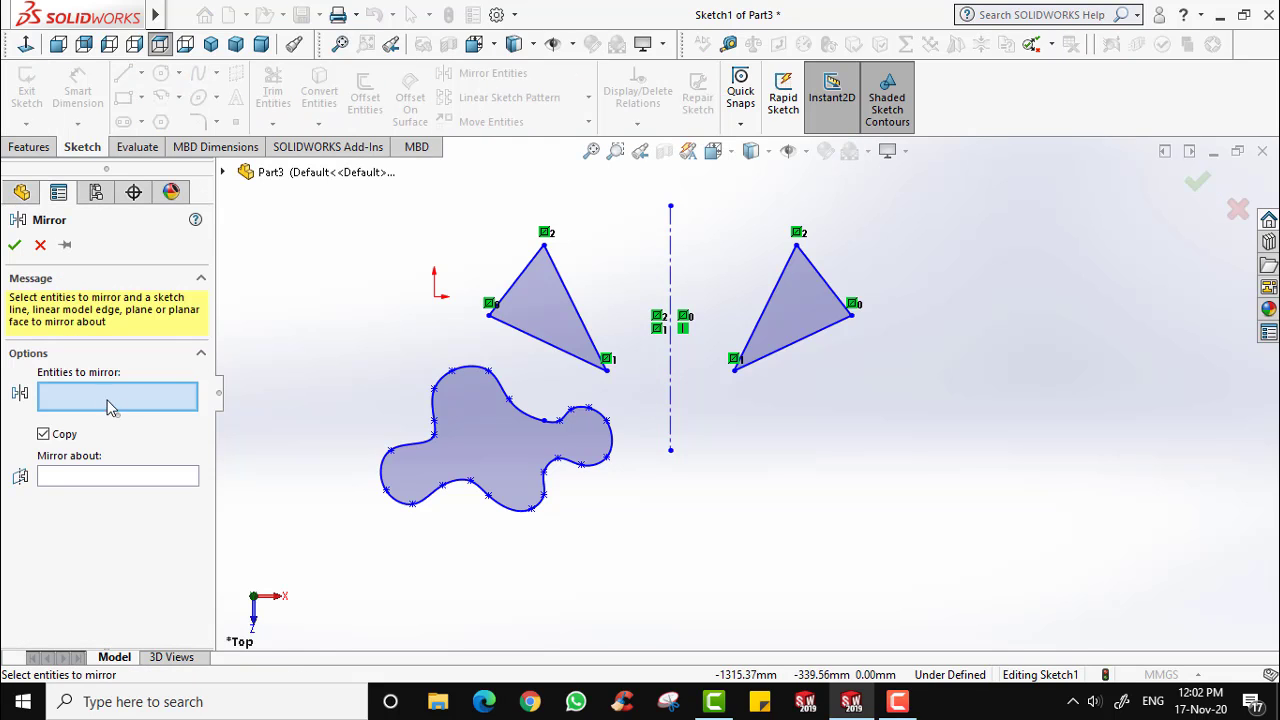
{"action": "left_click", "coordinate": [485, 429]}
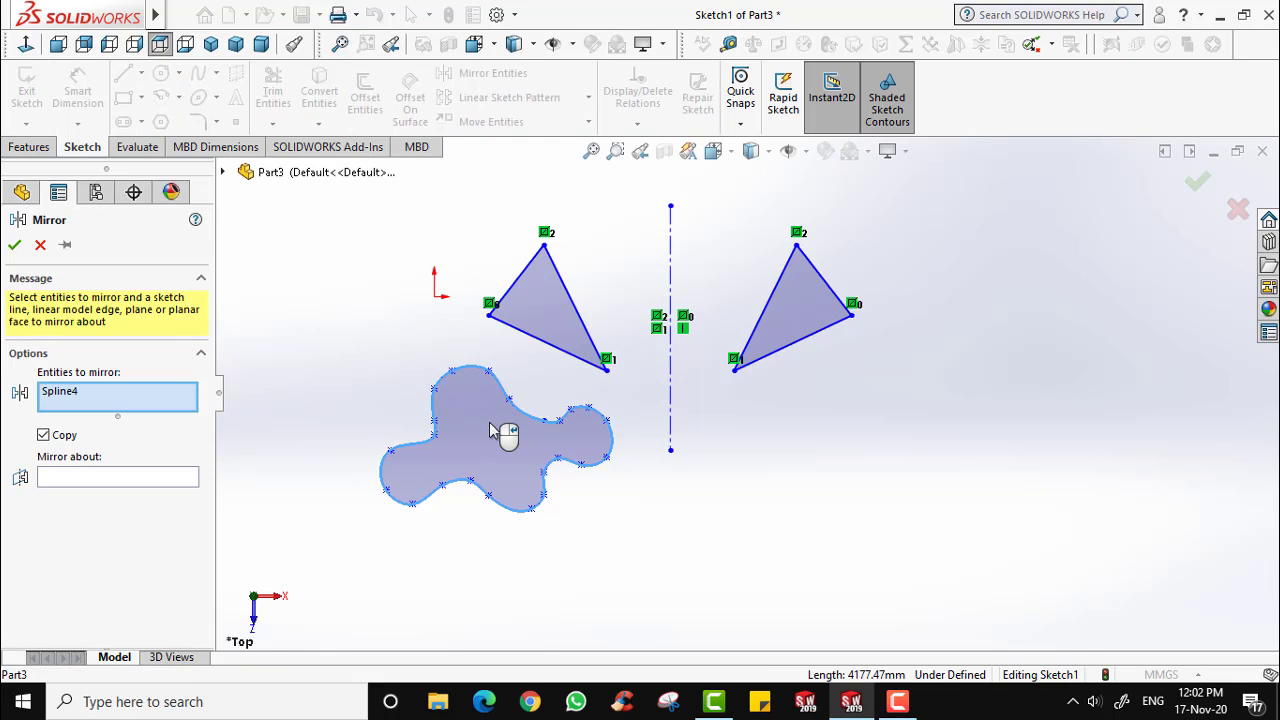
{"action": "left_click", "coordinate": [110, 477]}
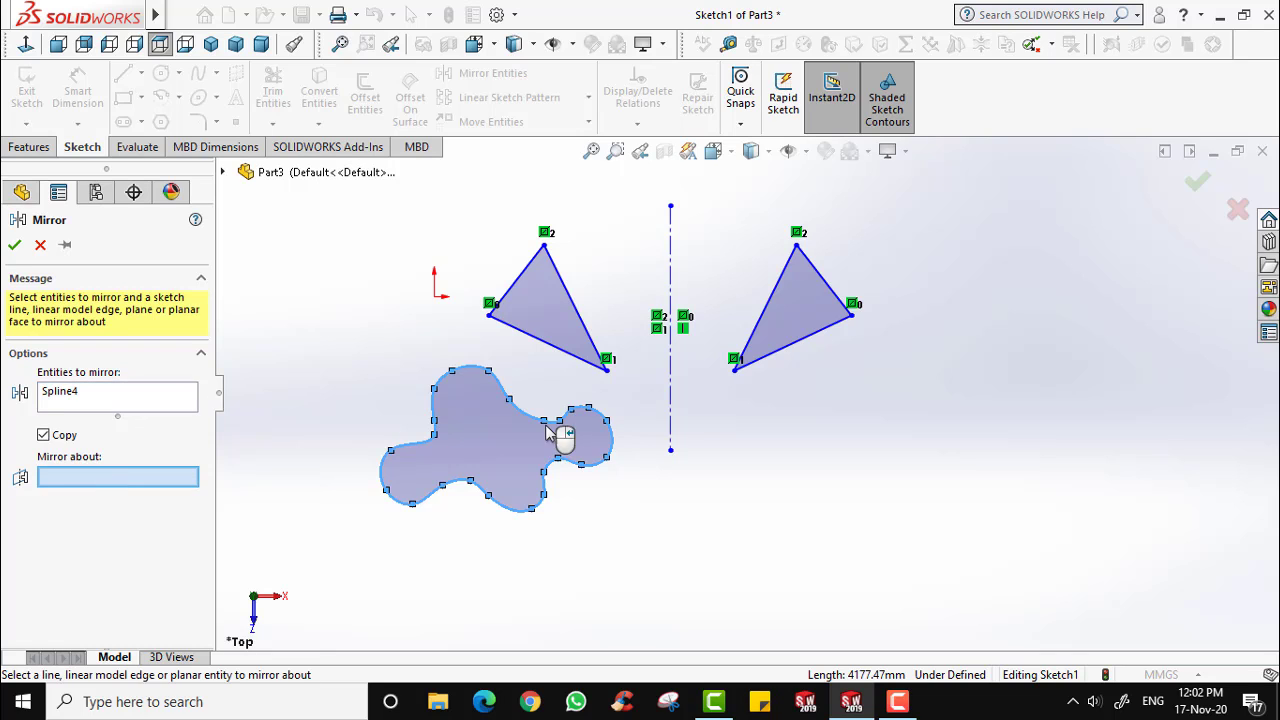
{"action": "left_click", "coordinate": [670, 287]}
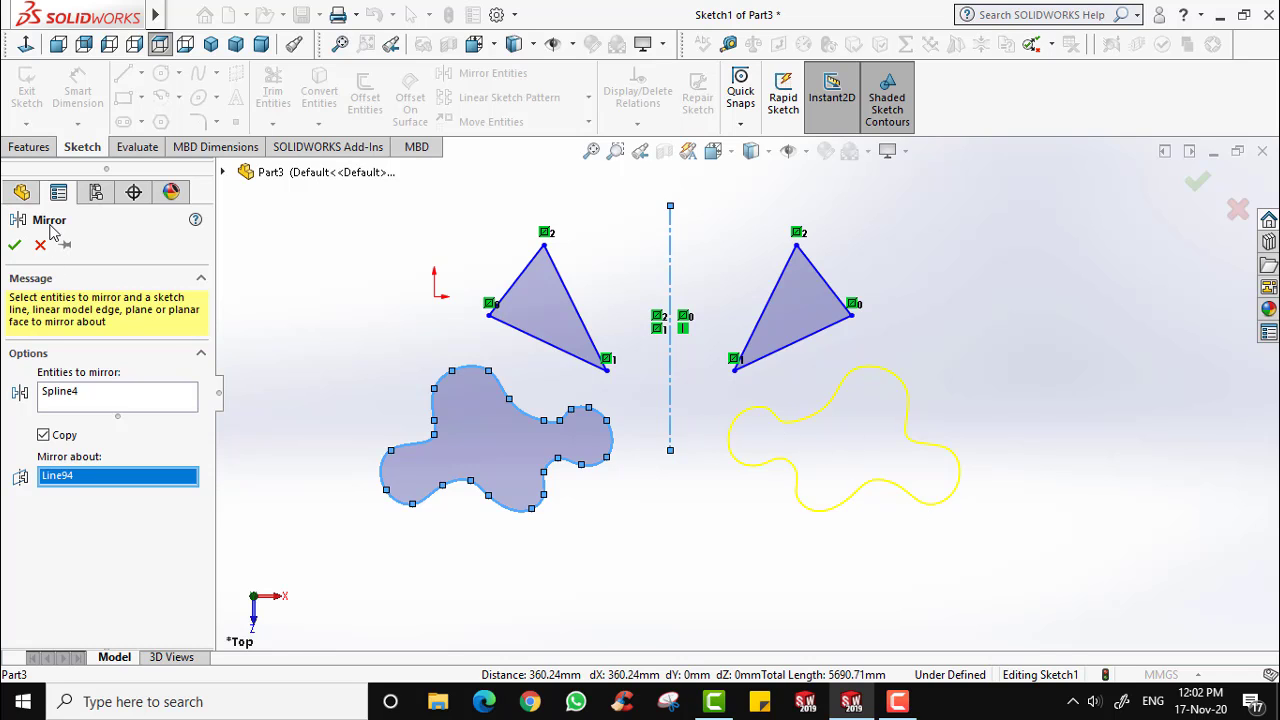
{"action": "left_click", "coordinate": [15, 247]}
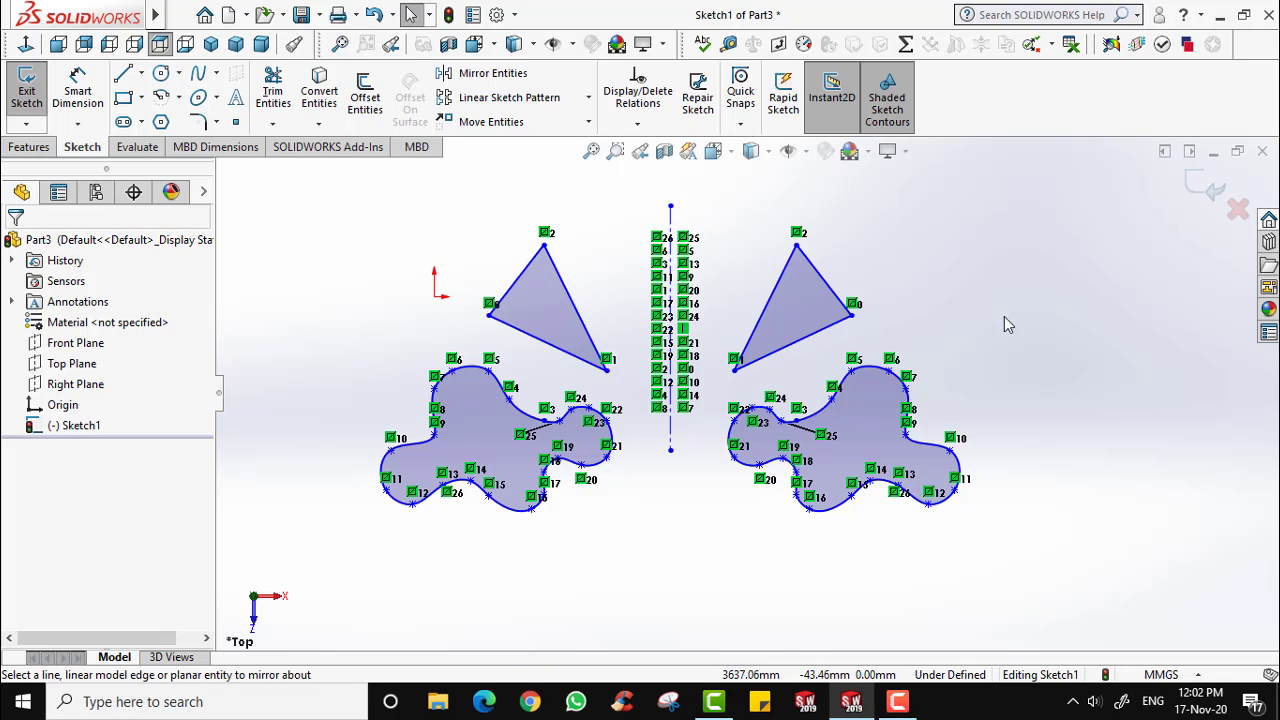
Examine the mirrored triangles and splines and their symmetry relations on both sides of the centerline.
{"action": "scroll", "coordinate": [990, 420], "scroll_direction": "up", "scroll_amount": 4}
{"action": "scroll", "coordinate": [990, 425], "scroll_direction": "down", "scroll_amount": 5}
{"action": "scroll", "coordinate": [491, 446], "scroll_direction": "up", "scroll_amount": 3}
{"action": "scroll", "coordinate": [491, 446], "scroll_direction": "down", "scroll_amount": 4}
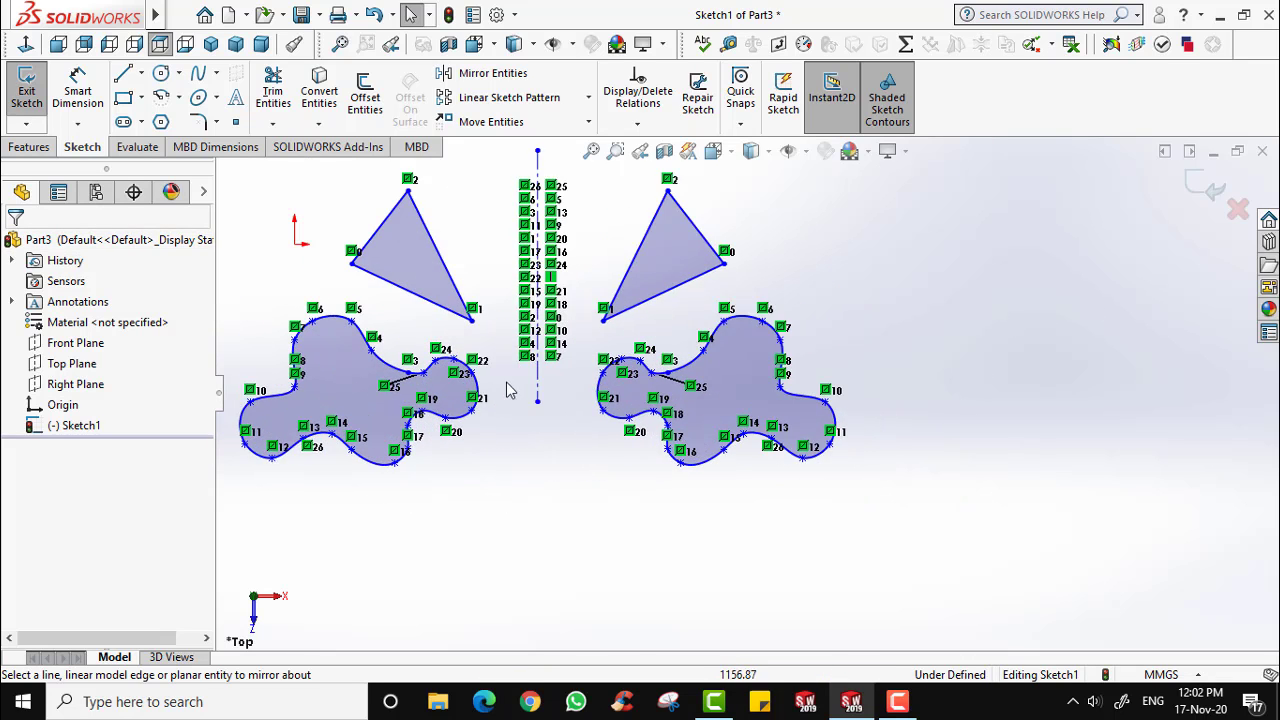
{"action": "scroll", "coordinate": [655, 375], "scroll_direction": "up", "scroll_amount": 3}
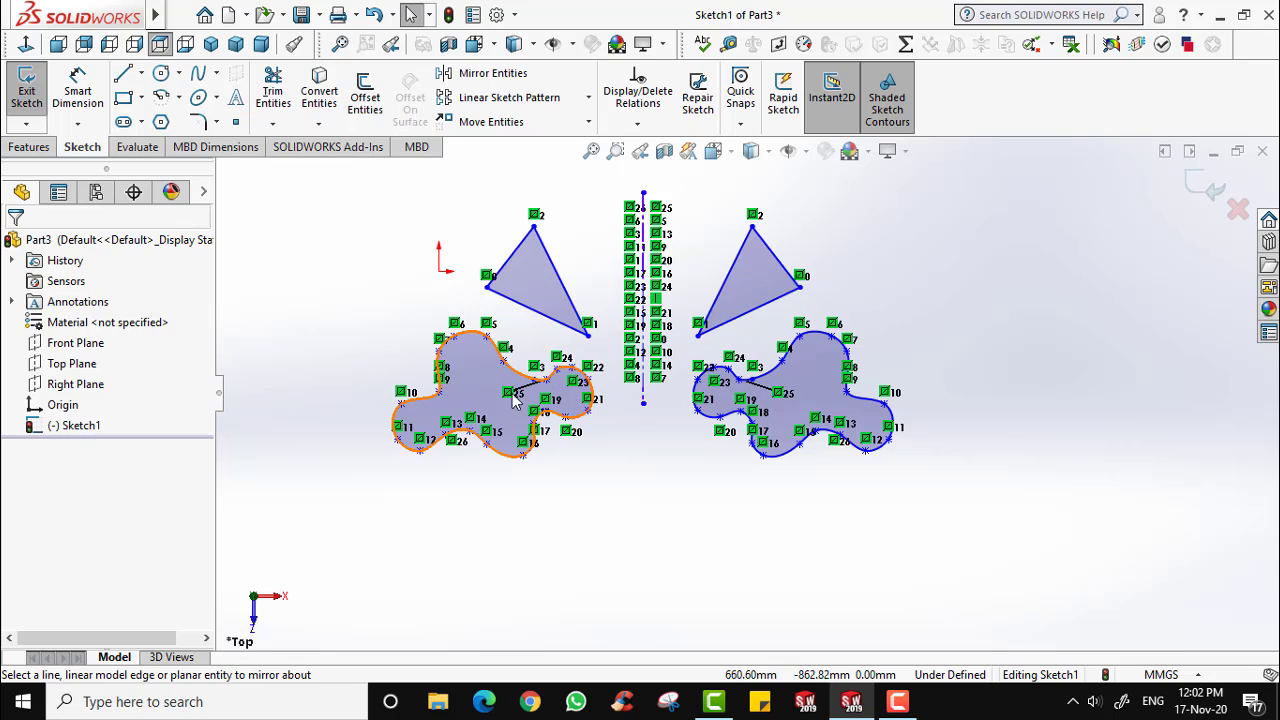
{"action": "scroll", "coordinate": [533, 400], "scroll_direction": "down", "scroll_amount": 3}
{"action": "scroll", "coordinate": [560, 400], "scroll_direction": "up", "scroll_amount": 3}
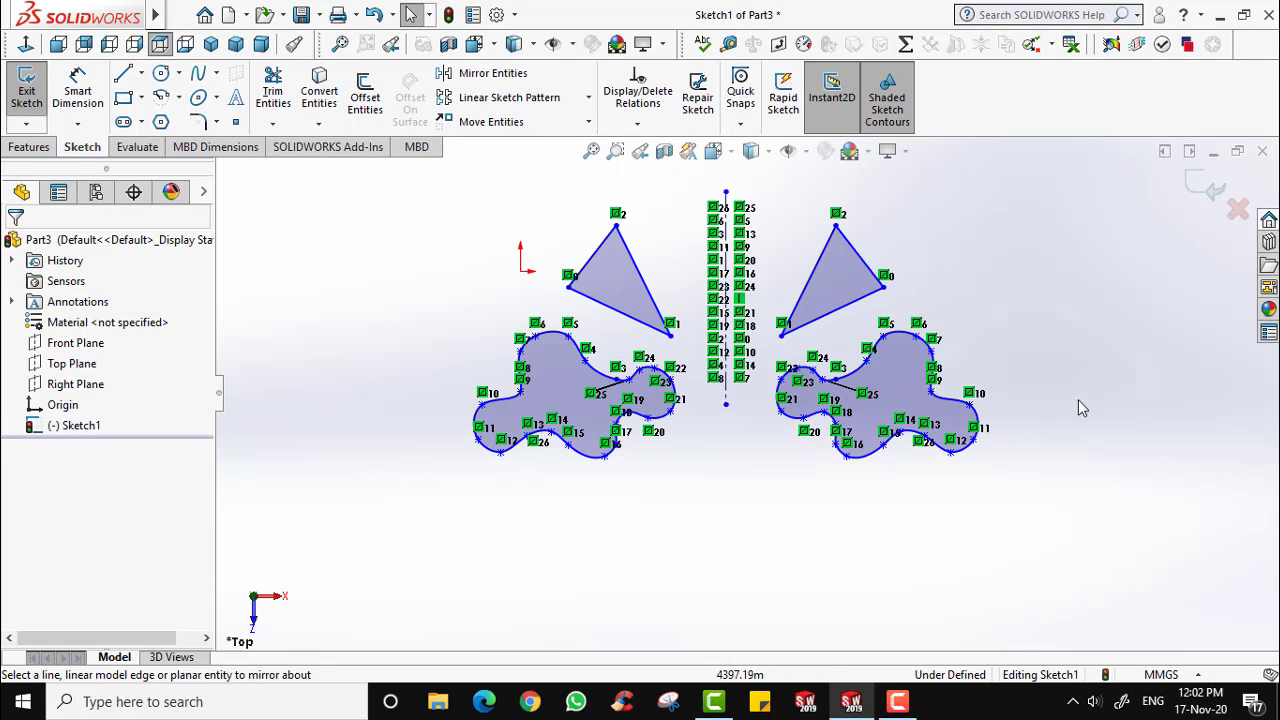
{"action": "scroll", "coordinate": [729, 400], "scroll_direction": "down", "scroll_amount": 2}
{"action": "scroll", "coordinate": [694, 397], "scroll_direction": "up", "scroll_amount": 3}
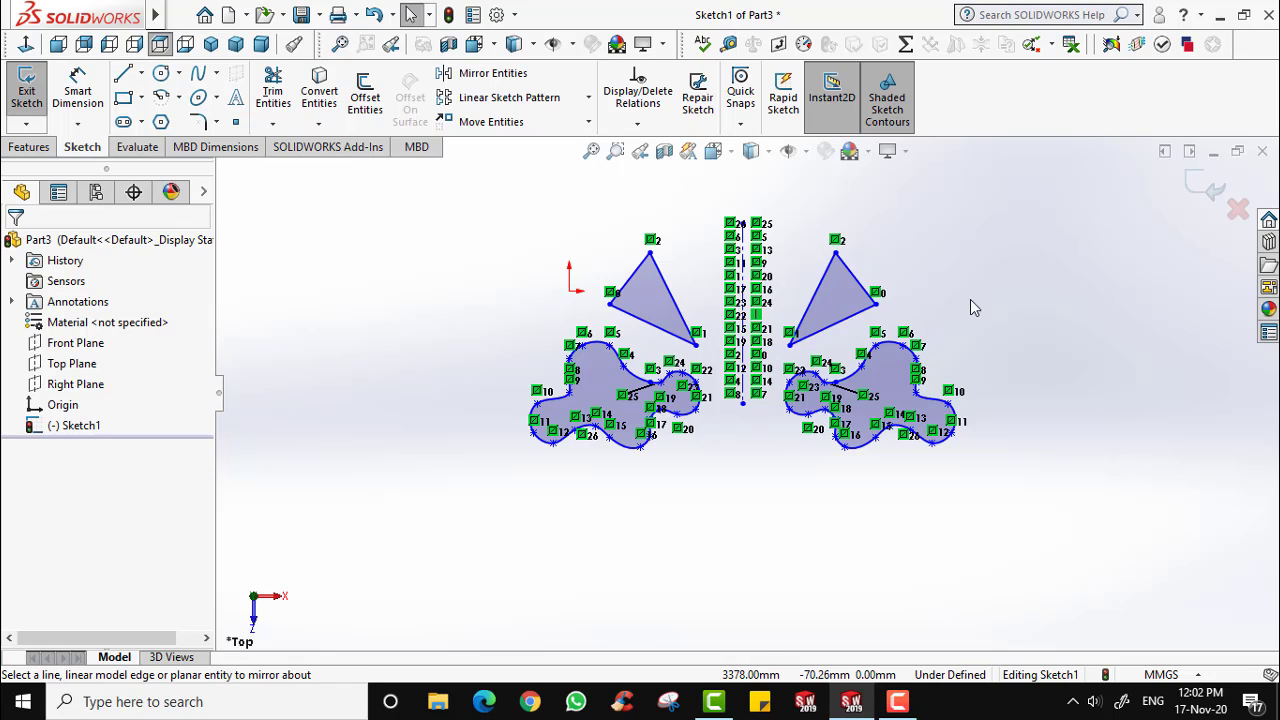
{"action": "scroll", "coordinate": [959, 468], "scroll_direction": "up", "scroll_amount": 3}
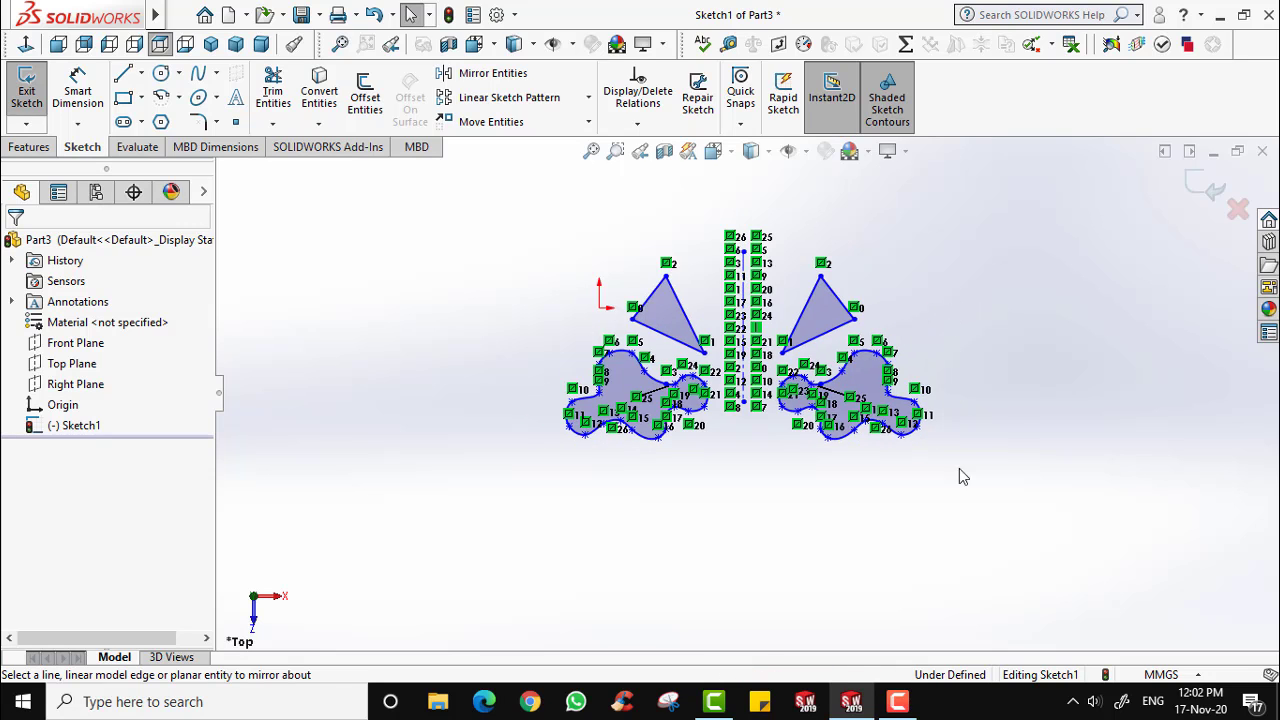
{"action": "scroll", "coordinate": [741, 490], "scroll_direction": "down", "scroll_amount": 3}
{"action": "scroll", "coordinate": [705, 400], "scroll_direction": "down", "scroll_amount": 1}
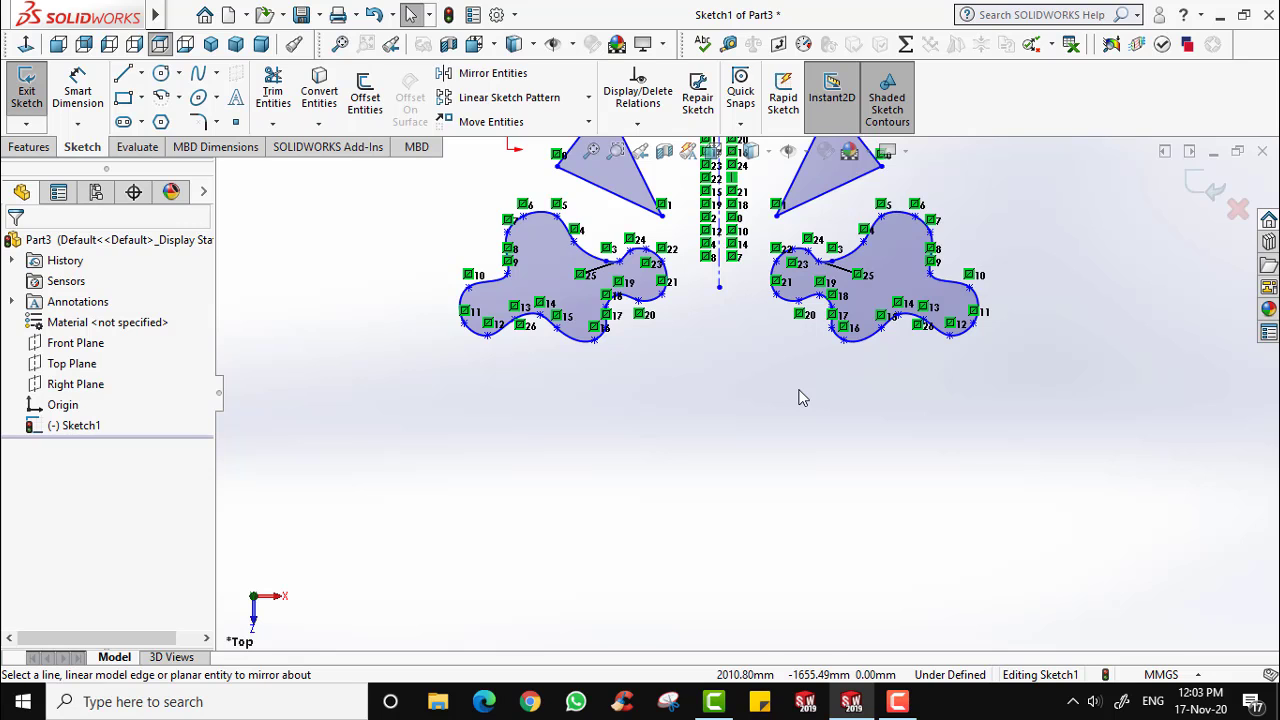
Draw a second vertical centerline in the empty area below the mirrored splines.
{"action": "scroll", "coordinate": [846, 486], "scroll_direction": "up", "scroll_amount": 3}
{"action": "scroll", "coordinate": [848, 482], "scroll_direction": "down", "scroll_amount": 5}
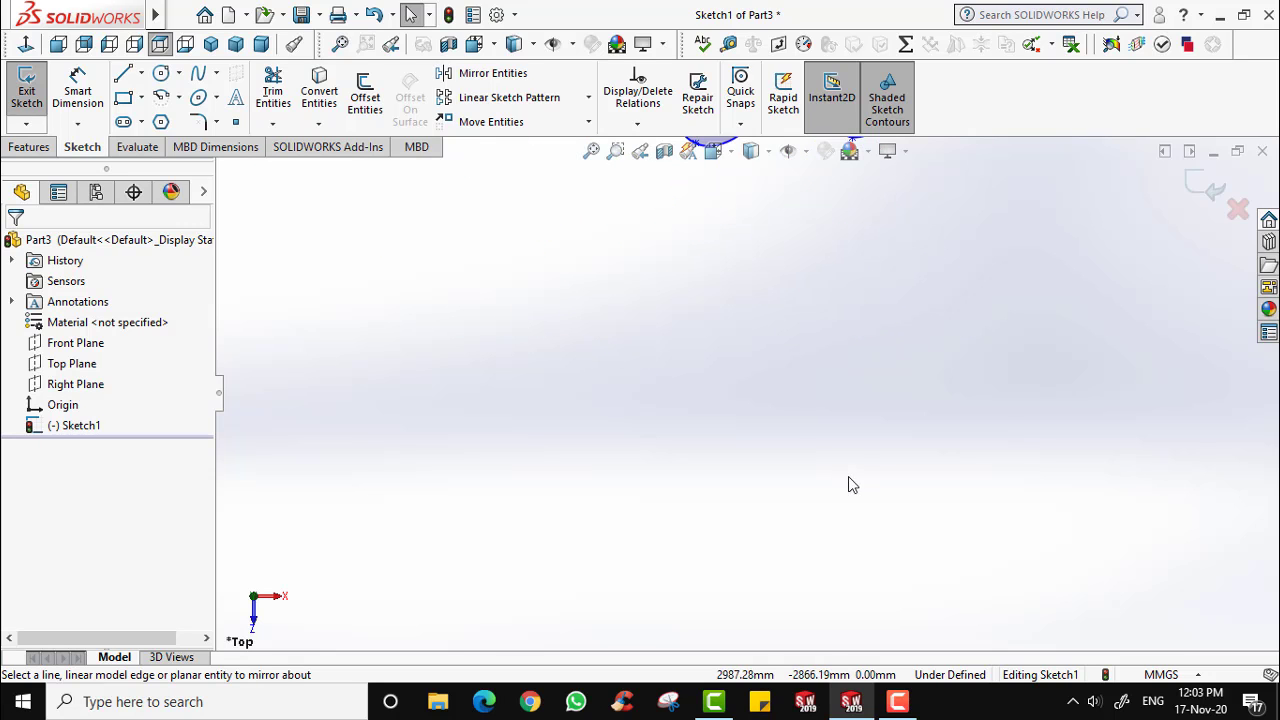
{"action": "scroll", "coordinate": [849, 477], "scroll_direction": "up", "scroll_amount": 4}
{"action": "scroll", "coordinate": [960, 466], "scroll_direction": "down", "scroll_amount": 2}
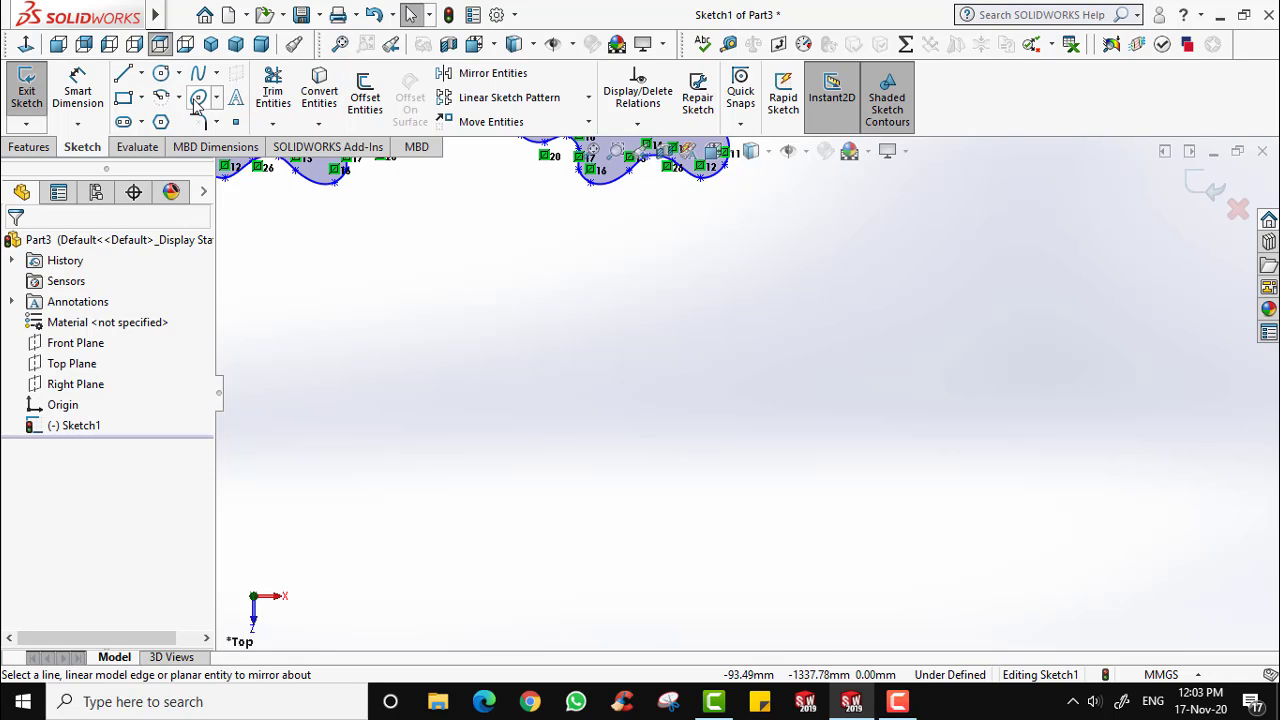
{"action": "left_click", "coordinate": [141, 73]}
{"action": "left_click", "coordinate": [160, 116]}
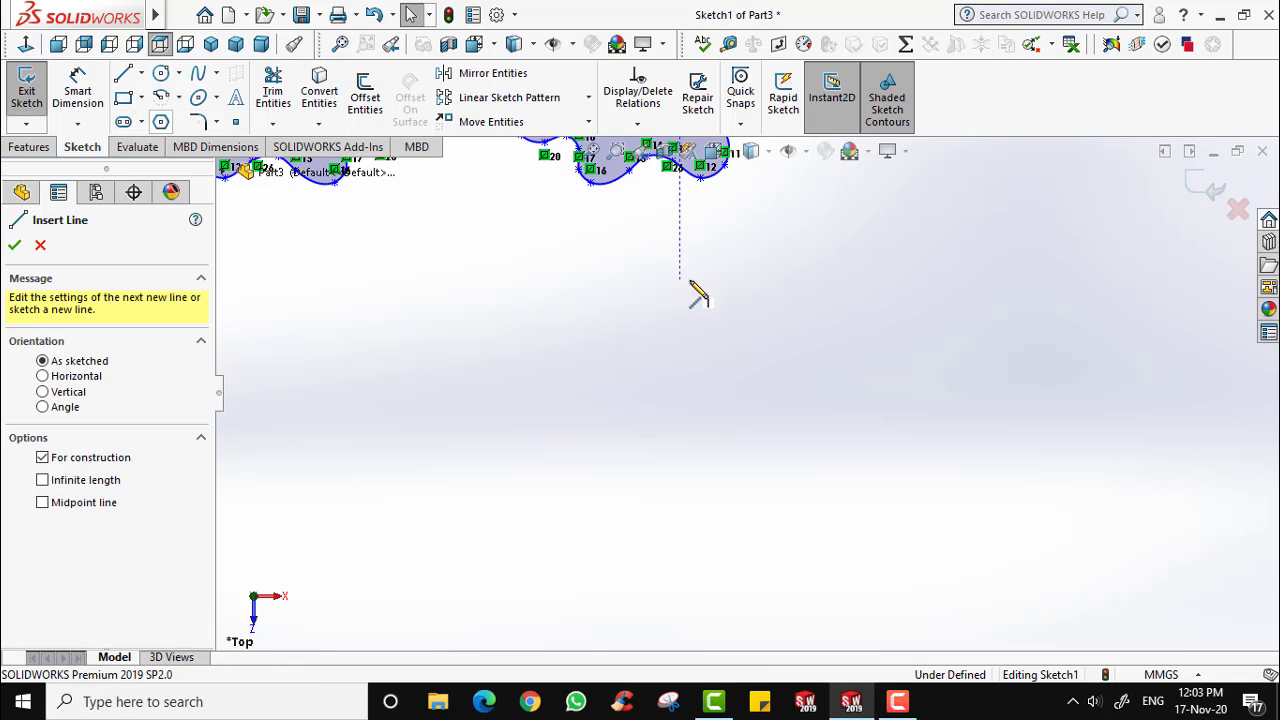
{"action": "left_click", "coordinate": [778, 295]}
{"action": "left_click", "coordinate": [778, 578]}
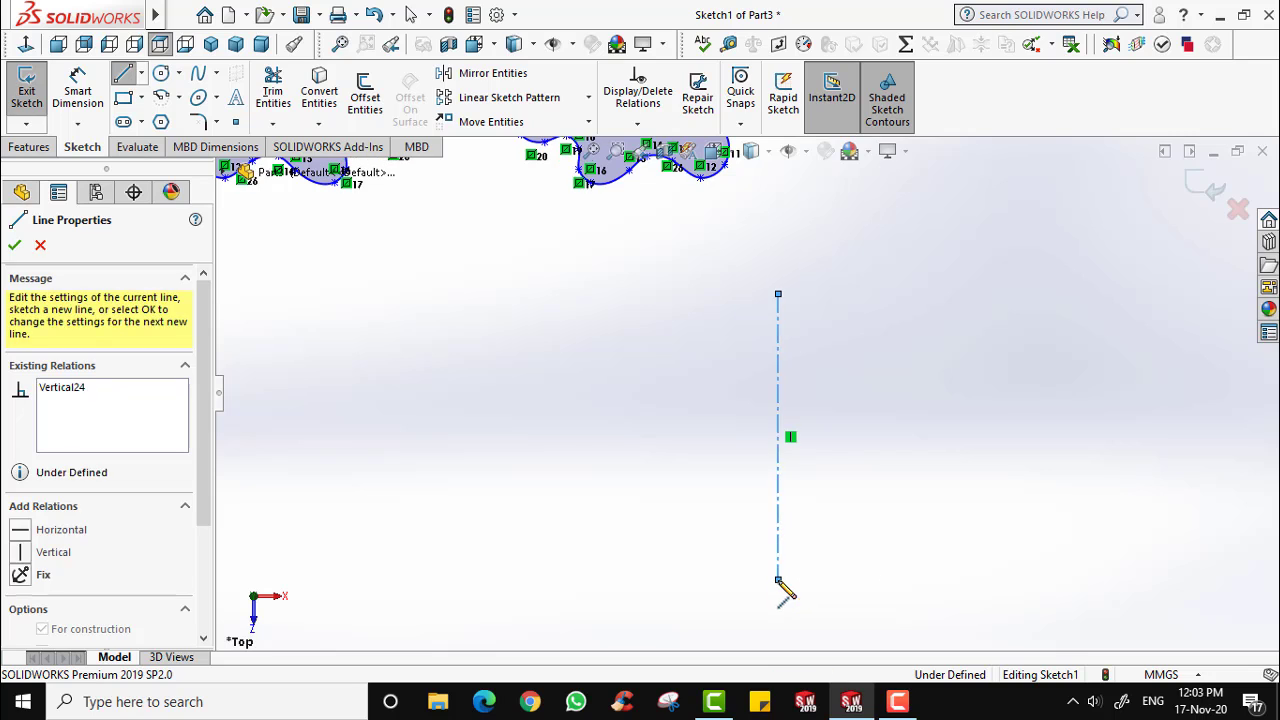
{"action": "key", "text": "Escape"}
{"action": "key", "text": "Escape"}
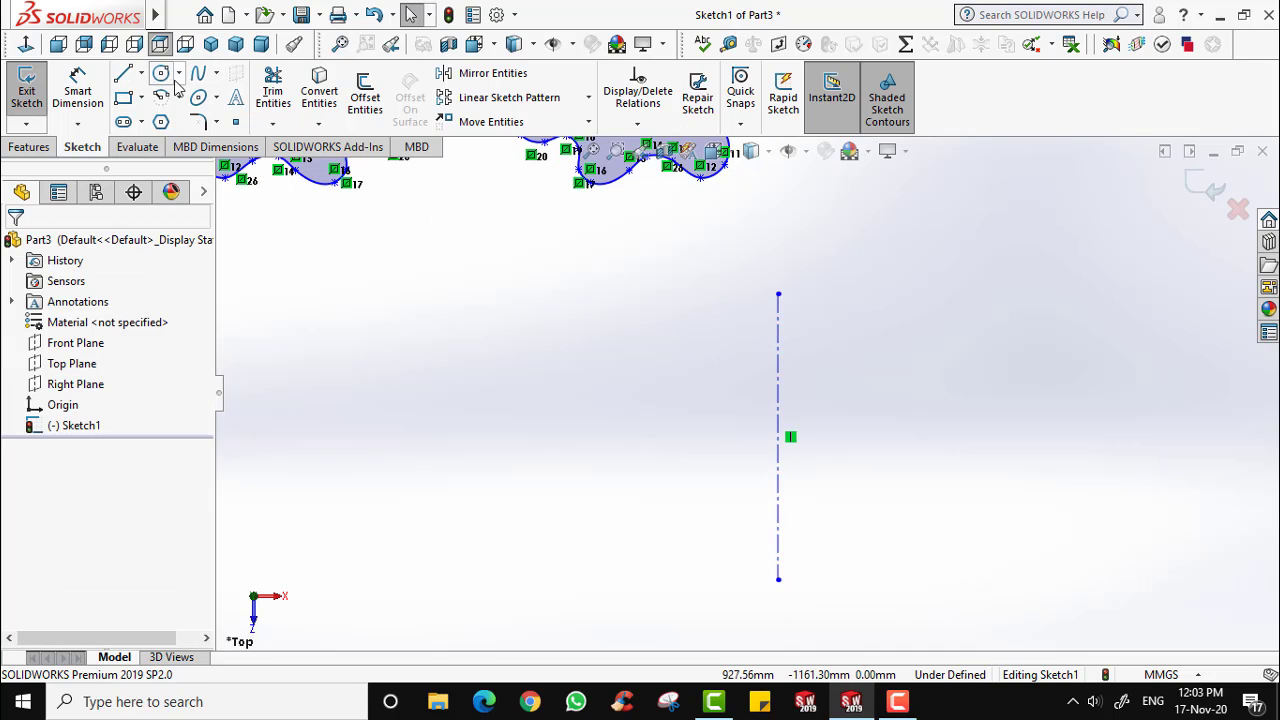
Sketch an open, winding multi-lobed spline on one side of the second vertical centerline, starting and ending on that centerline.
{"action": "left_click", "coordinate": [198, 76]}
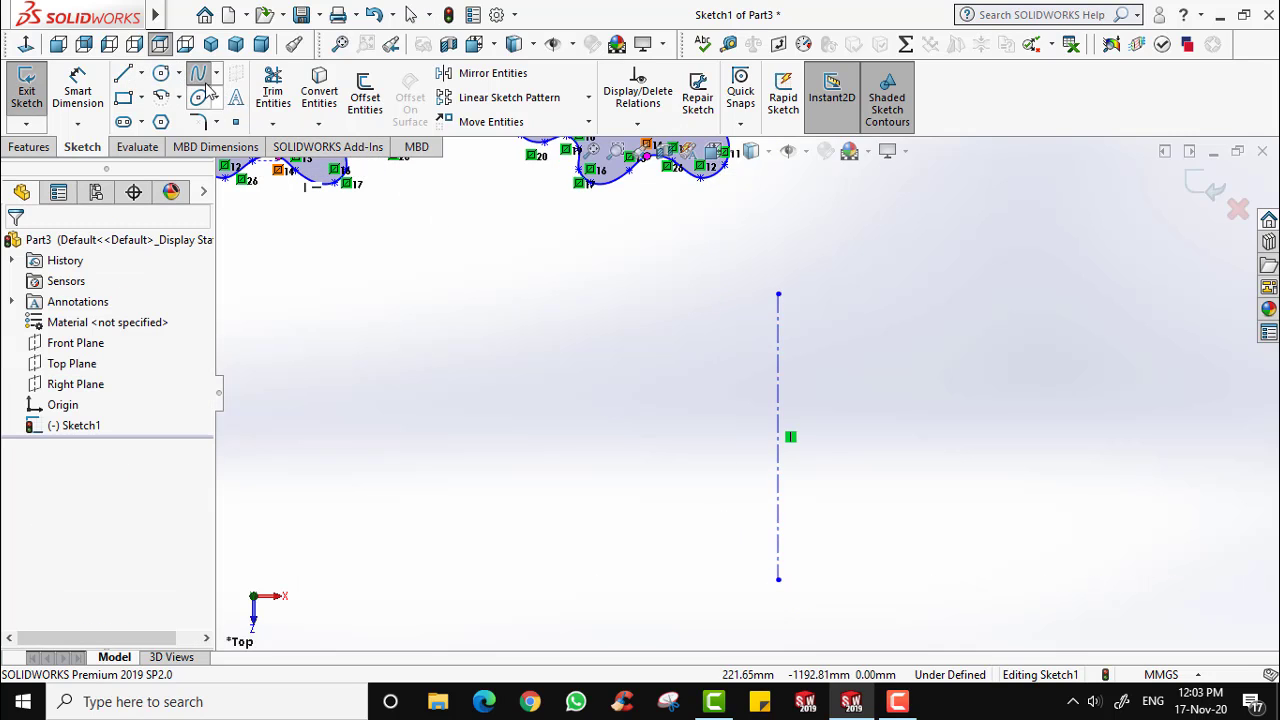
{"action": "left_click", "coordinate": [778, 348]}
{"action": "left_click", "coordinate": [737, 340]}
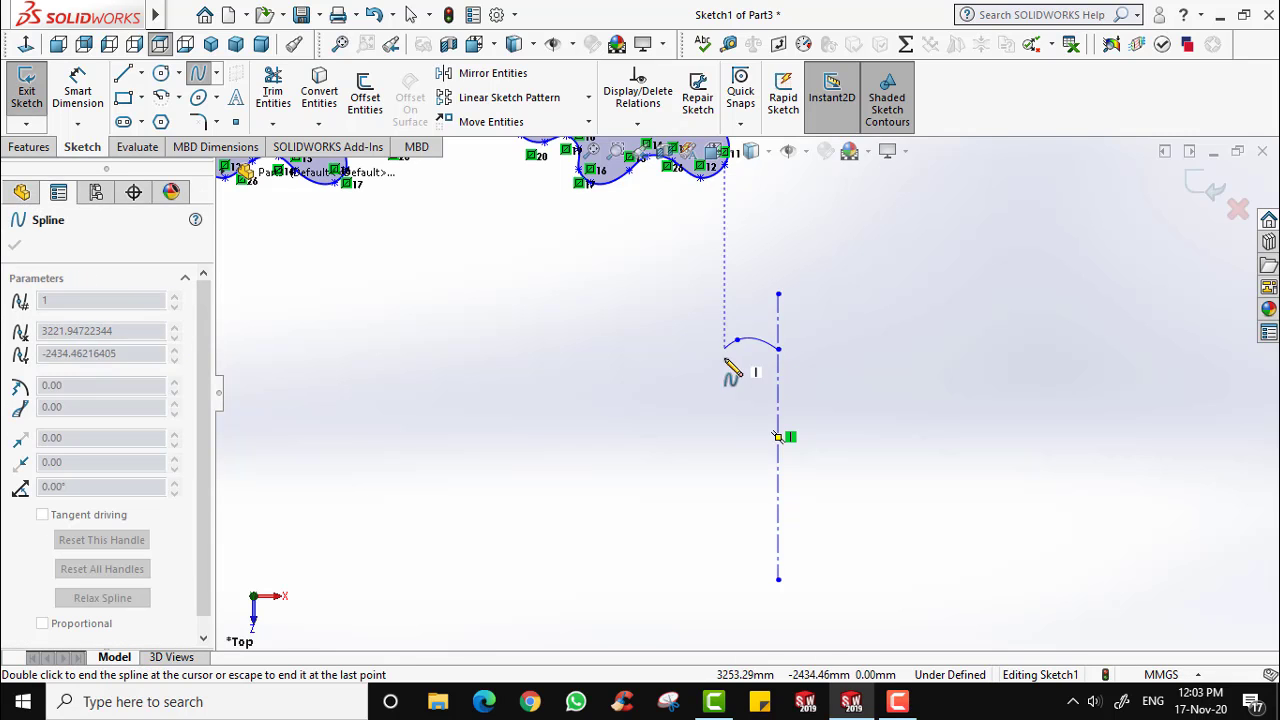
{"action": "left_click", "coordinate": [724, 366]}
{"action": "left_click", "coordinate": [680, 367]}
{"action": "left_click", "coordinate": [664, 338]}
{"action": "left_click", "coordinate": [647, 315]}
{"action": "left_click", "coordinate": [623, 304]}
{"action": "left_click", "coordinate": [591, 311]}
{"action": "left_click", "coordinate": [578, 326]}
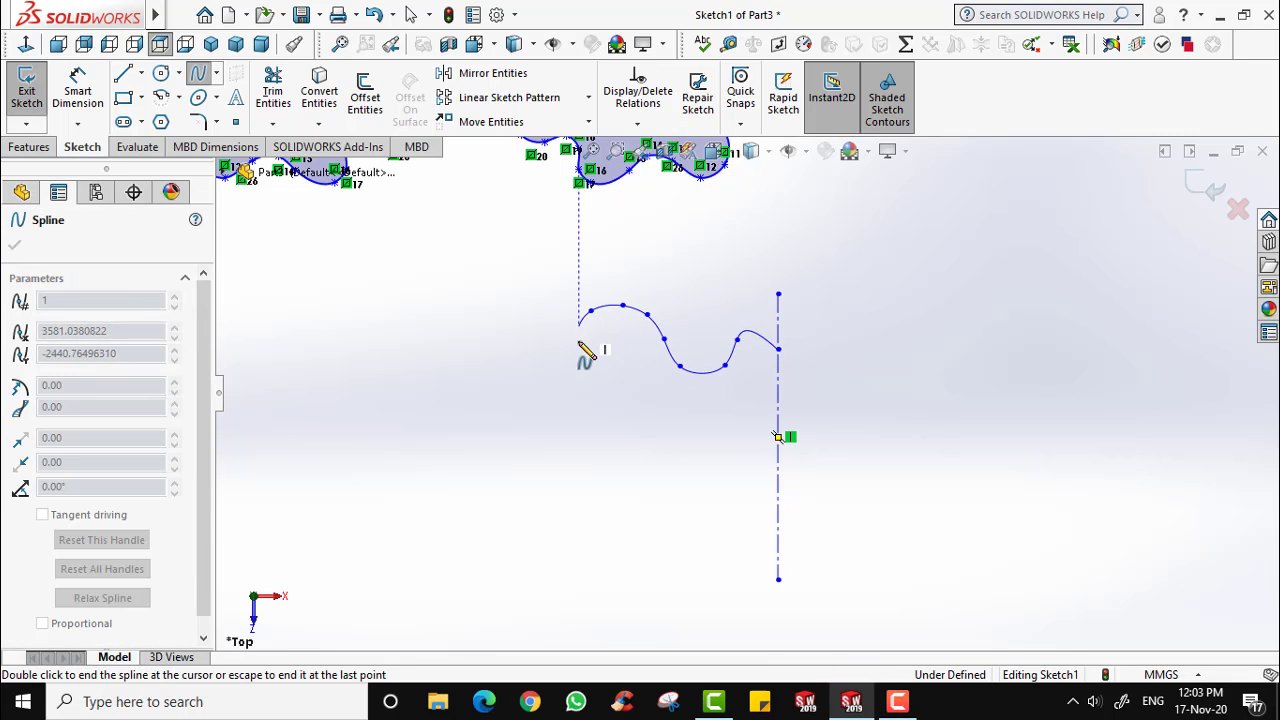
{"action": "left_click", "coordinate": [578, 356]}
{"action": "left_click", "coordinate": [572, 380]}
{"action": "left_click", "coordinate": [521, 363]}
{"action": "left_click", "coordinate": [462, 344]}
{"action": "left_click", "coordinate": [404, 349]}
{"action": "left_click", "coordinate": [346, 371]}
{"action": "left_click", "coordinate": [287, 406]}
{"action": "left_click", "coordinate": [260, 437]}
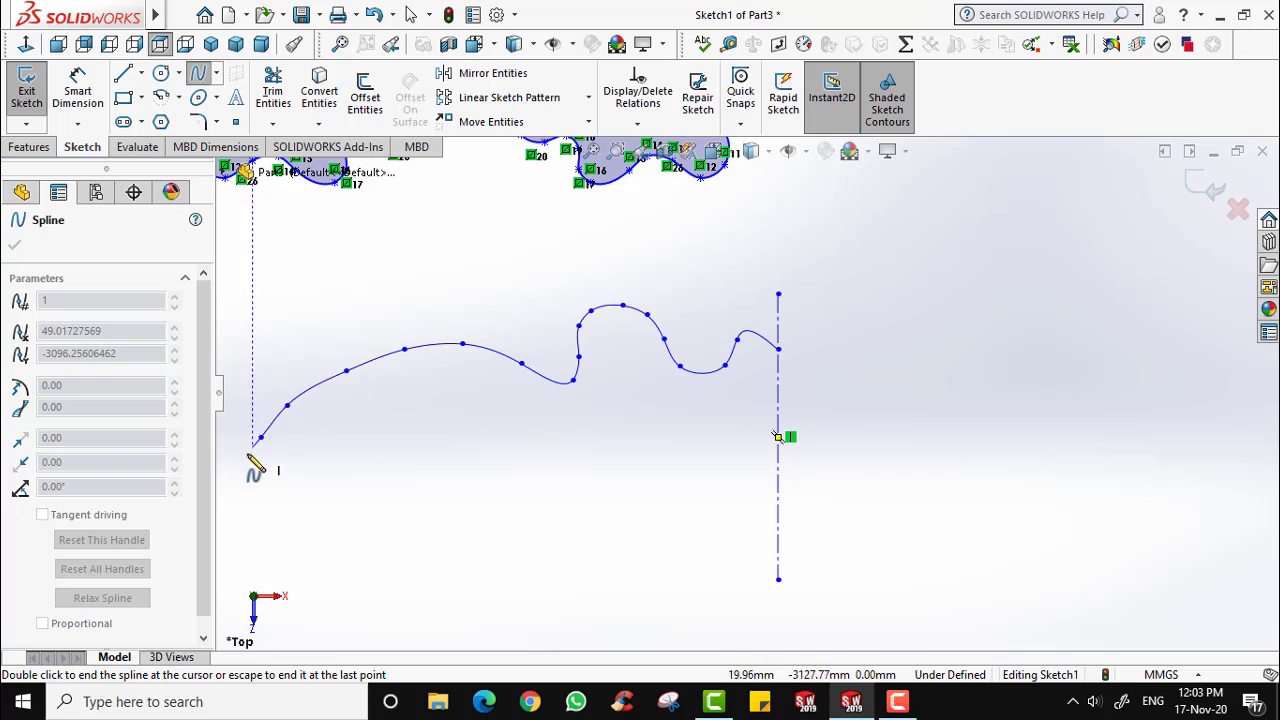
{"action": "left_click", "coordinate": [245, 455]}
{"action": "left_click", "coordinate": [280, 437]}
{"action": "left_click", "coordinate": [347, 426]}
{"action": "left_click", "coordinate": [380, 426]}
{"action": "left_click", "coordinate": [413, 437]}
{"action": "left_click", "coordinate": [438, 460]}
{"action": "left_click", "coordinate": [438, 484]}
{"action": "left_click", "coordinate": [426, 540]}
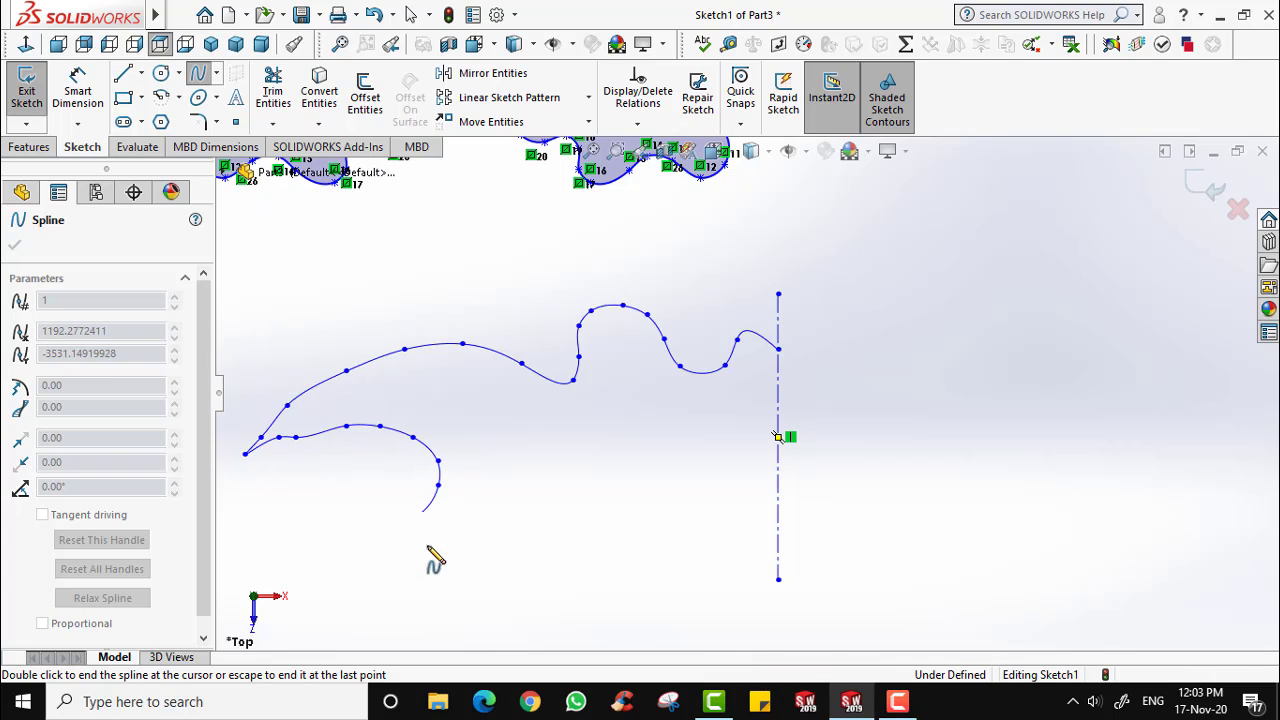
{"action": "left_click", "coordinate": [445, 568]}
{"action": "left_click", "coordinate": [486, 580]}
{"action": "left_click", "coordinate": [510, 579]}
{"action": "left_click", "coordinate": [538, 535]}
{"action": "left_click", "coordinate": [539, 494]}
{"action": "left_click", "coordinate": [521, 454]}
{"action": "left_click", "coordinate": [555, 428]}
{"action": "left_click", "coordinate": [579, 428]}
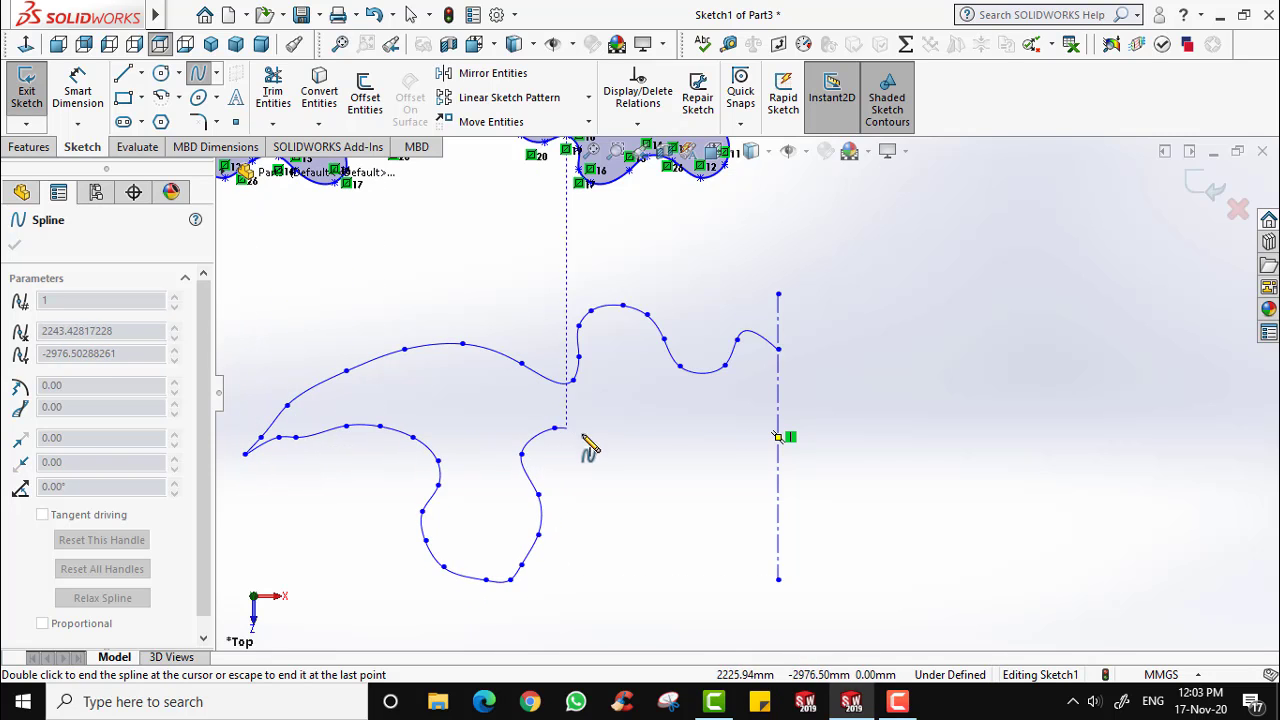
{"action": "left_click", "coordinate": [591, 453]}
{"action": "left_click", "coordinate": [591, 490]}
{"action": "left_click", "coordinate": [629, 530]}
{"action": "left_click", "coordinate": [648, 517]}
{"action": "left_click", "coordinate": [664, 473]}
{"action": "left_click", "coordinate": [658, 444]}
{"action": "left_click", "coordinate": [680, 418]}
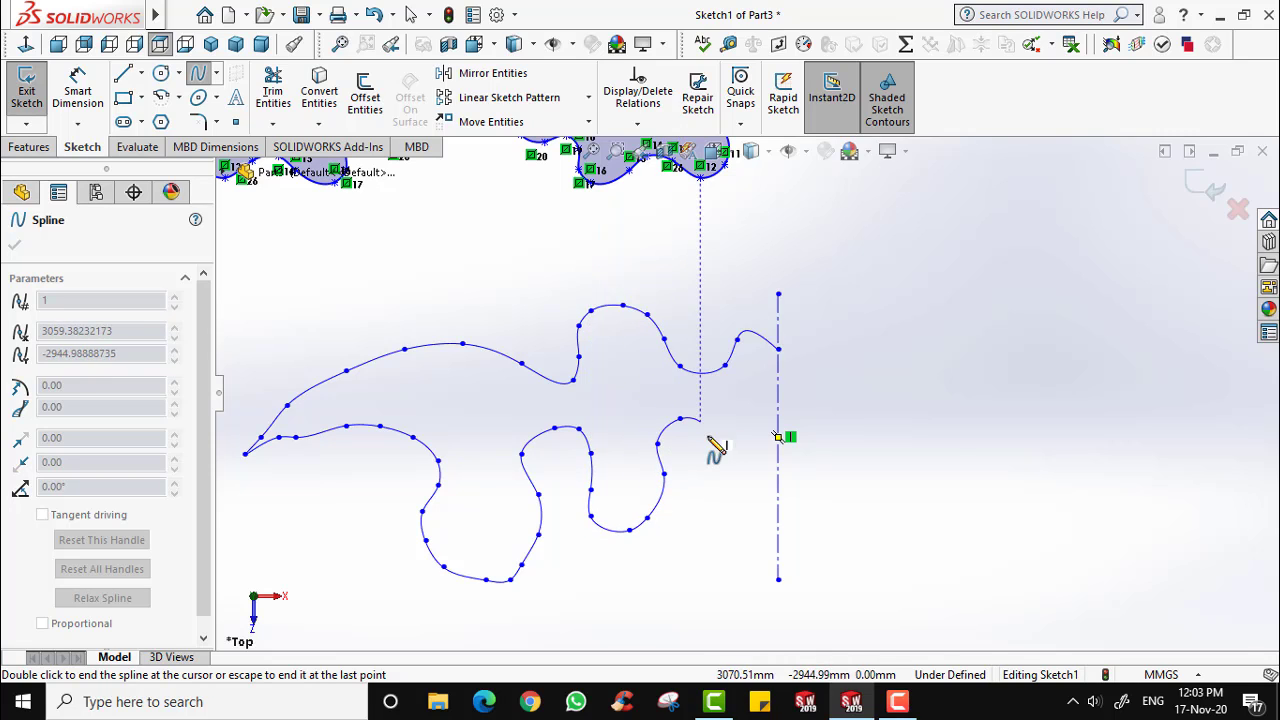
{"action": "left_click", "coordinate": [707, 437]}
{"action": "left_click", "coordinate": [701, 483]}
{"action": "left_click", "coordinate": [709, 536]}
{"action": "left_click", "coordinate": [725, 551]}
{"action": "left_click", "coordinate": [751, 546]}
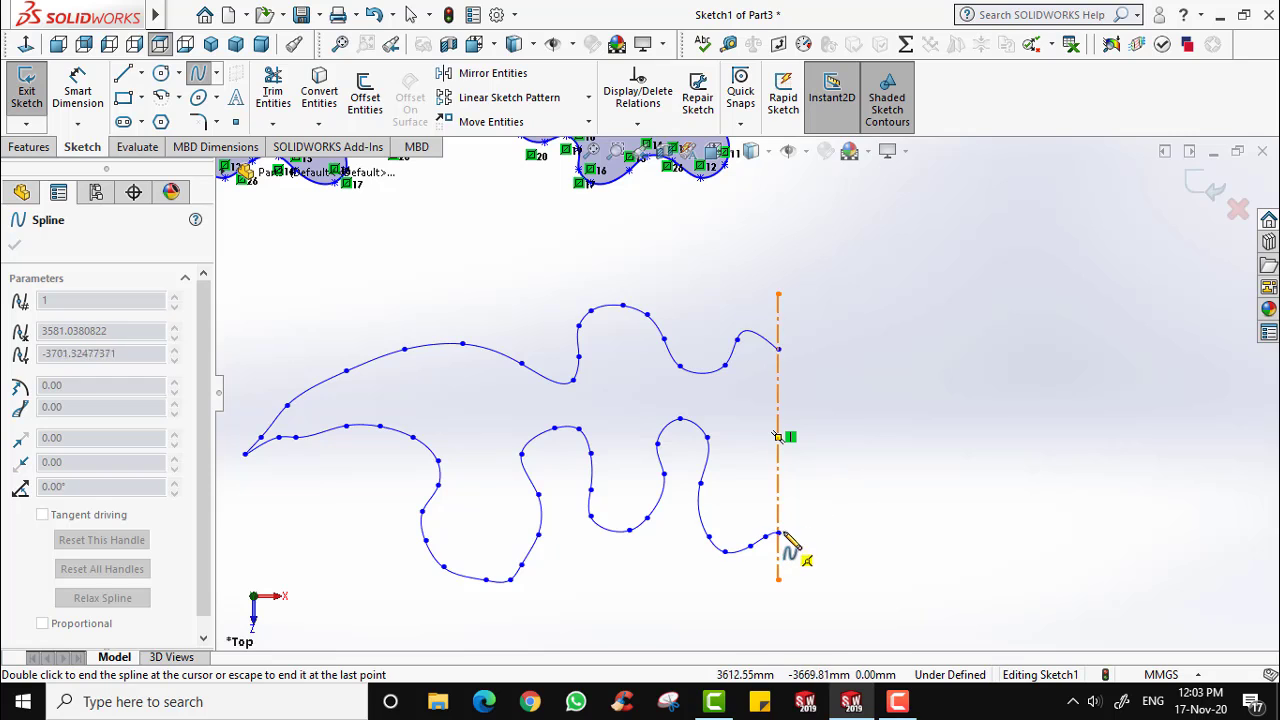
{"action": "left_click", "coordinate": [779, 533]}
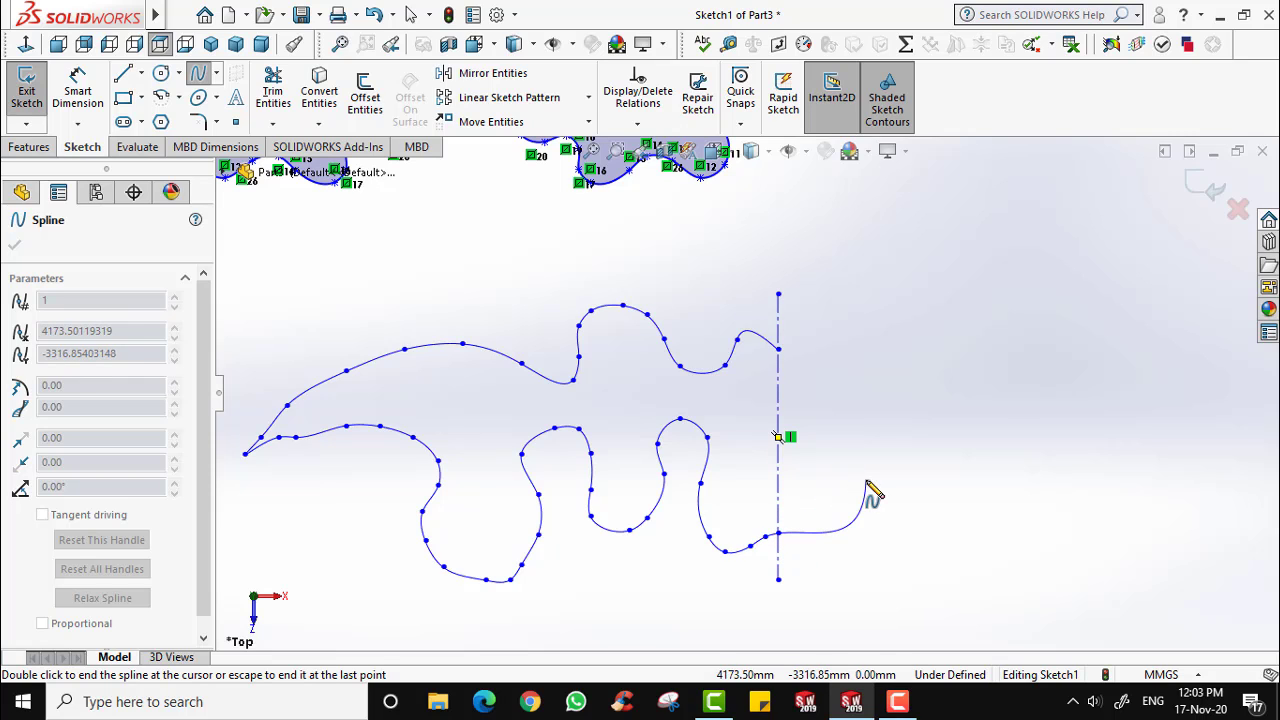
{"action": "key", "text": "Escape"}
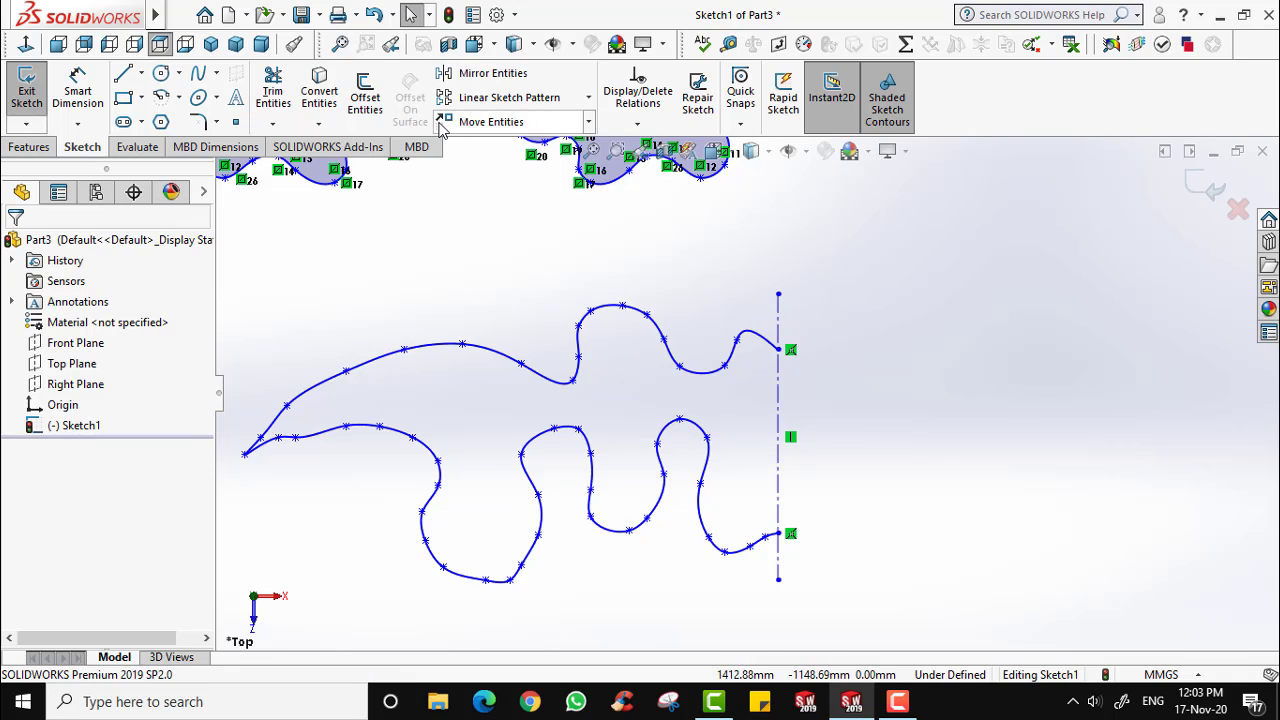
Mirror the winding spline about the second vertical centerline, keeping the original as a copy.
{"action": "left_click", "coordinate": [487, 85]}
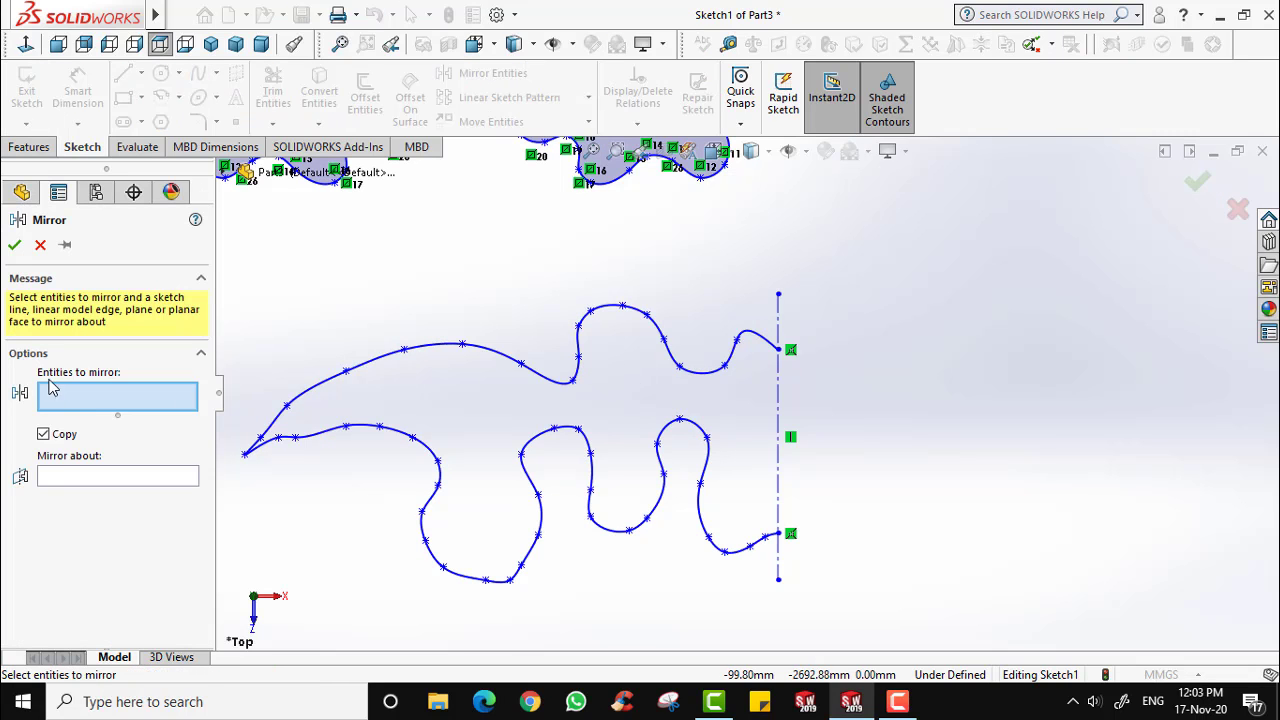
{"action": "left_click", "coordinate": [548, 386]}
{"action": "left_click", "coordinate": [72, 484]}
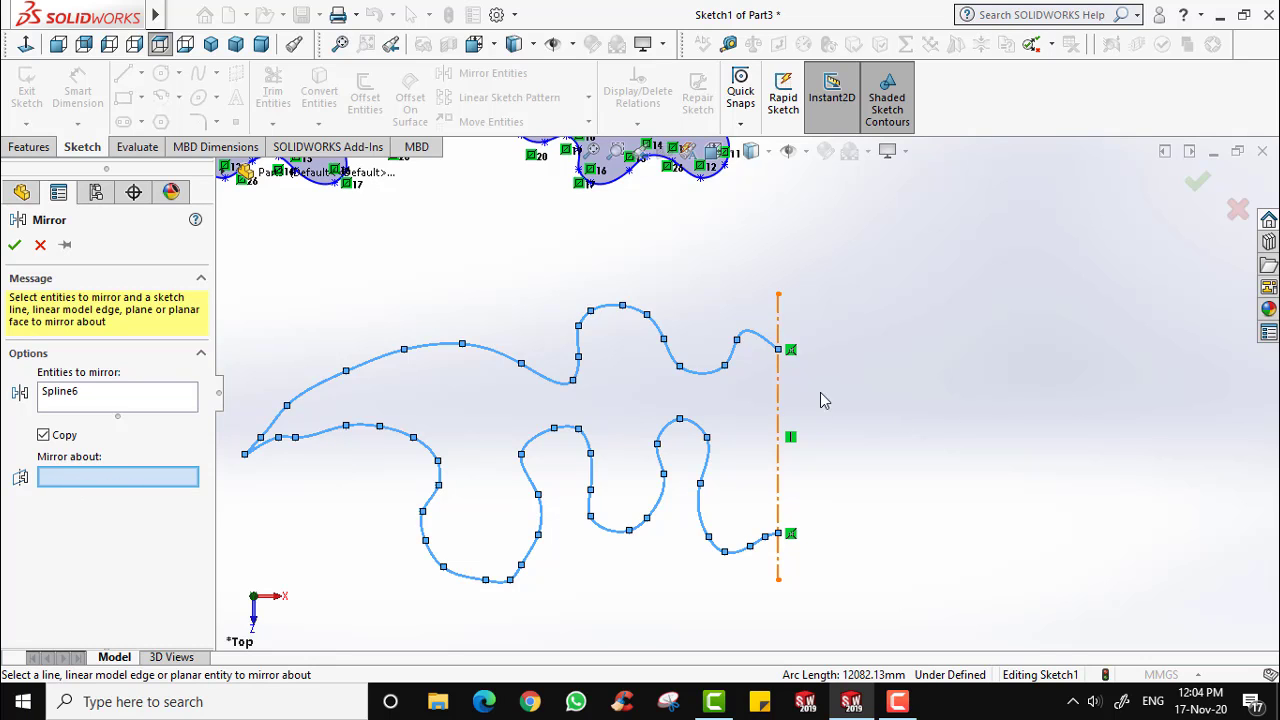
{"action": "left_click", "coordinate": [779, 404]}
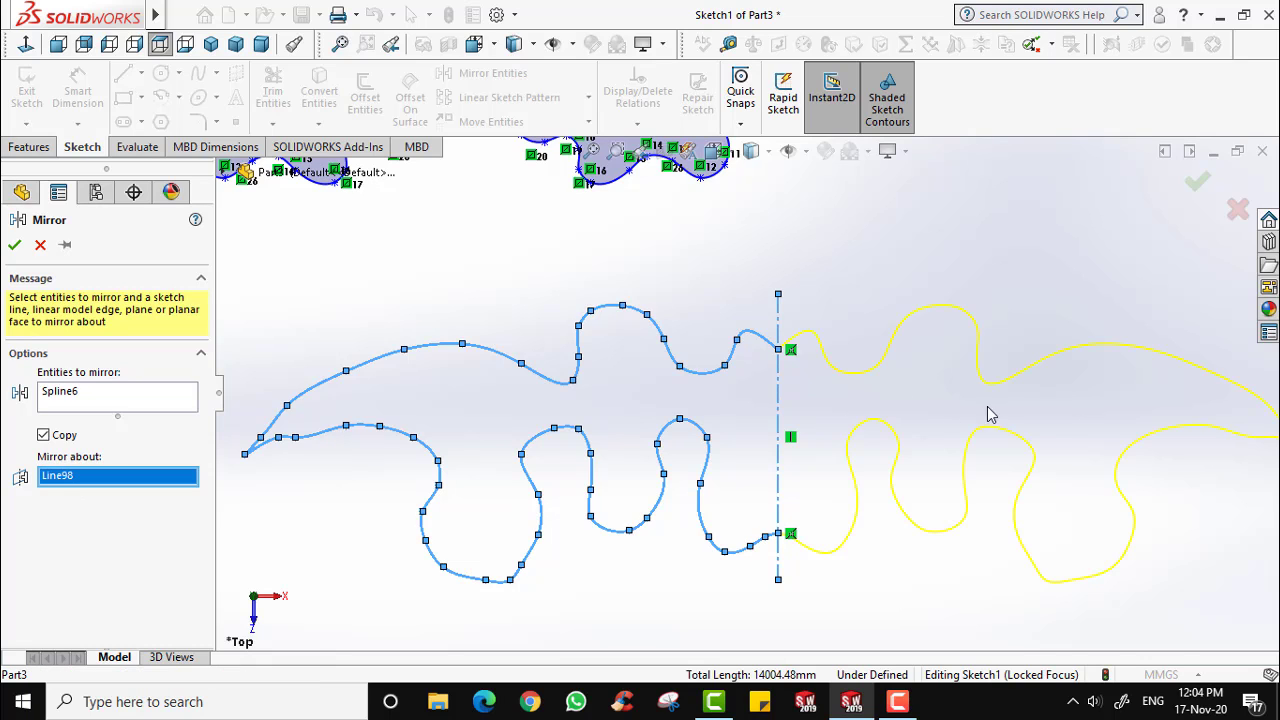
{"action": "key", "text": "z"}
{"action": "scroll", "coordinate": [798, 410], "scroll_direction": "down", "scroll_amount": 2}
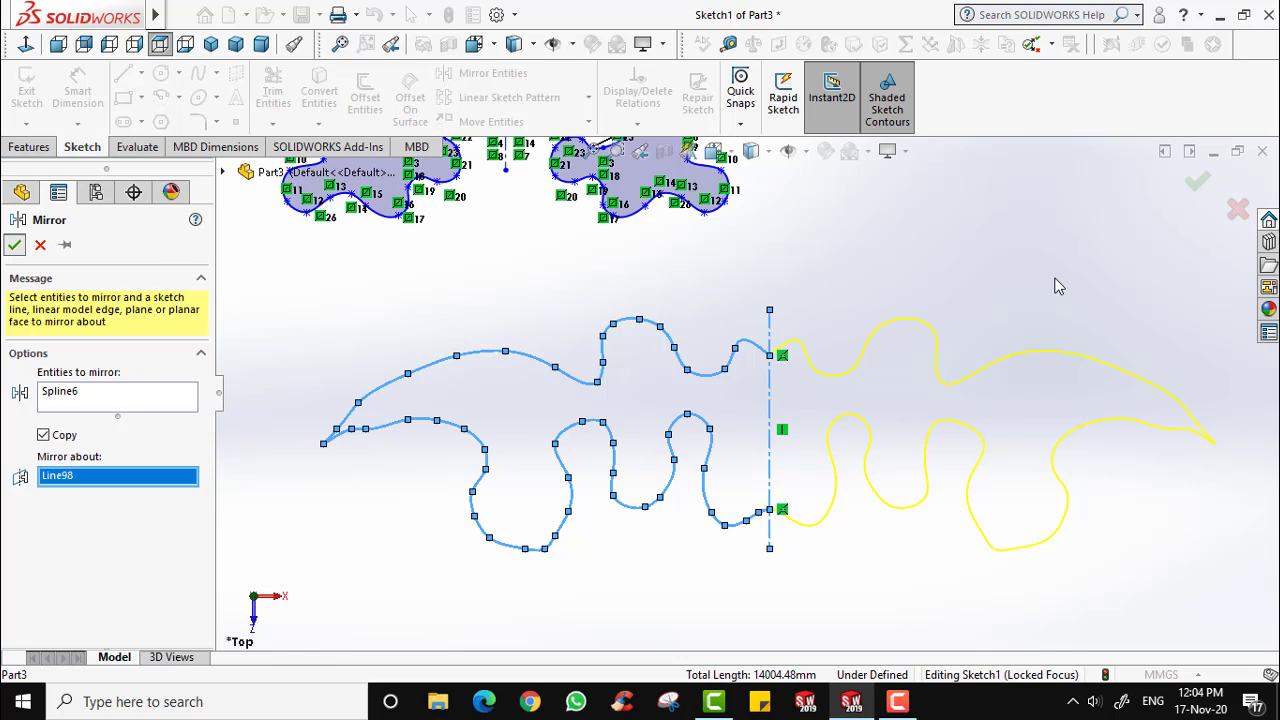
{"action": "key", "text": "Return"}
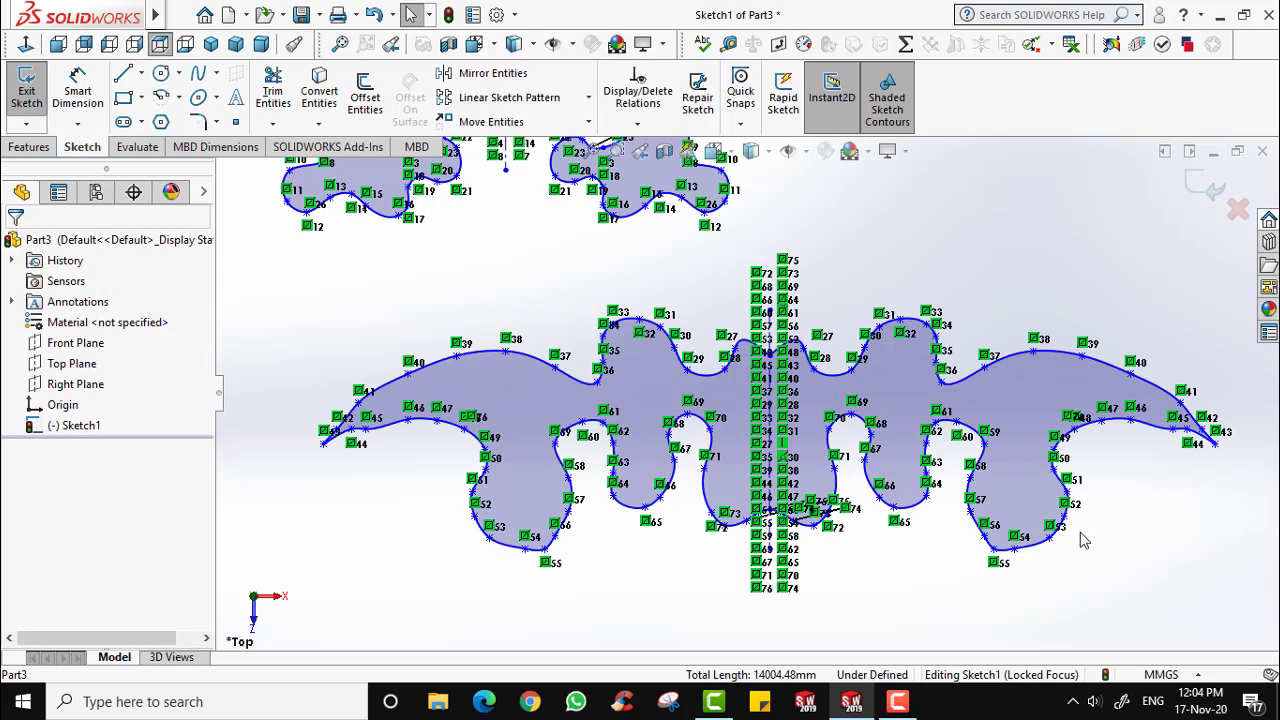
Examine the closed shape formed by the mirrored spline and its symmetry relations along the centerline.
{"action": "scroll", "coordinate": [900, 460], "scroll_direction": "down", "scroll_amount": 1}
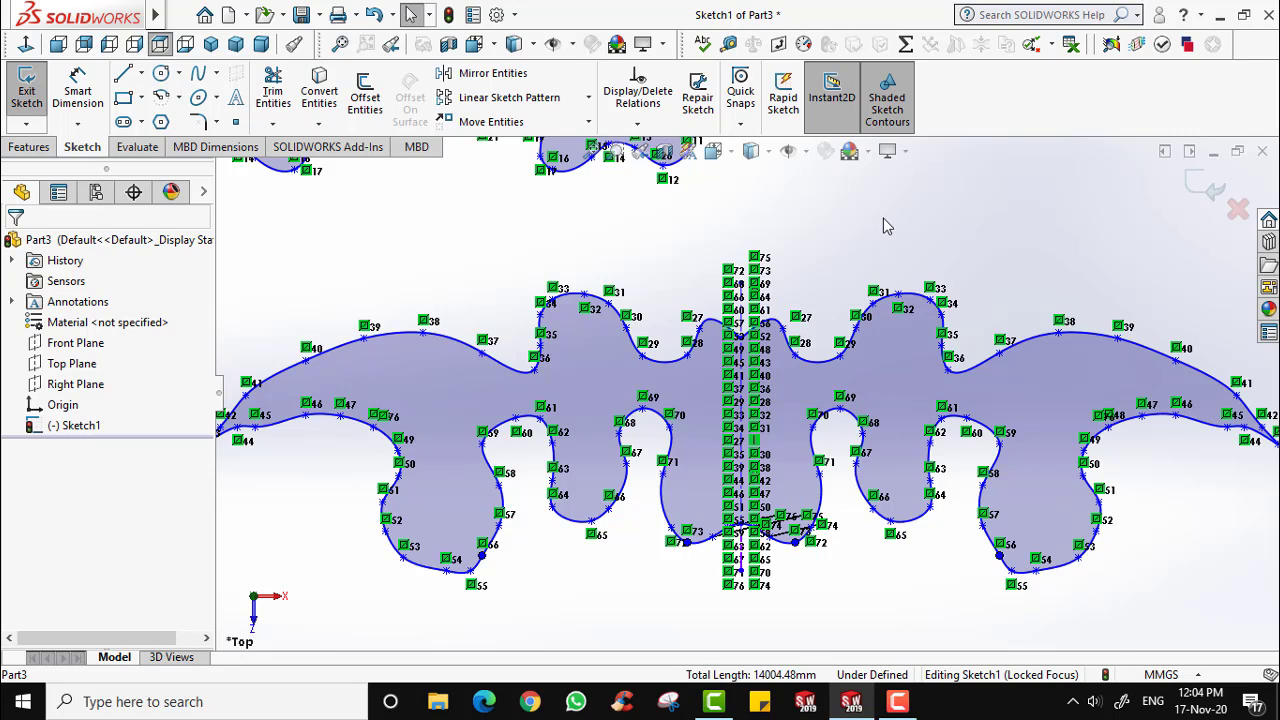
{"action": "scroll", "coordinate": [895, 250], "scroll_direction": "up", "scroll_amount": 3}
{"action": "scroll", "coordinate": [891, 264], "scroll_direction": "down", "scroll_amount": 2}
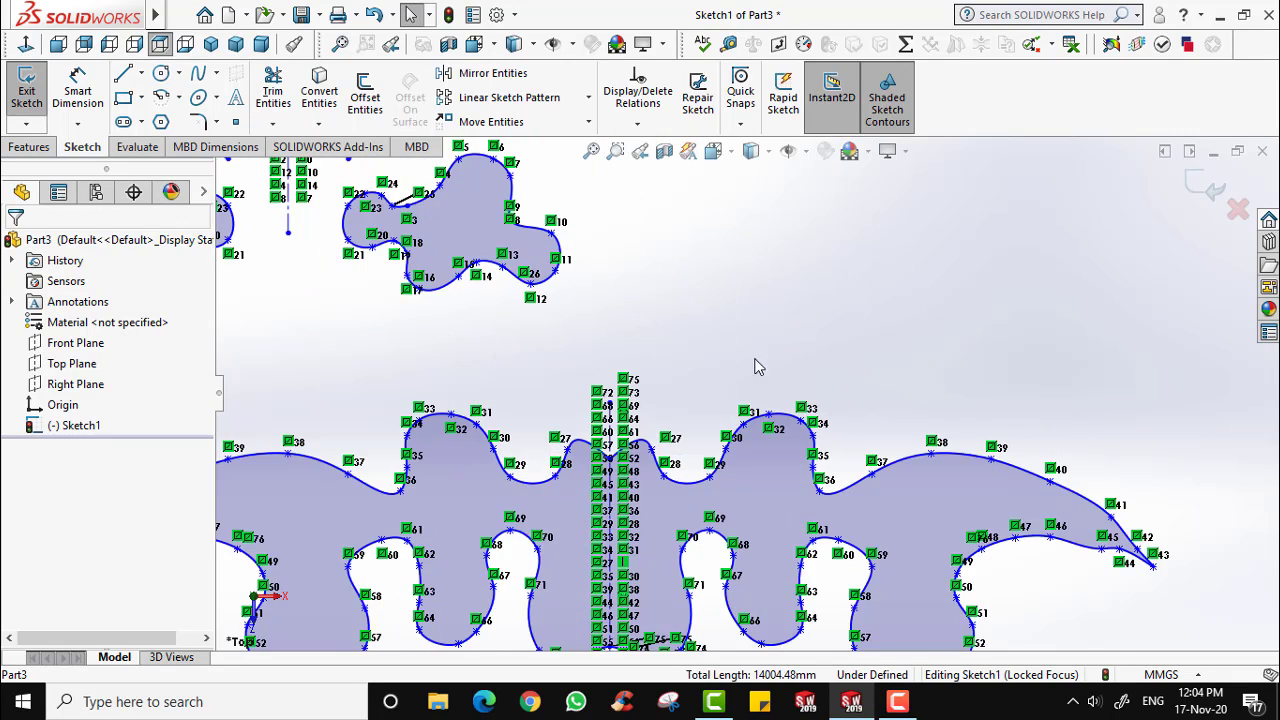
{"action": "scroll", "coordinate": [757, 363], "scroll_direction": "up", "scroll_amount": 4}
{"action": "scroll", "coordinate": [670, 561], "scroll_direction": "down", "scroll_amount": 4}
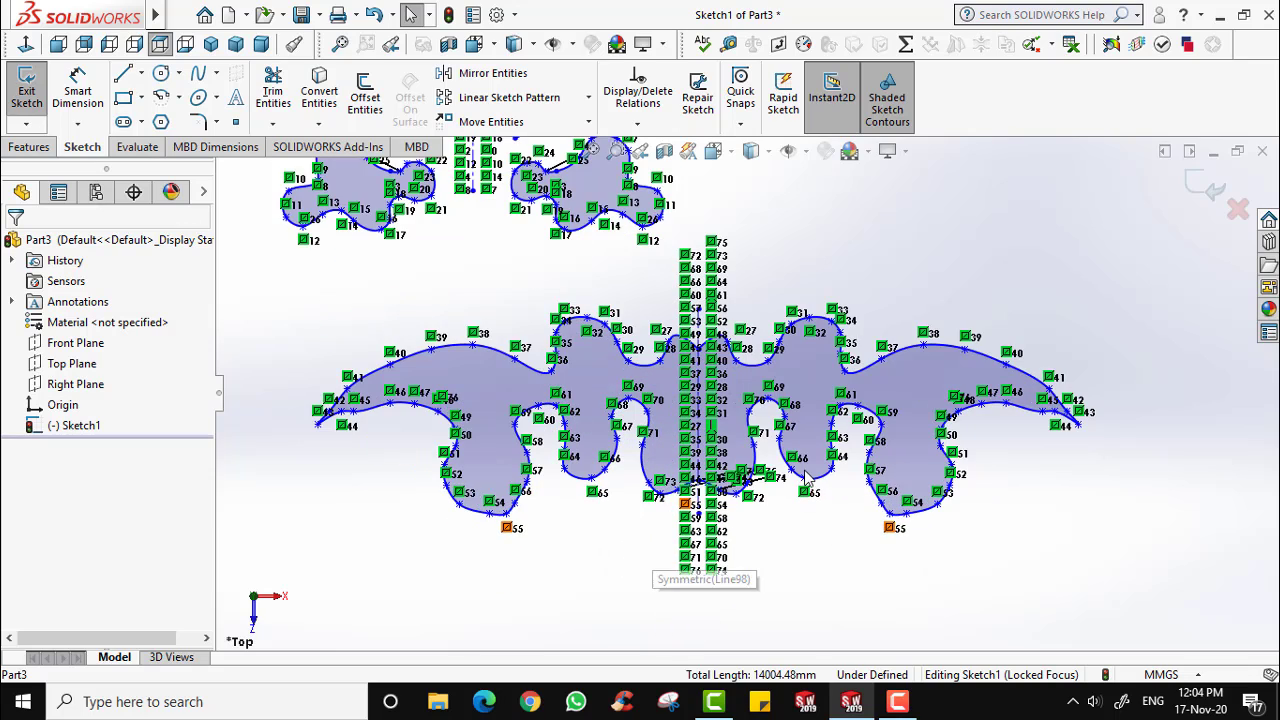
{"action": "scroll", "coordinate": [630, 490], "scroll_direction": "up", "scroll_amount": 2}
{"action": "left_click", "coordinate": [490, 73]}
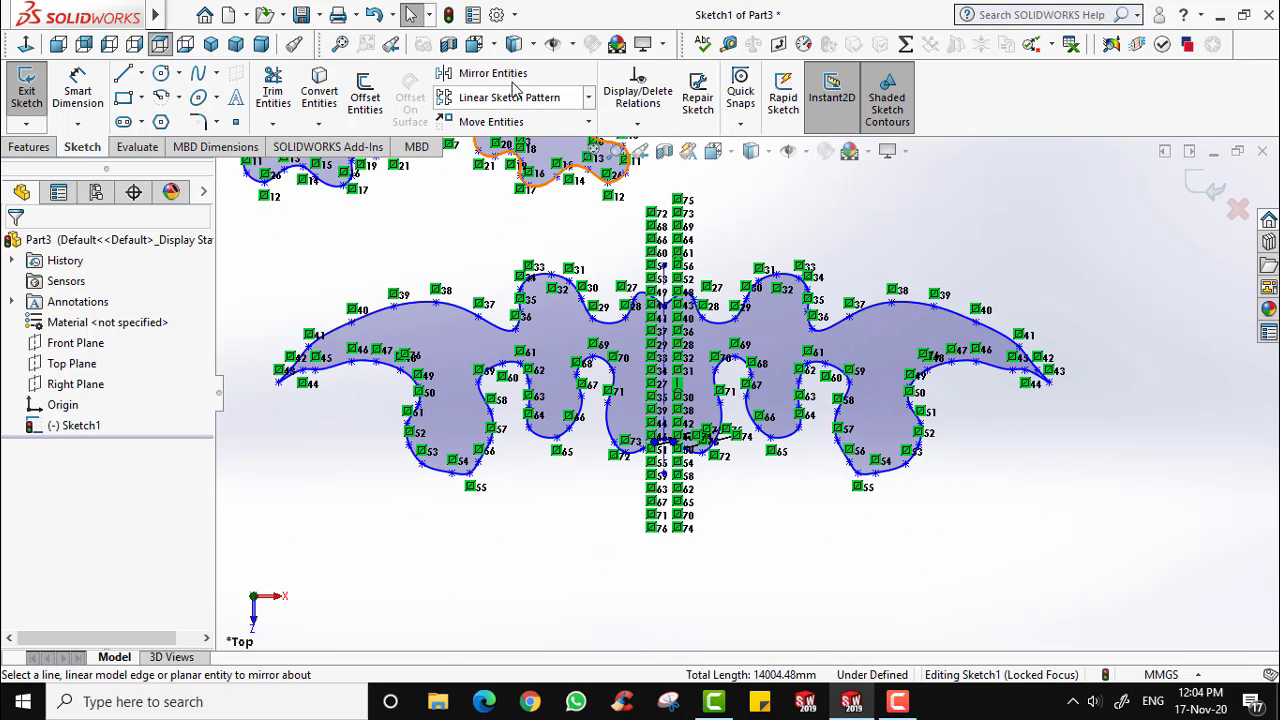
{"action": "scroll", "coordinate": [474, 323], "scroll_direction": "up", "scroll_amount": 1}
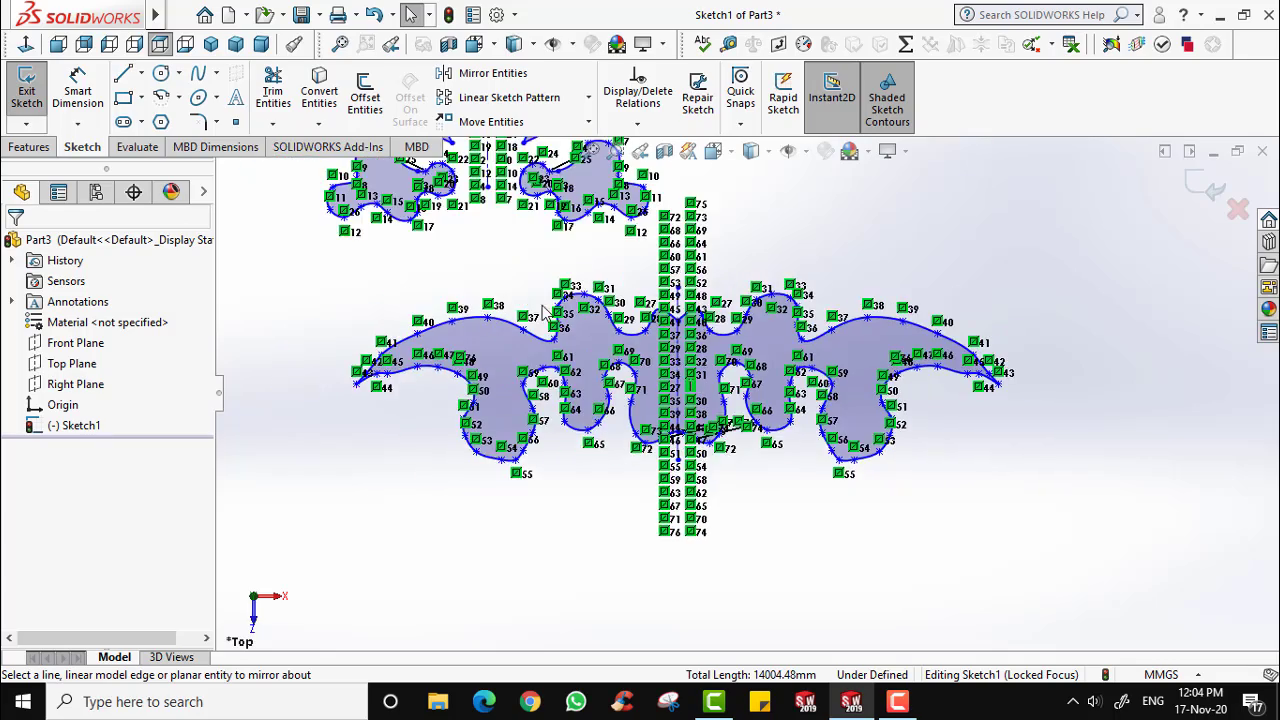
{"action": "scroll", "coordinate": [817, 301], "scroll_direction": "down", "scroll_amount": 2}
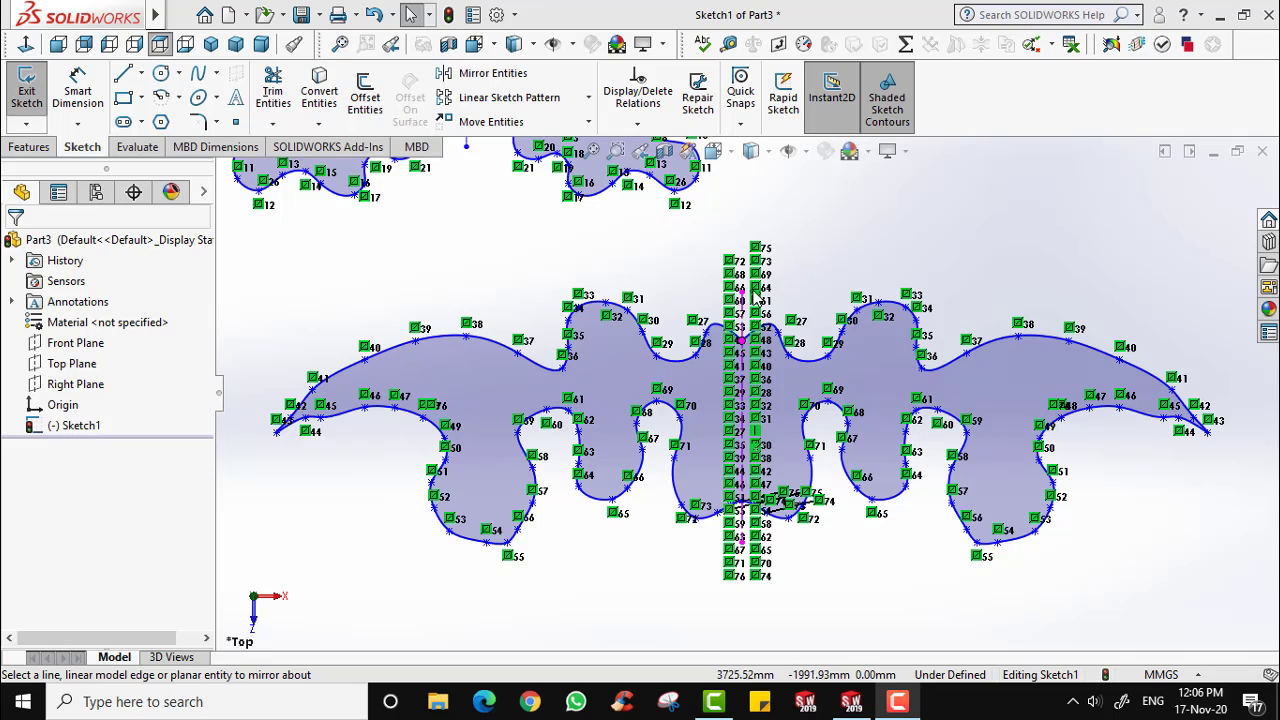
{"action": "left_click", "coordinate": [141, 73]}
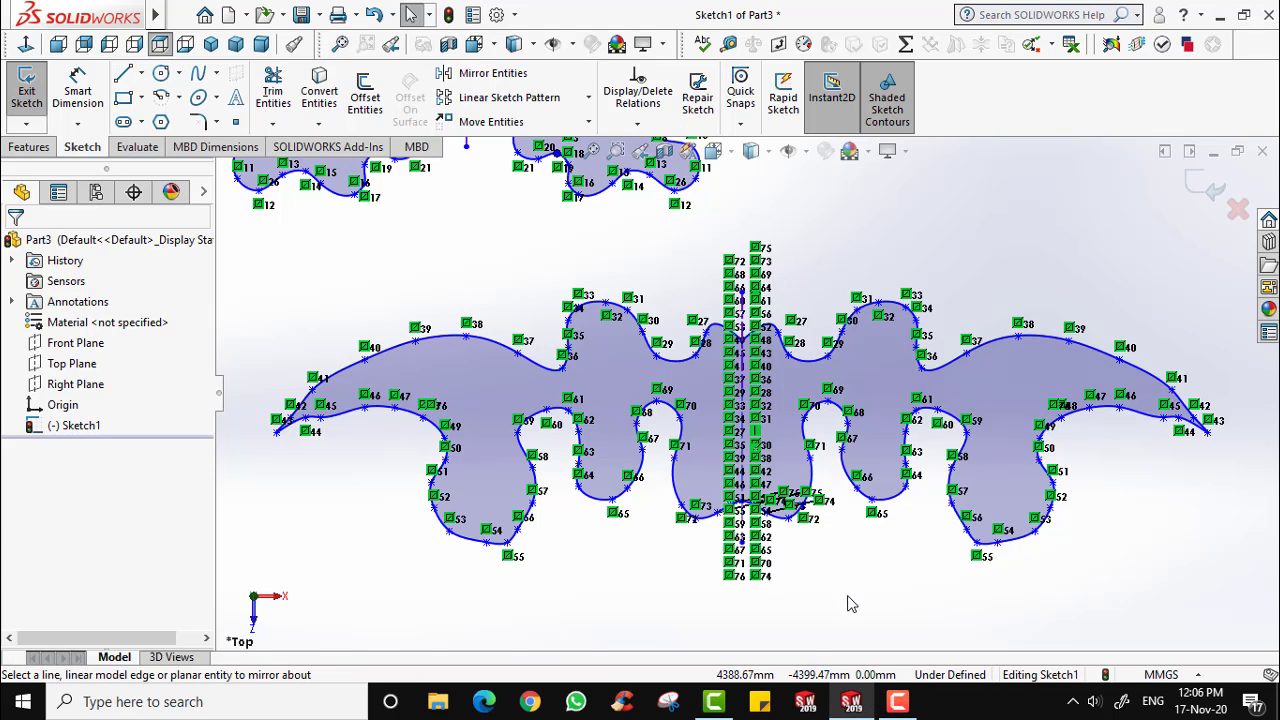
Sketch a corner rectangle in the empty area below the large mirrored spline shape.
{"action": "scroll", "coordinate": [849, 611], "scroll_direction": "up", "scroll_amount": 4}
{"action": "scroll", "coordinate": [626, 597], "scroll_direction": "down", "scroll_amount": 3}
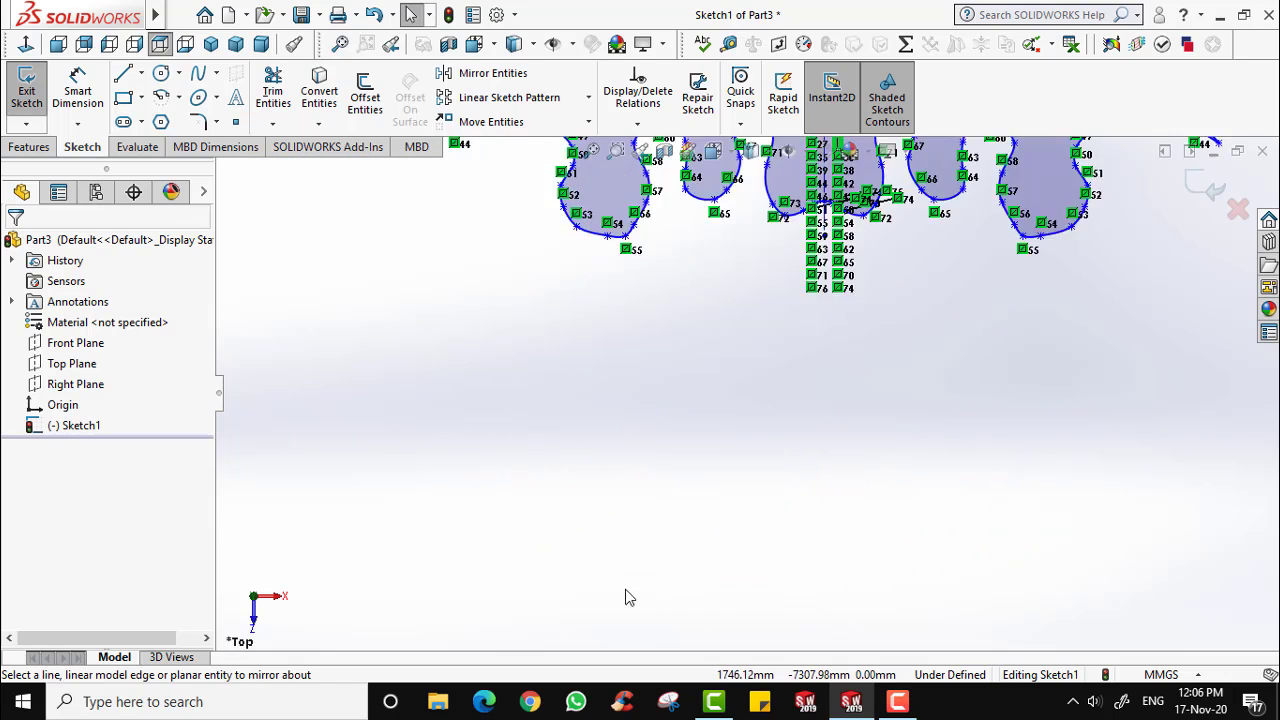
{"action": "scroll", "coordinate": [712, 413], "scroll_direction": "down", "scroll_amount": 5}
{"action": "scroll", "coordinate": [683, 334], "scroll_direction": "up", "scroll_amount": 5}
{"action": "scroll", "coordinate": [680, 337], "scroll_direction": "down", "scroll_amount": 2}
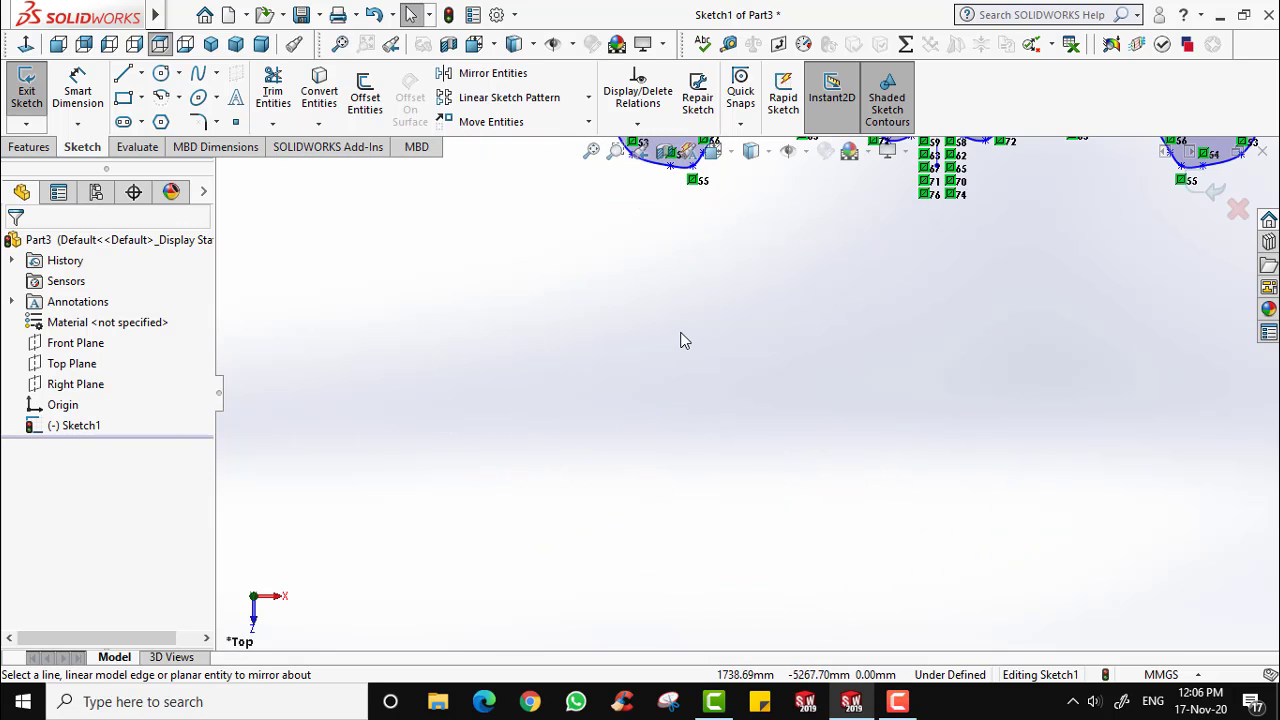
{"action": "left_click", "coordinate": [141, 97]}
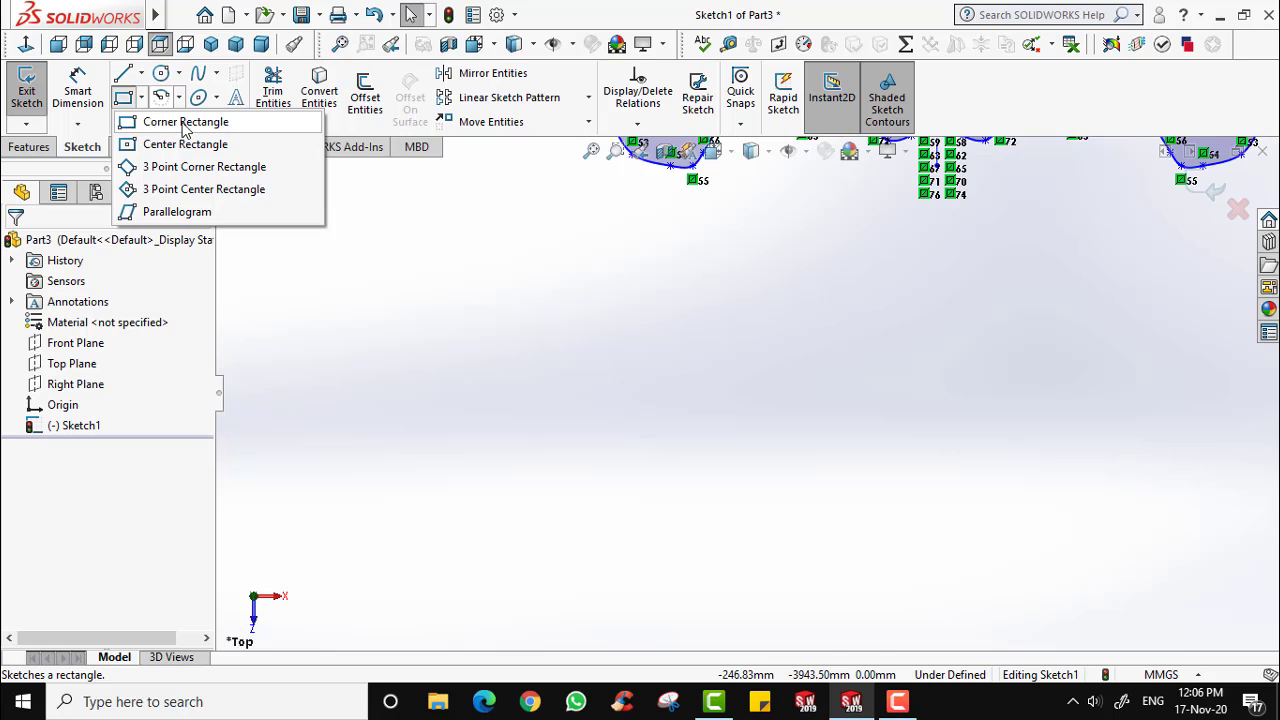
{"action": "left_click", "coordinate": [193, 125]}
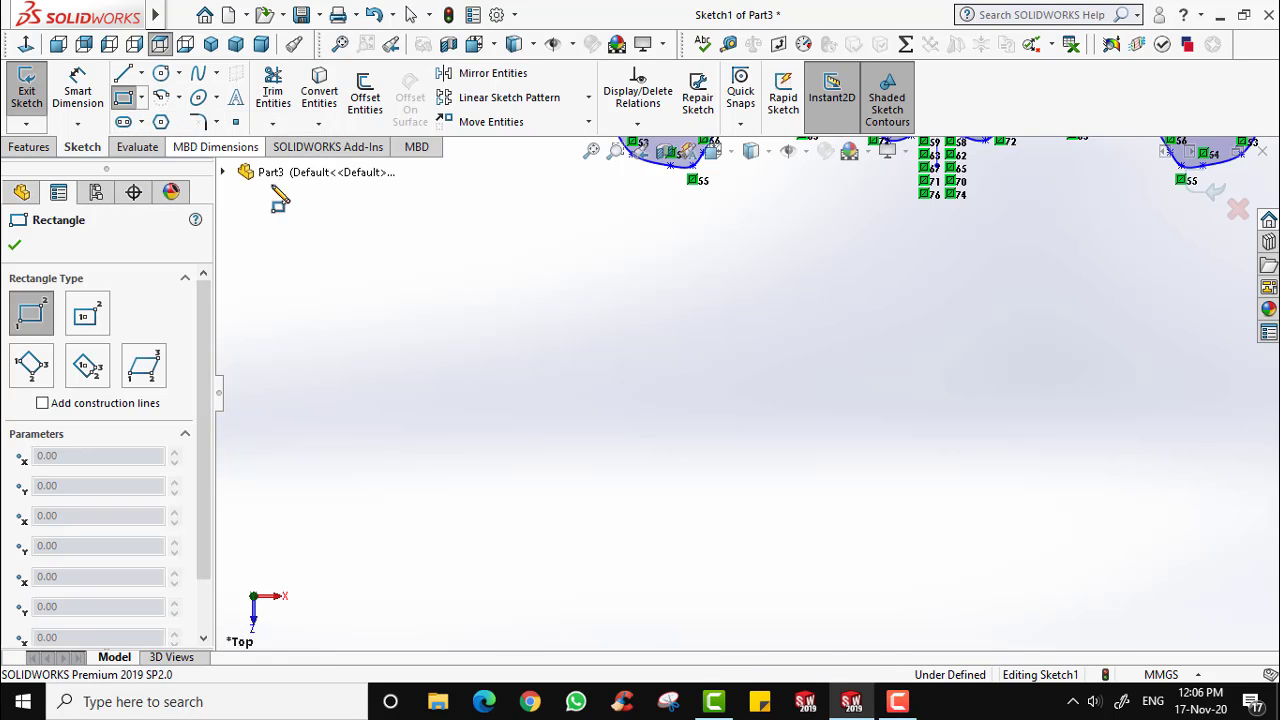
{"action": "left_click", "coordinate": [522, 334]}
{"action": "left_click", "coordinate": [827, 560]}
{"action": "key", "text": "Escape"}
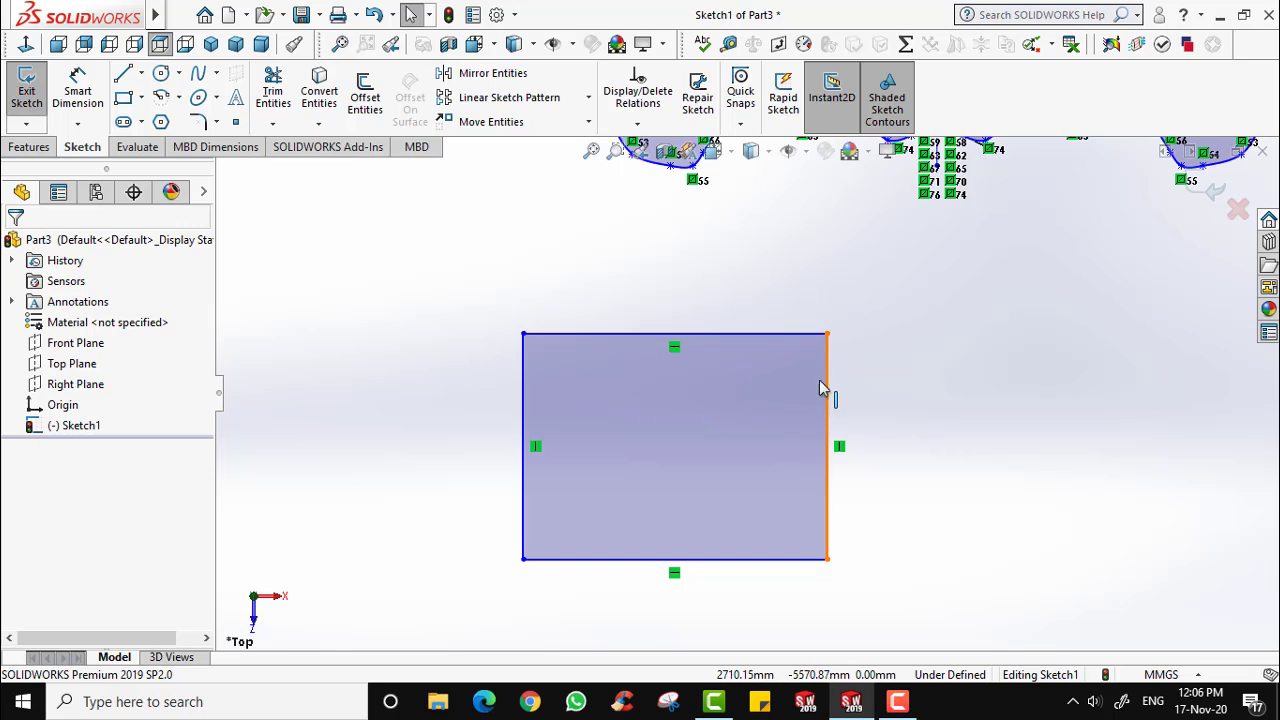
Mirror the rectangle about its own right vertical edge, keeping the original as a copy.
{"action": "left_click", "coordinate": [493, 74]}
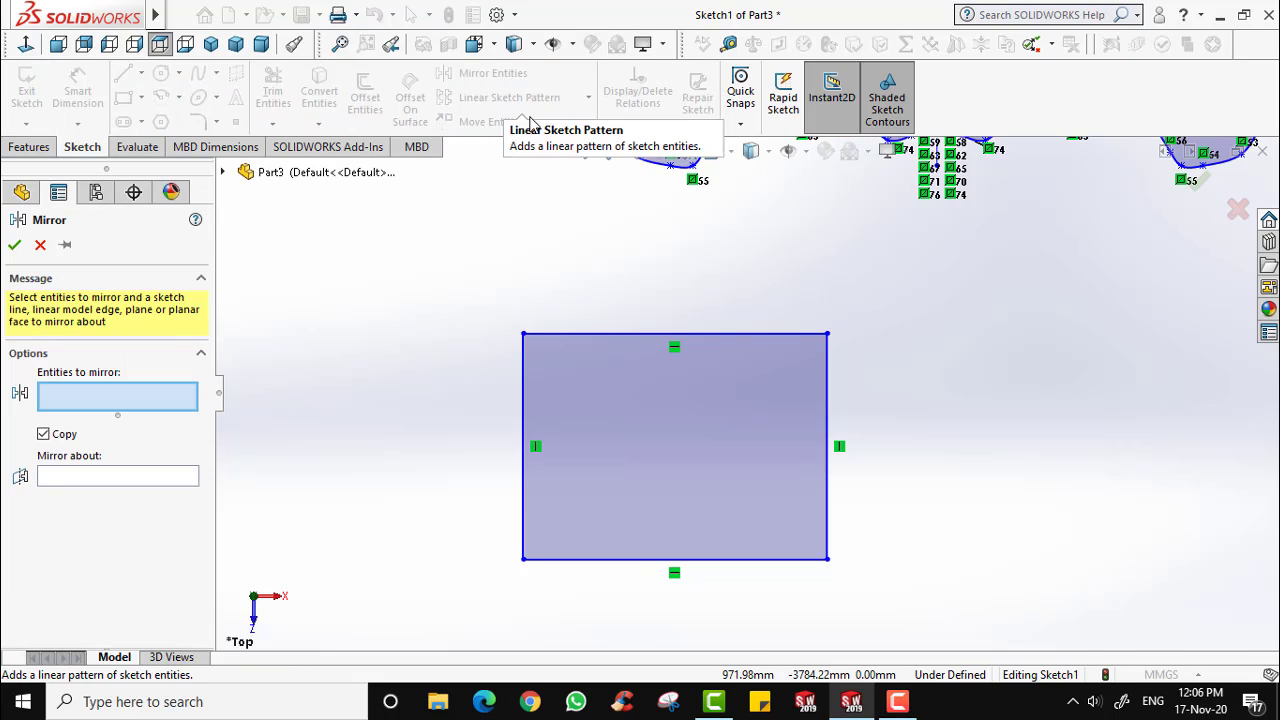
{"action": "left_click", "coordinate": [668, 414]}
{"action": "left_click", "coordinate": [97, 520]}
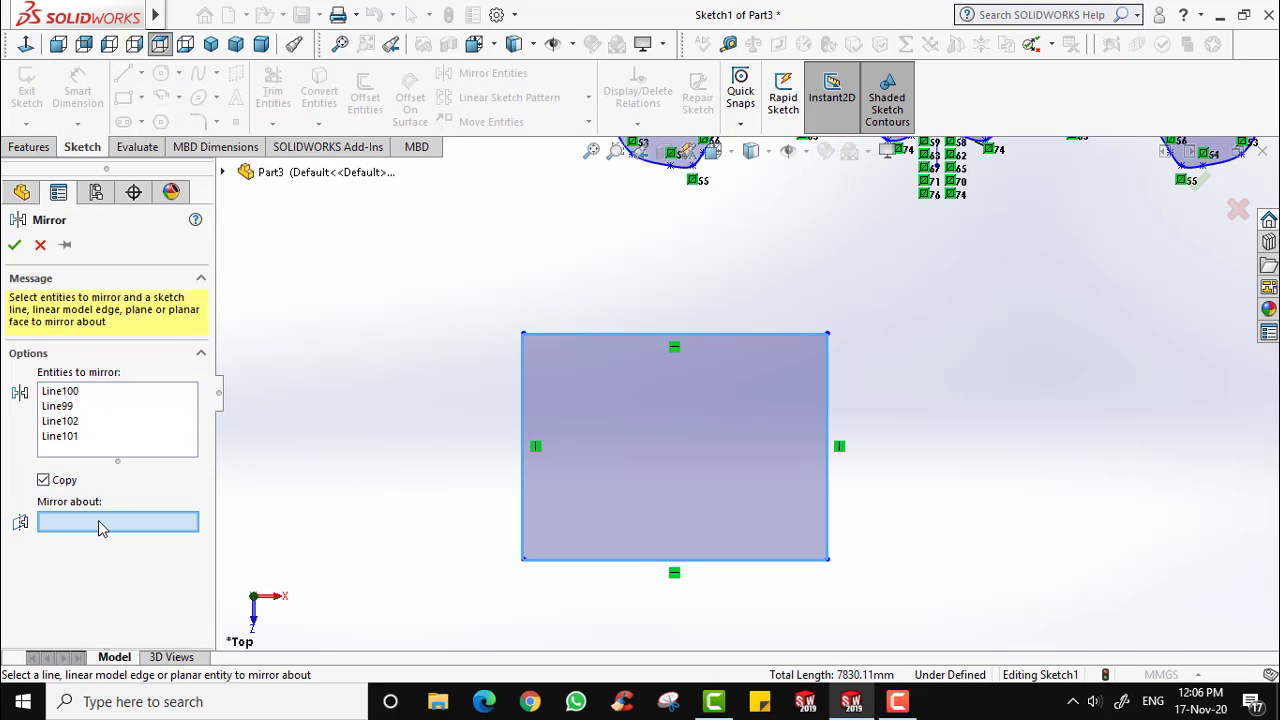
{"action": "left_click", "coordinate": [829, 414]}
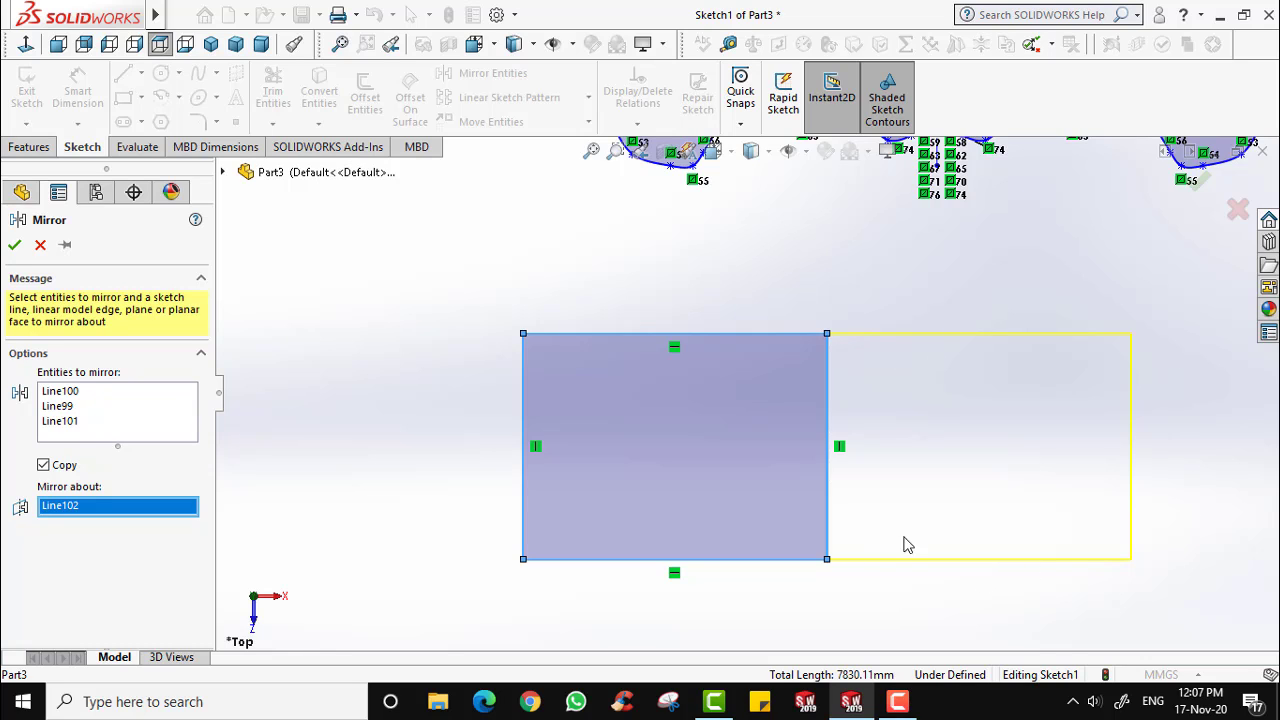
{"action": "key", "text": "Return"}
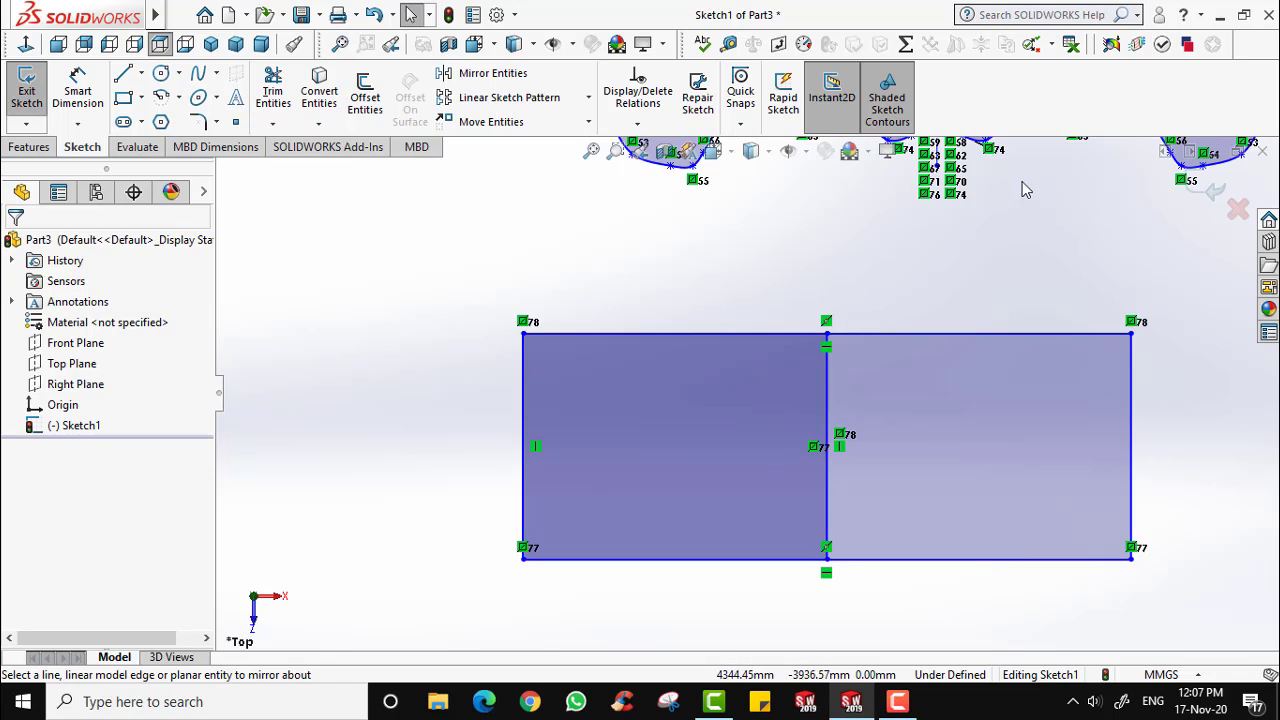
Draw a vertical centerline in the empty area to the left of the two adjoining rectangles.
{"action": "left_click", "coordinate": [141, 73]}
{"action": "left_click", "coordinate": [170, 117]}
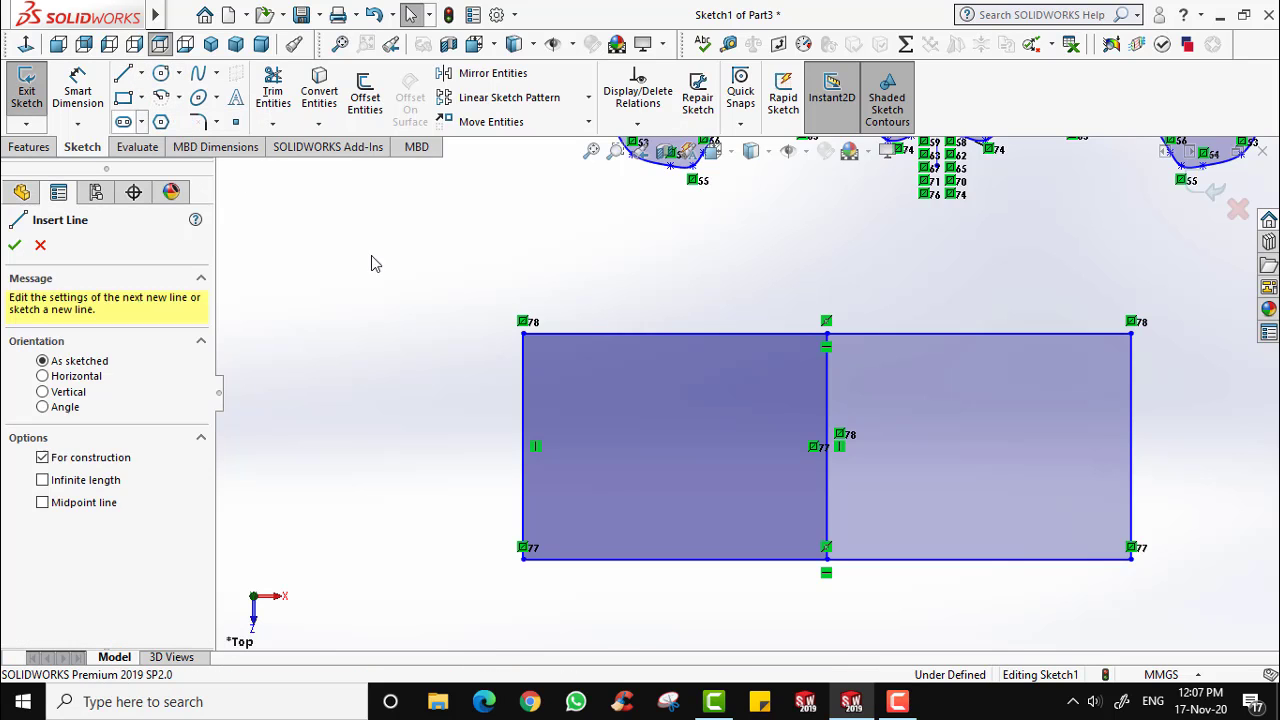
{"action": "left_click", "coordinate": [382, 256]}
{"action": "left_click", "coordinate": [382, 509]}
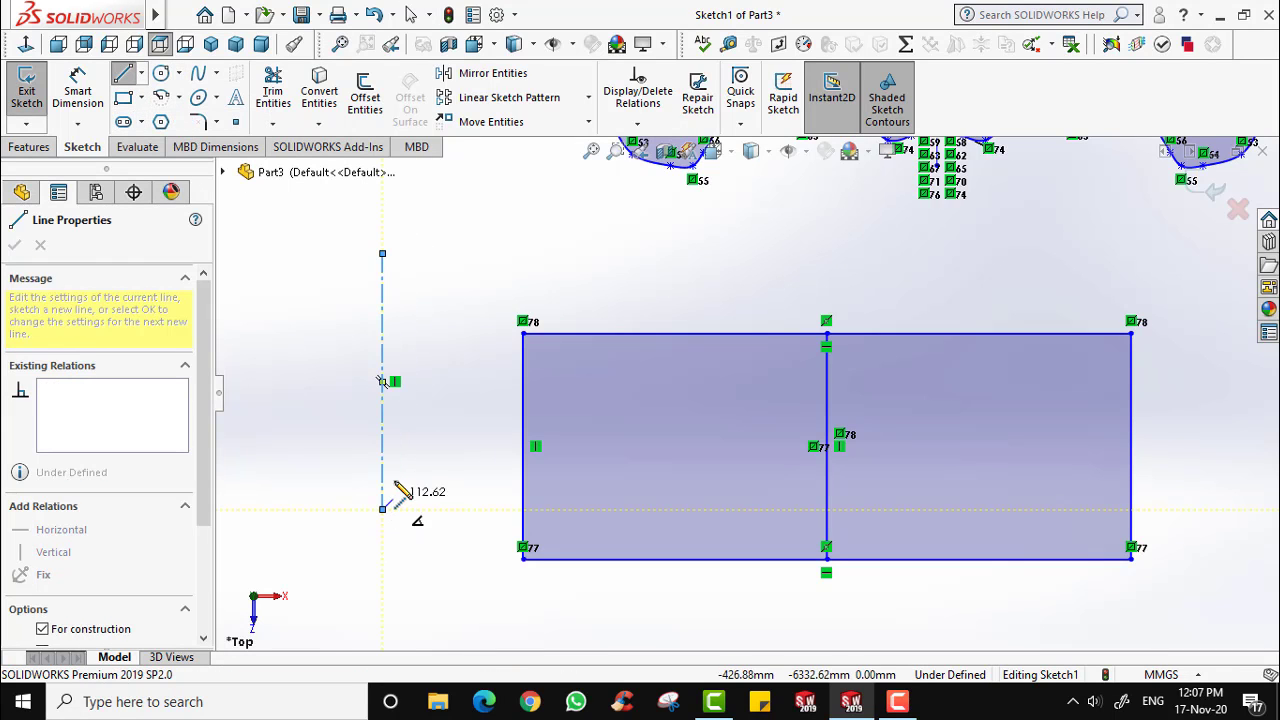
{"action": "key", "text": "Escape"}
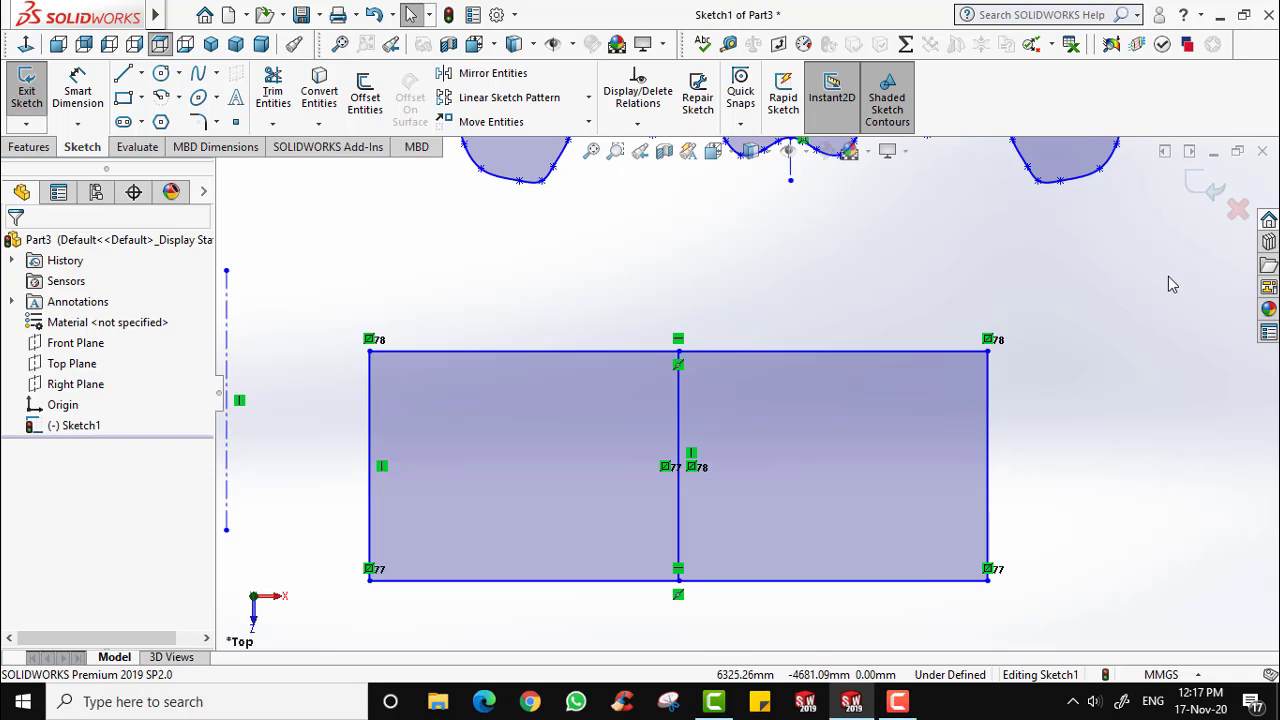
Close the current part without saving its changes and create a new part document.
{"action": "left_click", "coordinate": [1262, 151]}
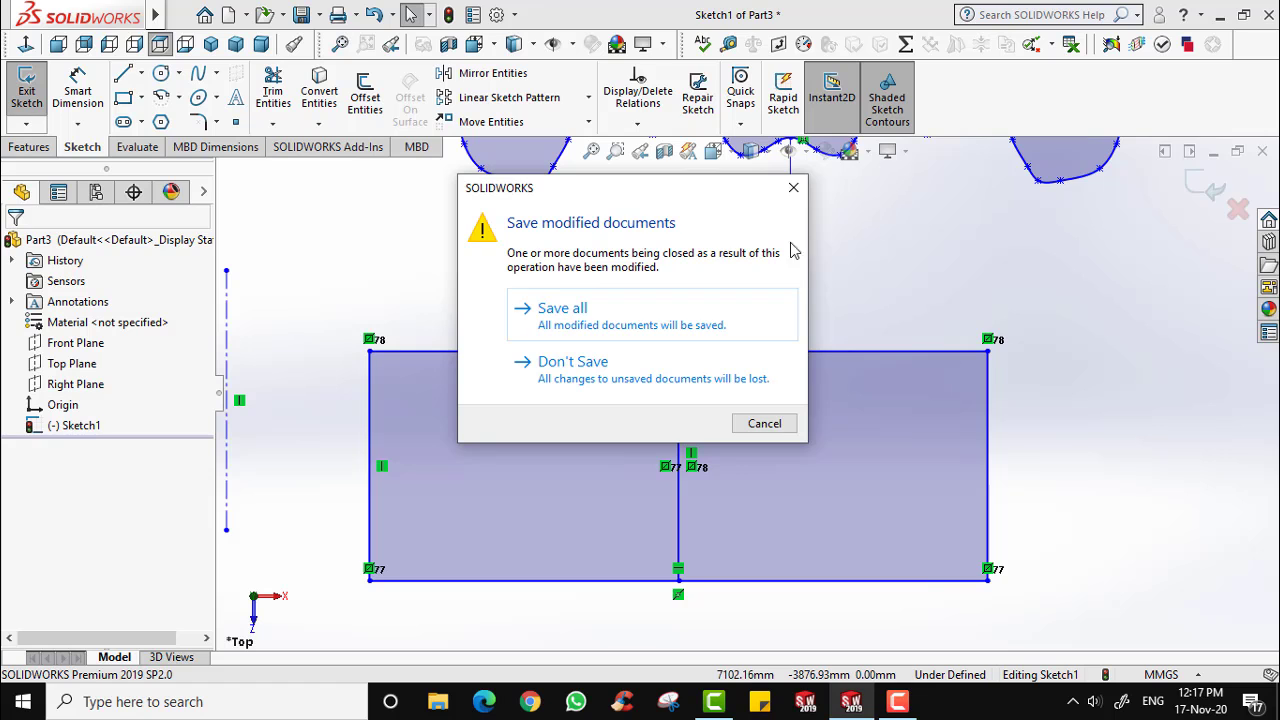
{"action": "left_click", "coordinate": [633, 370]}
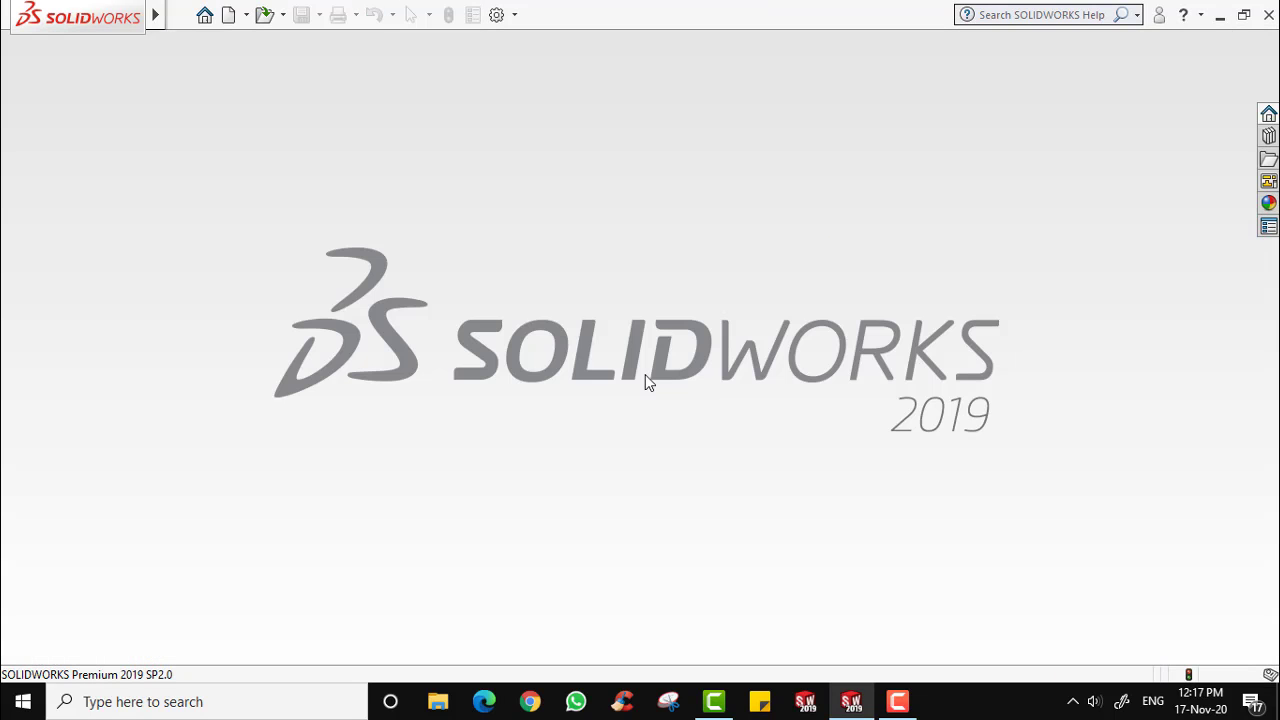
{"action": "left_click", "coordinate": [227, 16]}
{"action": "left_click", "coordinate": [748, 537]}
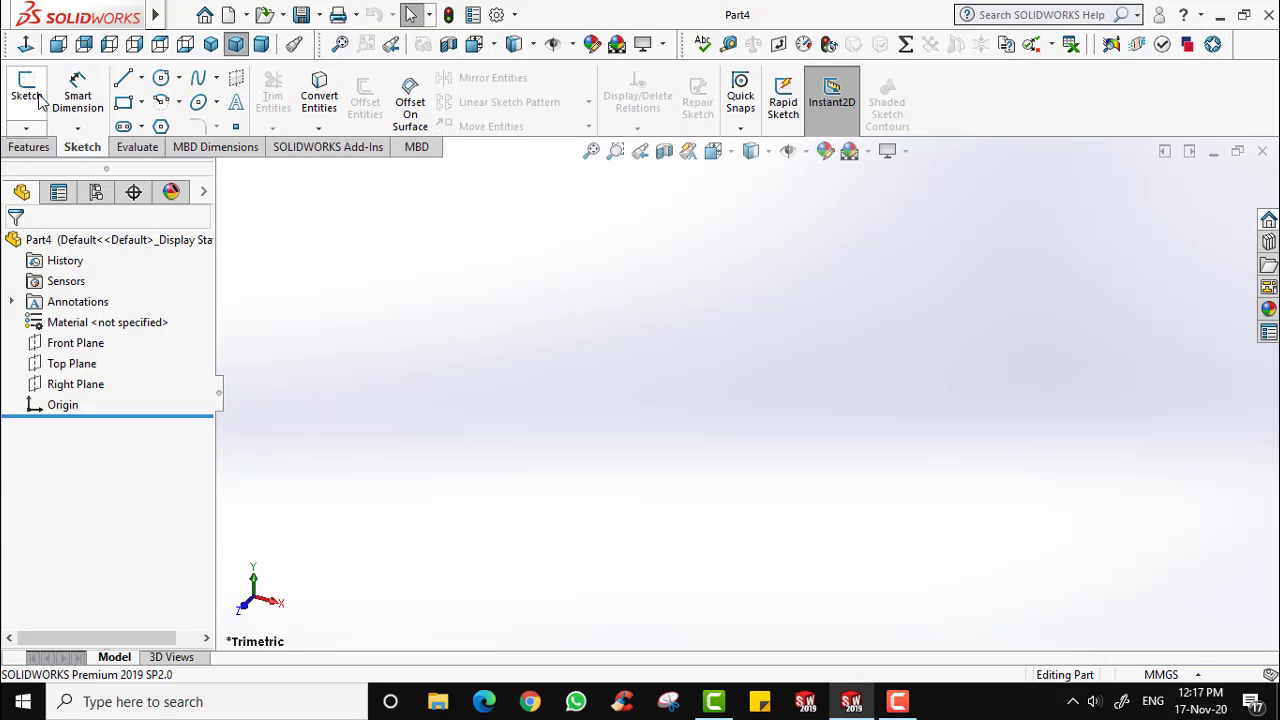
Start a sketch on the Top Plane and draw a circle about 36 mm in diameter centred on the origin.
{"action": "left_click", "coordinate": [26, 90]}
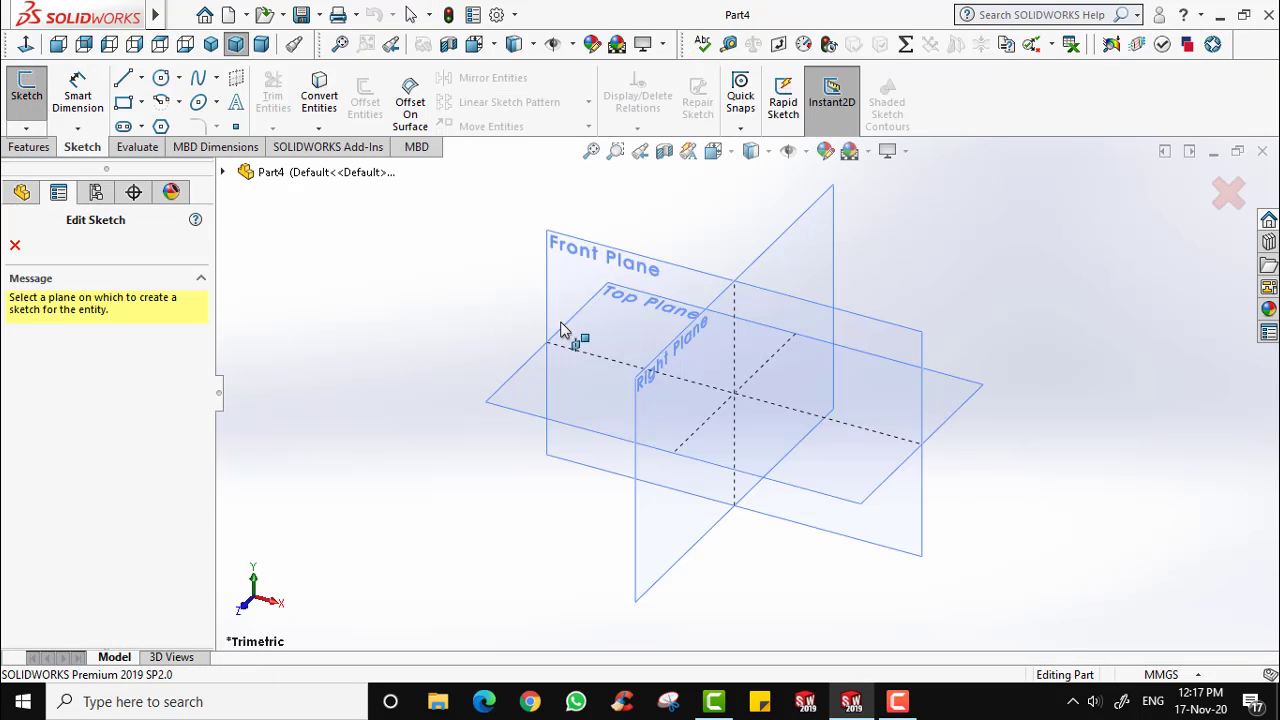
{"action": "left_click", "coordinate": [530, 399]}
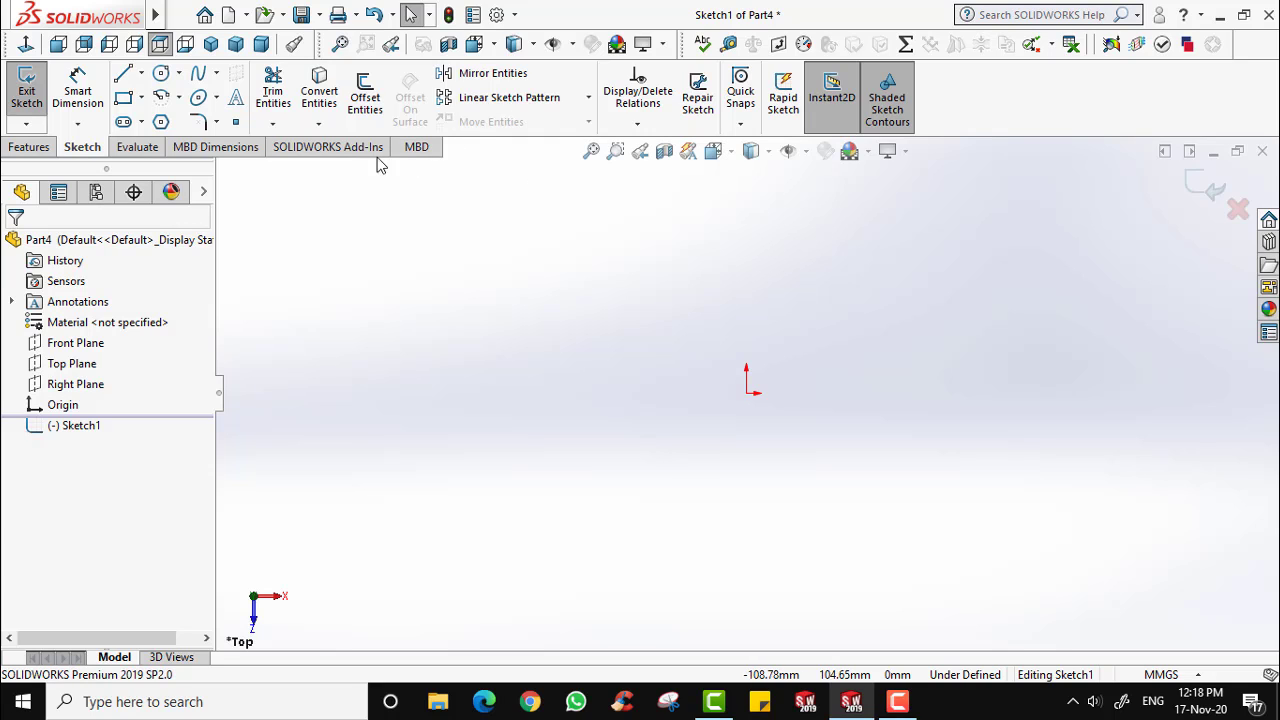
{"action": "left_click", "coordinate": [161, 74]}
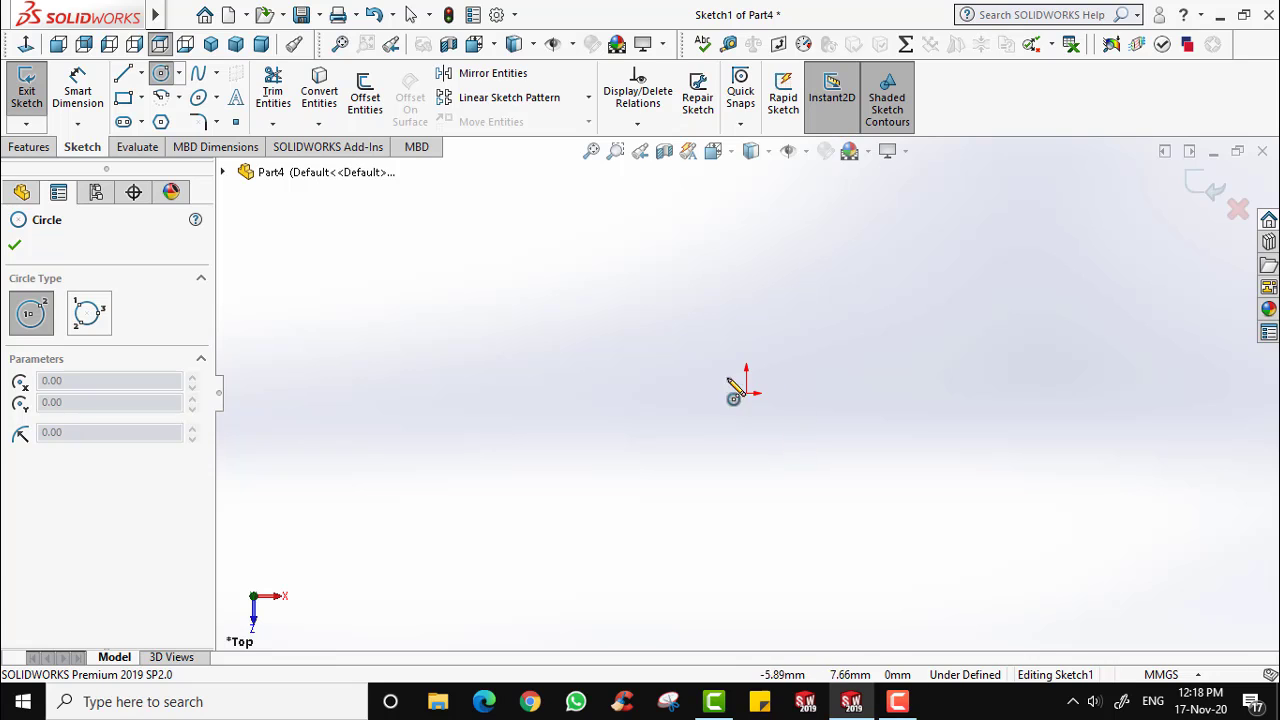
{"action": "left_click", "coordinate": [747, 393]}
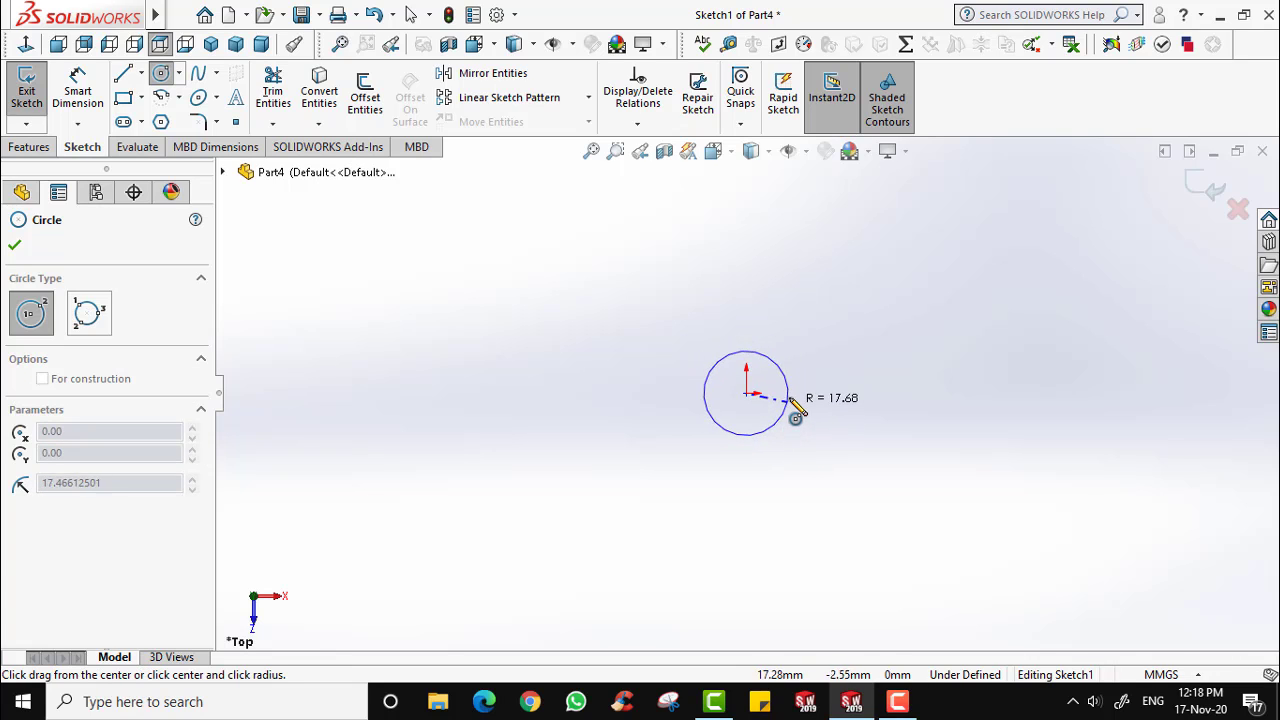
{"action": "left_click", "coordinate": [795, 412]}
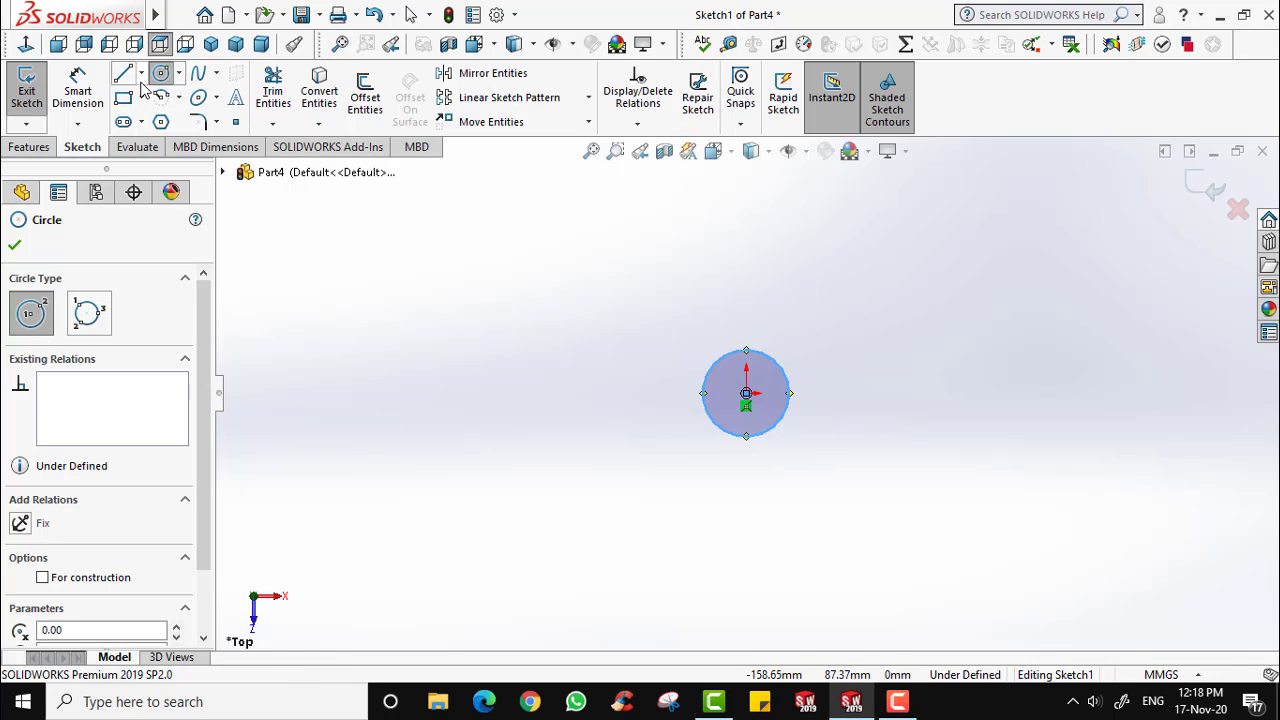
Dimension the circle's diameter and set it to 20 mm.
{"action": "left_click", "coordinate": [77, 90]}
{"action": "left_click", "coordinate": [777, 366]}
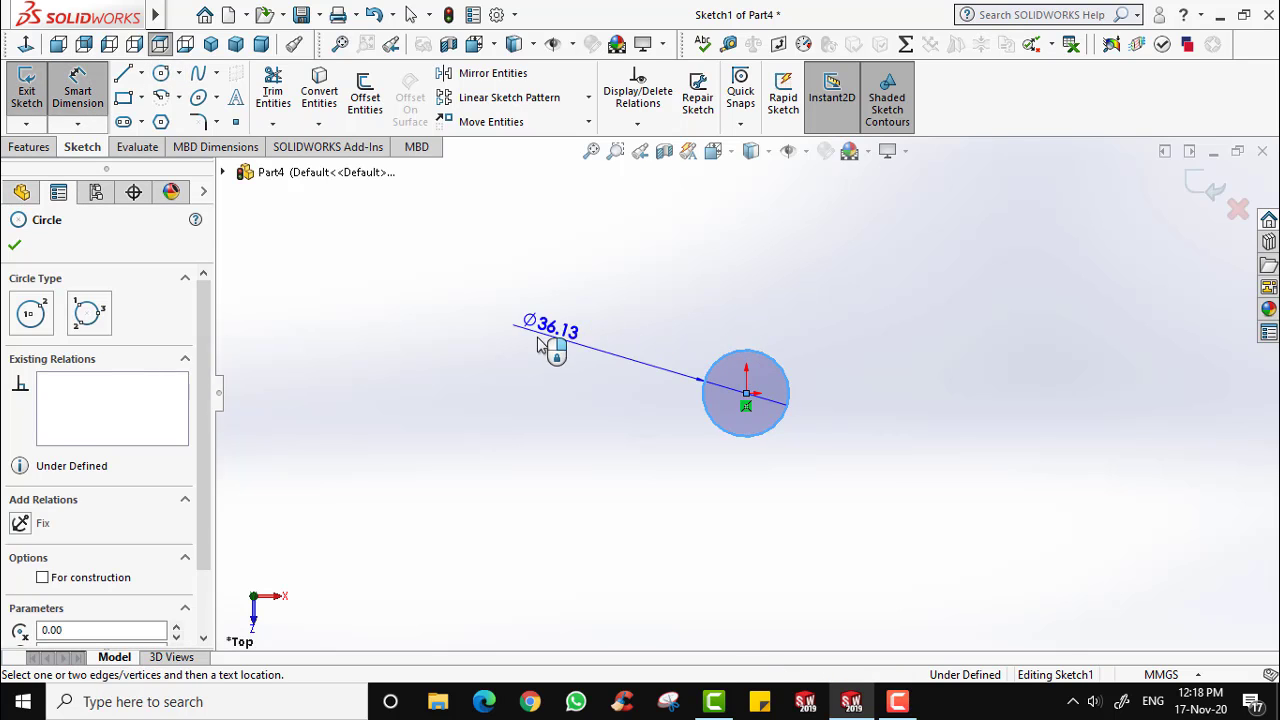
{"action": "left_click", "coordinate": [645, 347]}
{"action": "type", "text": "2"}
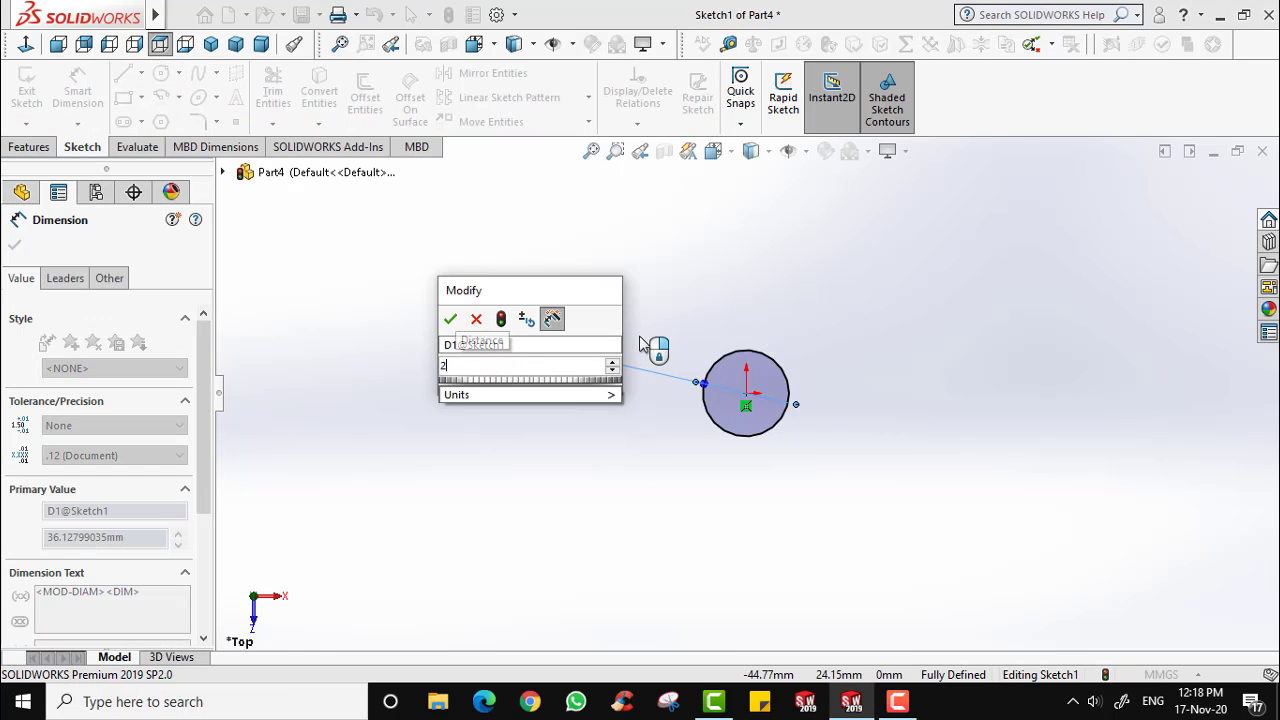
{"action": "type", "text": "0"}
{"action": "key", "text": "Return"}
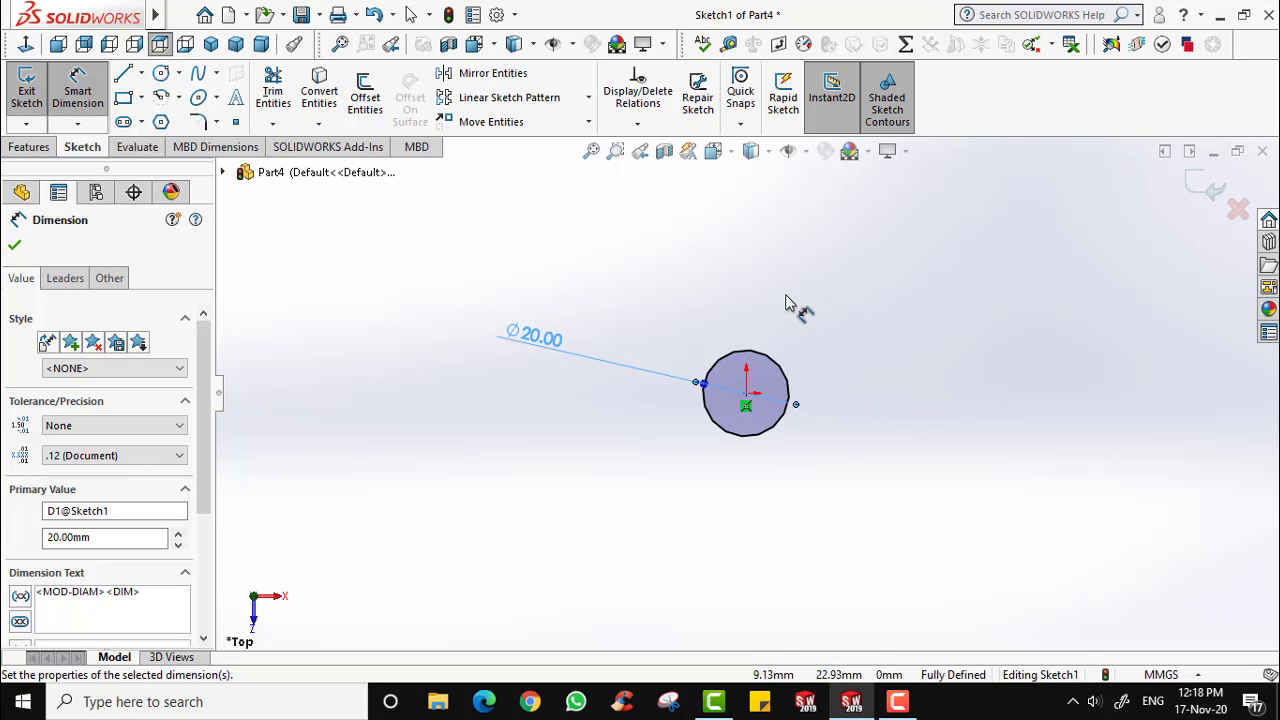
{"action": "key", "text": "Escape"}
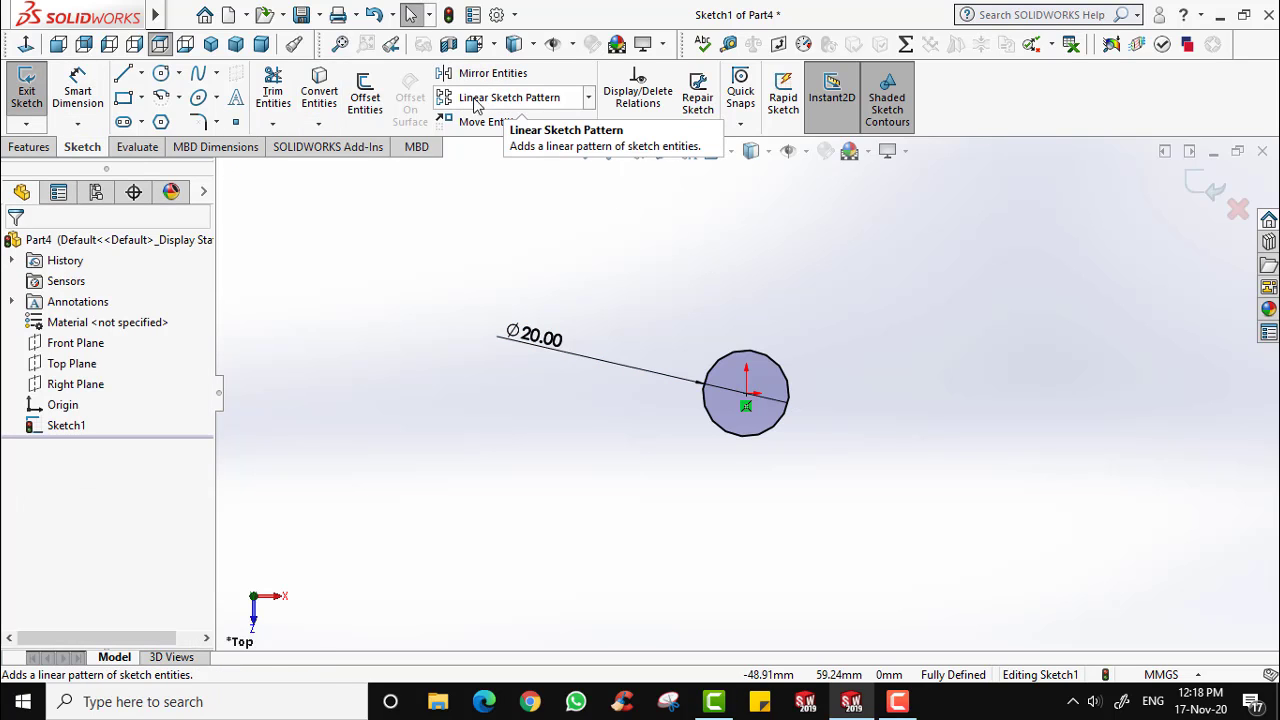
Set up a Linear Sketch Pattern of the circle along the X-axis with 30 mm spacing.
{"action": "left_click", "coordinate": [503, 107]}
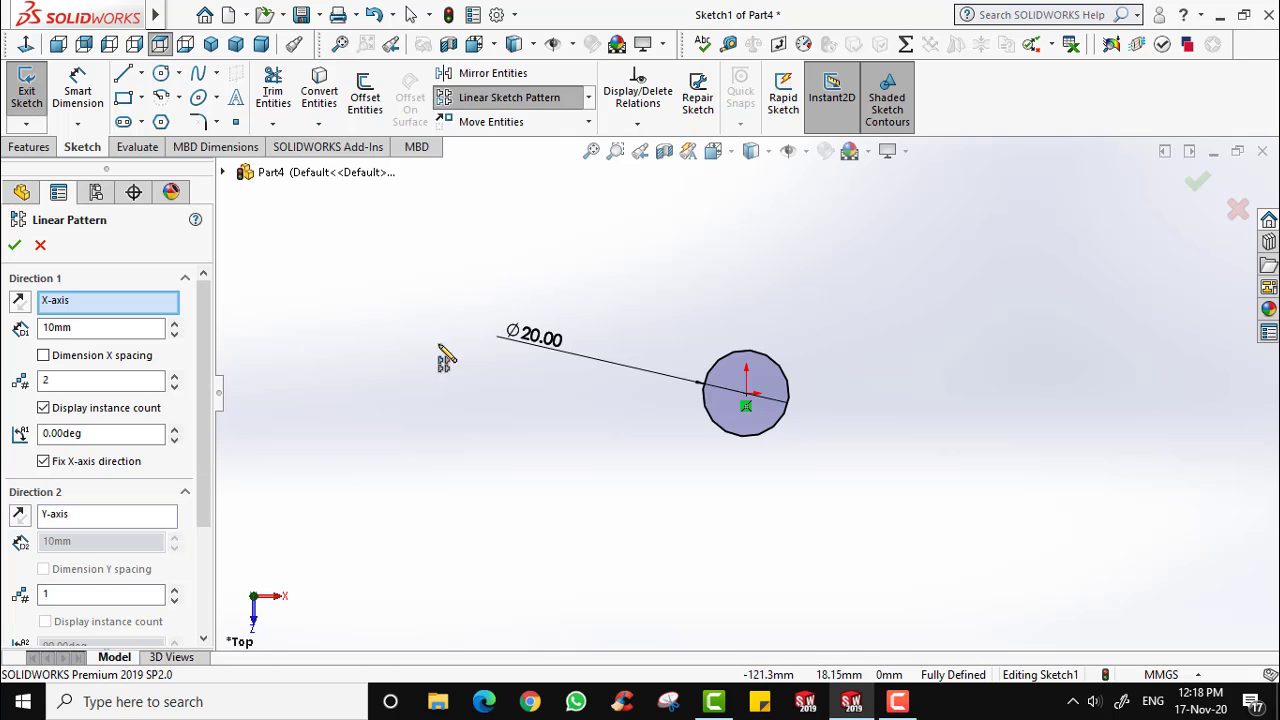
{"action": "scroll", "coordinate": [205, 560], "scroll_direction": "down", "scroll_amount": 3}
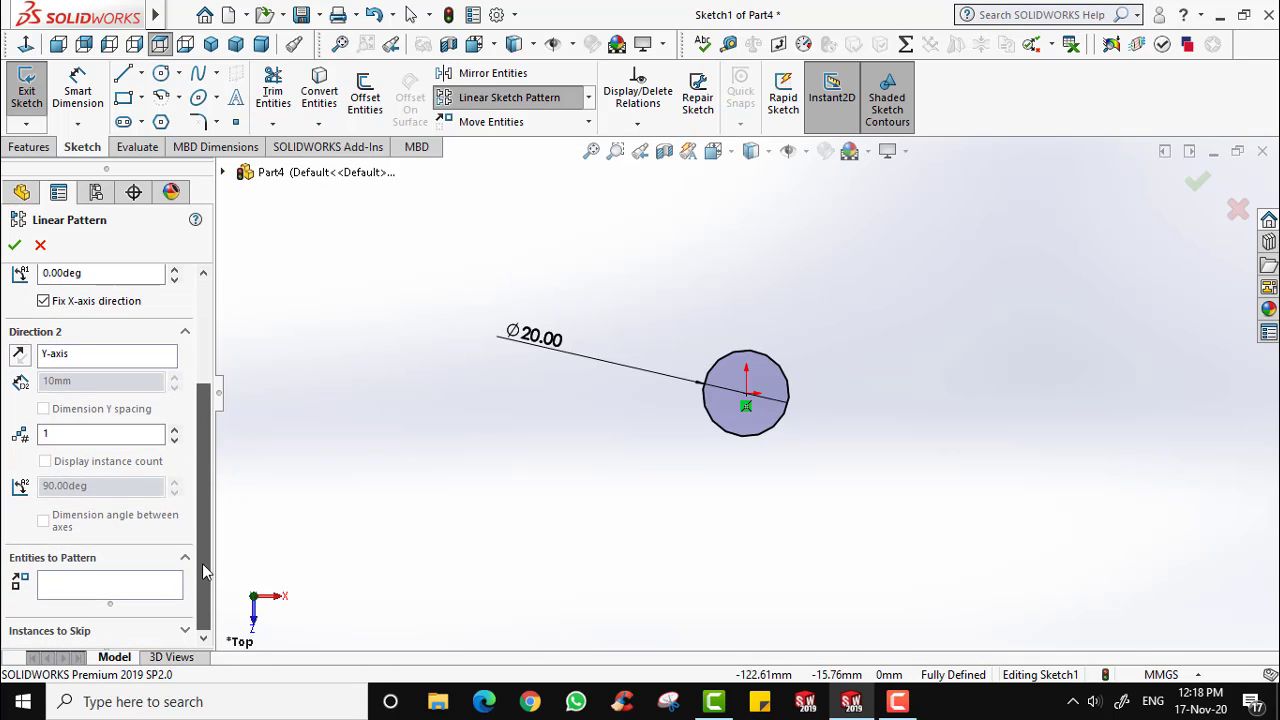
{"action": "left_click", "coordinate": [88, 586]}
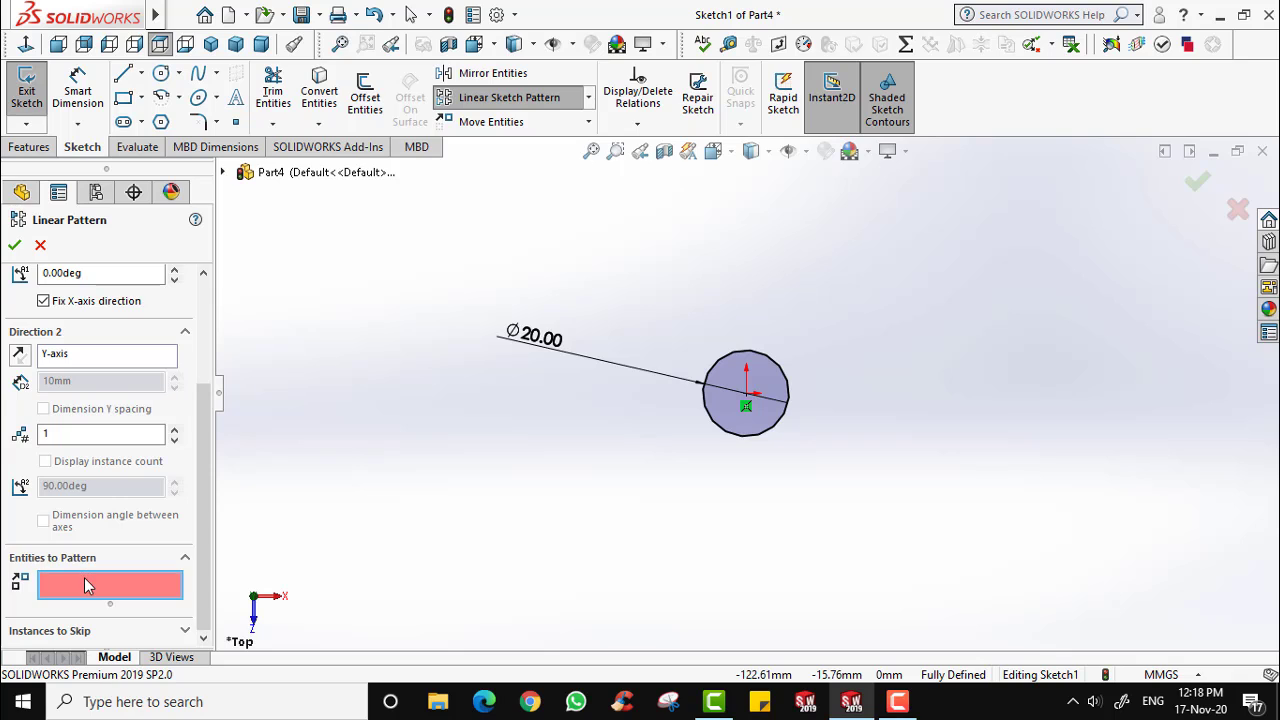
{"action": "left_click", "coordinate": [775, 385]}
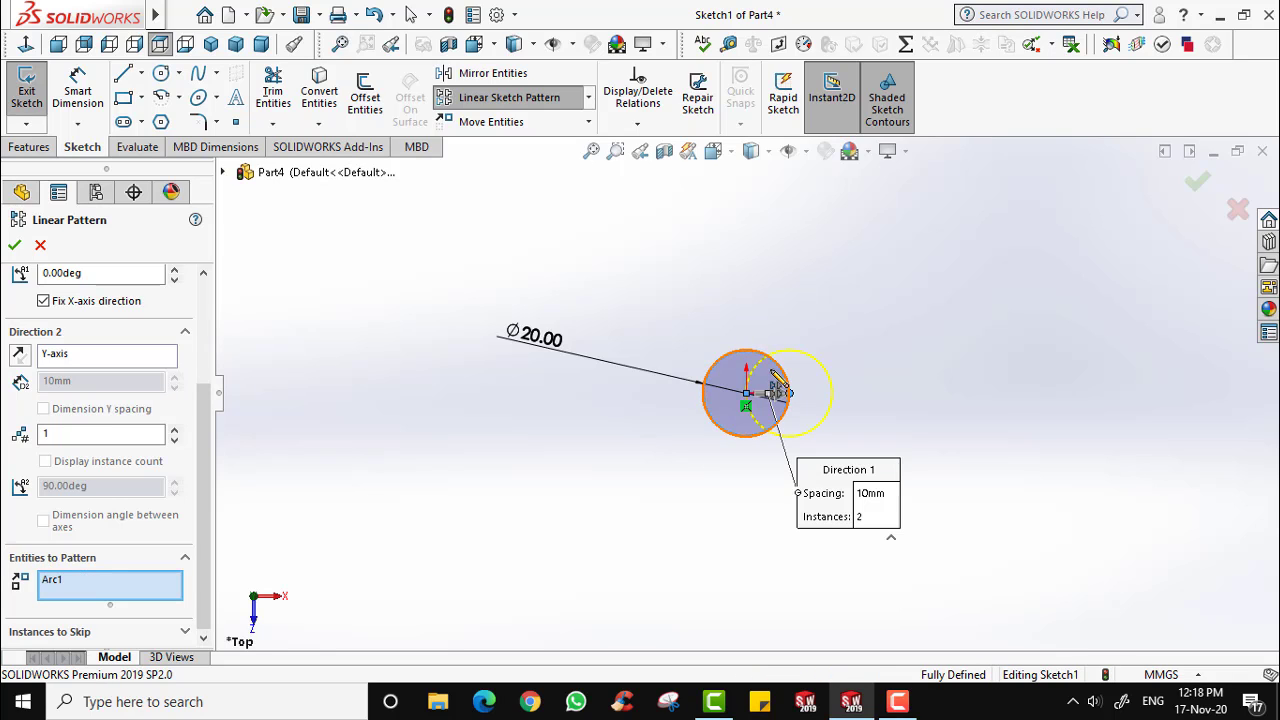
{"action": "left_click_drag", "start_coordinate": [200, 444], "coordinate": [233, 327]}
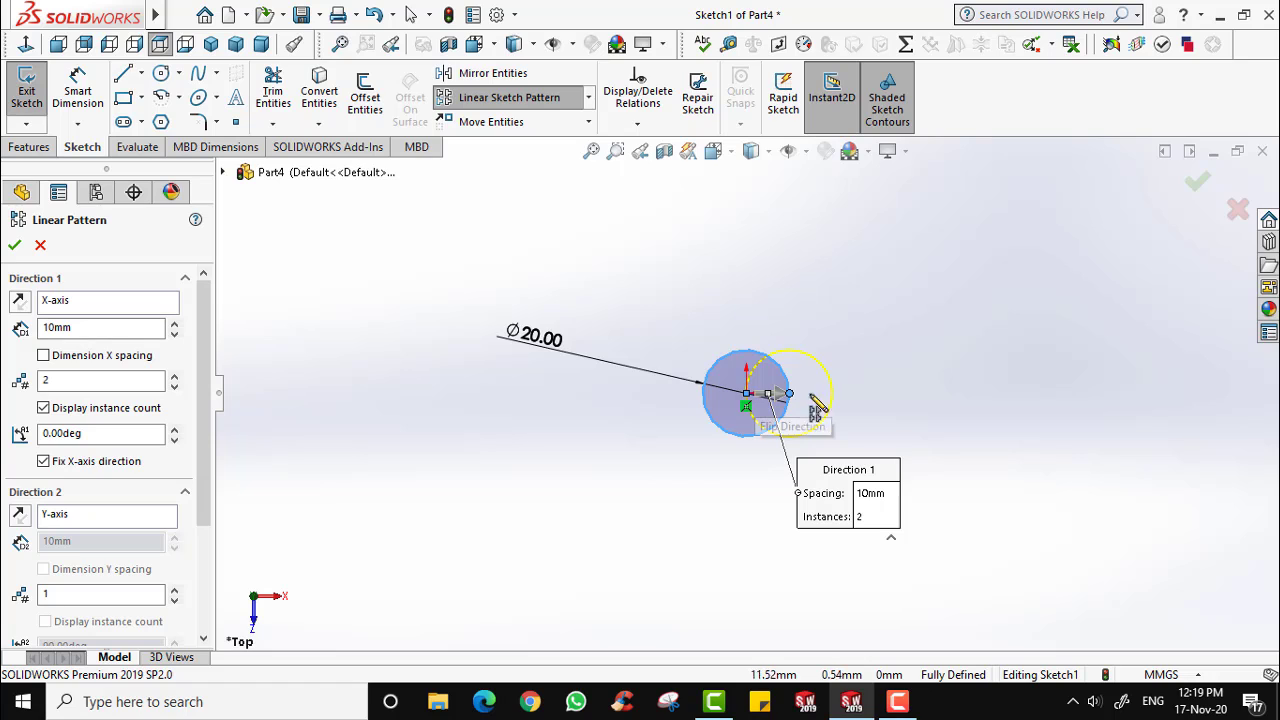
{"action": "left_click", "coordinate": [175, 328]}
{"action": "left_click", "coordinate": [175, 328]}
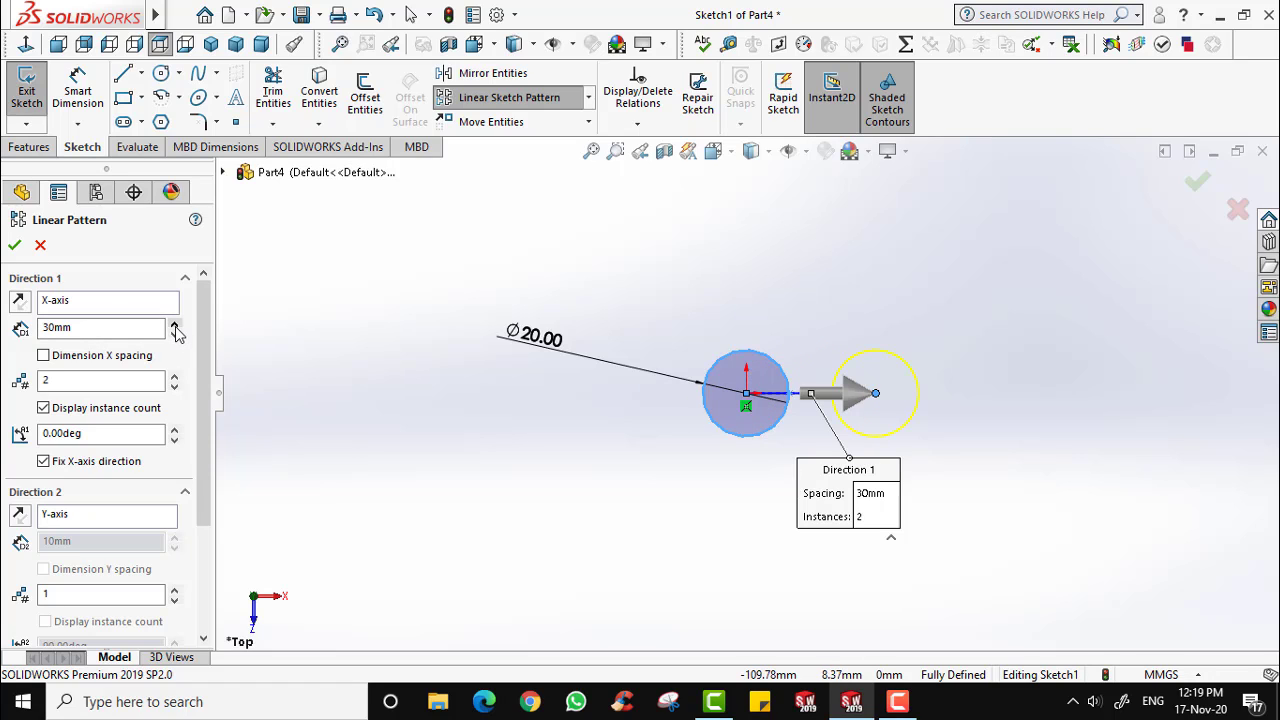
{"action": "left_click", "coordinate": [175, 328]}
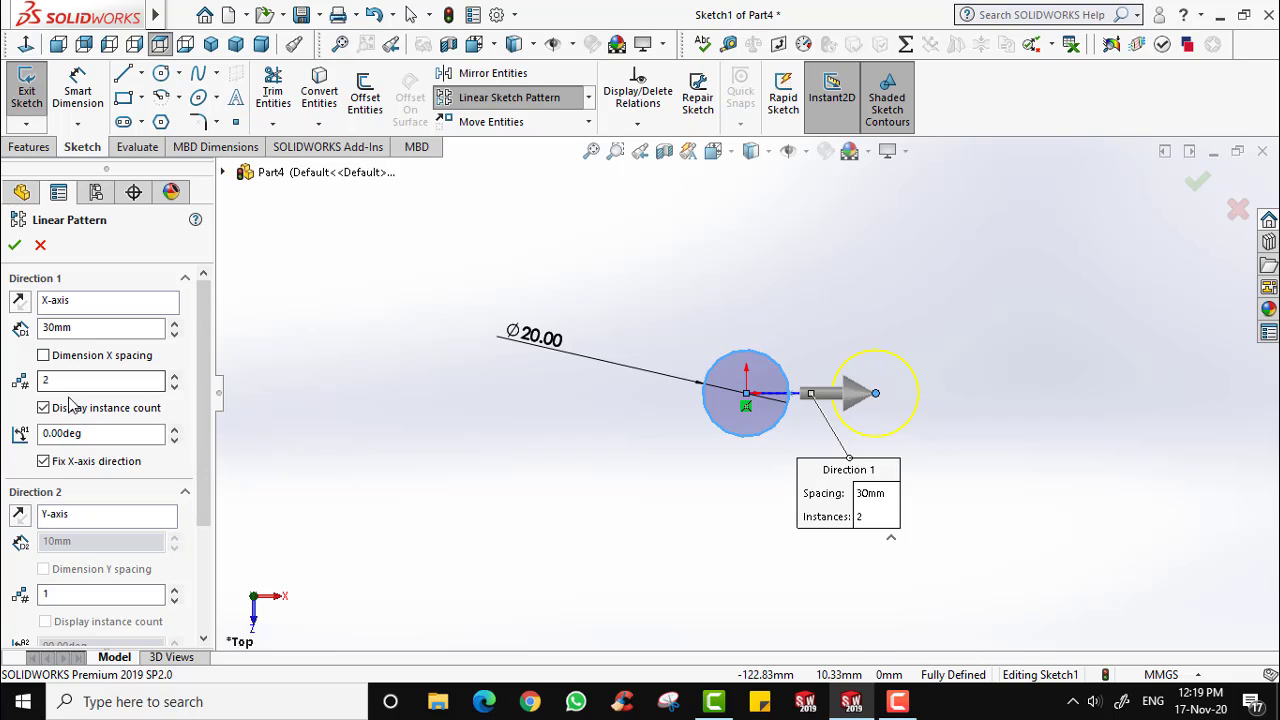
Increase the number of instances along the X-axis to 10.
{"action": "left_click", "coordinate": [175, 378]}
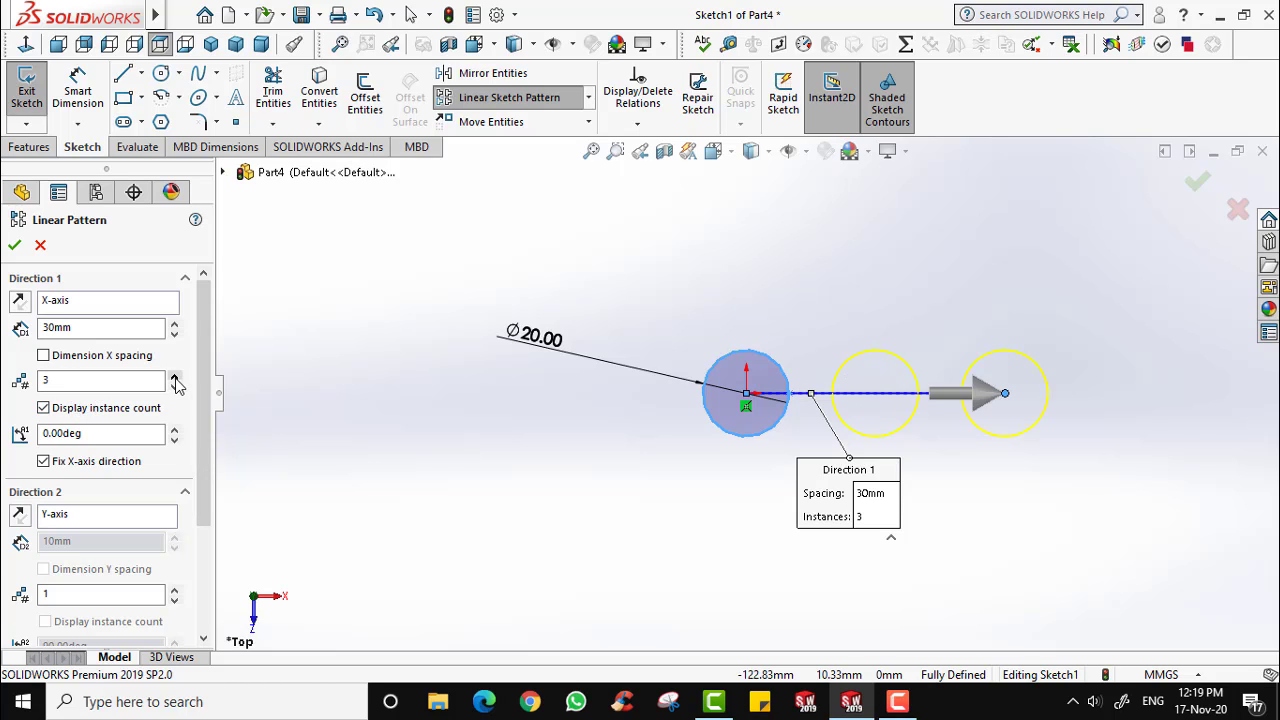
{"action": "left_click", "coordinate": [175, 378]}
{"action": "left_click", "coordinate": [175, 378]}
{"action": "scroll", "coordinate": [1008, 532], "scroll_direction": "up", "scroll_amount": 4}
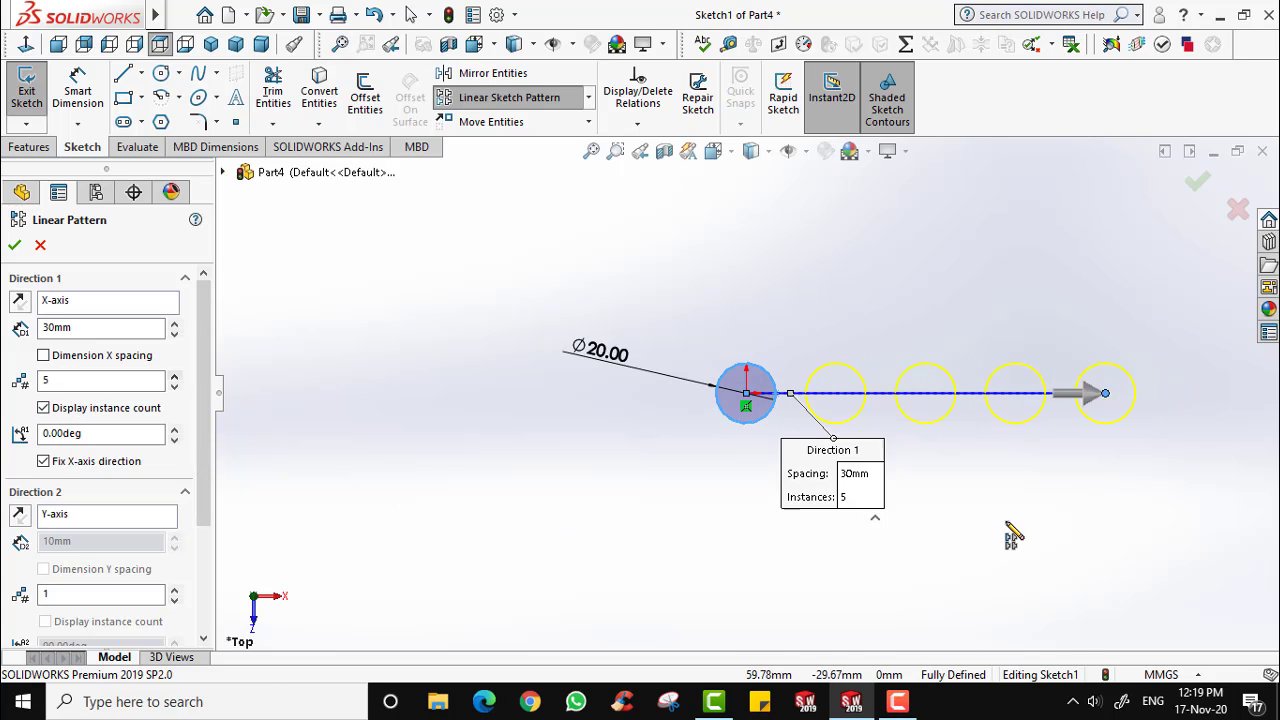
{"action": "scroll", "coordinate": [1100, 505], "scroll_direction": "down", "scroll_amount": 2}
{"action": "scroll", "coordinate": [890, 476], "scroll_direction": "up", "scroll_amount": 2}
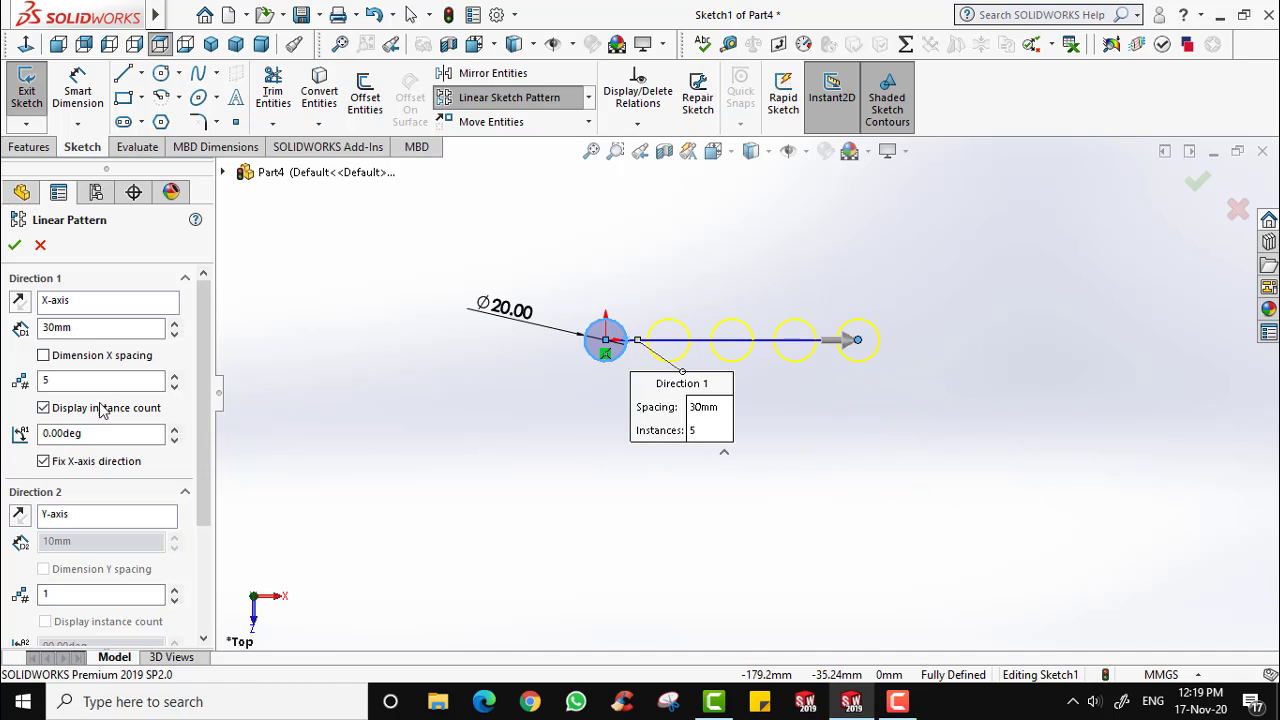
{"action": "left_click", "coordinate": [175, 378]}
{"action": "left_click", "coordinate": [175, 378]}
{"action": "left_click", "coordinate": [175, 378]}
{"action": "left_click", "coordinate": [175, 378]}
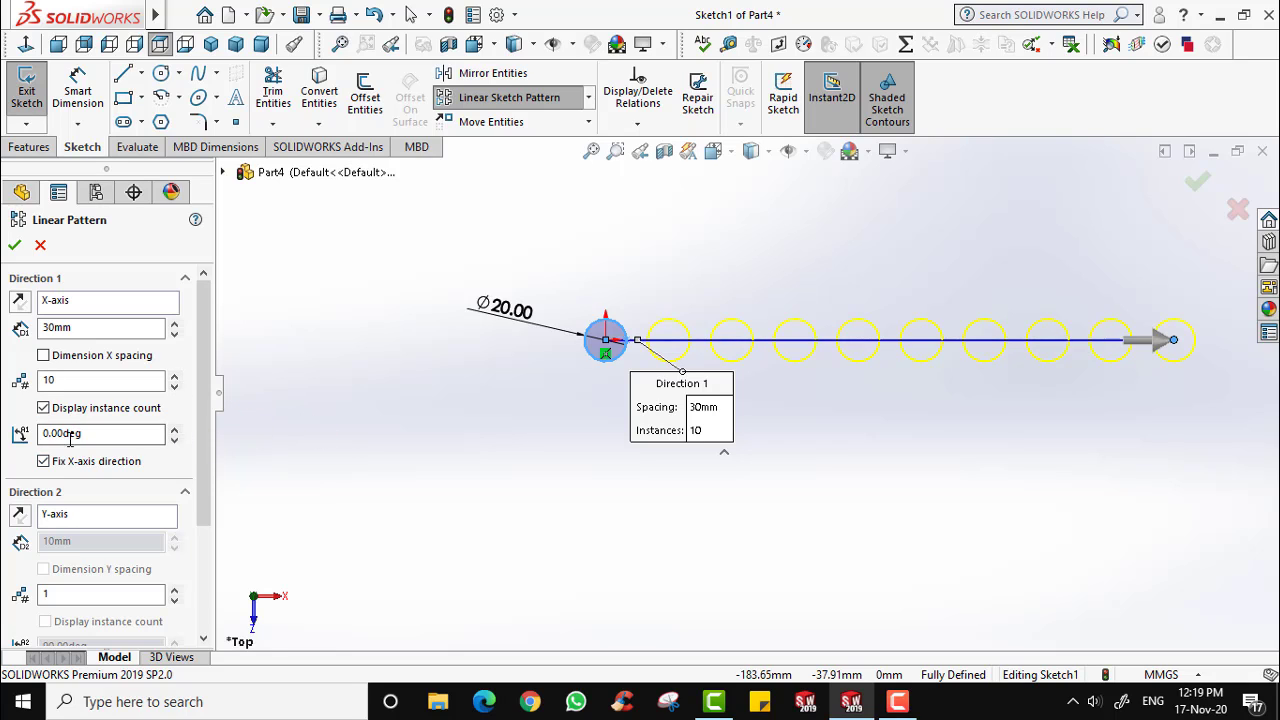
Try angling the row of patterned circles away from the X-axis and reset the direction angle to 0 degrees.
{"action": "left_click", "coordinate": [175, 437]}
{"action": "left_click", "coordinate": [174, 430]}
{"action": "left_click", "coordinate": [174, 430]}
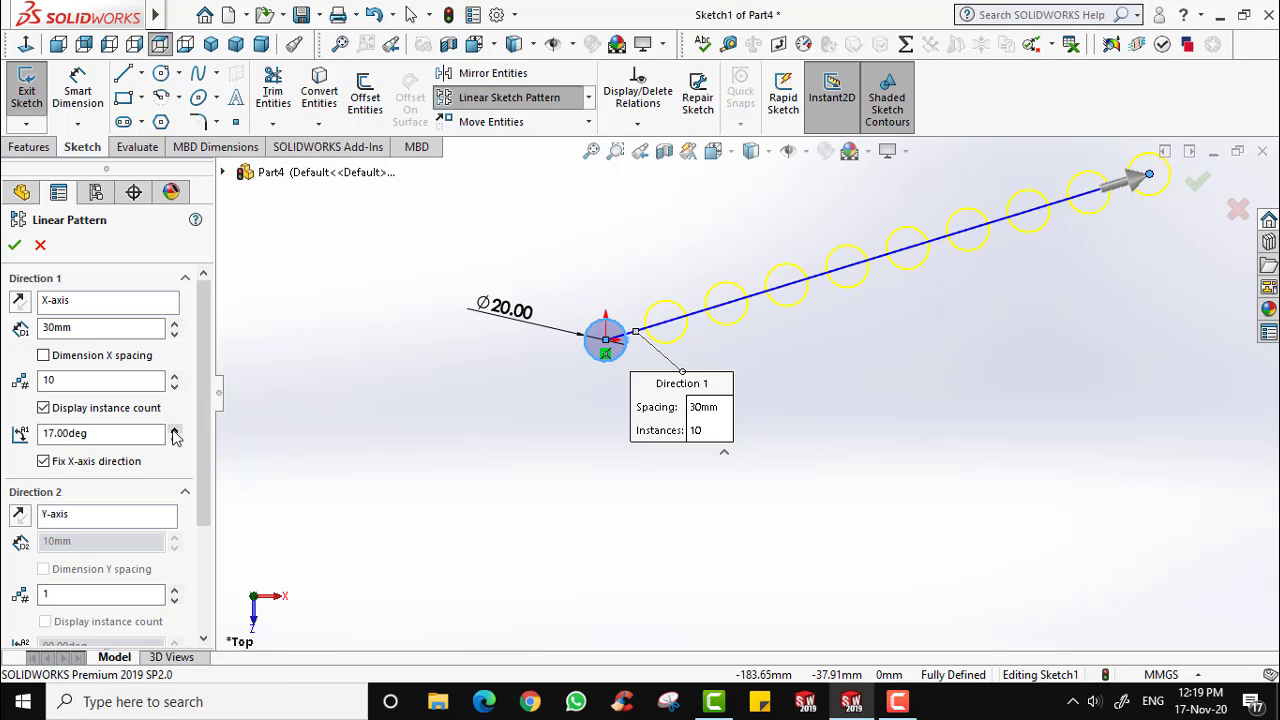
{"action": "left_click", "coordinate": [174, 430]}
{"action": "left_click", "coordinate": [174, 430]}
{"action": "left_click", "coordinate": [175, 440]}
{"action": "left_click", "coordinate": [175, 440]}
{"action": "left_click", "coordinate": [175, 441]}
{"action": "left_click", "coordinate": [175, 441]}
{"action": "left_click", "coordinate": [175, 441]}
{"action": "left_click", "coordinate": [175, 441]}
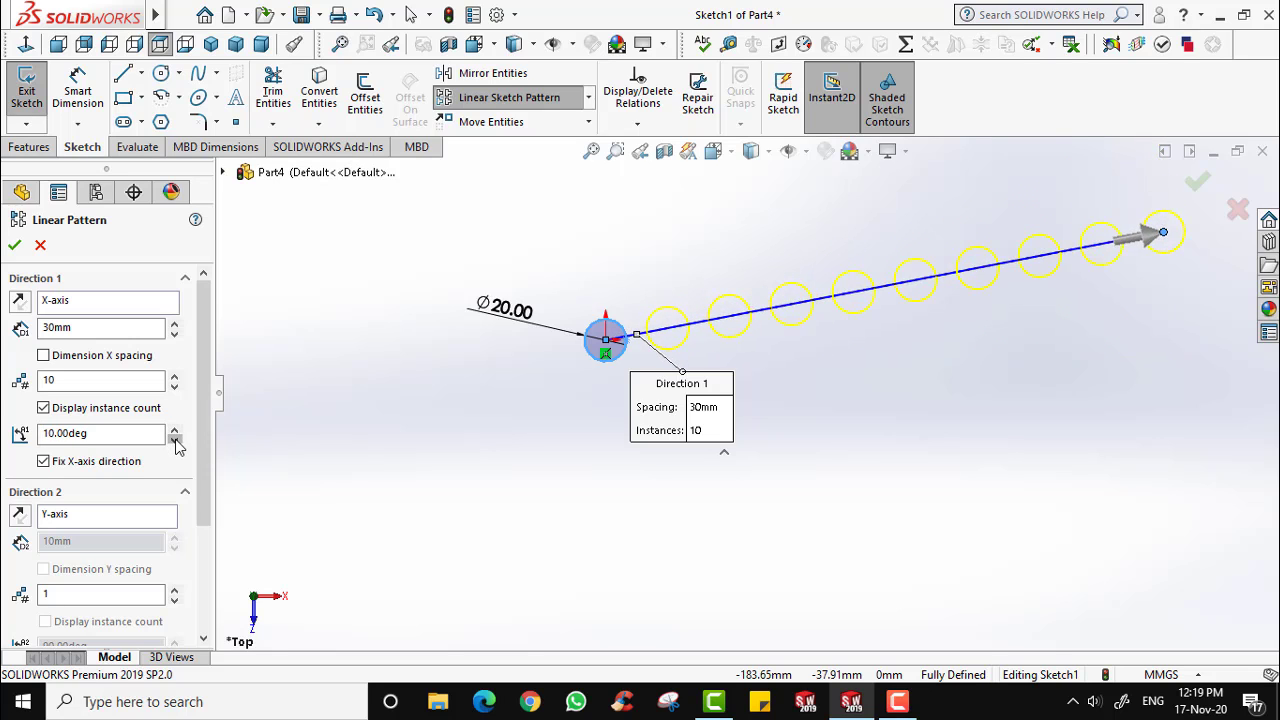
{"action": "left_click", "coordinate": [175, 441]}
{"action": "left_click", "coordinate": [175, 441]}
{"action": "left_click", "coordinate": [175, 441]}
{"action": "left_click", "coordinate": [175, 441]}
{"action": "left_click", "coordinate": [175, 441]}
{"action": "left_click", "coordinate": [175, 441]}
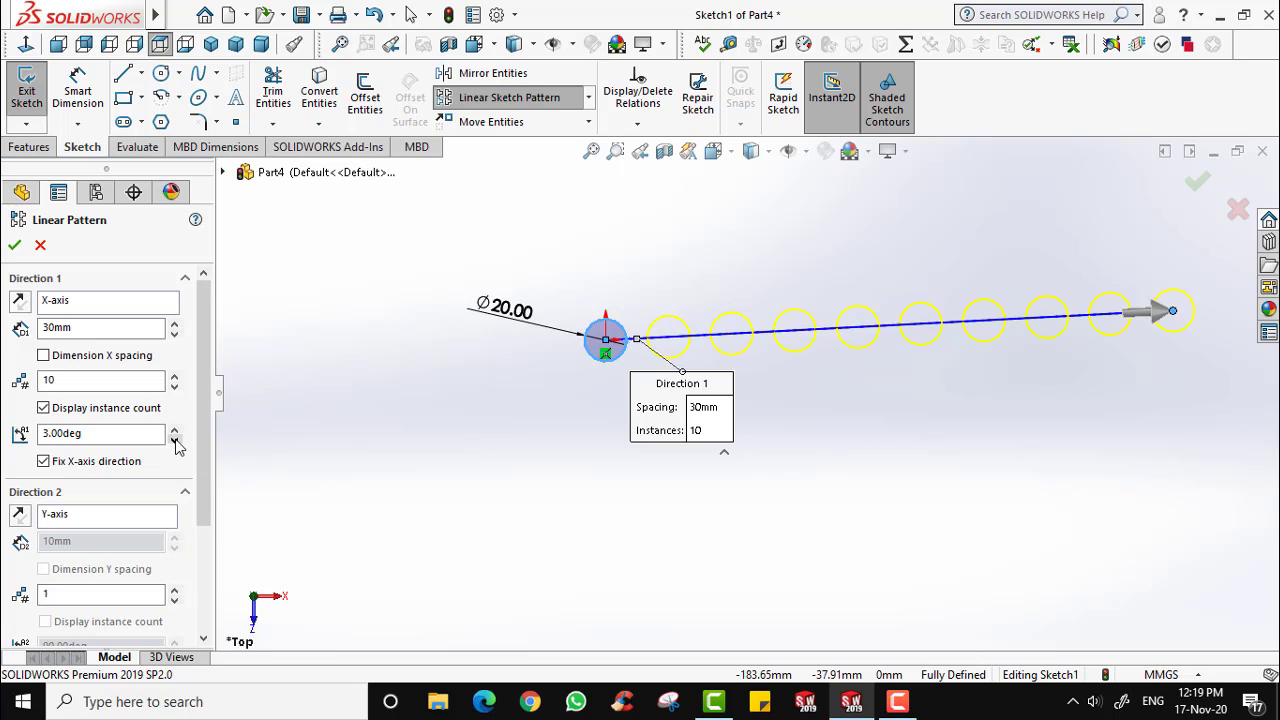
{"action": "left_click", "coordinate": [175, 441]}
{"action": "left_click", "coordinate": [175, 441]}
{"action": "left_click", "coordinate": [175, 441]}
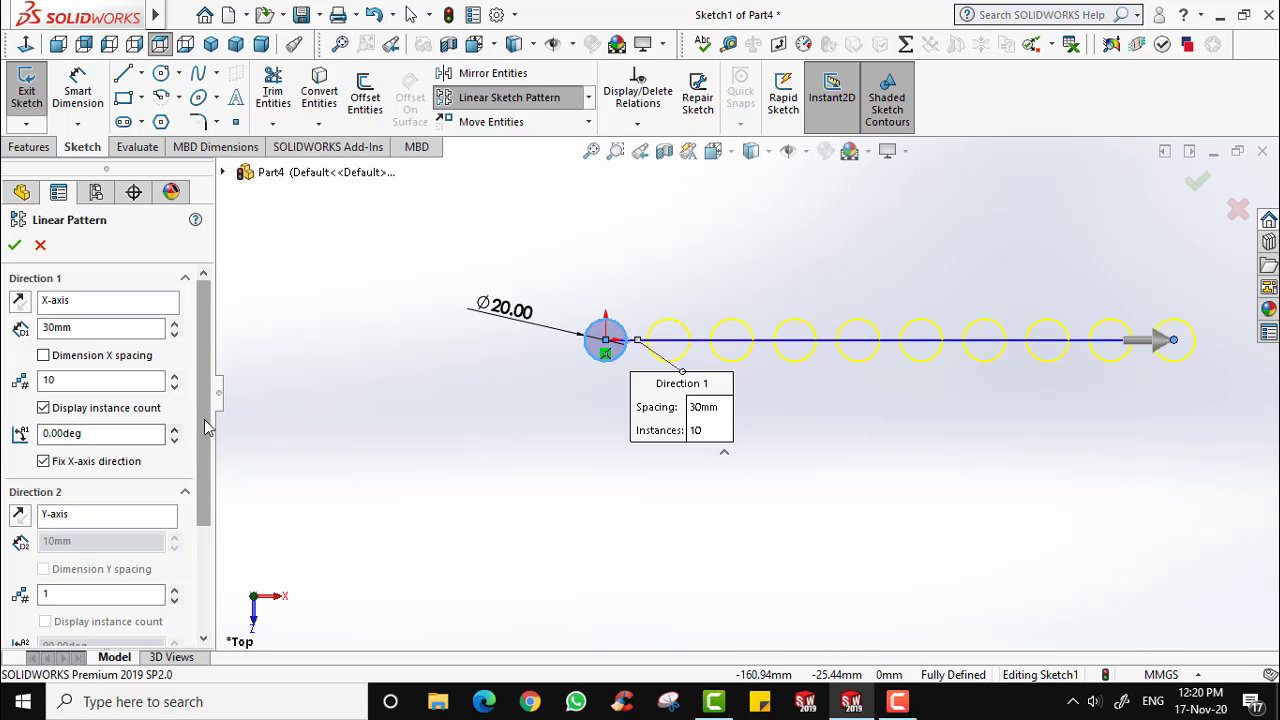
Apply the linear pattern to create the row of ten circles.
{"action": "left_click_drag", "start_coordinate": [205, 427], "coordinate": [204, 349]}
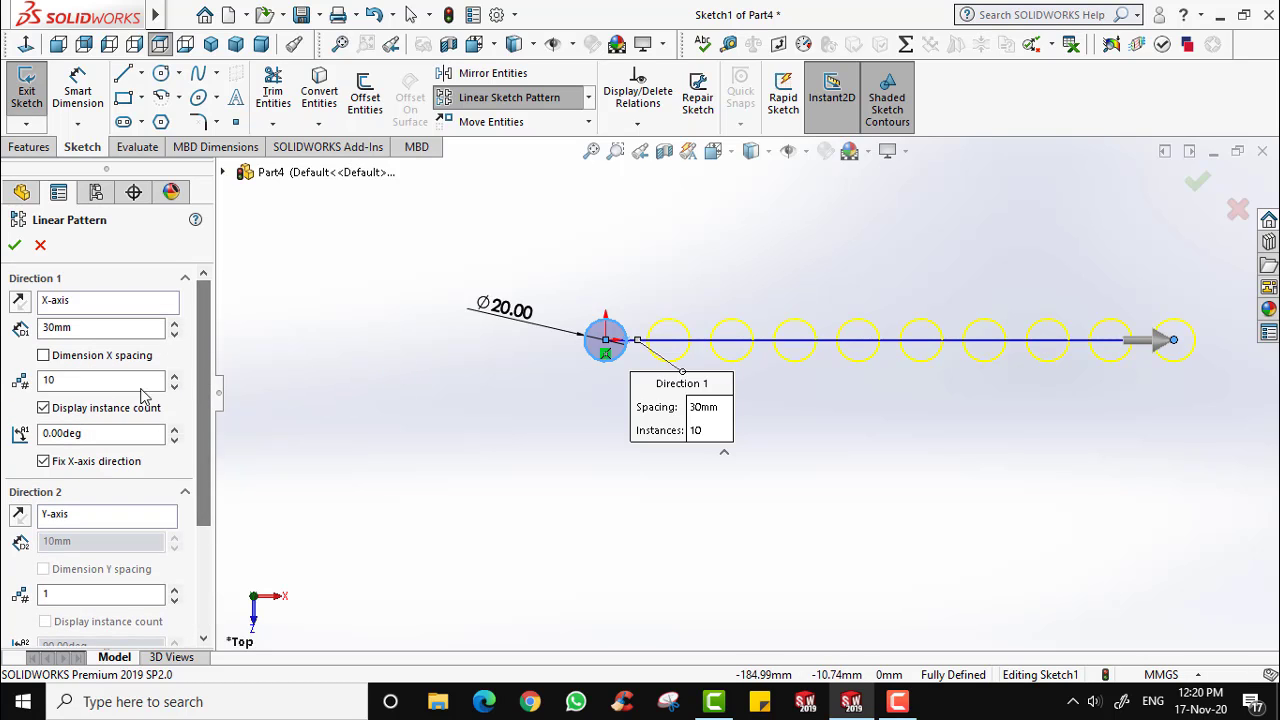
{"action": "left_click", "coordinate": [14, 246]}
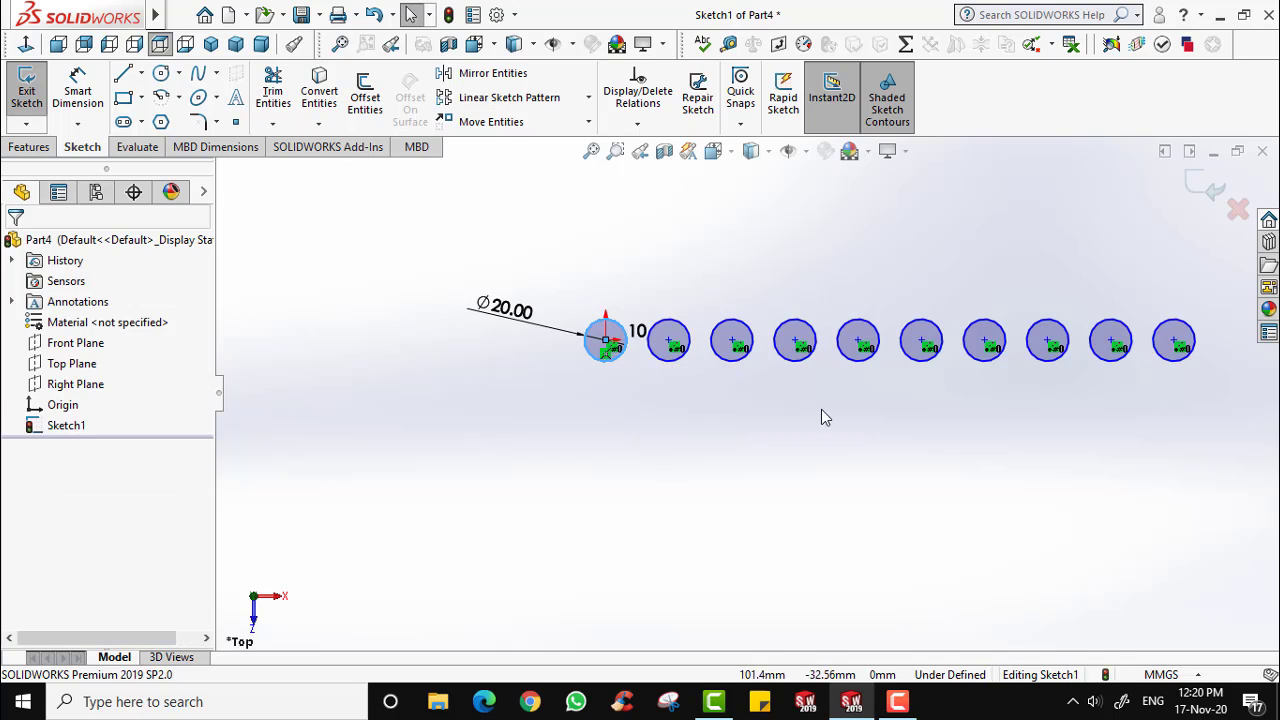
{"action": "scroll", "coordinate": [869, 457], "scroll_direction": "up", "scroll_amount": 2}
{"action": "scroll", "coordinate": [926, 420], "scroll_direction": "down", "scroll_amount": 1}
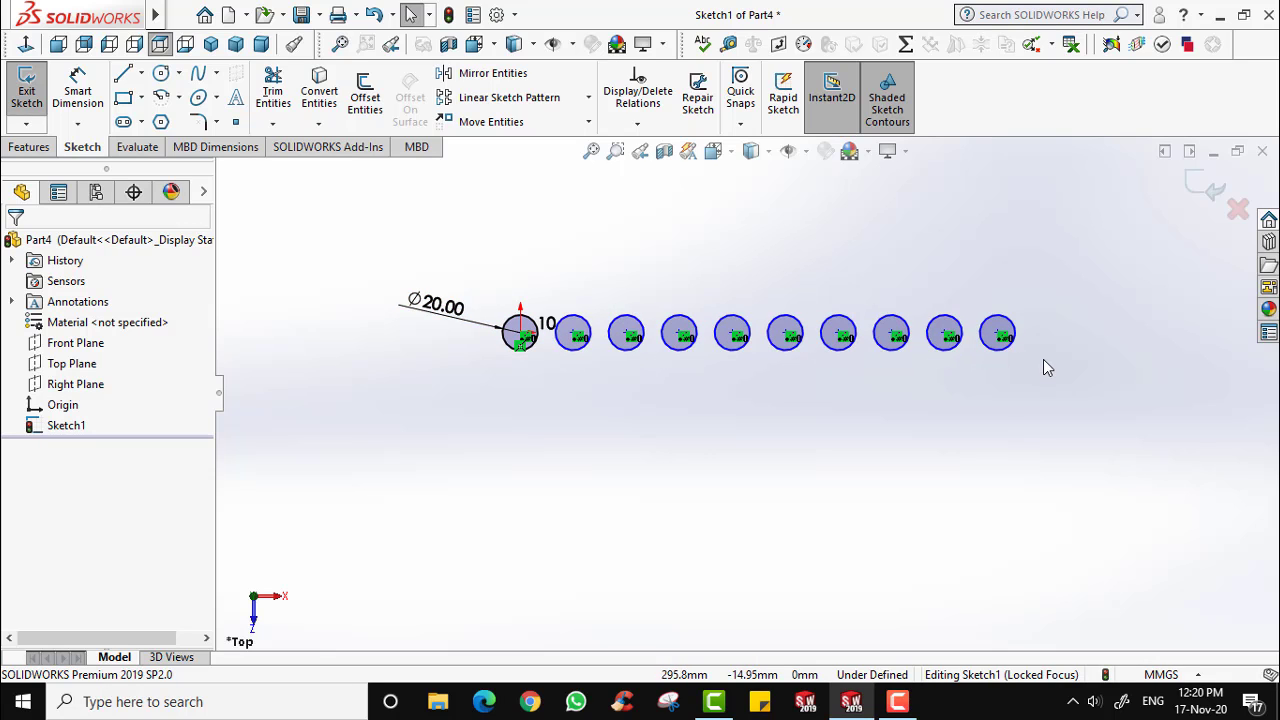
Delete all the patterned circles together with the 20 mm diameter dimension to clear the sketch.
{"action": "left_click_drag", "start_coordinate": [420, 226], "coordinate": [1151, 357]}
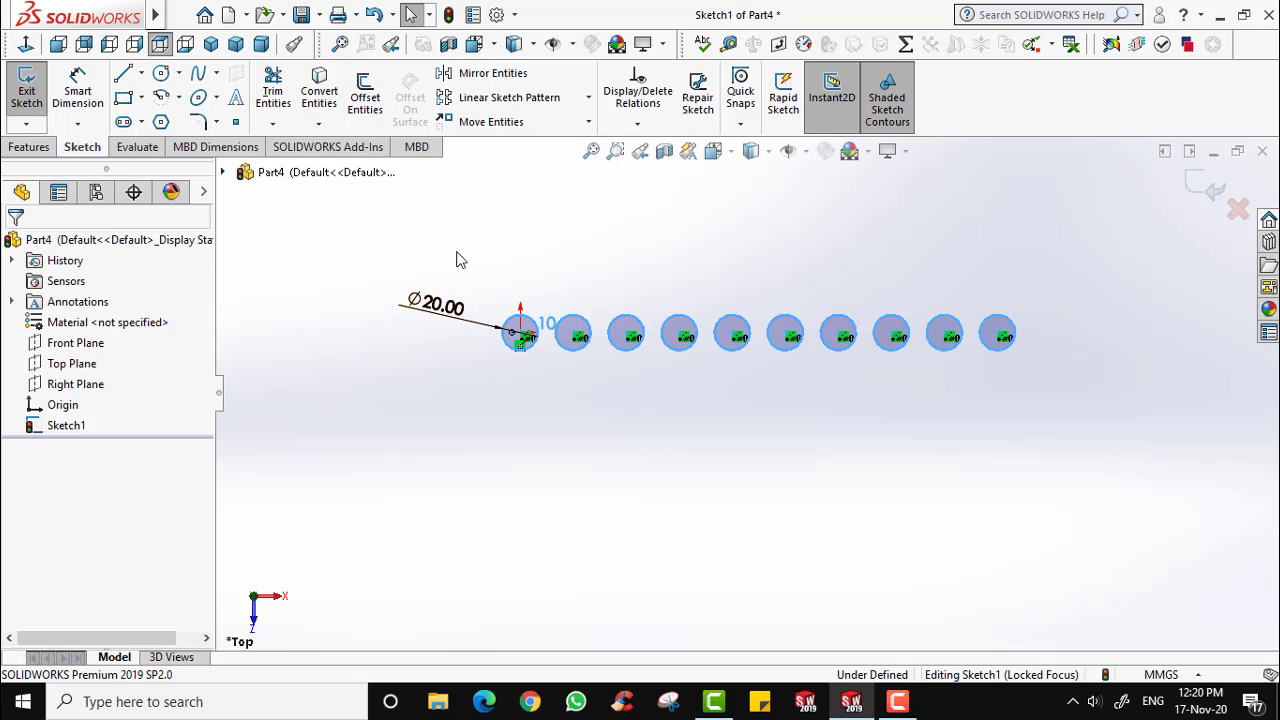
{"action": "left_click", "coordinate": [456, 260]}
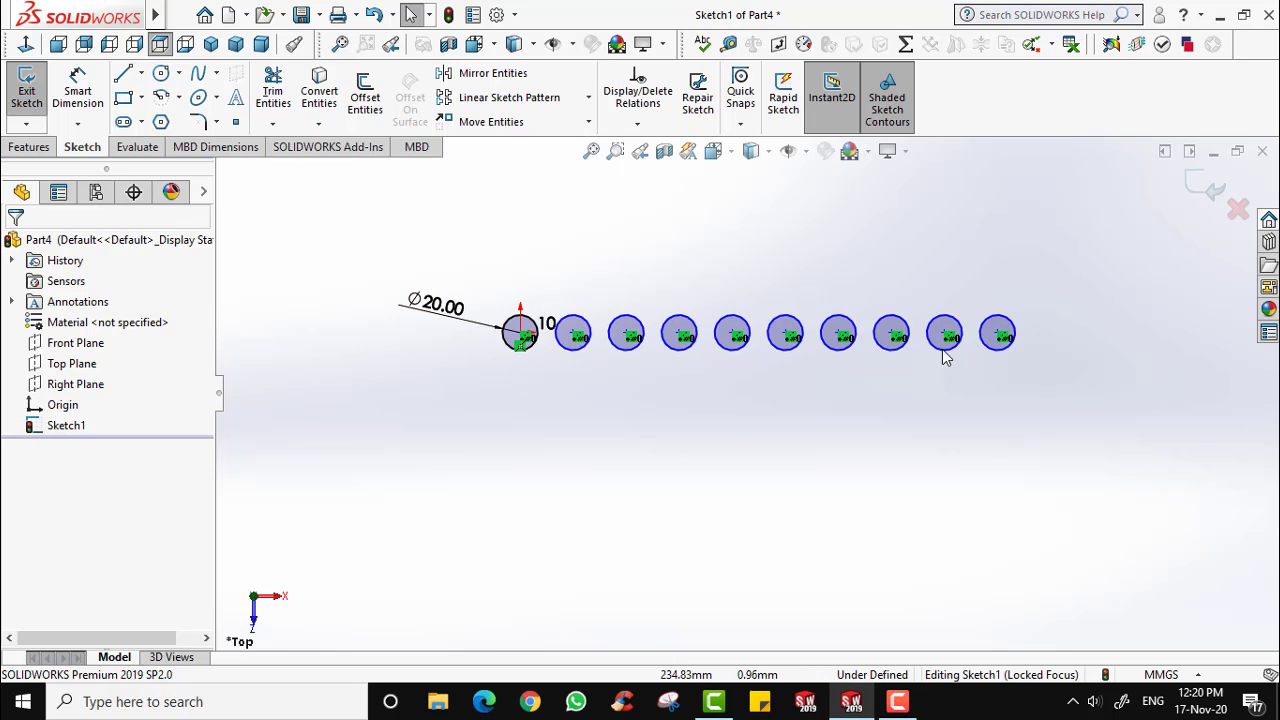
{"action": "left_click_drag", "start_coordinate": [1049, 389], "coordinate": [352, 272]}
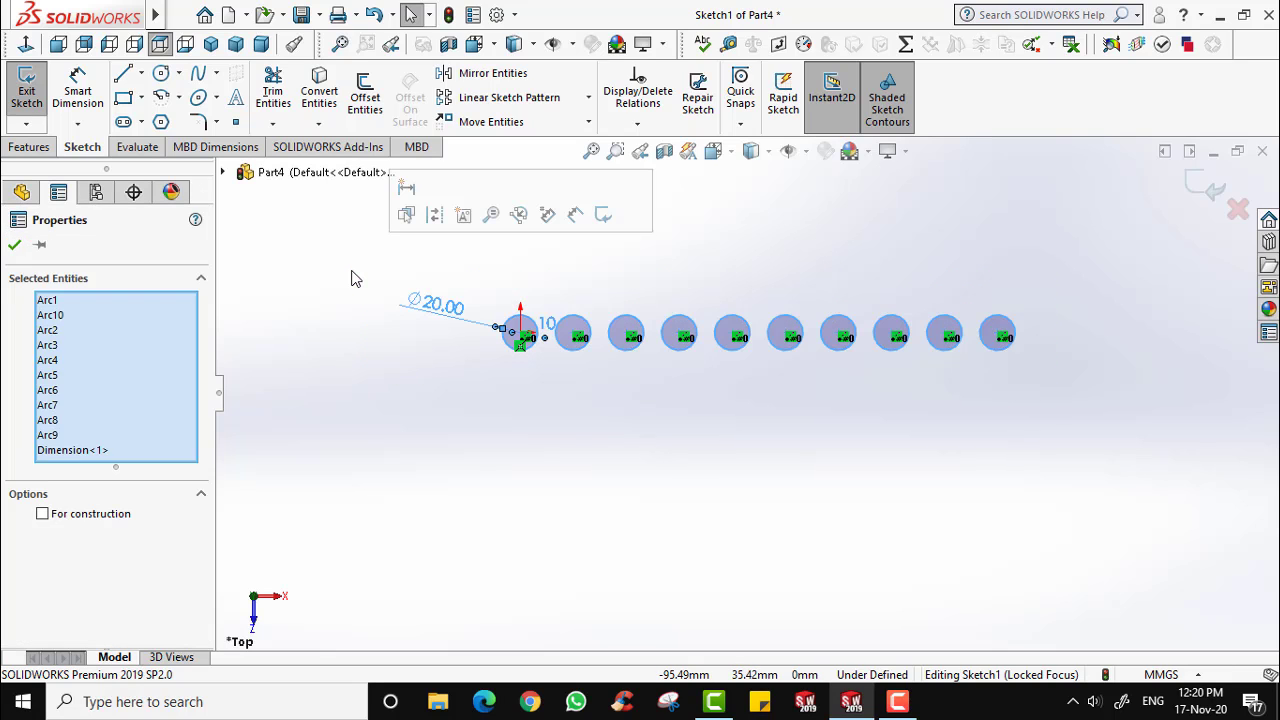
{"action": "key", "text": "Delete"}
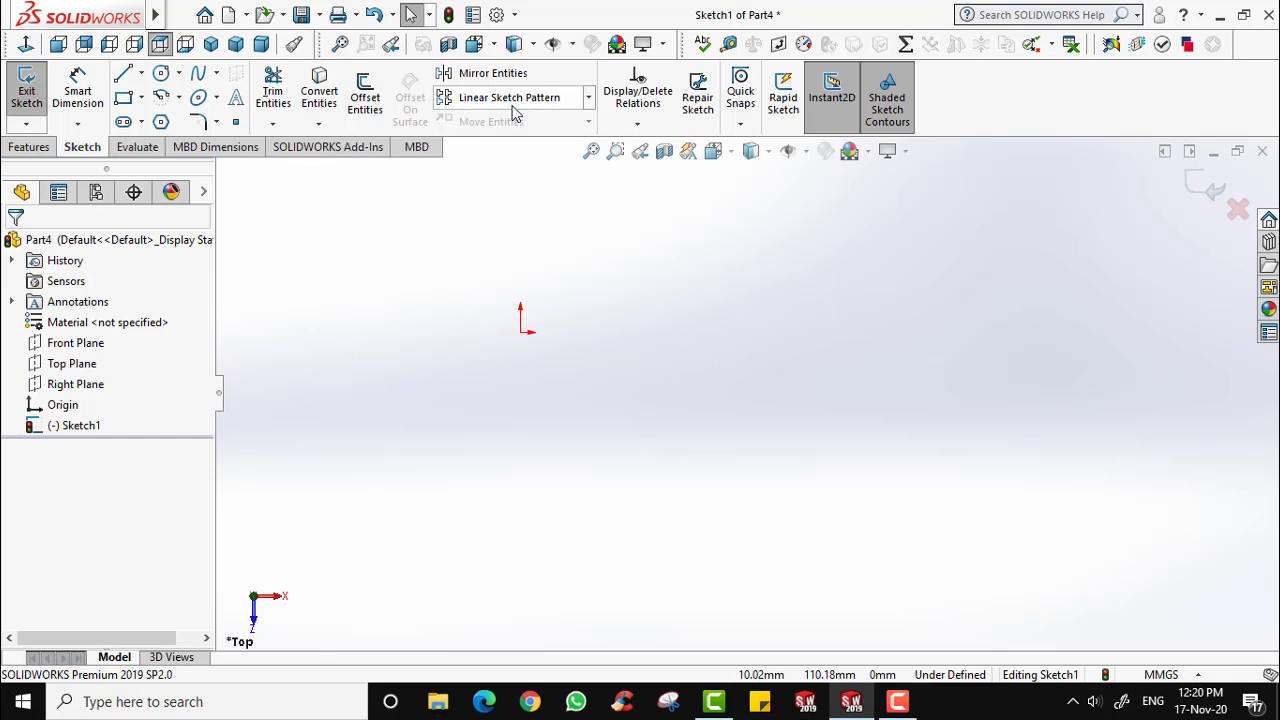
{"action": "left_click", "coordinate": [589, 100]}
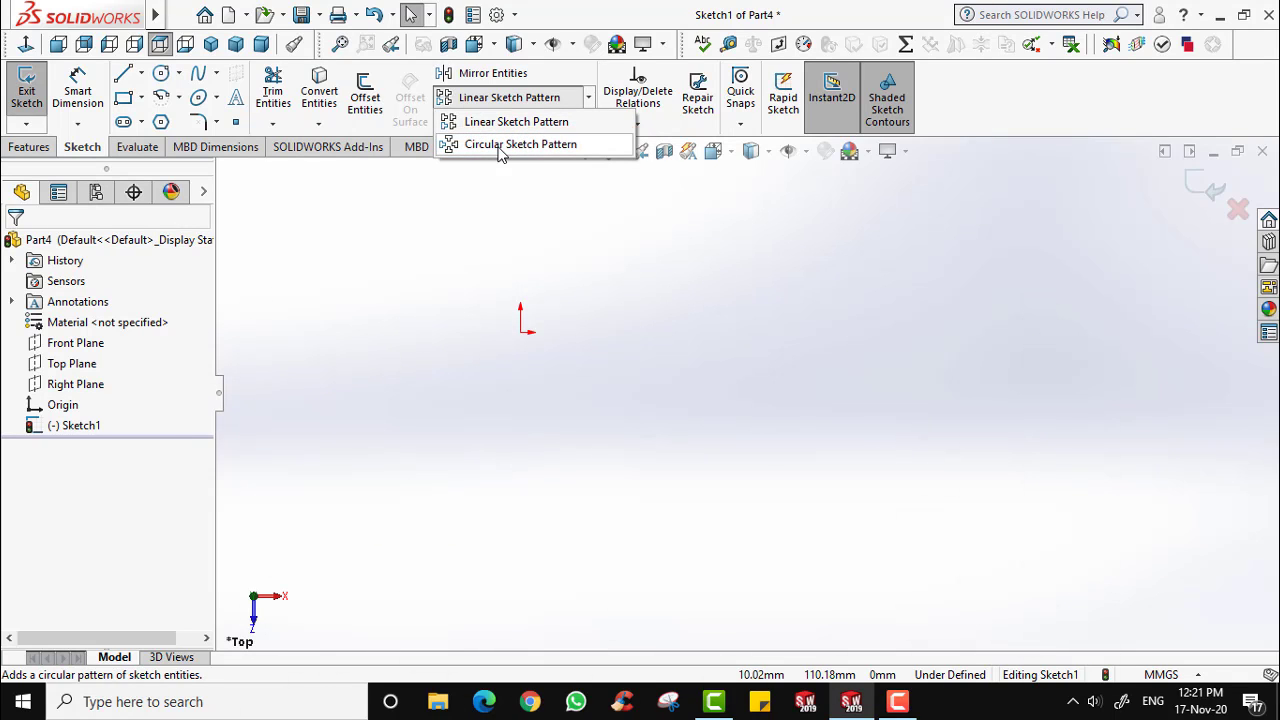
{"action": "left_click", "coordinate": [826, 257]}
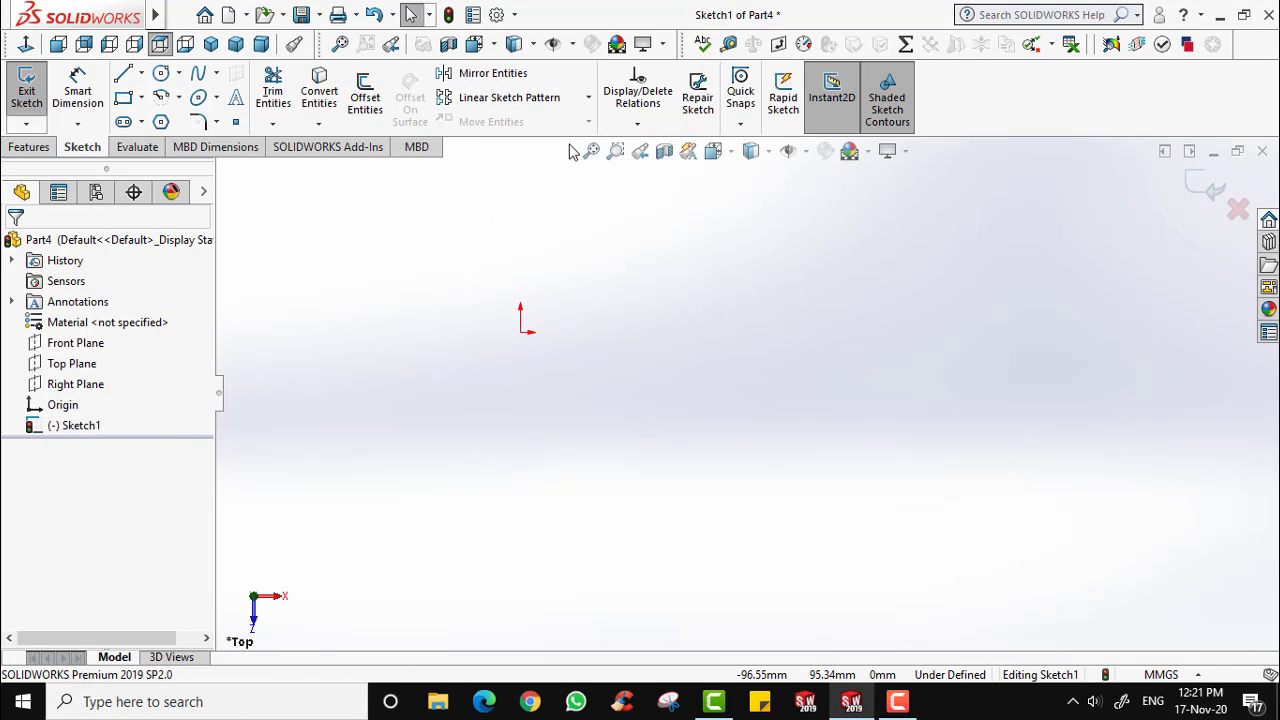
Sketch a circle centred on the origin with a radius of about 137 mm.
{"action": "left_click", "coordinate": [179, 73]}
{"action": "left_click", "coordinate": [201, 104]}
{"action": "left_click", "coordinate": [521, 332]}
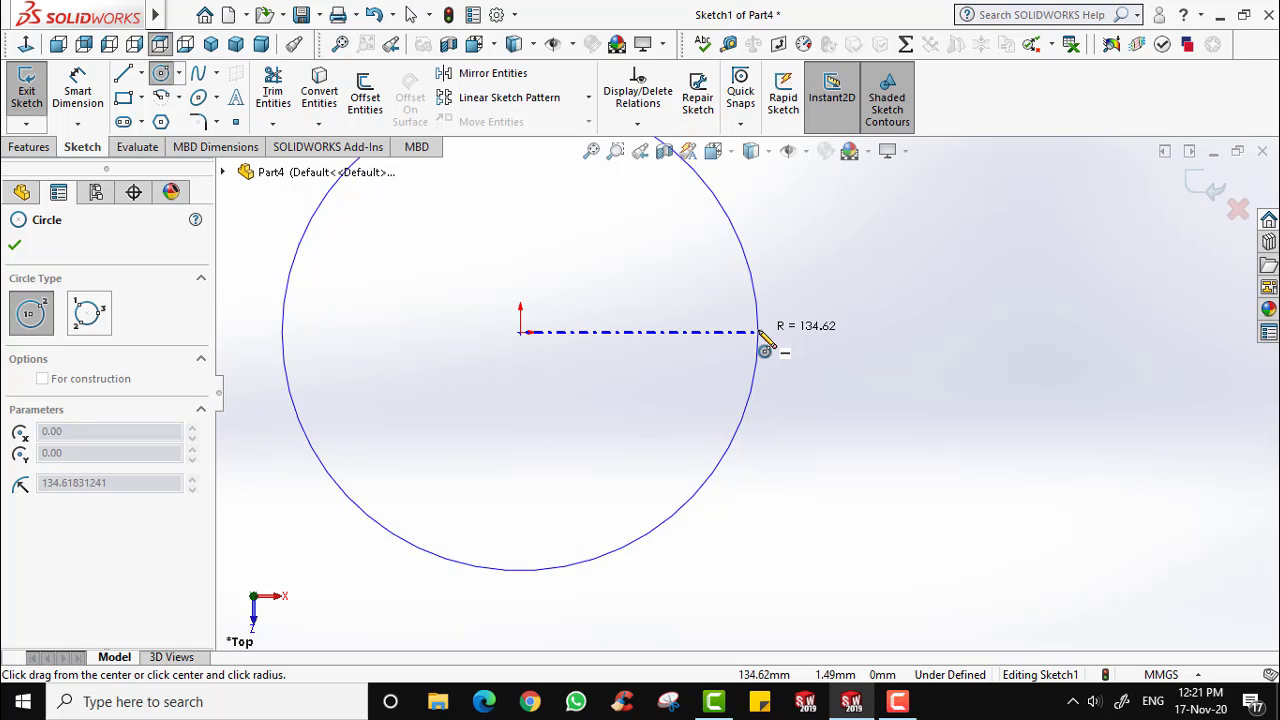
{"action": "left_click", "coordinate": [763, 332]}
{"action": "scroll", "coordinate": [519, 283], "scroll_direction": "up", "scroll_amount": 3}
{"action": "scroll", "coordinate": [557, 283], "scroll_direction": "down", "scroll_amount": 2}
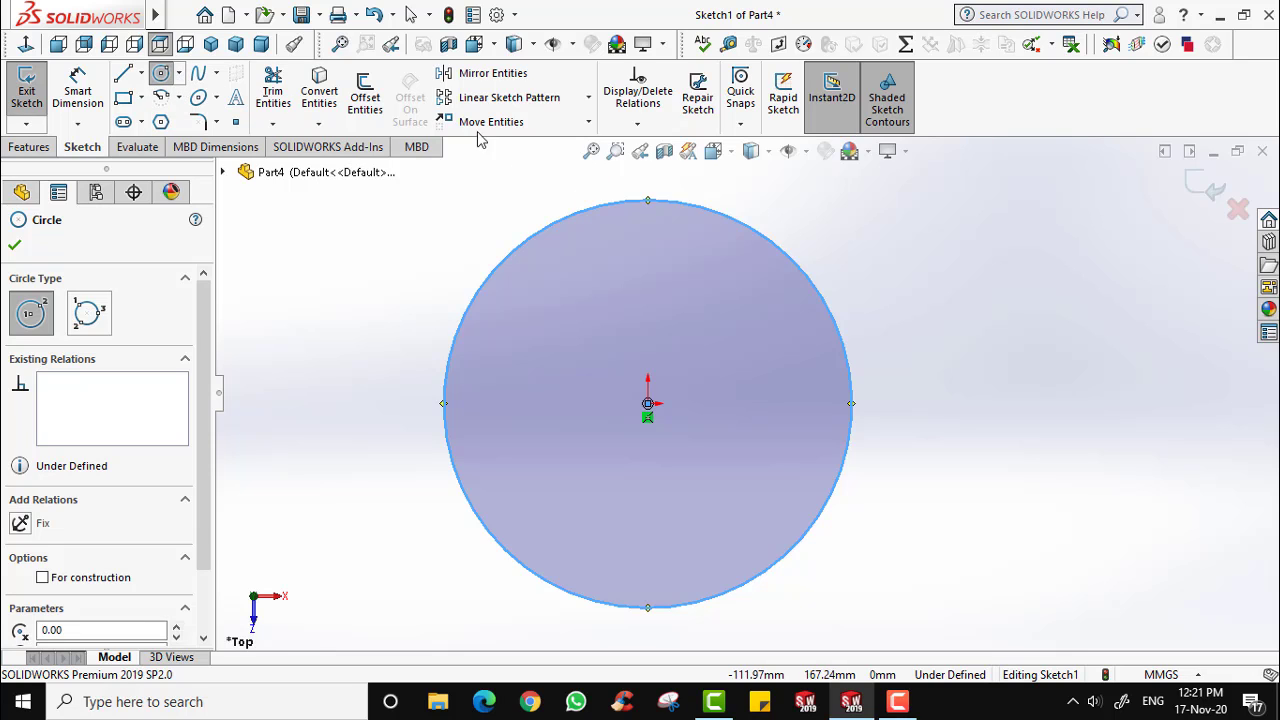
Sketch a small circle of about 13.5 mm radius centred on the large circle's upper quadrant point.
{"action": "left_click", "coordinate": [647, 203]}
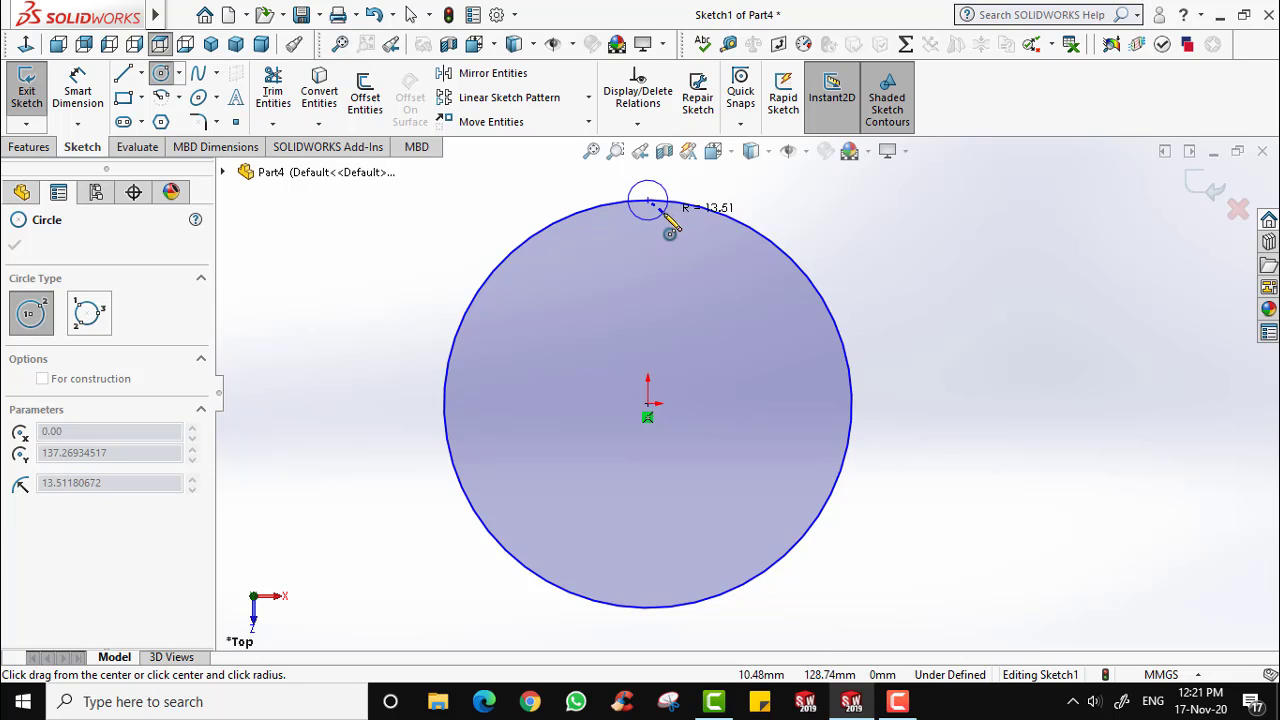
{"action": "left_click", "coordinate": [670, 228]}
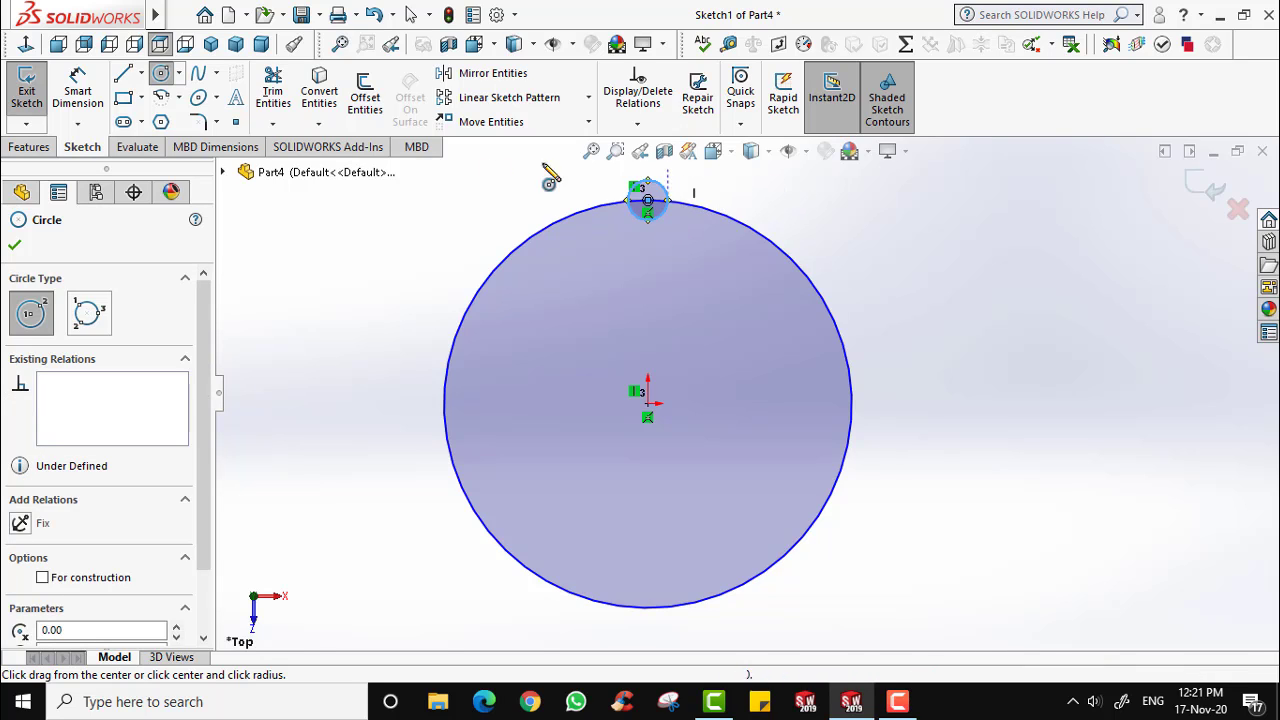
{"action": "left_click", "coordinate": [18, 247]}
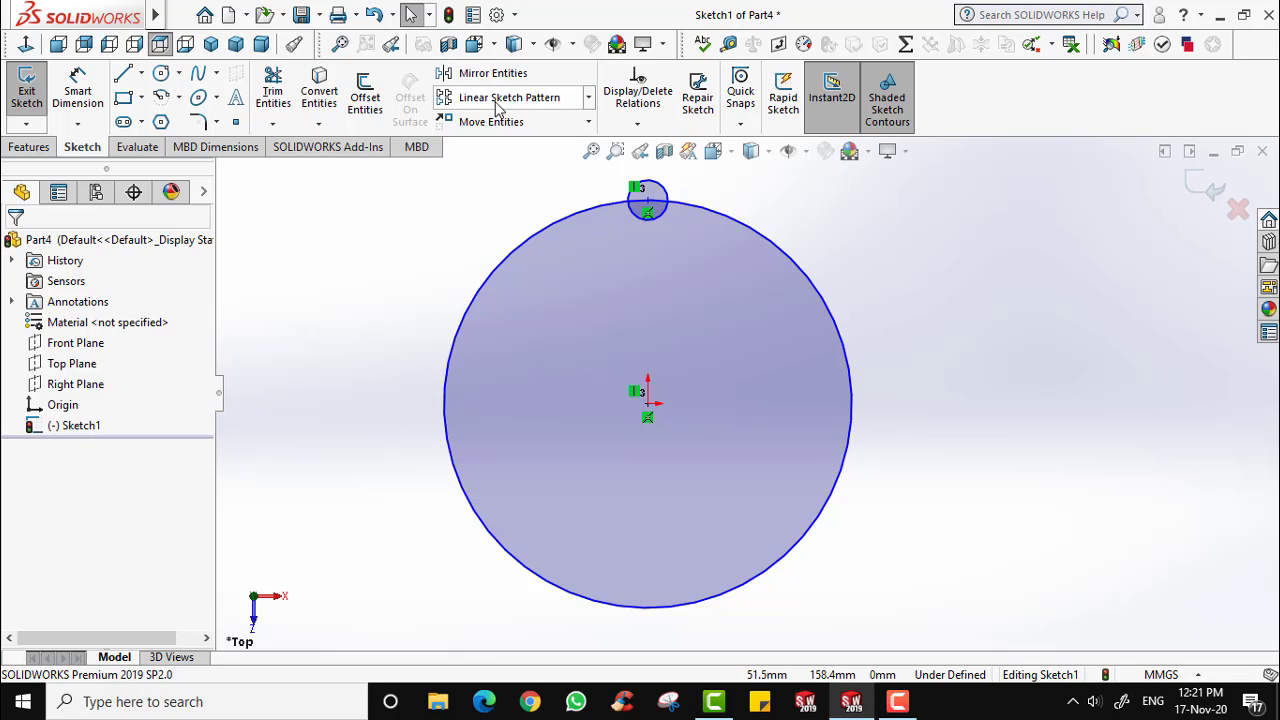
Set up a circular sketch pattern of the small circle around the origin as the pattern centre.
{"action": "left_click", "coordinate": [588, 97]}
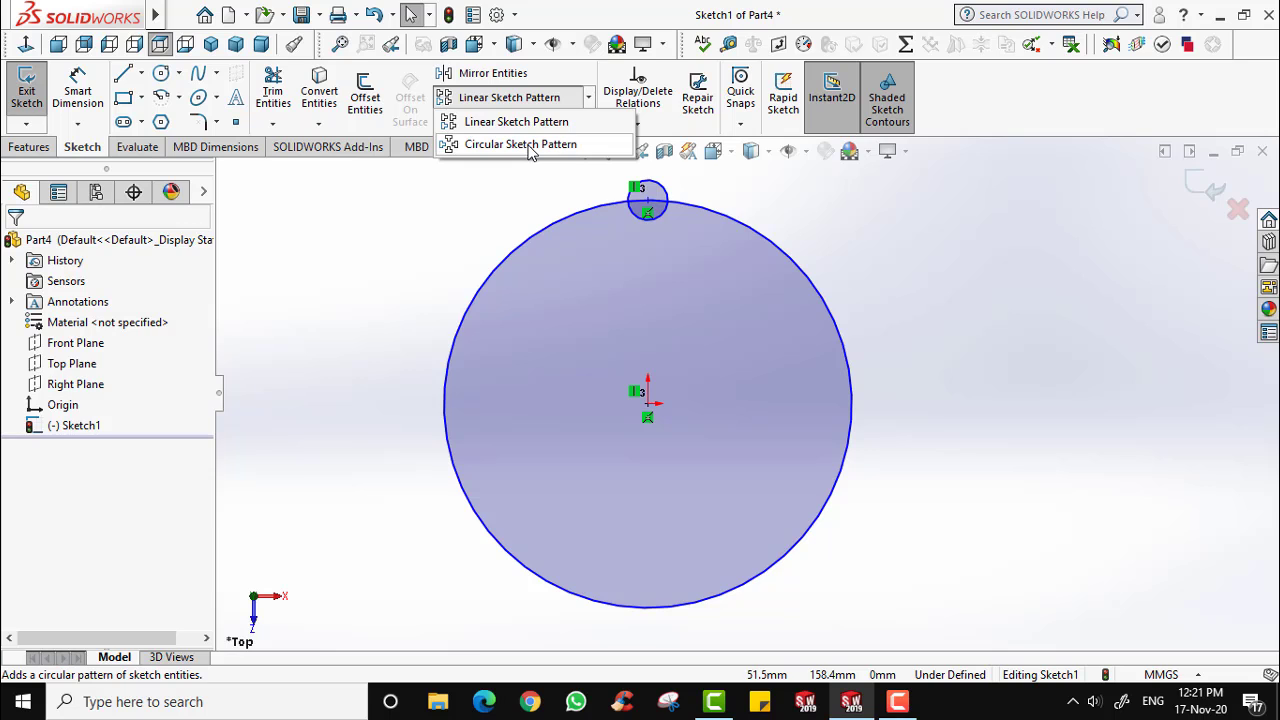
{"action": "left_click", "coordinate": [530, 146]}
{"action": "scroll", "coordinate": [208, 440], "scroll_direction": "down", "scroll_amount": 1}
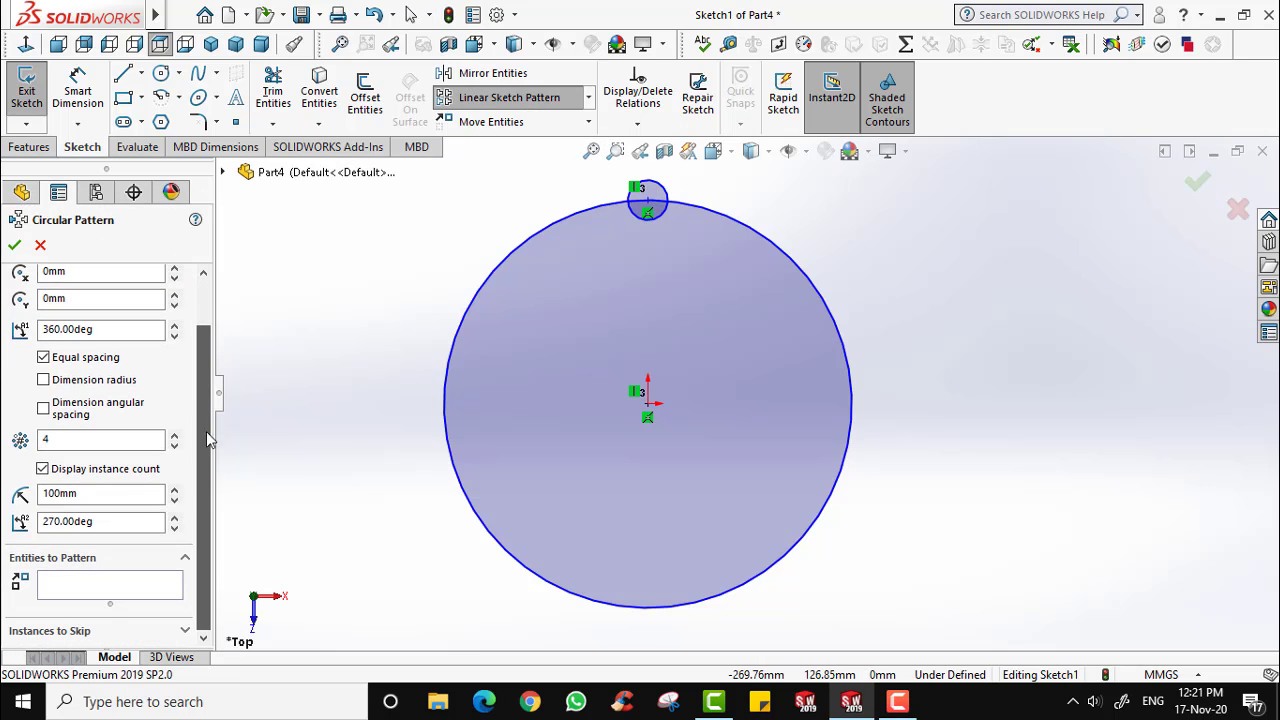
{"action": "left_click", "coordinate": [58, 585]}
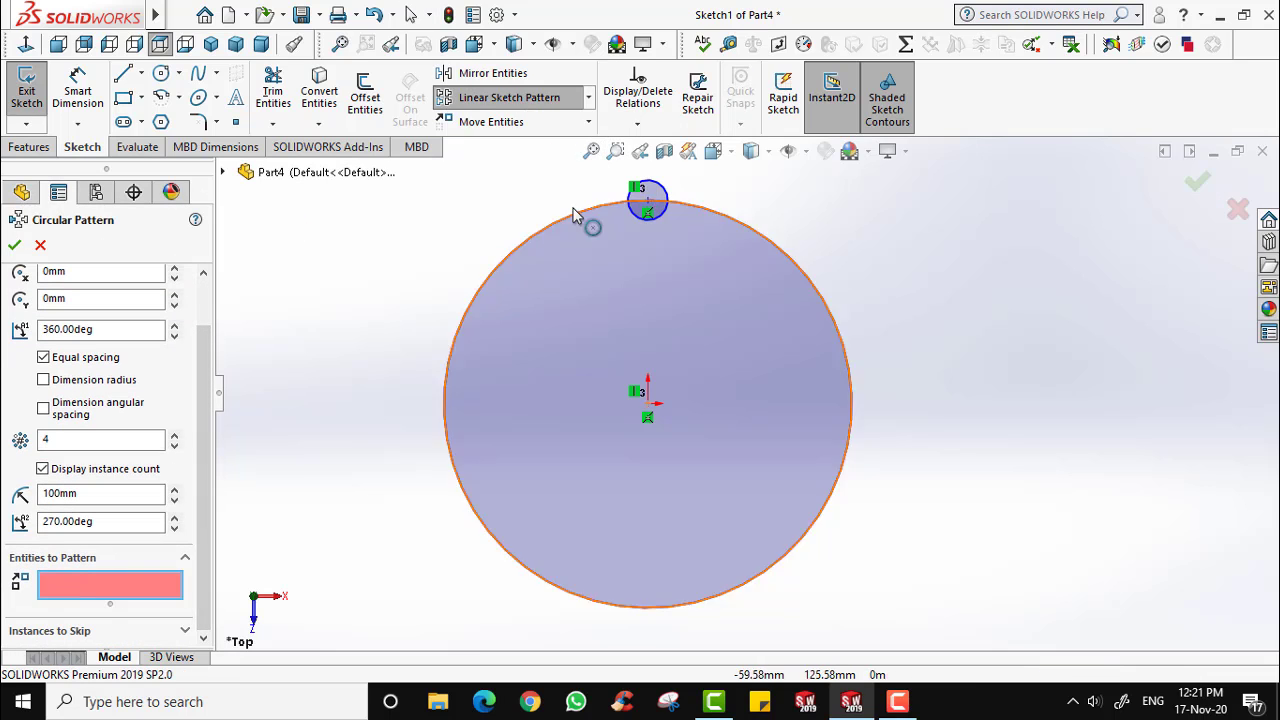
{"action": "left_click", "coordinate": [648, 196]}
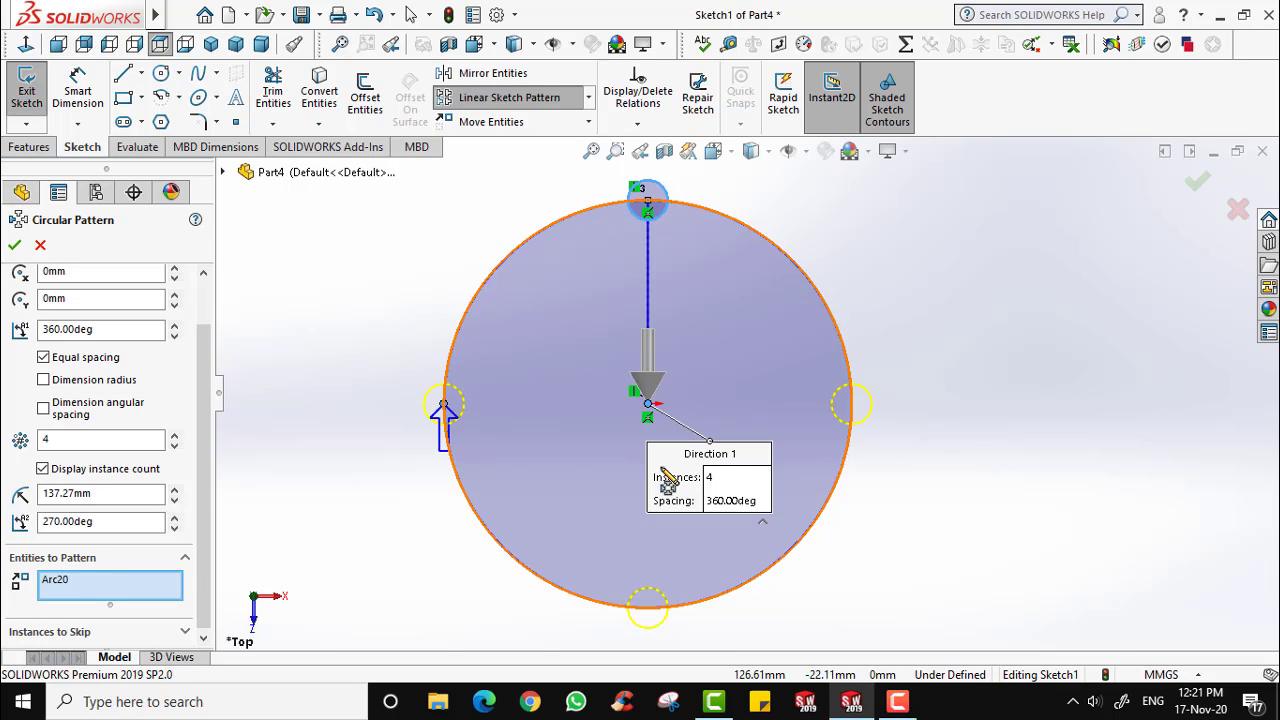
{"action": "scroll", "coordinate": [93, 313], "scroll_direction": "up", "scroll_amount": 1}
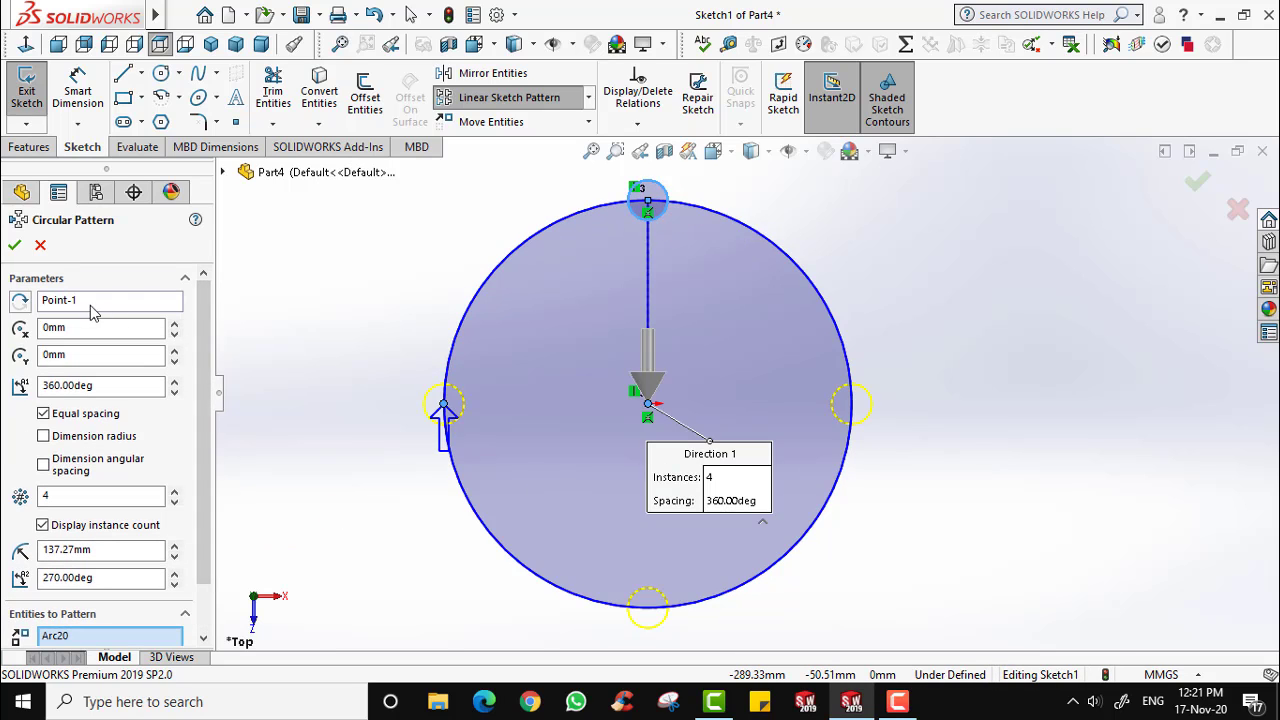
{"action": "left_click", "coordinate": [65, 304]}
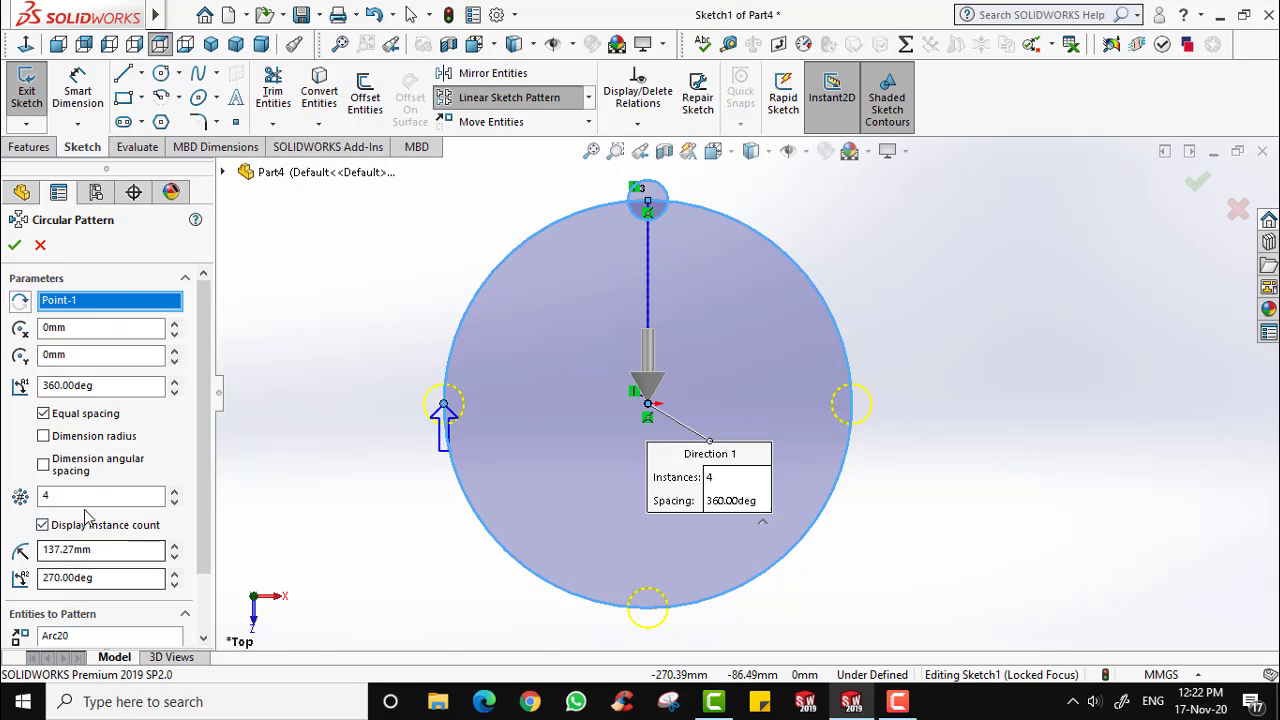
Set the circular pattern to 16 equally spaced instances over 360 degrees and apply it.
{"action": "left_click_drag", "start_coordinate": [57, 495], "coordinate": [31, 494]}
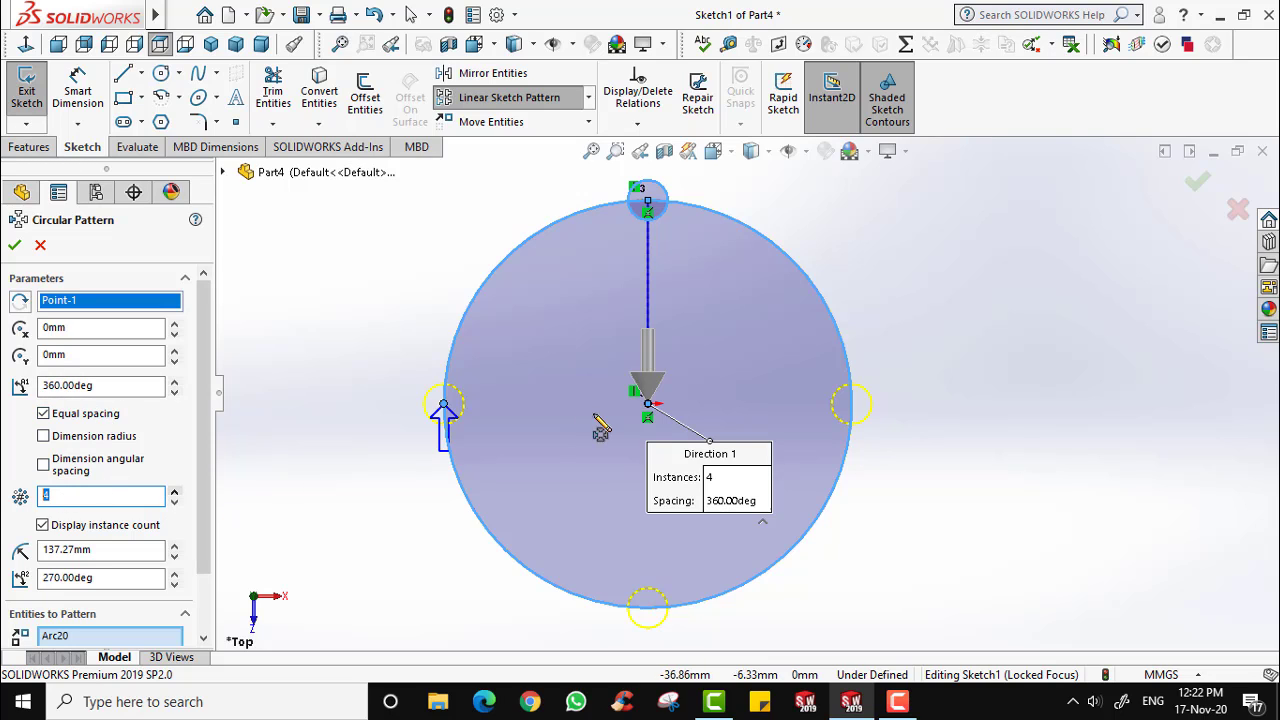
{"action": "left_click", "coordinate": [175, 491]}
{"action": "left_click", "coordinate": [175, 491]}
{"action": "left_click", "coordinate": [175, 491]}
{"action": "left_click", "coordinate": [175, 491]}
{"action": "left_click", "coordinate": [175, 491]}
{"action": "left_click", "coordinate": [175, 491]}
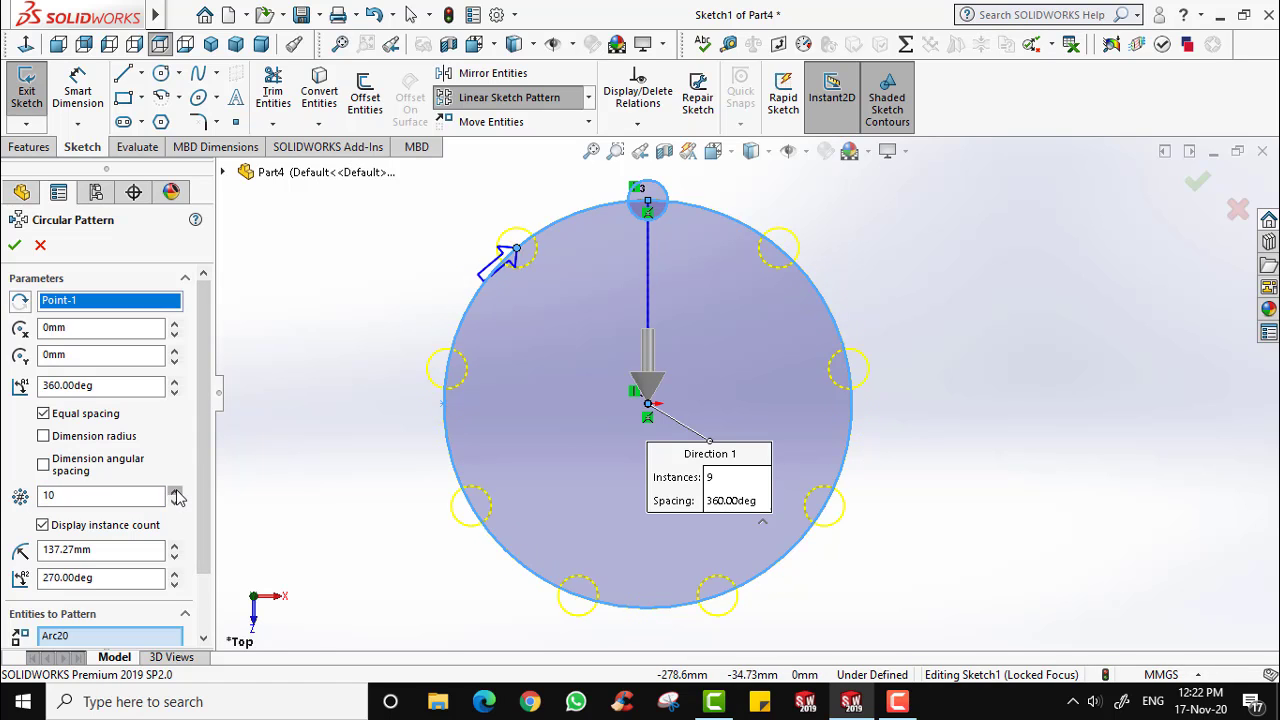
{"action": "left_click", "coordinate": [175, 491]}
{"action": "left_click", "coordinate": [175, 491]}
{"action": "left_click", "coordinate": [175, 491]}
{"action": "left_click", "coordinate": [175, 491]}
{"action": "left_click", "coordinate": [175, 491]}
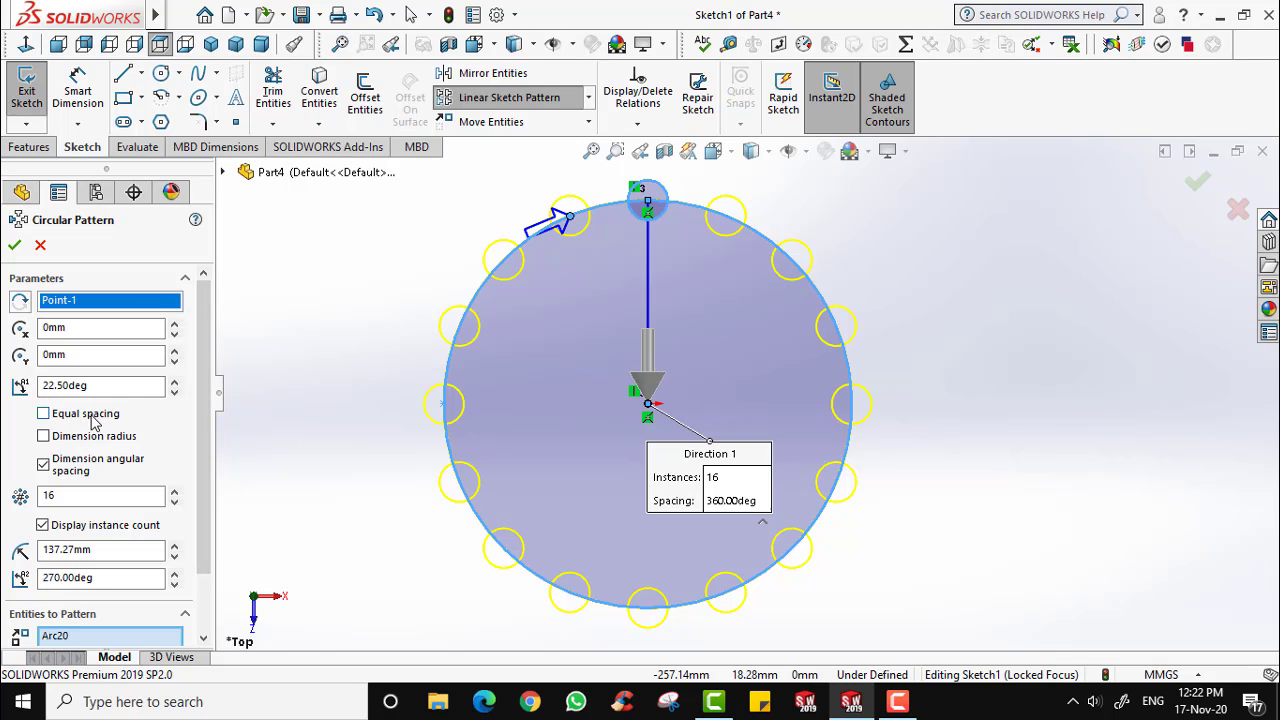
{"action": "left_click", "coordinate": [92, 416]}
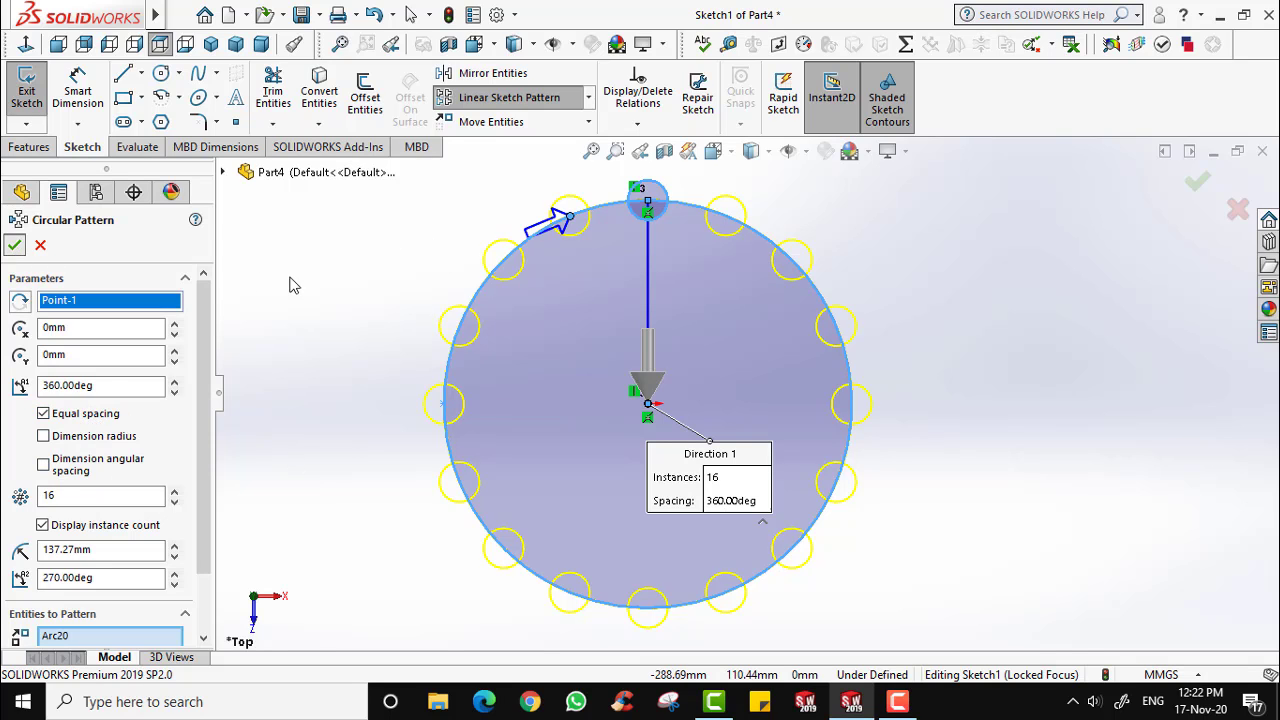
{"action": "key", "text": "Return"}
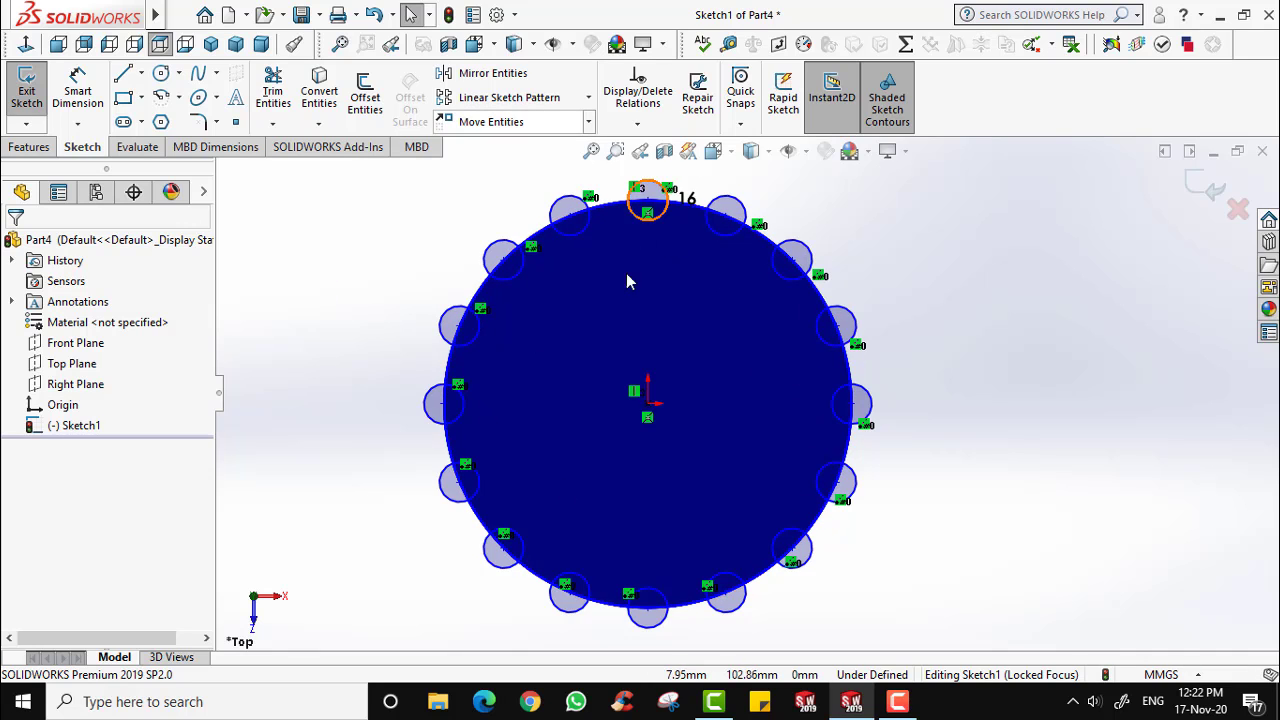
Power trim the portions of all the small circles that lie inside the large circle.
{"action": "left_click", "coordinate": [276, 103]}
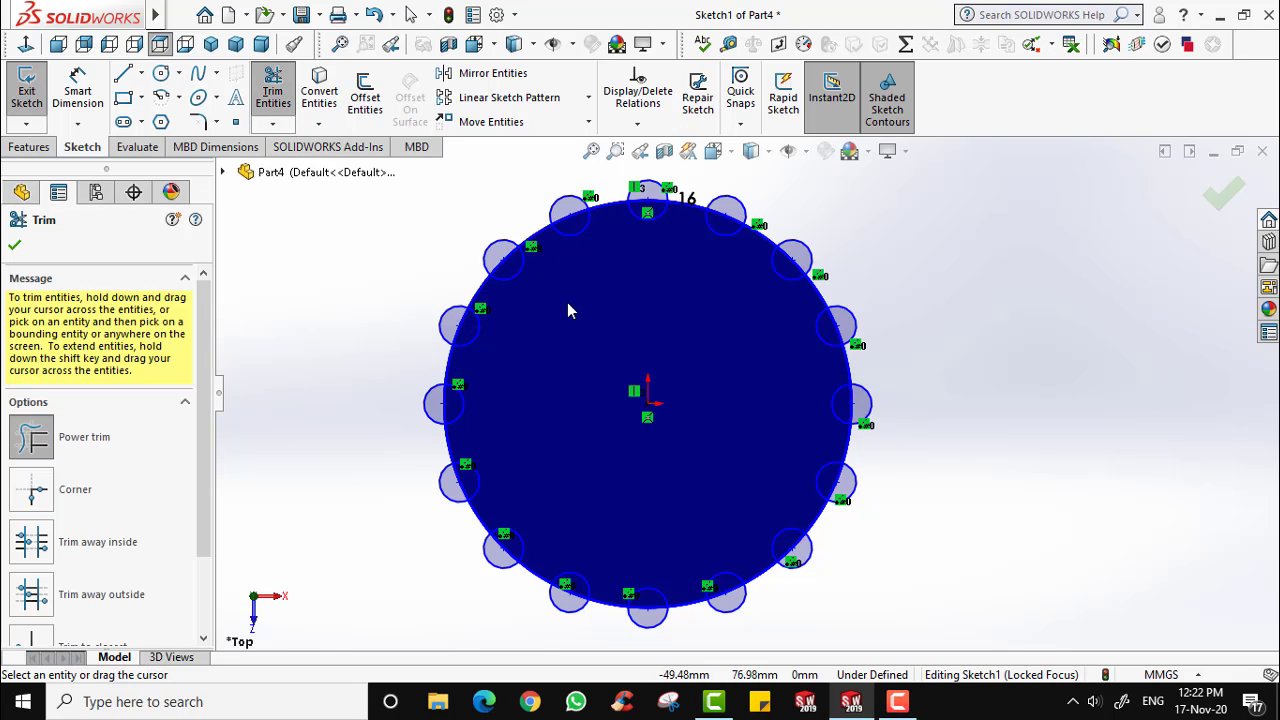
{"action": "mouse_move", "coordinate": [480, 330]}
{"action": "left_mouse_down"}
{"action": "mouse_move", "coordinate": [462, 432]}
{"action": "mouse_move", "coordinate": [478, 495]}
{"action": "left_mouse_up"}
{"action": "mouse_move", "coordinate": [541, 565]}
{"action": "left_mouse_down"}
{"action": "mouse_move", "coordinate": [578, 588]}
{"action": "mouse_move", "coordinate": [702, 590]}
{"action": "mouse_move", "coordinate": [752, 566]}
{"action": "mouse_move", "coordinate": [790, 530]}
{"action": "mouse_move", "coordinate": [837, 443]}
{"action": "mouse_move", "coordinate": [840, 380]}
{"action": "mouse_move", "coordinate": [818, 325]}
{"action": "left_mouse_up"}
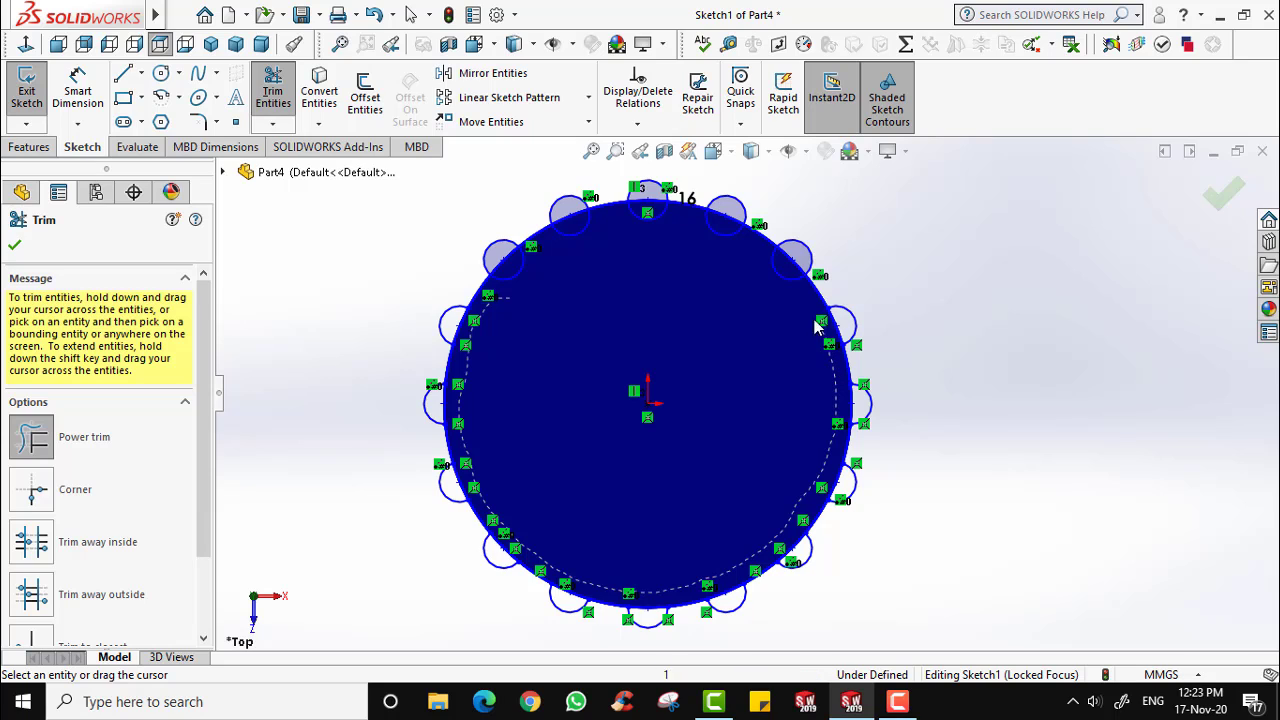
{"action": "mouse_move", "coordinate": [785, 279]}
{"action": "left_mouse_down"}
{"action": "mouse_move", "coordinate": [737, 234]}
{"action": "mouse_move", "coordinate": [660, 220]}
{"action": "mouse_move", "coordinate": [548, 254]}
{"action": "mouse_move", "coordinate": [511, 283]}
{"action": "mouse_move", "coordinate": [537, 370]}
{"action": "left_mouse_up"}
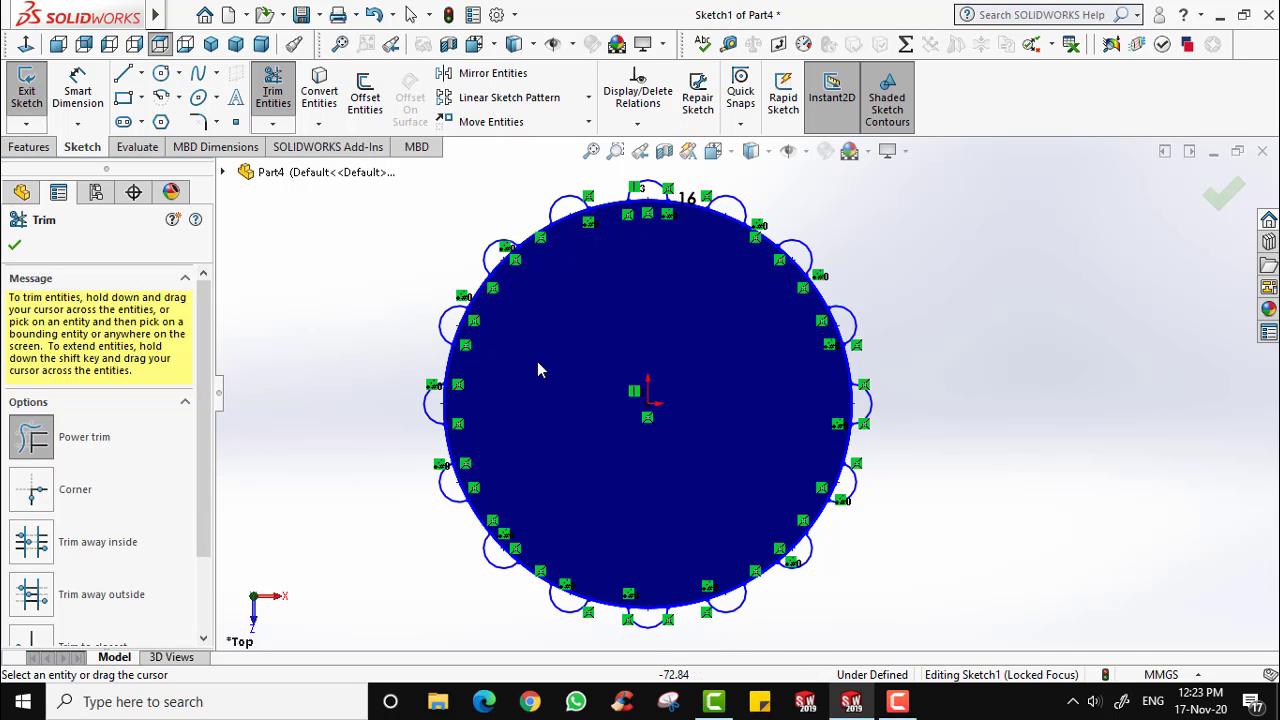
{"action": "left_click", "coordinate": [15, 246]}
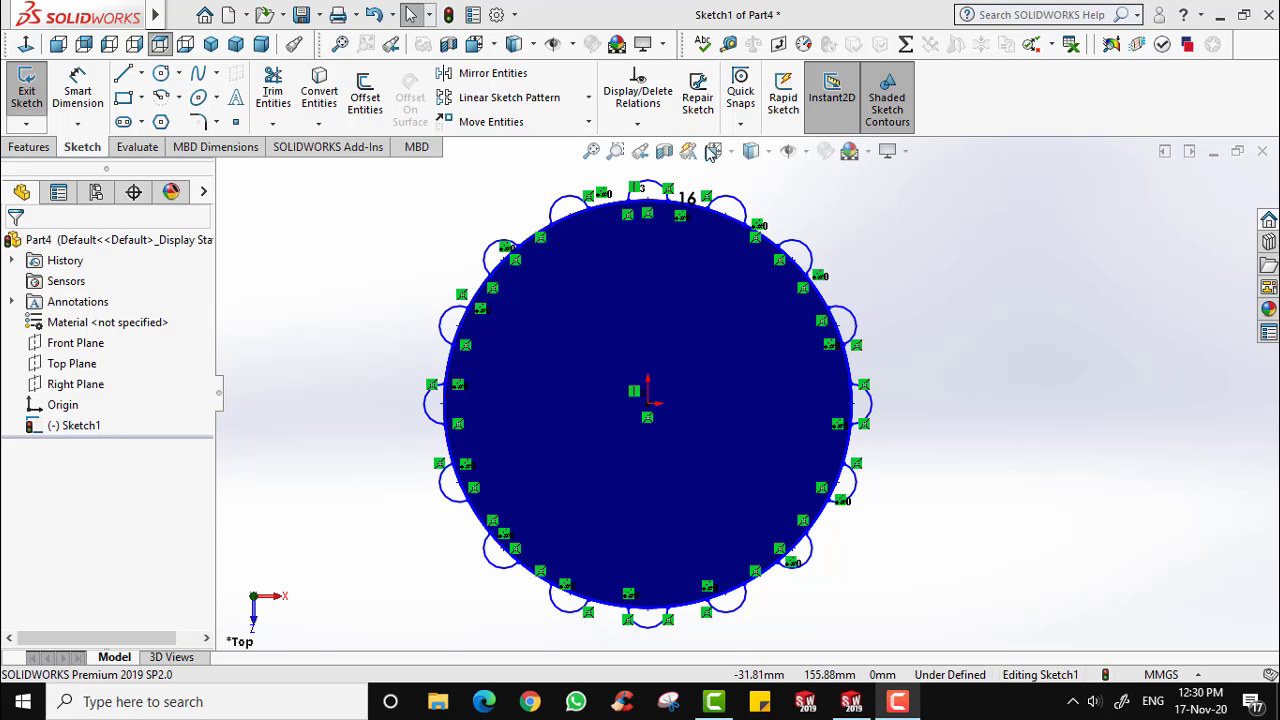
Delete every entity in the sketch, including the pattern seed and its associated dimensions.
{"action": "key", "text": "ctrl+a"}
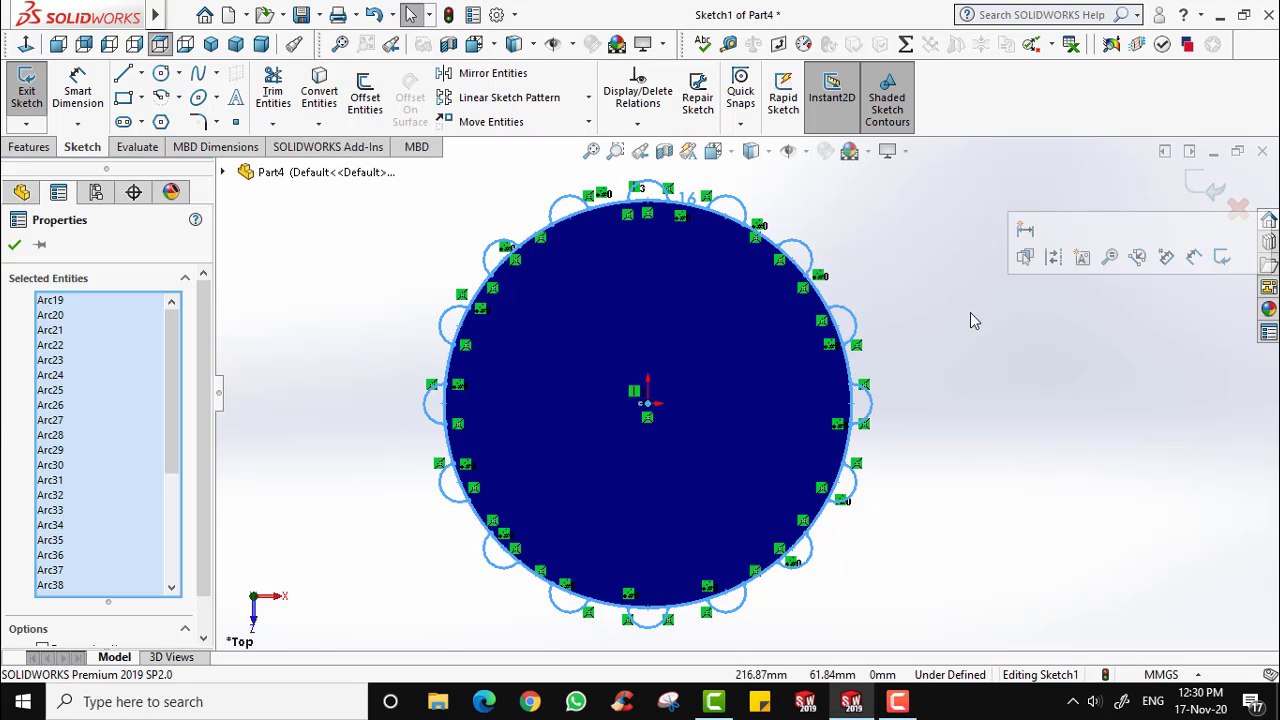
{"action": "key", "text": "Delete"}
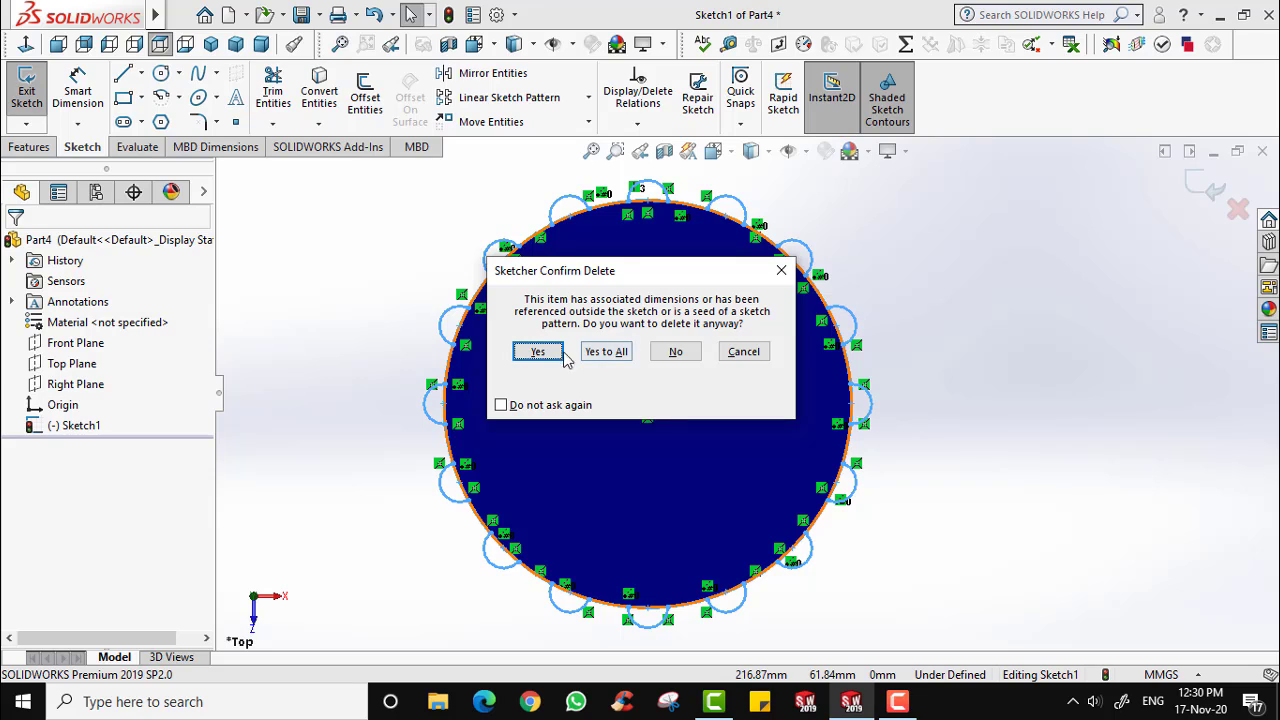
{"action": "left_click", "coordinate": [620, 355]}
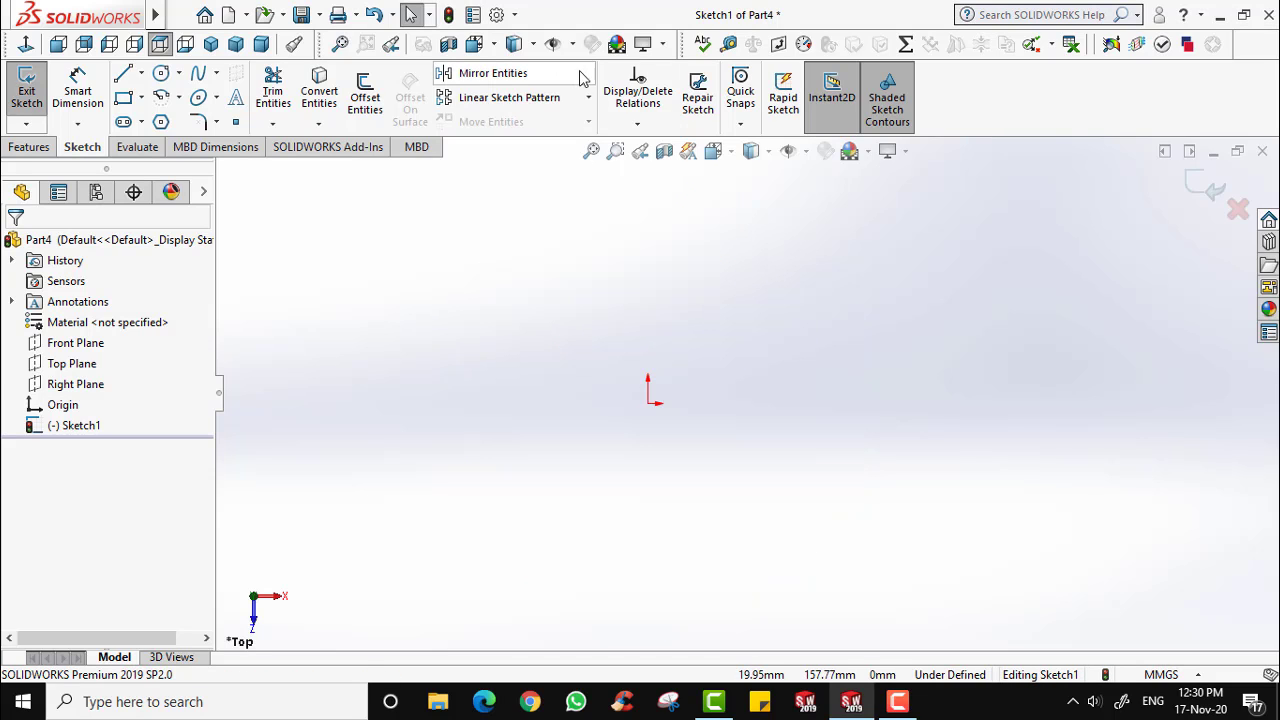
Sketch a corner rectangle beside the origin, with its first corner about 38 mm across and 59 mm above it and its lower edge level with it.
{"action": "left_click", "coordinate": [141, 98]}
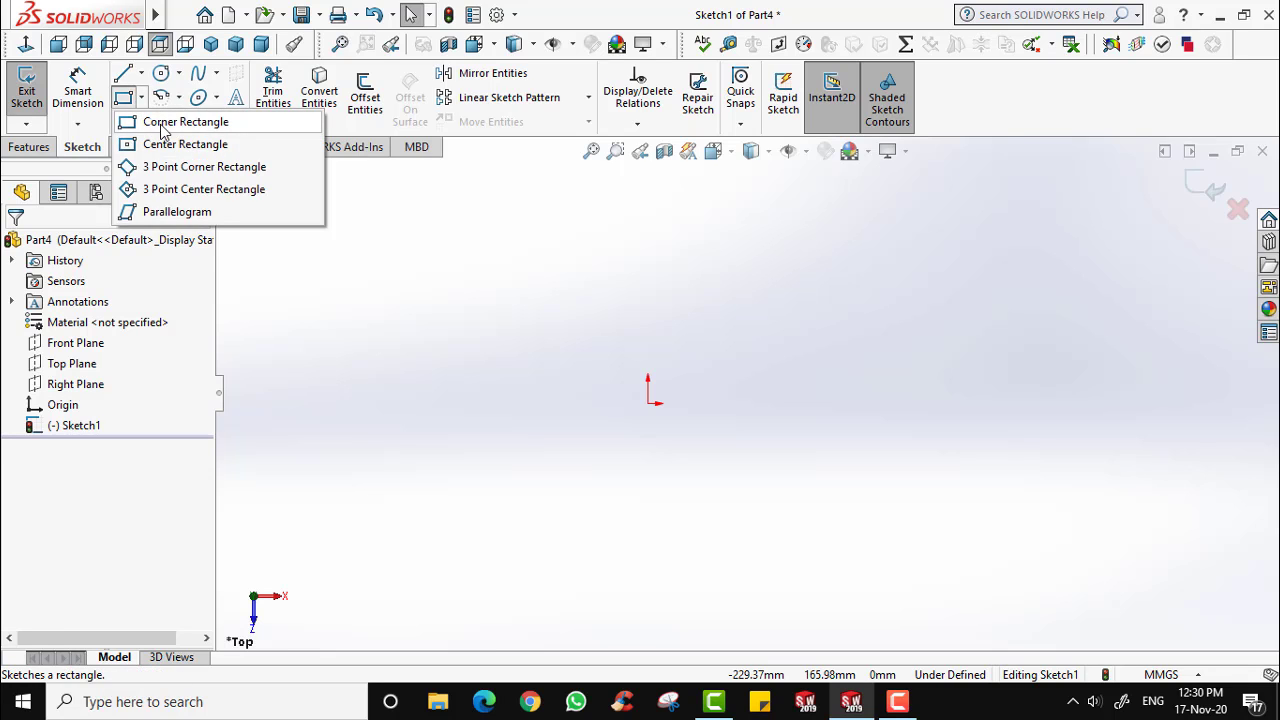
{"action": "left_click", "coordinate": [170, 121]}
{"action": "left_click", "coordinate": [704, 314]}
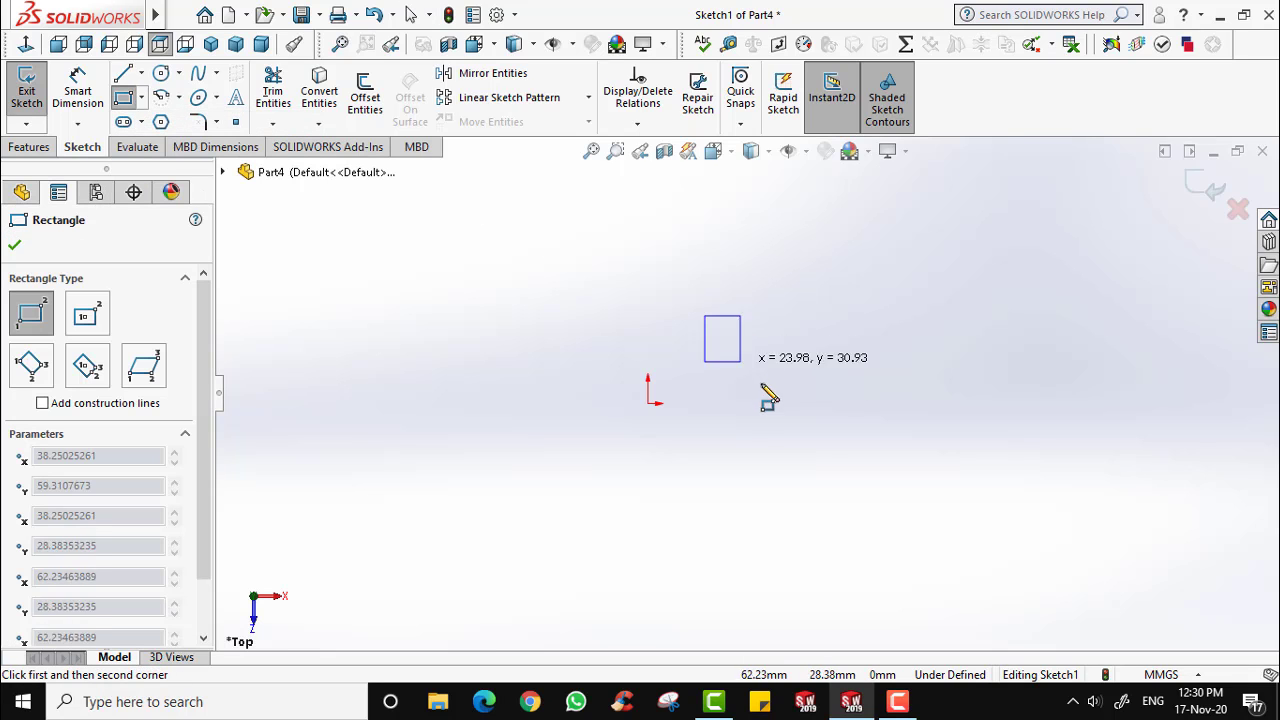
{"action": "left_click", "coordinate": [812, 404]}
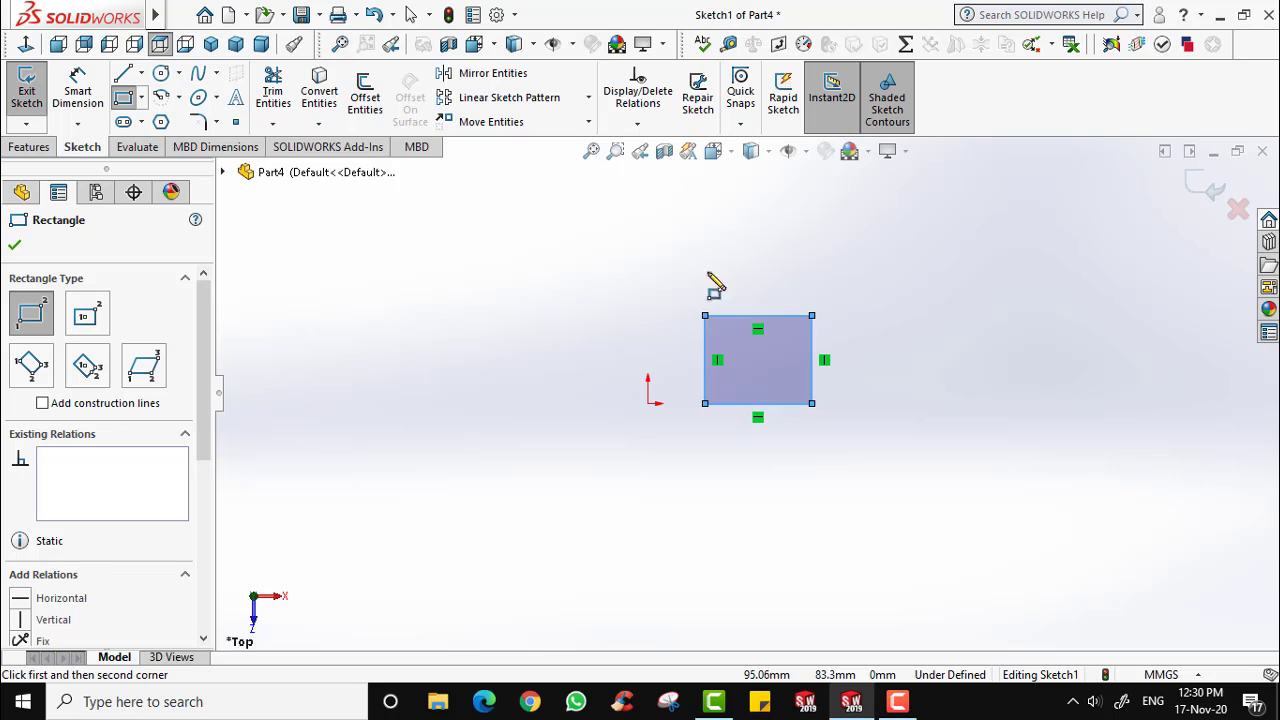
{"action": "left_click", "coordinate": [15, 246]}
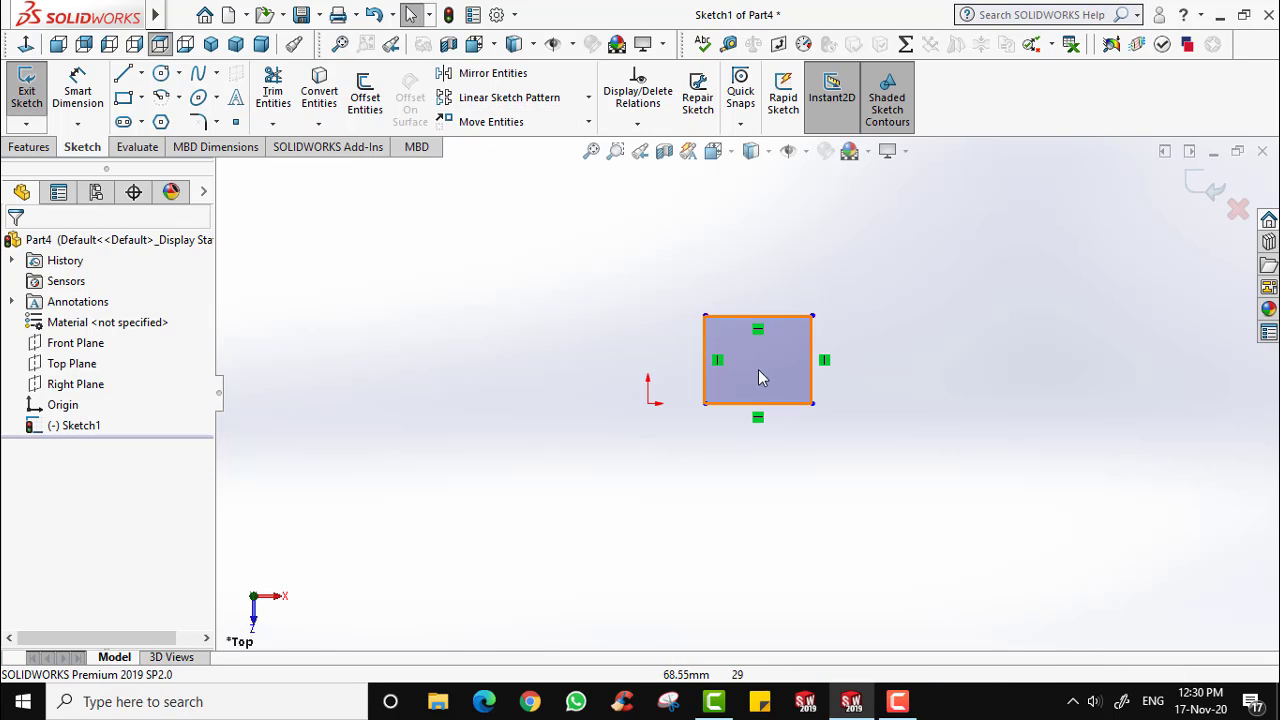
Use Move Entities on the rectangle's four lines with X/Y parameters and set the X offset to 100 mm.
{"action": "left_click", "coordinate": [491, 122]}
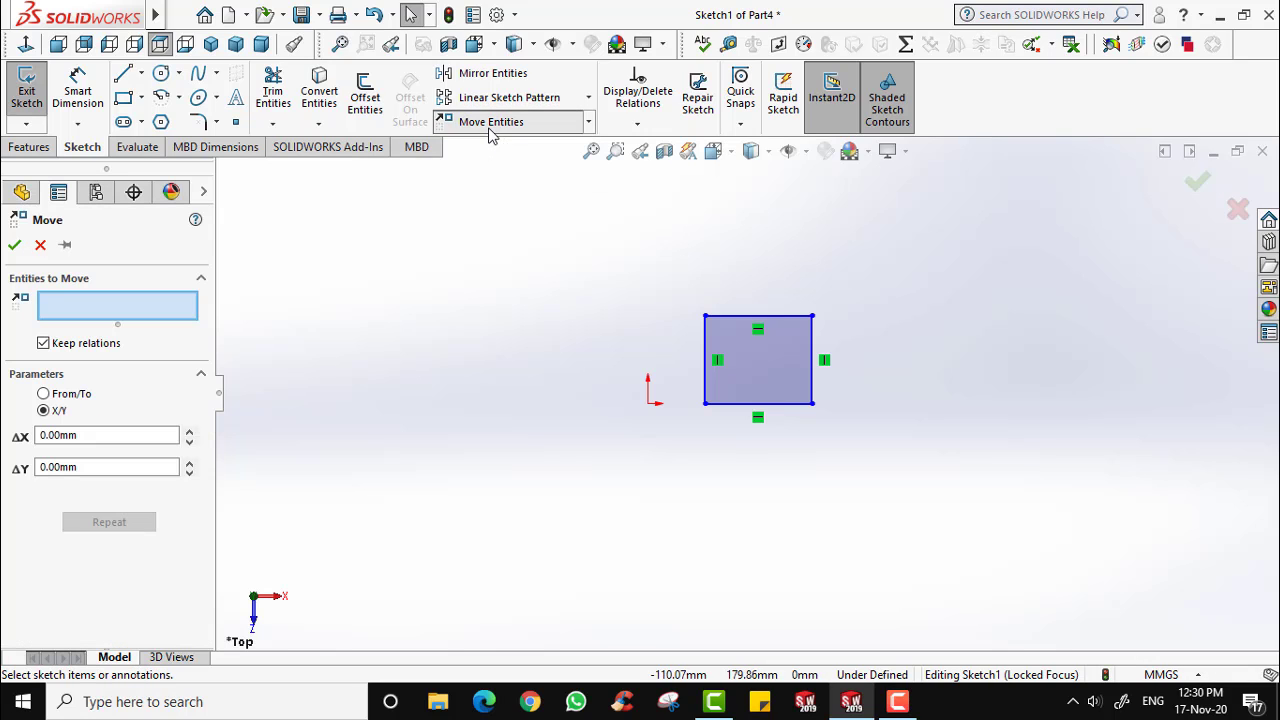
{"action": "left_click", "coordinate": [783, 371]}
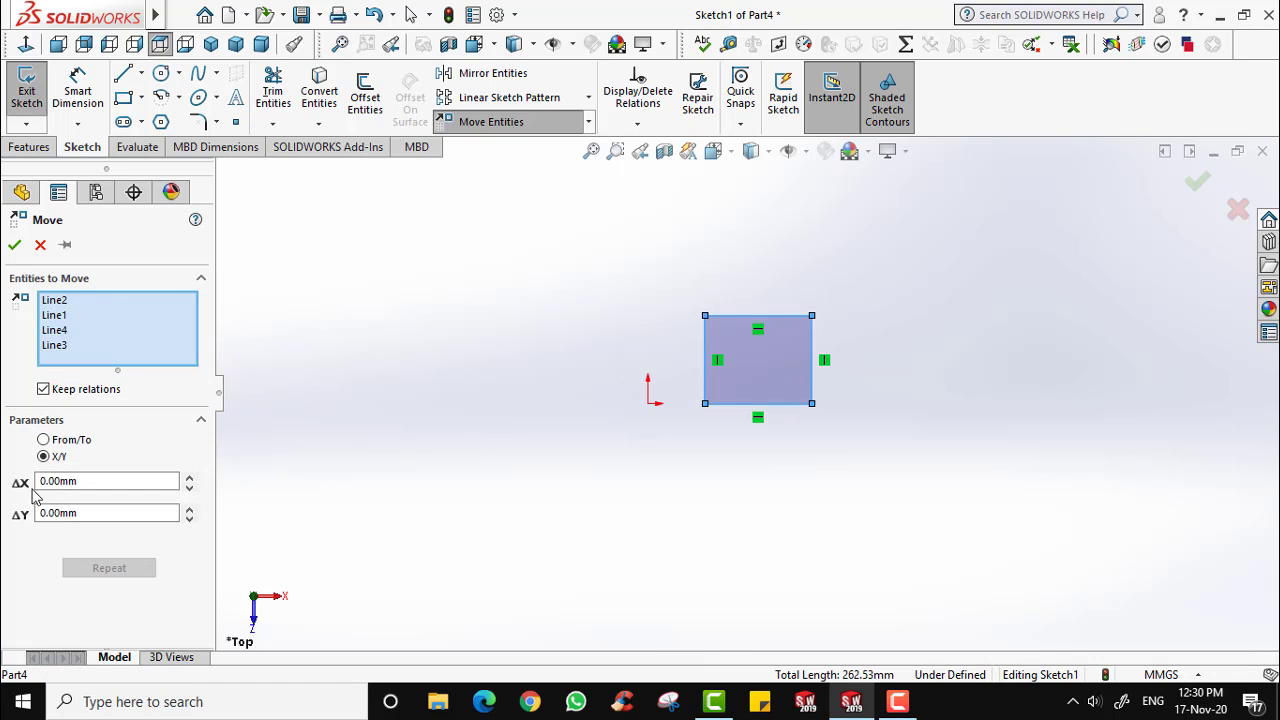
{"action": "left_click", "coordinate": [189, 477]}
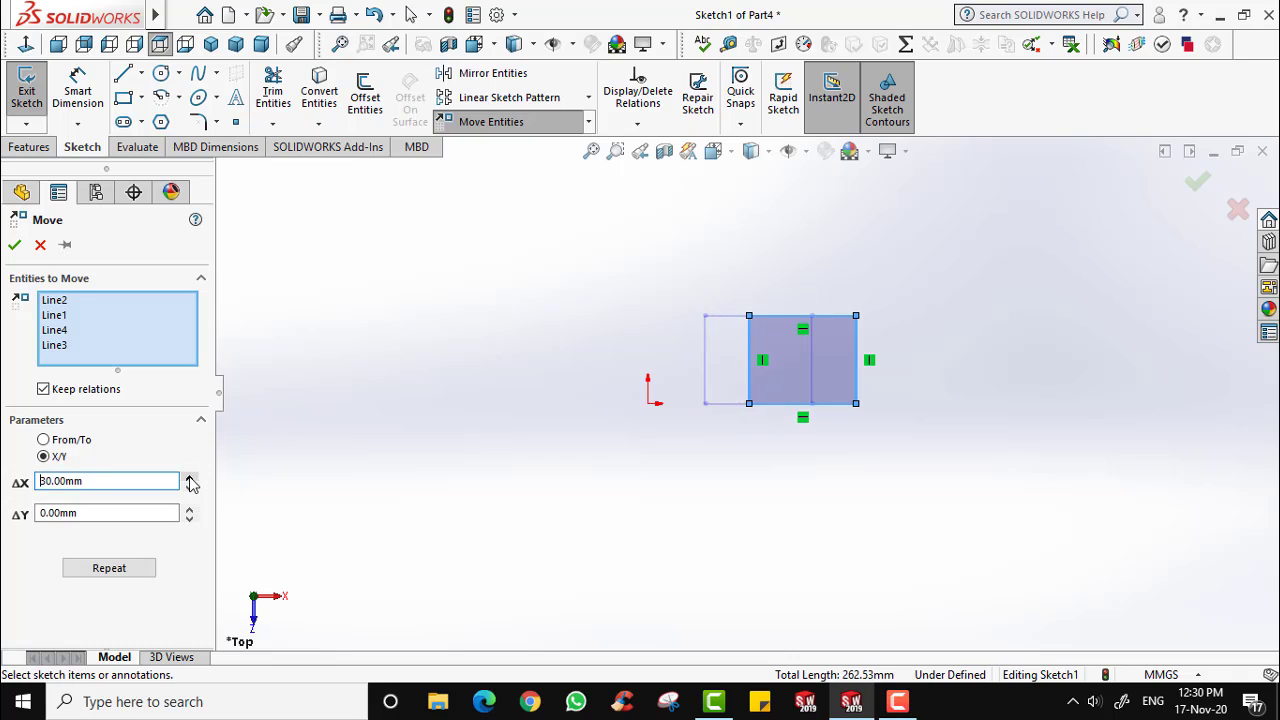
{"action": "left_click", "coordinate": [189, 477]}
{"action": "left_click", "coordinate": [189, 477]}
{"action": "left_click", "coordinate": [189, 477]}
Set the Y offset of the rectangle's move to 100 mm.
{"action": "left_click", "coordinate": [189, 508]}
{"action": "left_click", "coordinate": [189, 508]}
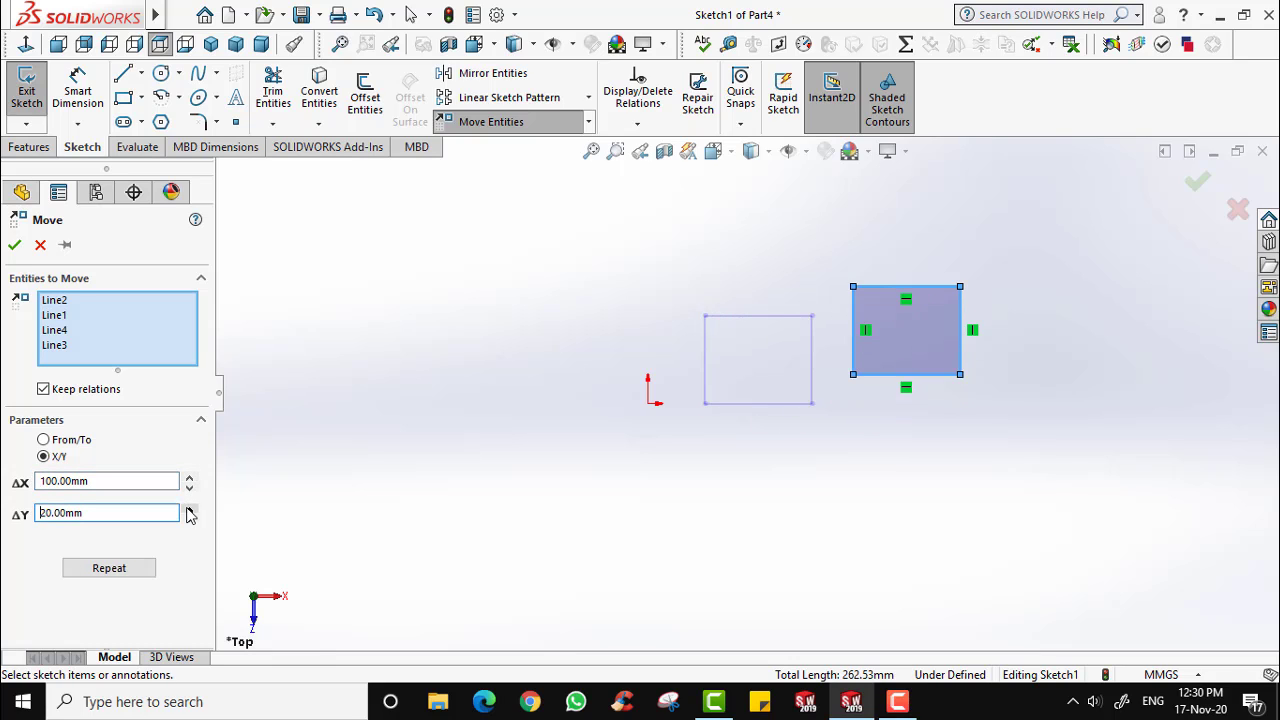
{"action": "left_click", "coordinate": [189, 508]}
{"action": "left_click", "coordinate": [189, 508]}
{"action": "left_click", "coordinate": [189, 508]}
{"action": "left_click", "coordinate": [189, 509]}
{"action": "left_click", "coordinate": [189, 509]}
{"action": "left_click", "coordinate": [189, 509]}
{"action": "left_click", "coordinate": [189, 509]}
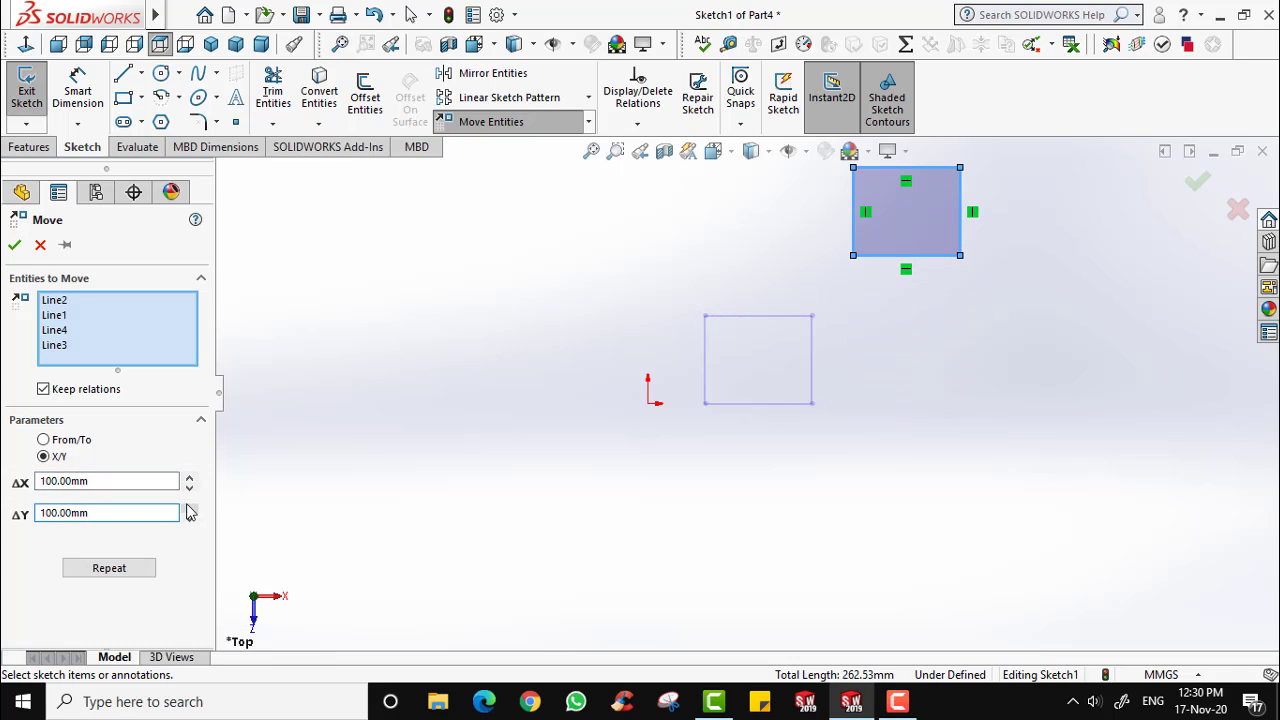
Reduce the X offset of the rectangle's move to 60 mm.
{"action": "left_click", "coordinate": [189, 486]}
{"action": "left_click", "coordinate": [189, 486]}
{"action": "left_click", "coordinate": [189, 486]}
{"action": "left_click", "coordinate": [189, 486]}
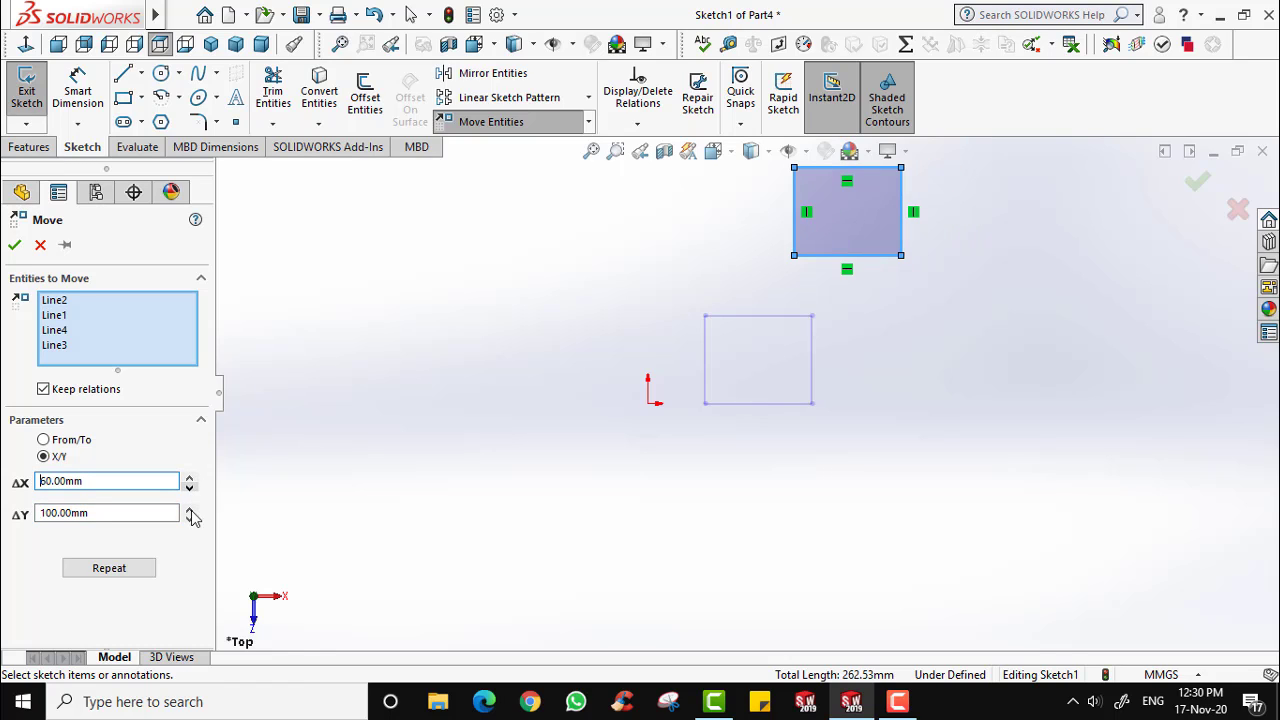
Reduce the Y offset of the rectangle's move to 0 mm and apply the move.
{"action": "left_click", "coordinate": [189, 518]}
{"action": "left_click", "coordinate": [189, 518]}
{"action": "left_click", "coordinate": [190, 519]}
{"action": "left_click", "coordinate": [190, 519]}
{"action": "left_click", "coordinate": [190, 519]}
{"action": "left_click", "coordinate": [190, 519]}
{"action": "left_click", "coordinate": [190, 519]}
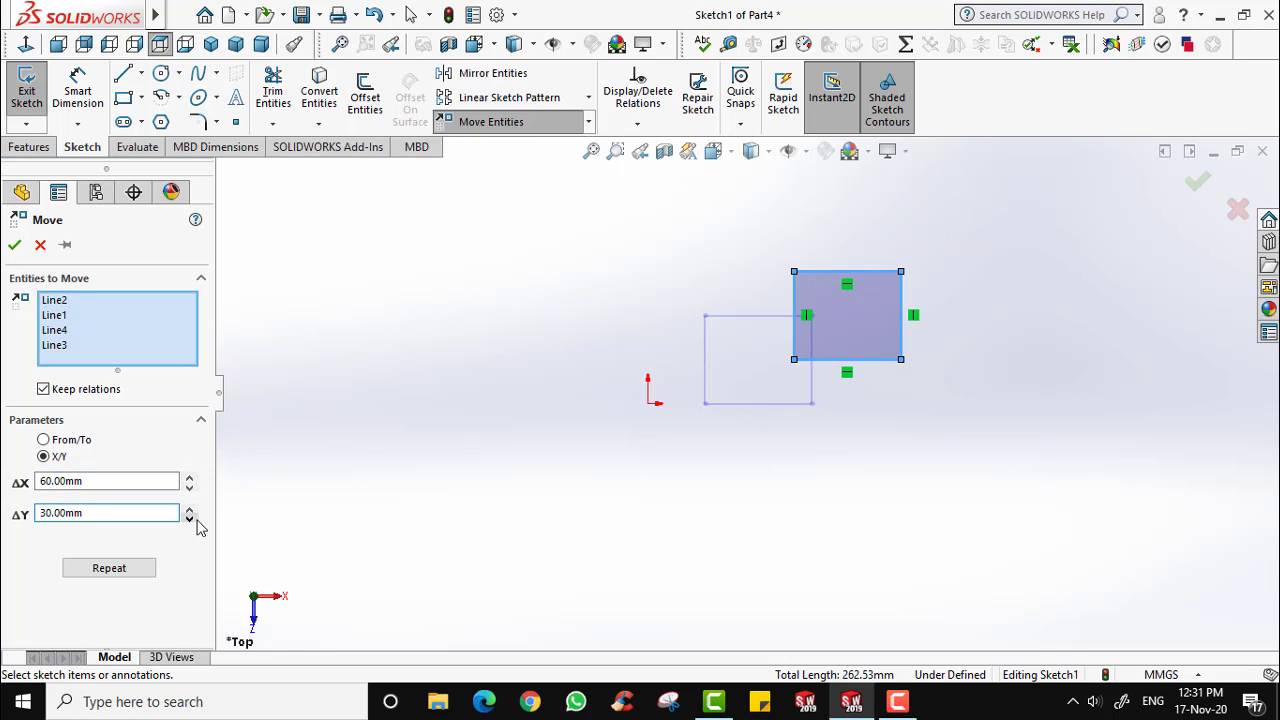
{"action": "left_click", "coordinate": [189, 519]}
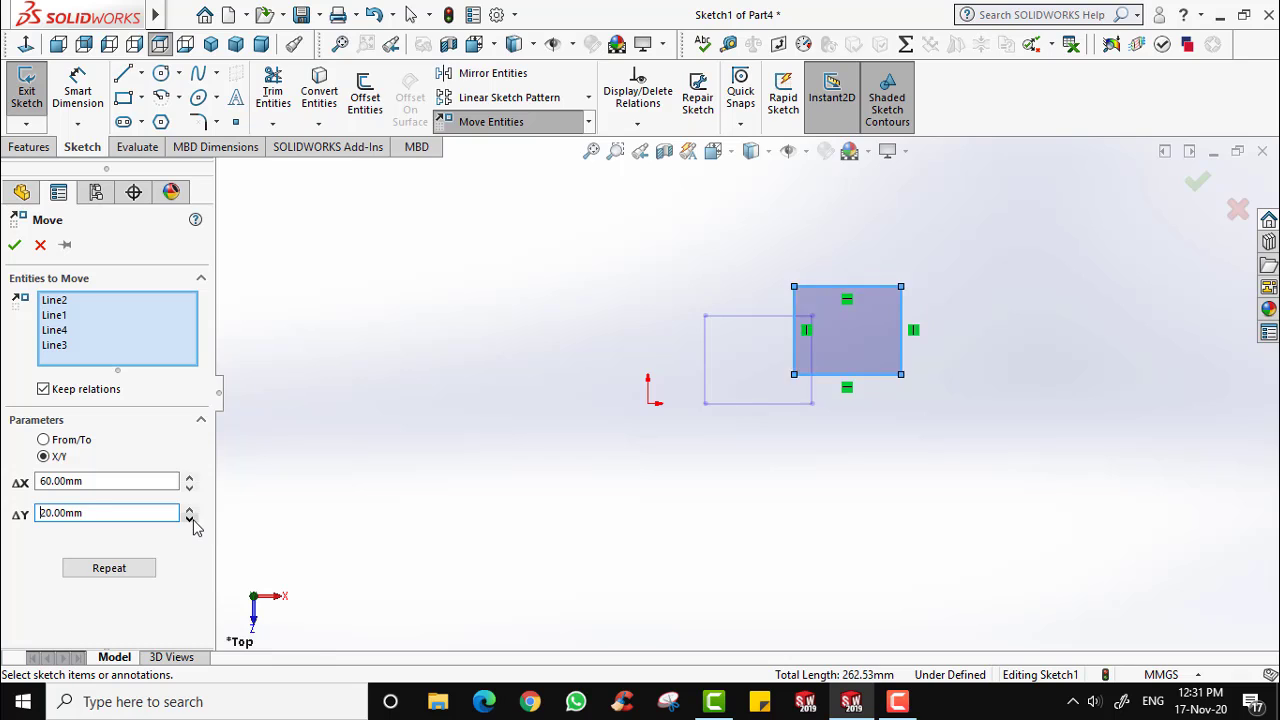
{"action": "left_click", "coordinate": [189, 519]}
{"action": "left_click", "coordinate": [189, 519]}
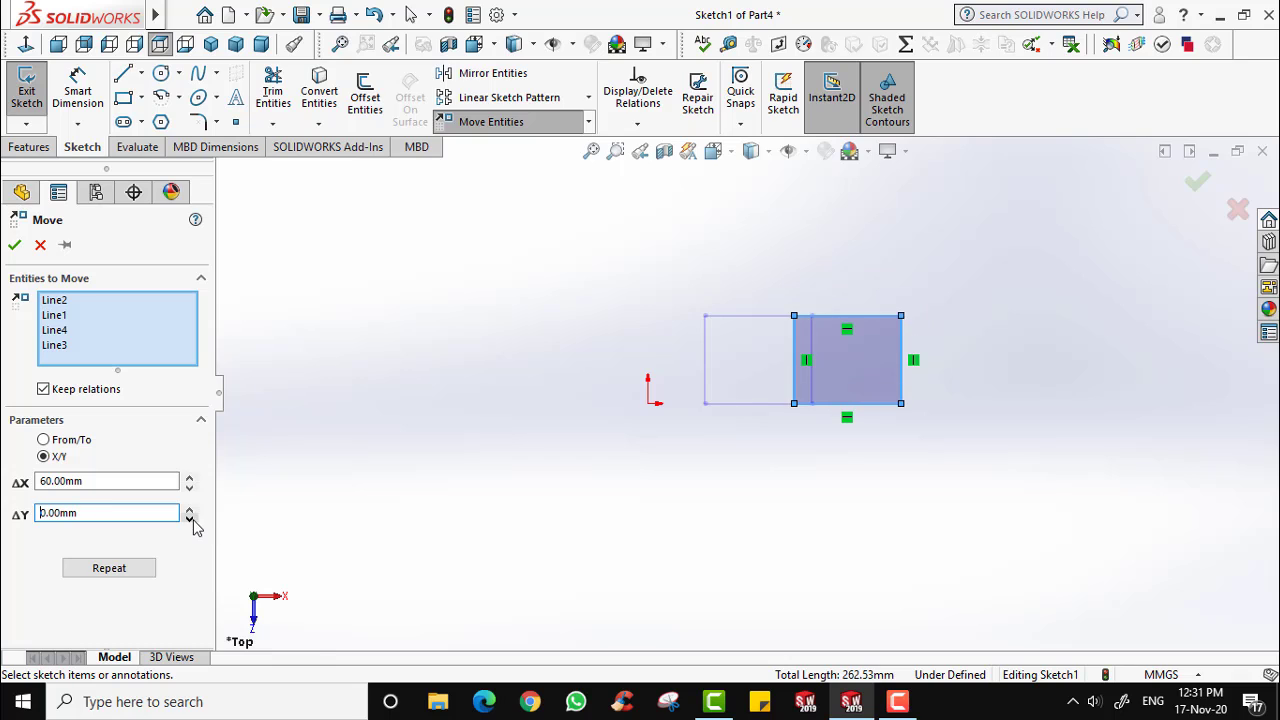
{"action": "left_click", "coordinate": [14, 244]}
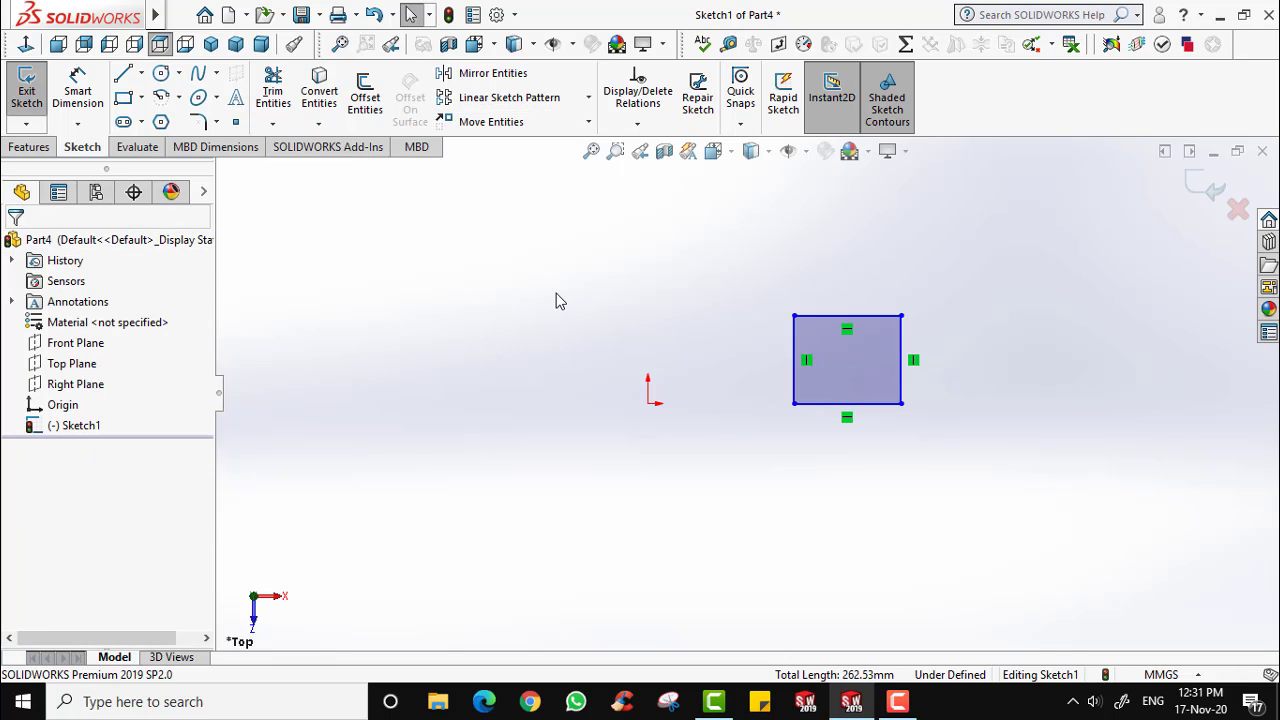
Use Copy Entities to copy the rectangle's four lines with an X offset of 110 mm and a Y offset of 70 mm.
{"action": "left_click", "coordinate": [589, 124]}
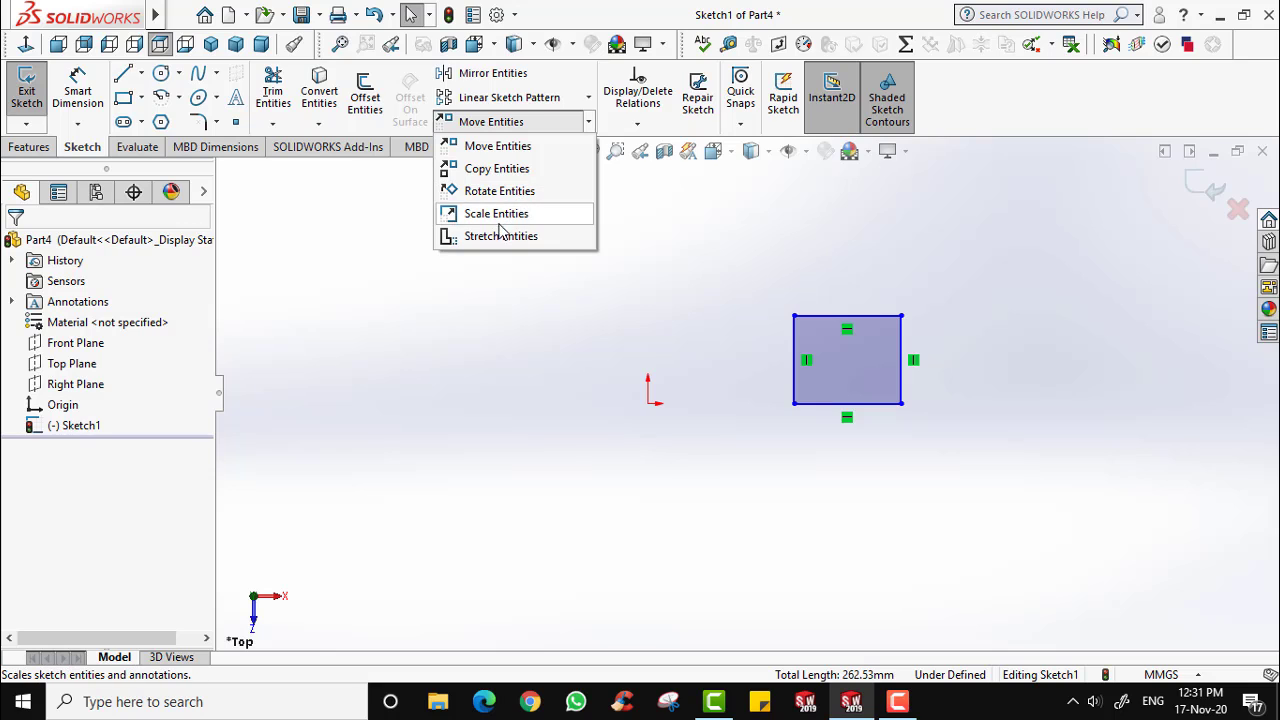
{"action": "left_click", "coordinate": [497, 169]}
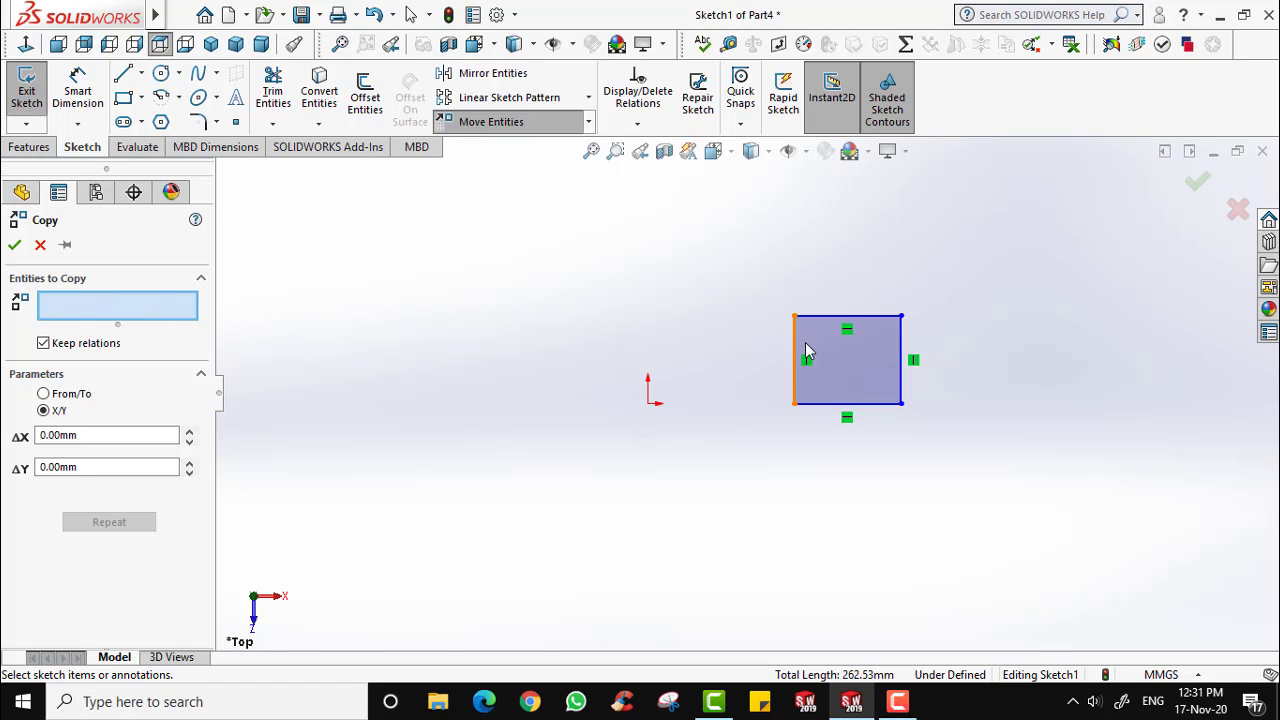
{"action": "left_click", "coordinate": [884, 369]}
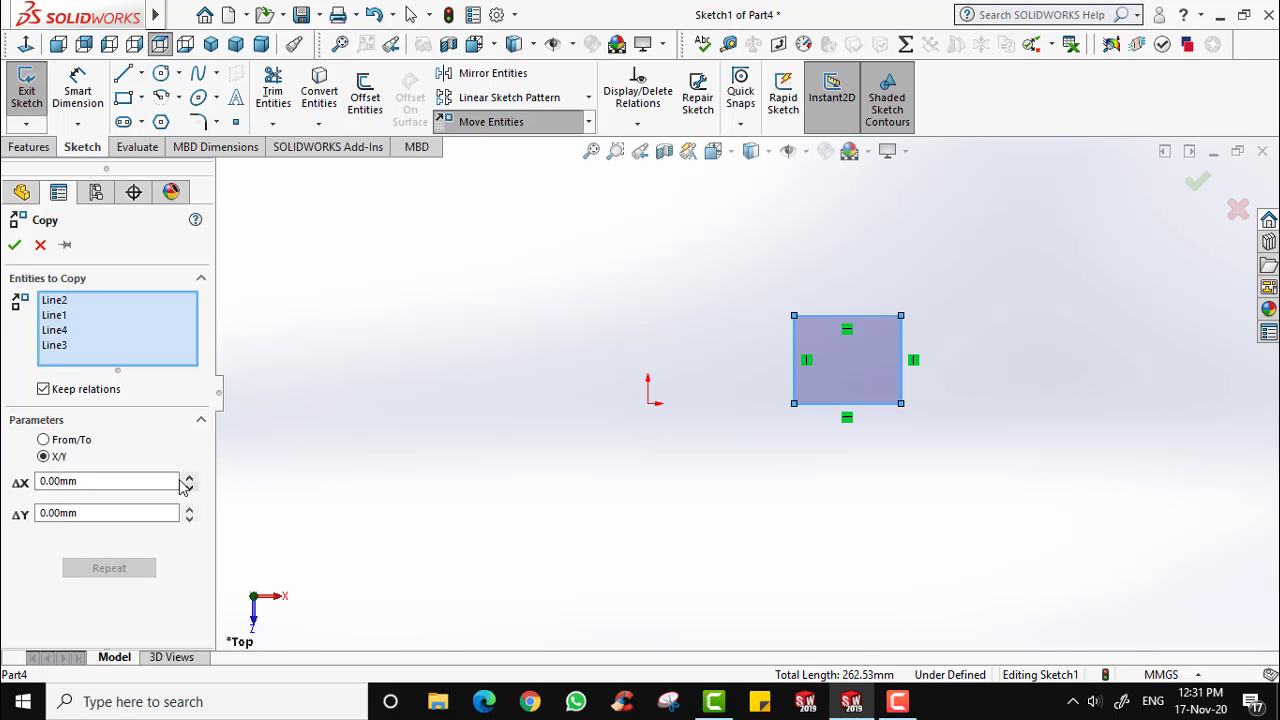
{"action": "left_click", "coordinate": [186, 479]}
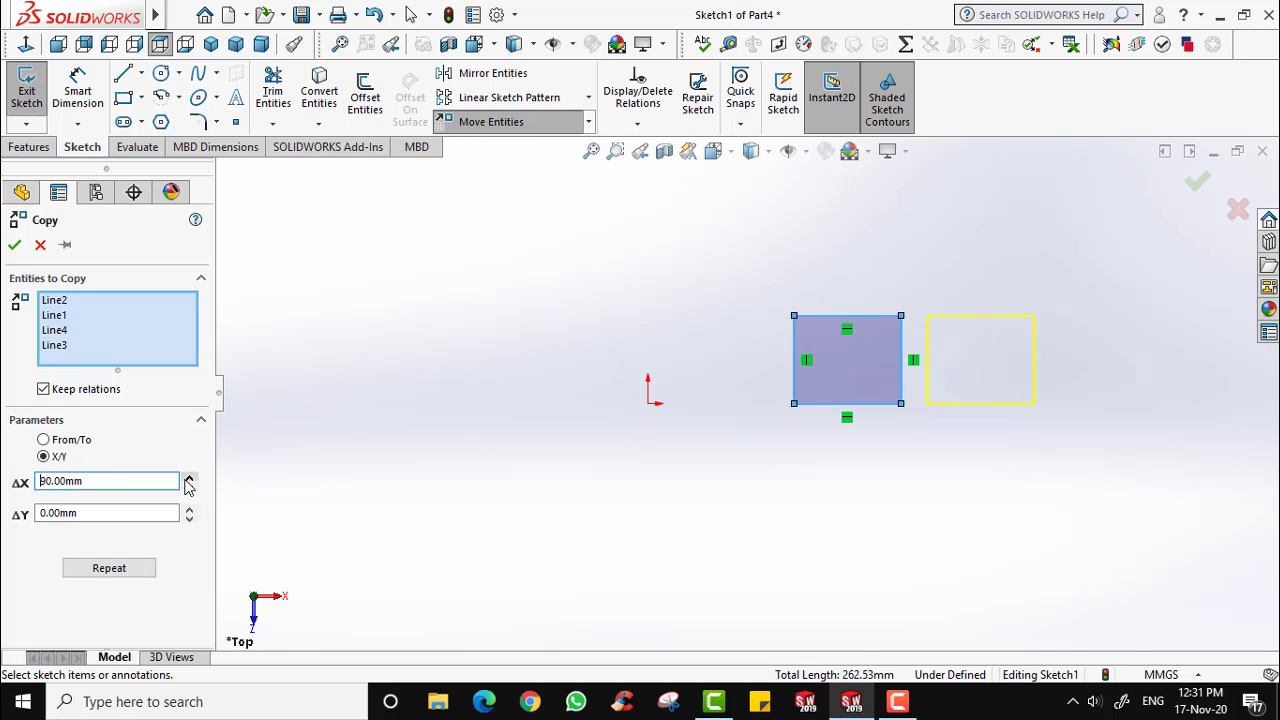
{"action": "left_click", "coordinate": [189, 508]}
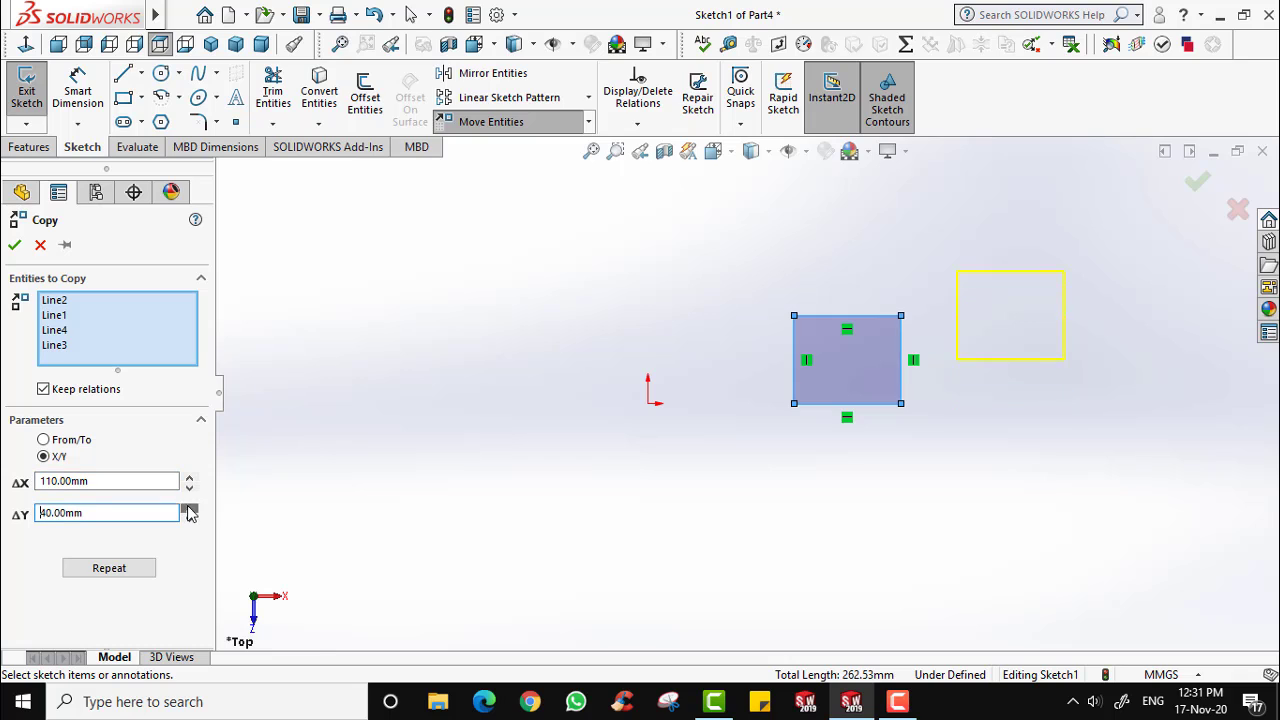
{"action": "left_click", "coordinate": [189, 508]}
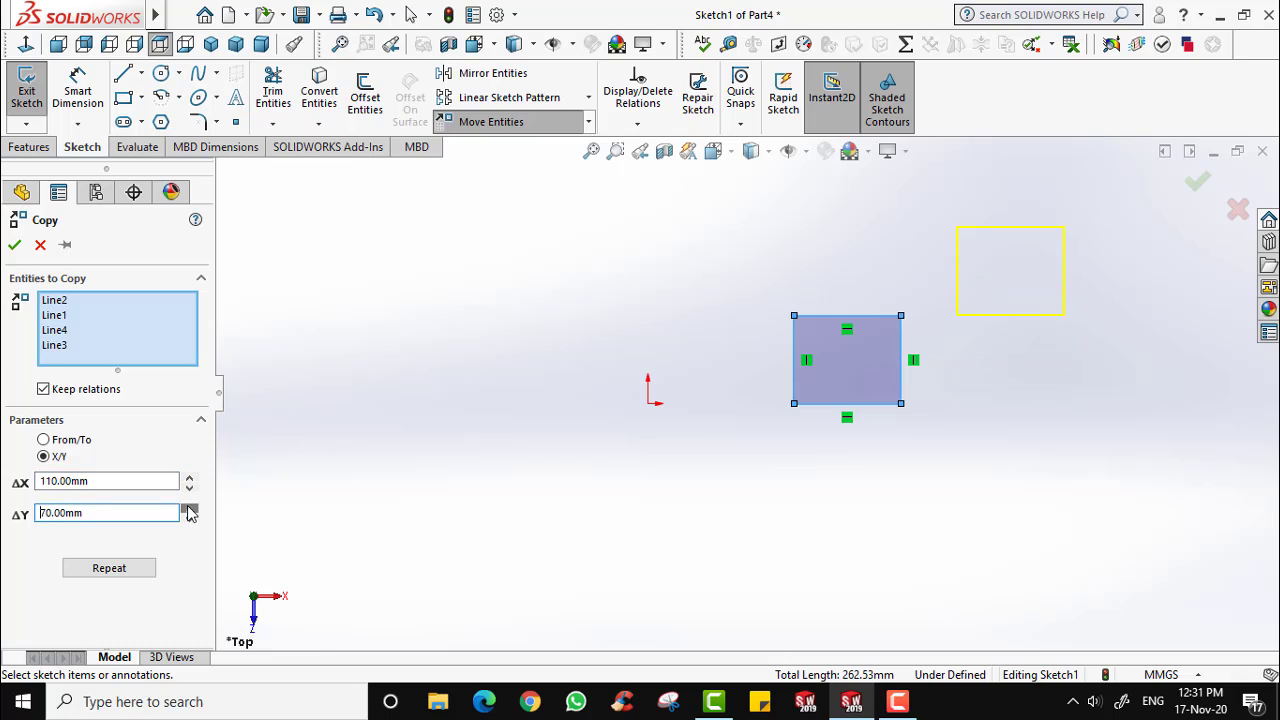
{"action": "left_click", "coordinate": [14, 246]}
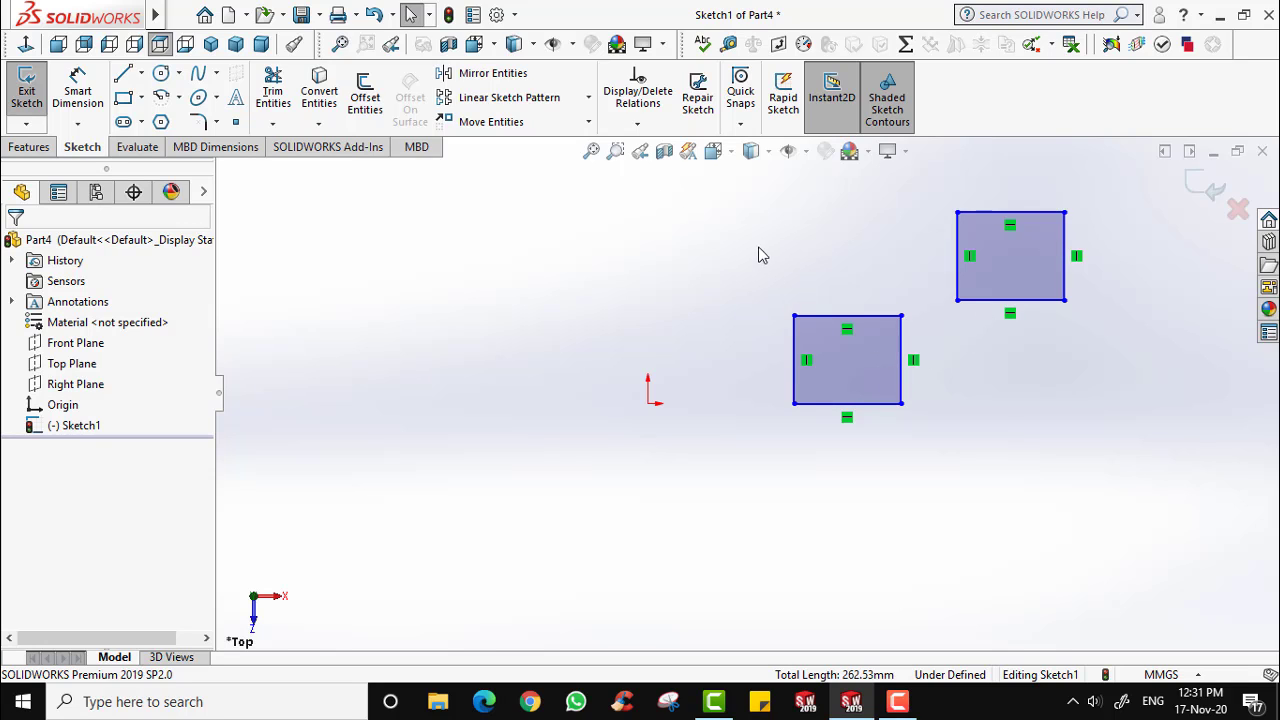
Use Rotate Entities to rotate the original rectangle 70 degrees about its lower-left corner.
{"action": "left_click", "coordinate": [588, 121]}
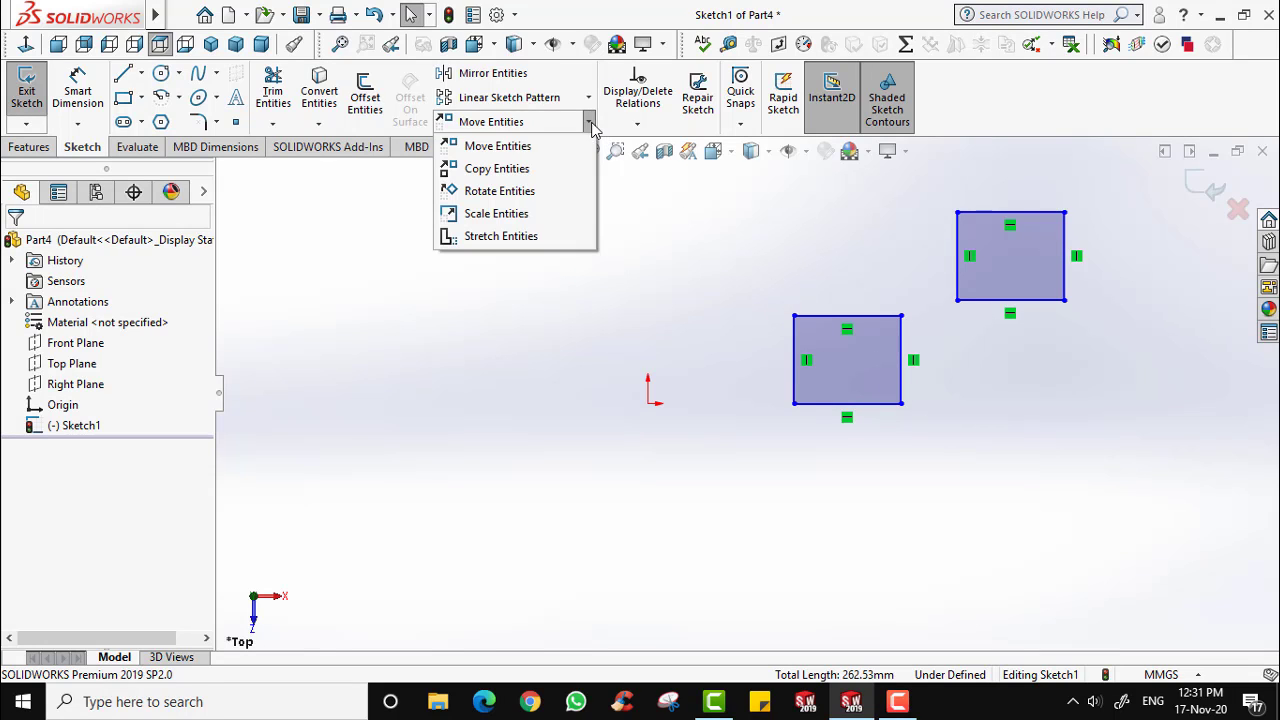
{"action": "left_click", "coordinate": [521, 192]}
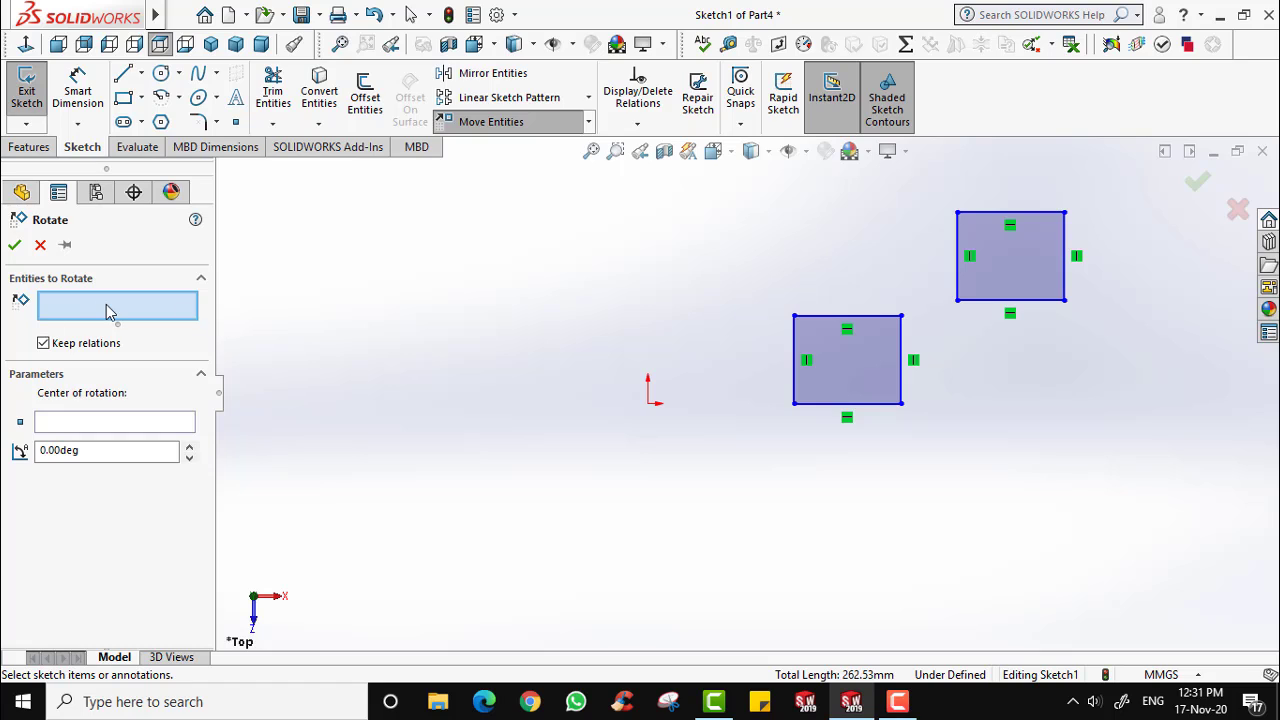
{"action": "left_click", "coordinate": [841, 361]}
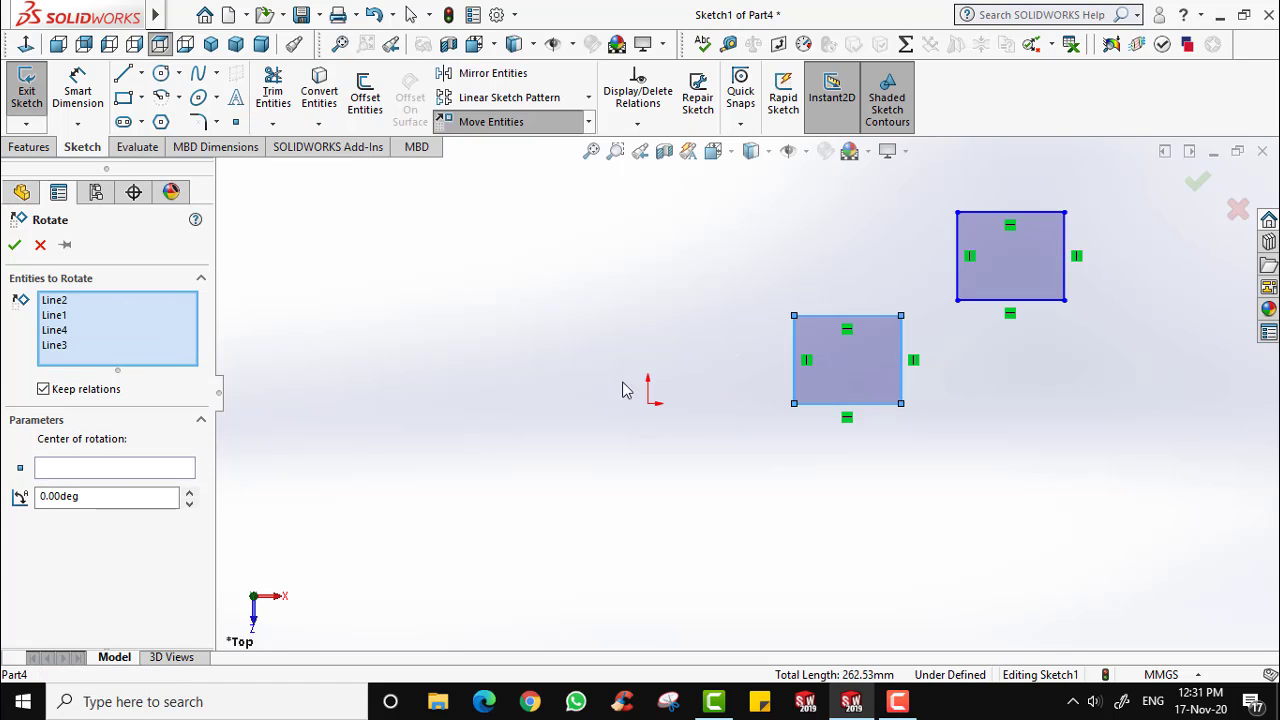
{"action": "left_click", "coordinate": [123, 469]}
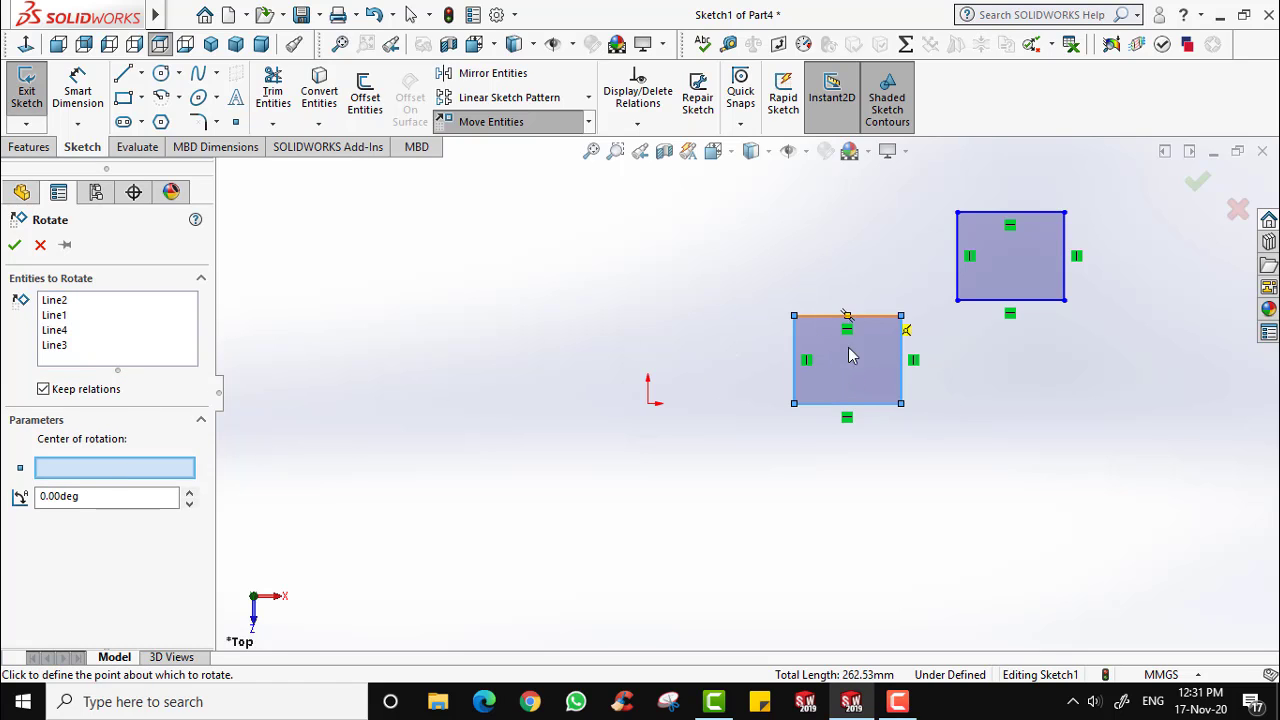
{"action": "left_click", "coordinate": [795, 404]}
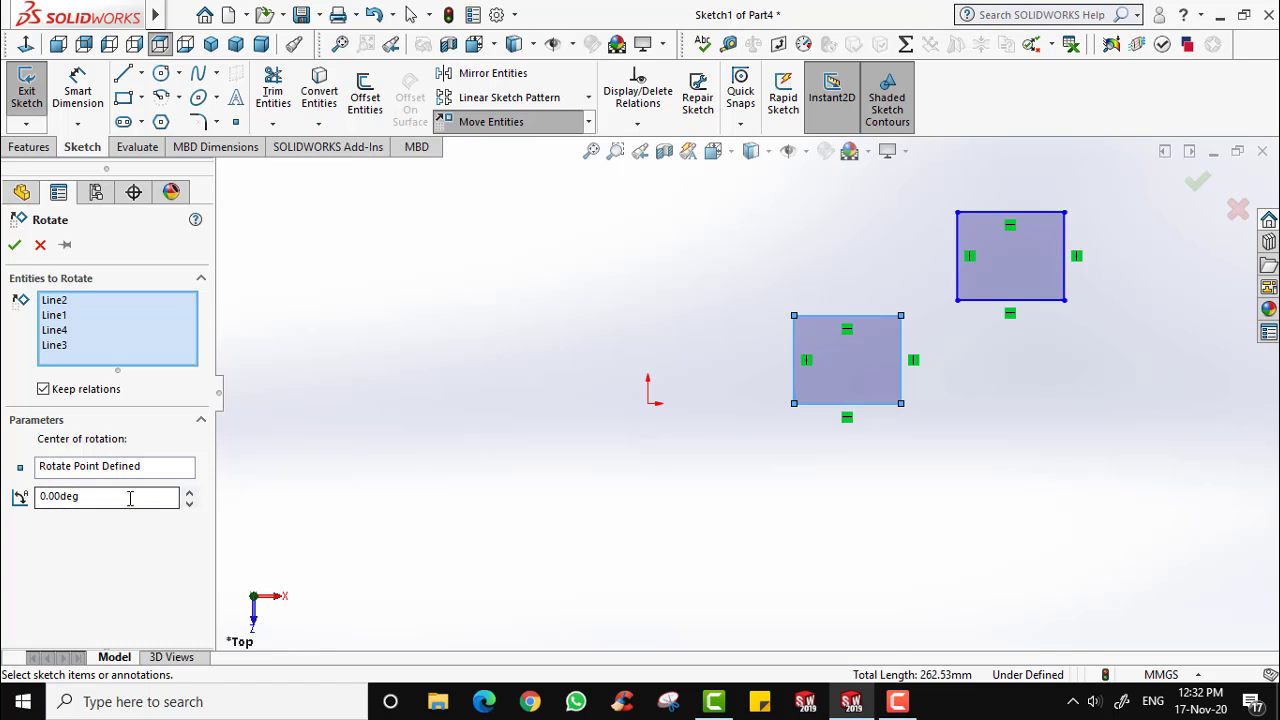
{"action": "left_click", "coordinate": [190, 492]}
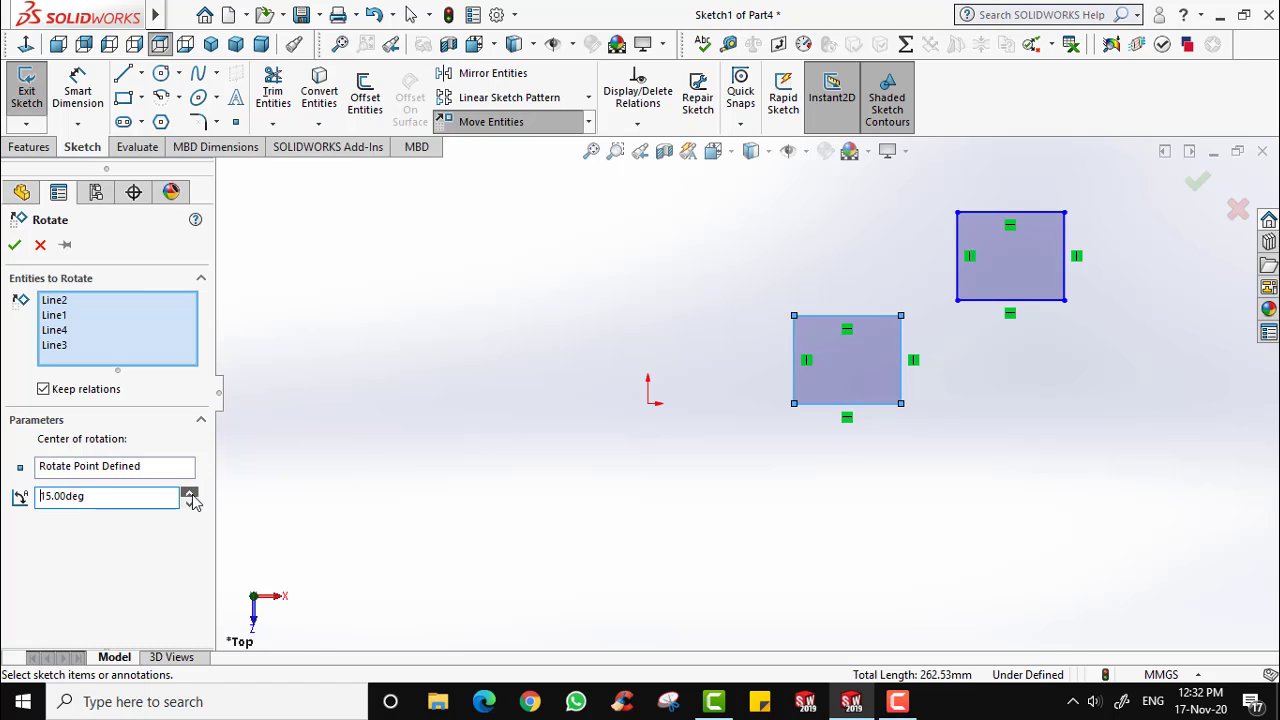
{"action": "left_click", "coordinate": [95, 473]}
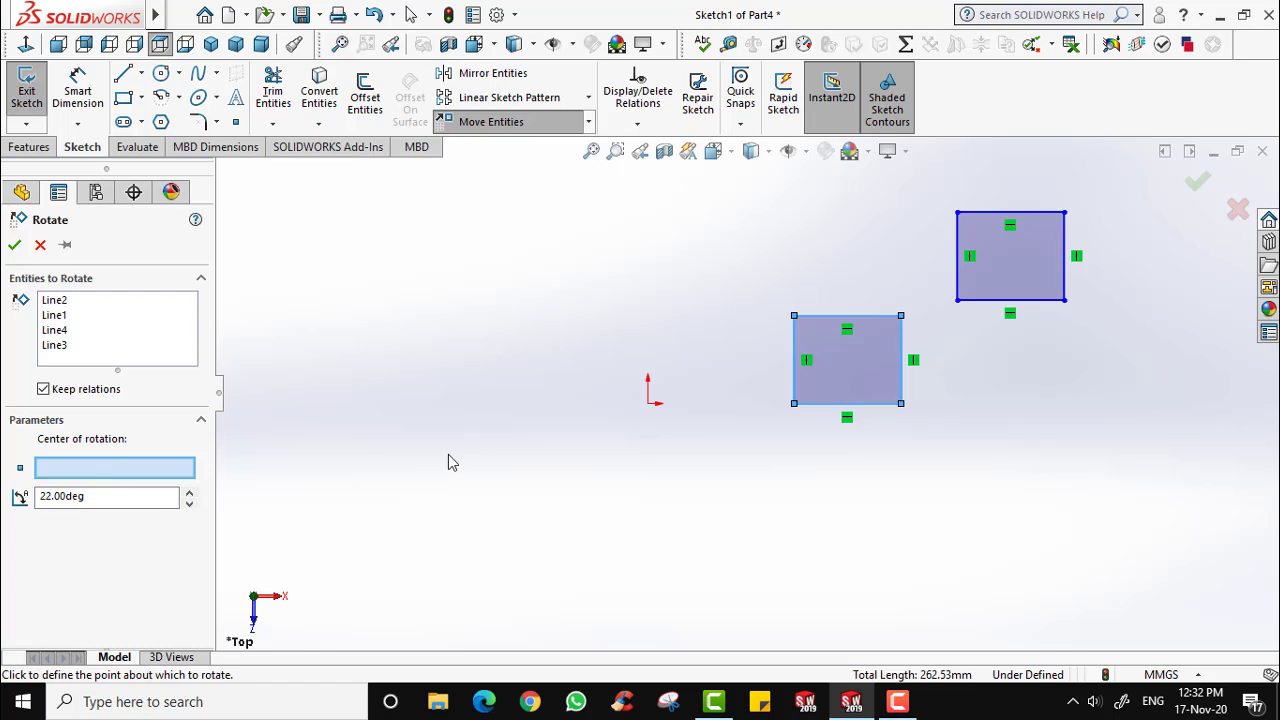
{"action": "left_click", "coordinate": [794, 404]}
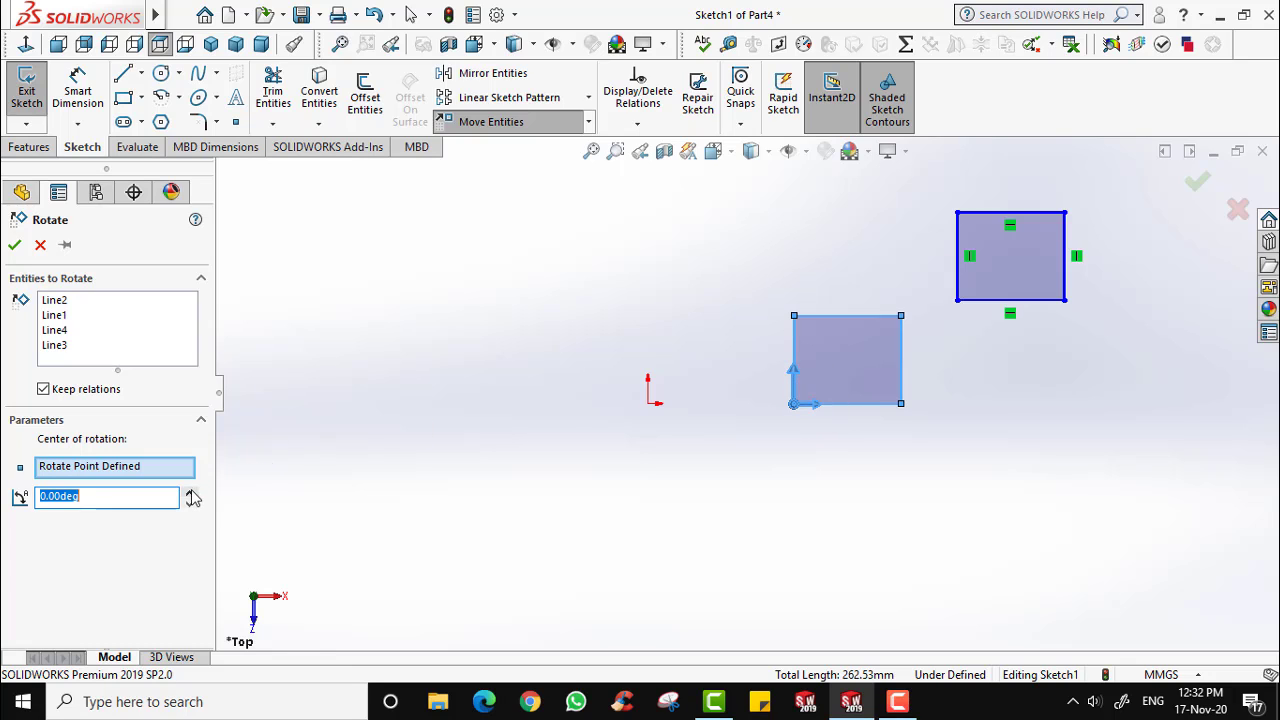
{"action": "left_click_drag", "start_coordinate": [190, 493], "coordinate": [192, 498]}
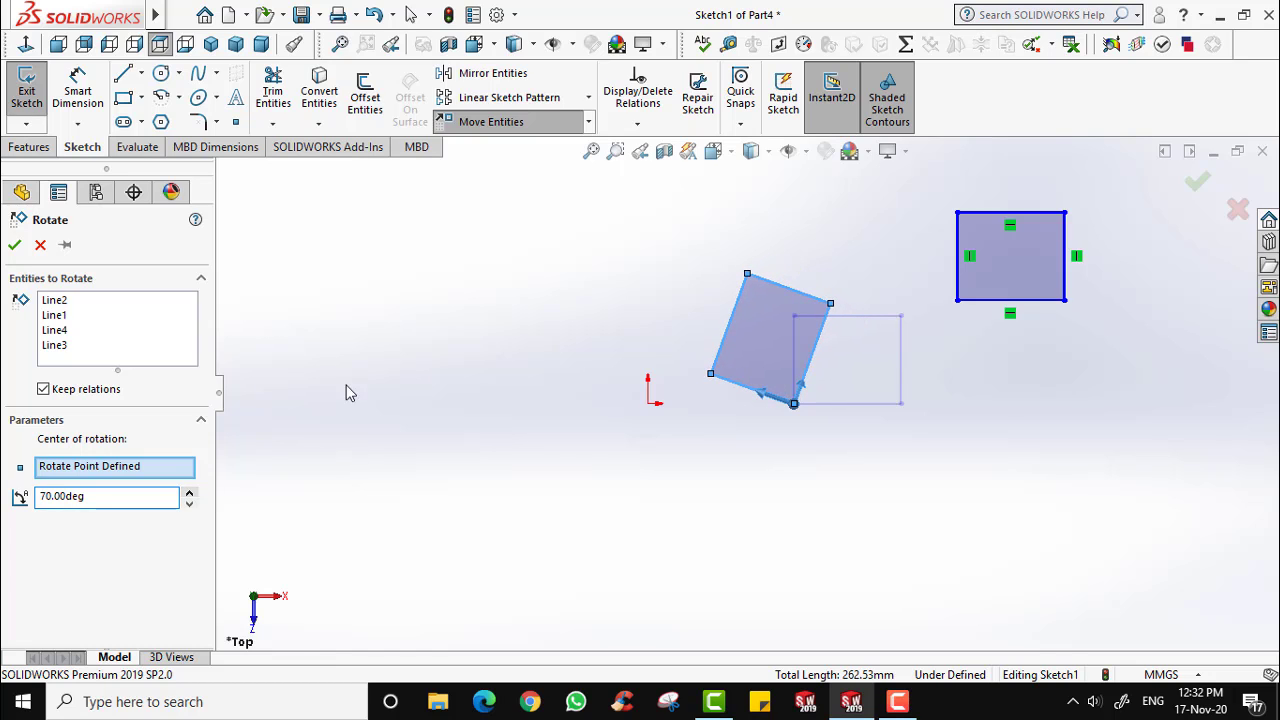
{"action": "left_click", "coordinate": [15, 246]}
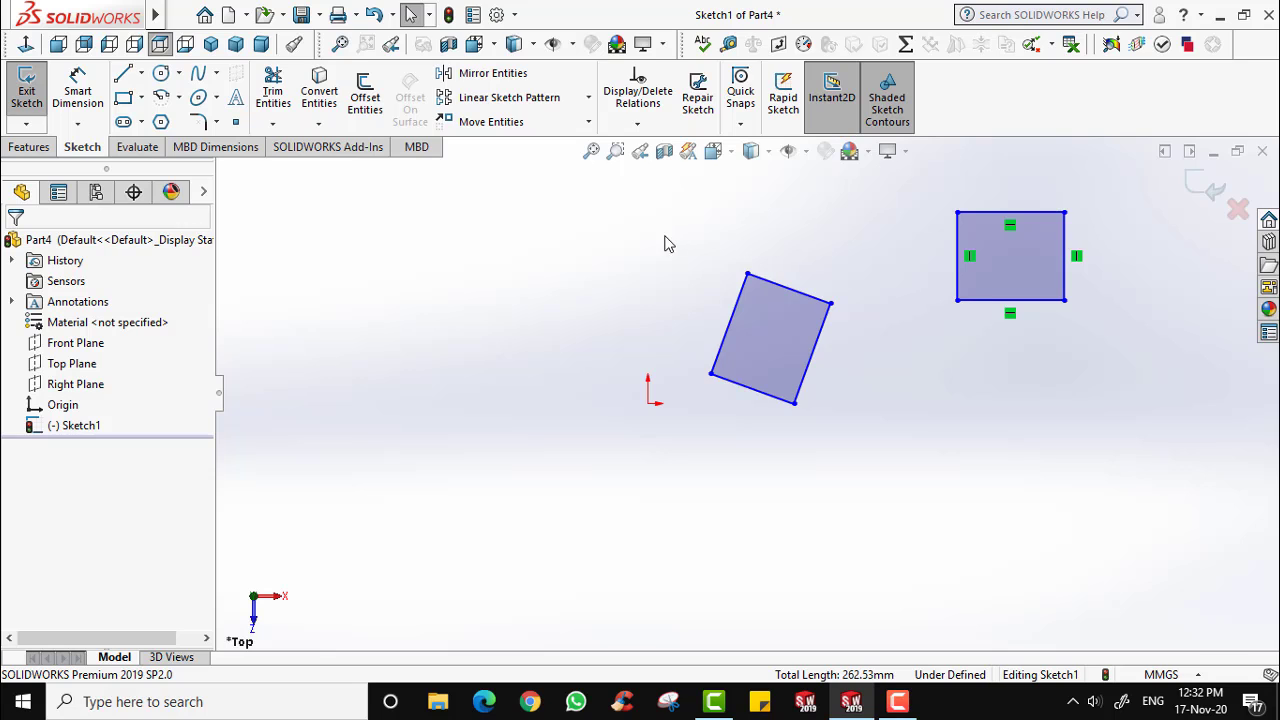
{"action": "left_click_drag", "start_coordinate": [663, 235], "coordinate": [851, 434]}
{"action": "left_click", "coordinate": [871, 433]}
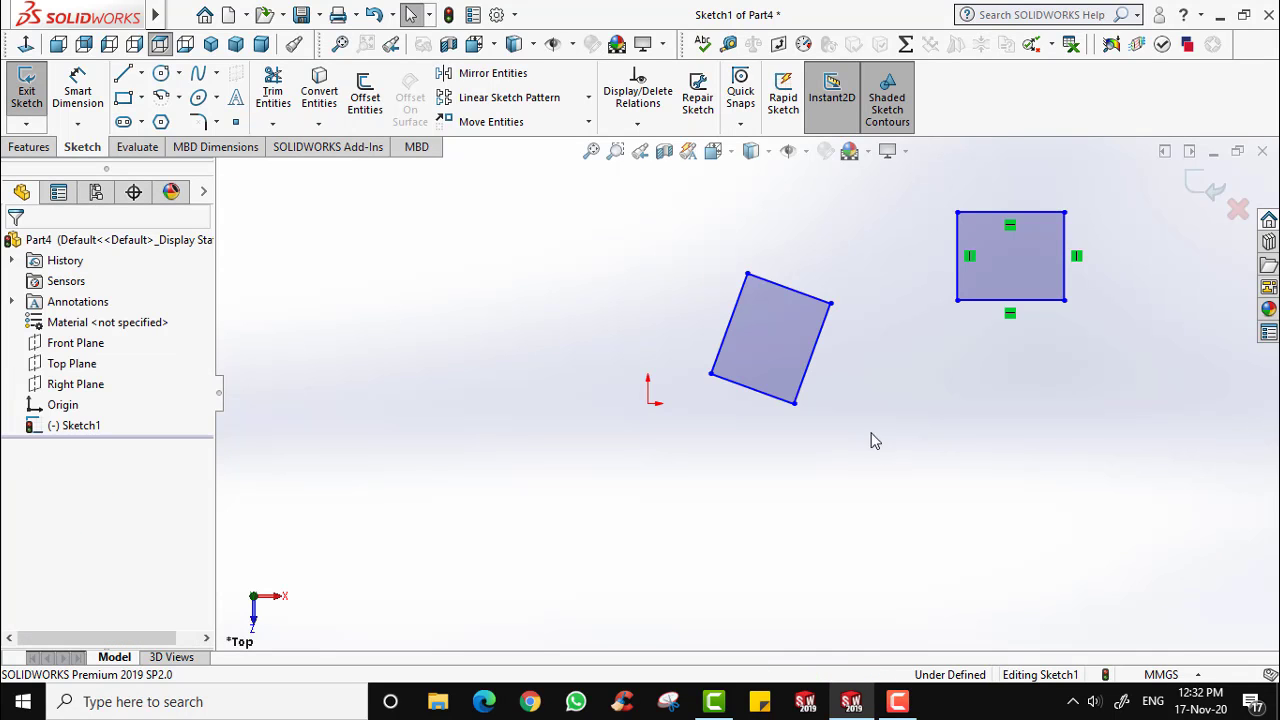
Set up Scale Entities for the copied rectangle's four lines, with its lower-left corner as the scale point.
{"action": "left_click", "coordinate": [588, 121]}
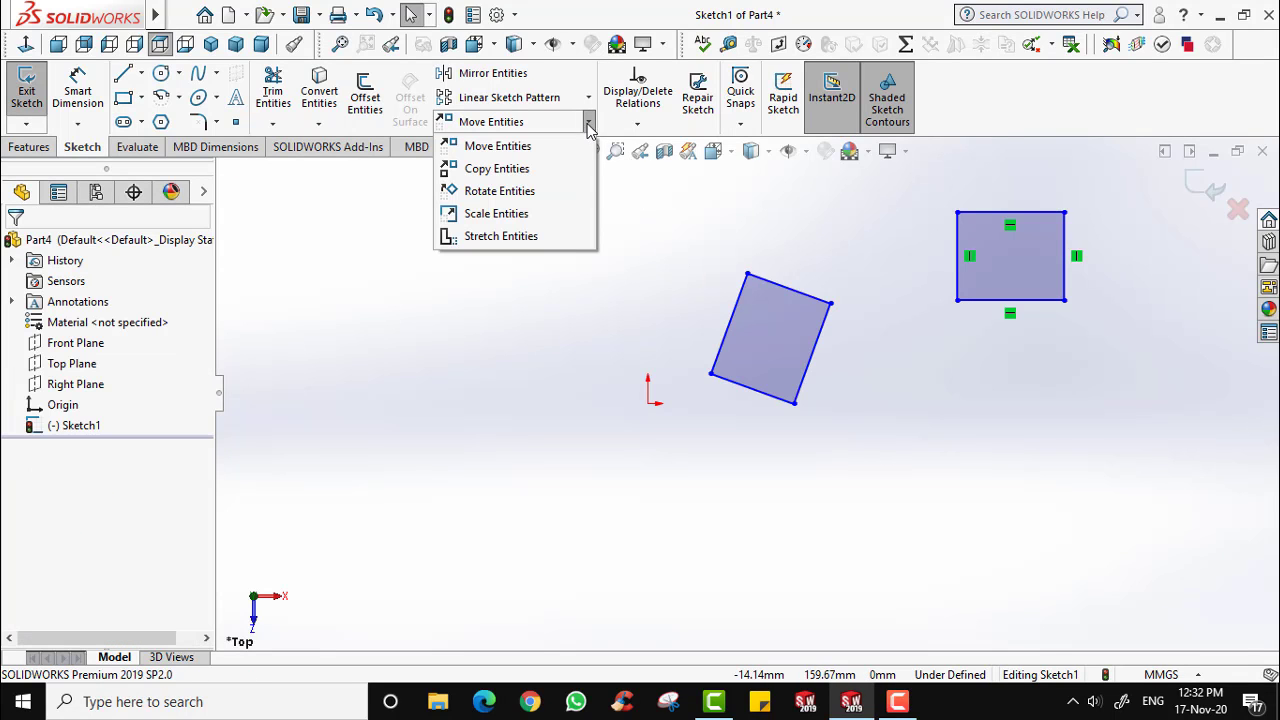
{"action": "left_click", "coordinate": [545, 214]}
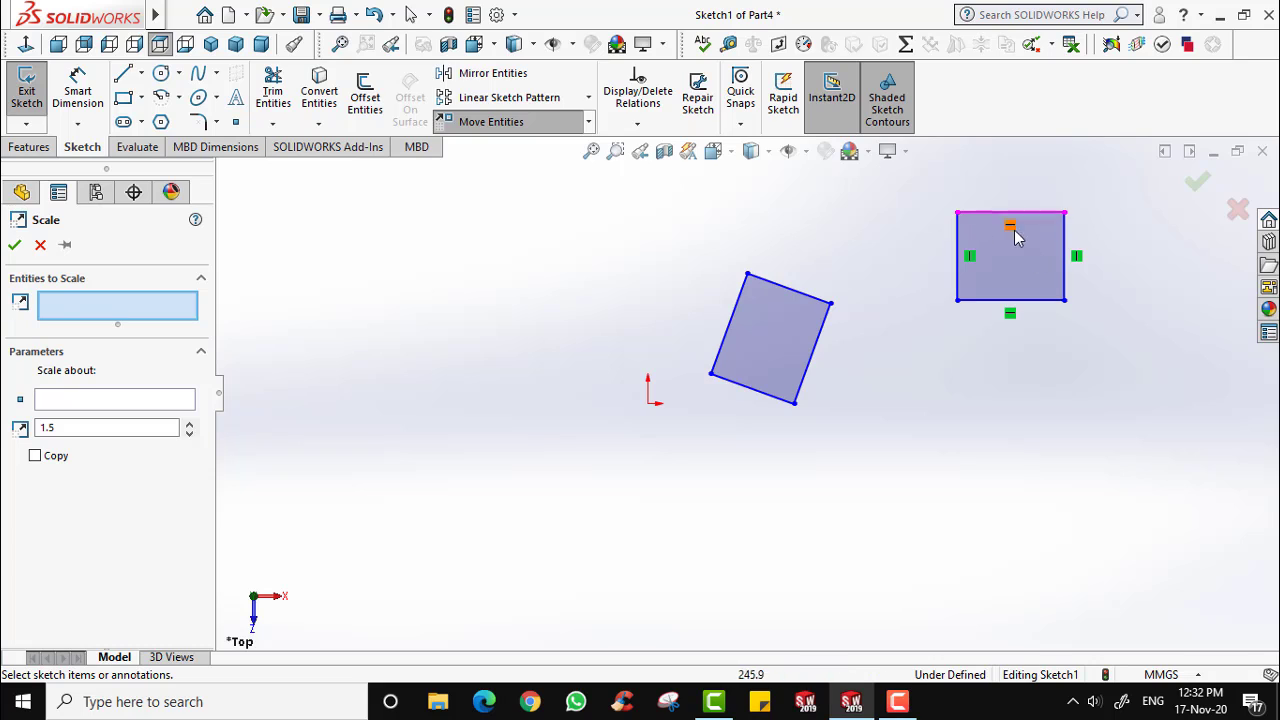
{"action": "left_click", "coordinate": [1037, 262]}
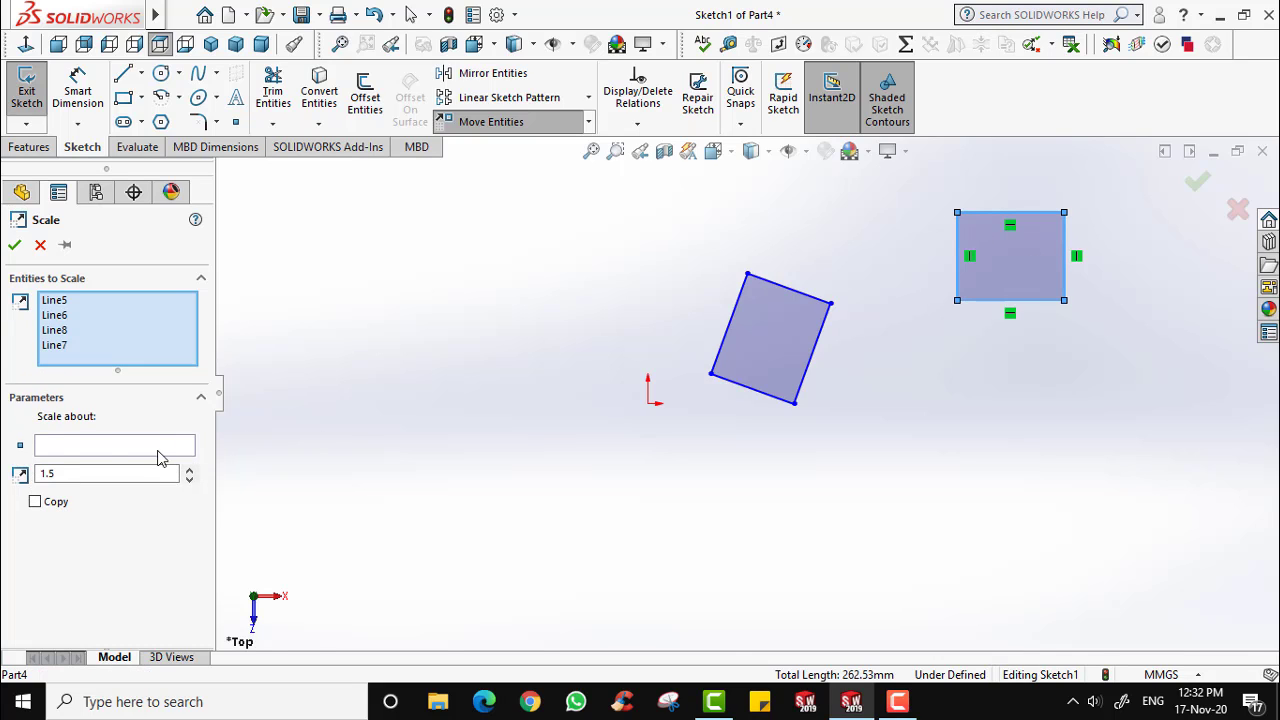
{"action": "left_click", "coordinate": [60, 451]}
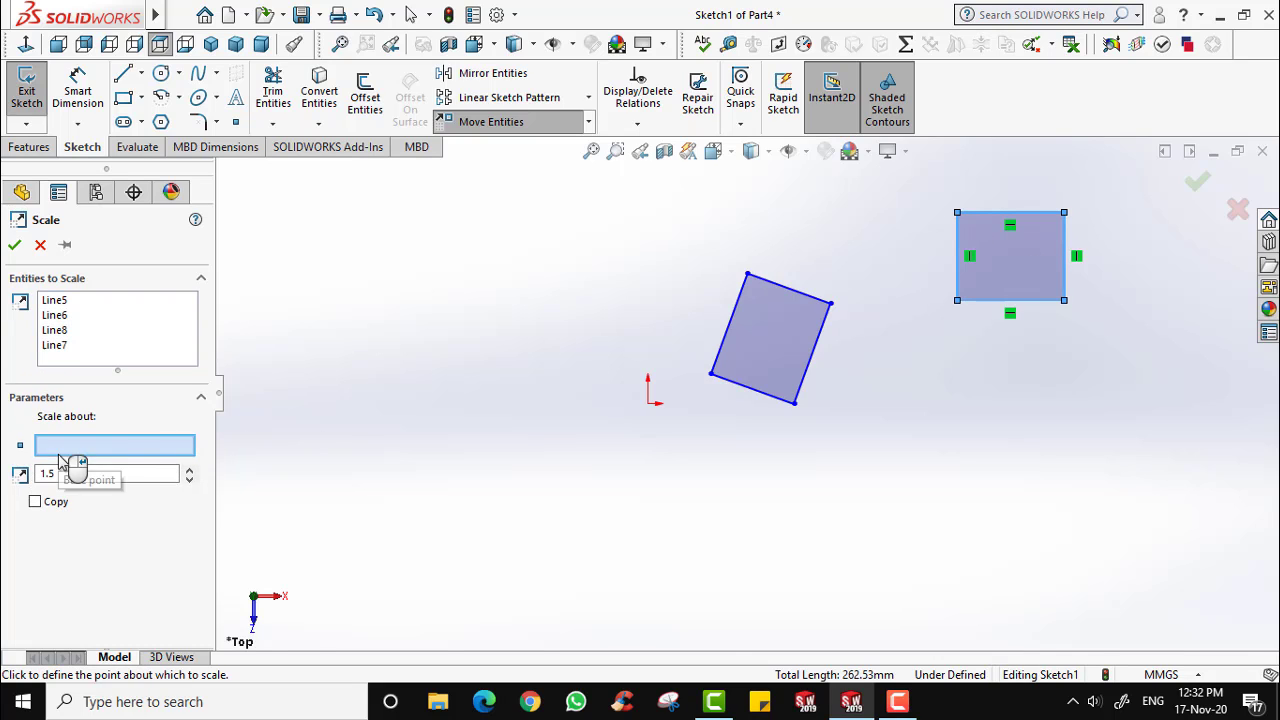
{"action": "left_click", "coordinate": [958, 300]}
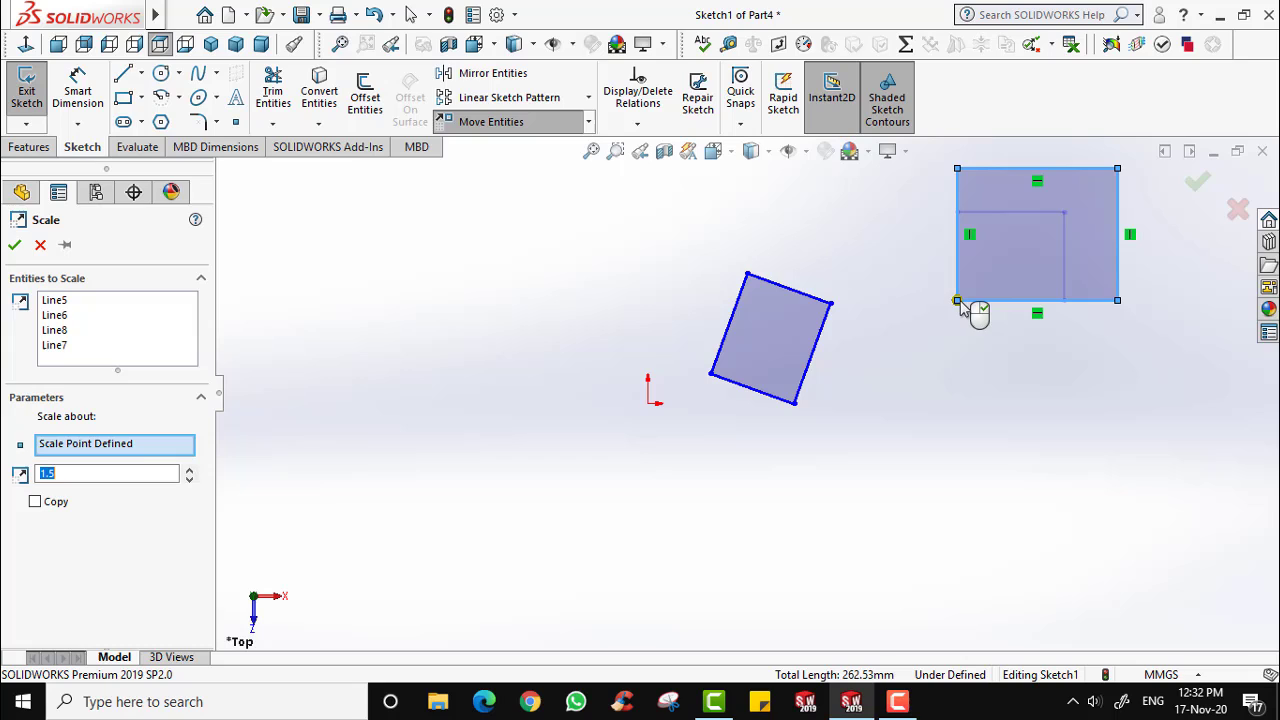
Try several scale factors for the copied rectangle, including 1.6, 0.8, 1 and 1.4.
{"action": "left_click", "coordinate": [189, 478]}
{"action": "left_click", "coordinate": [189, 478]}
{"action": "left_click", "coordinate": [189, 478]}
{"action": "left_click", "coordinate": [189, 469]}
{"action": "left_click", "coordinate": [189, 469]}
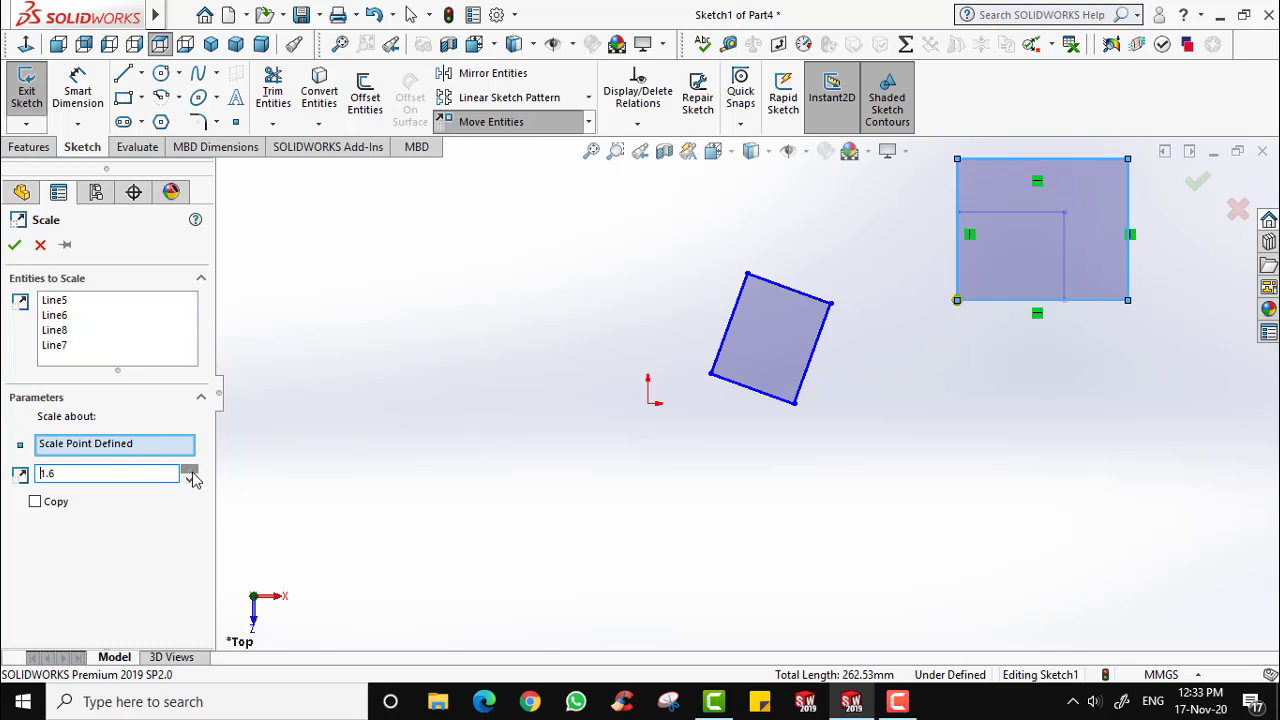
{"action": "left_click", "coordinate": [189, 479]}
{"action": "left_click", "coordinate": [189, 479]}
{"action": "left_click", "coordinate": [189, 479]}
{"action": "left_click", "coordinate": [189, 479]}
{"action": "left_click", "coordinate": [189, 479]}
{"action": "left_click", "coordinate": [189, 479]}
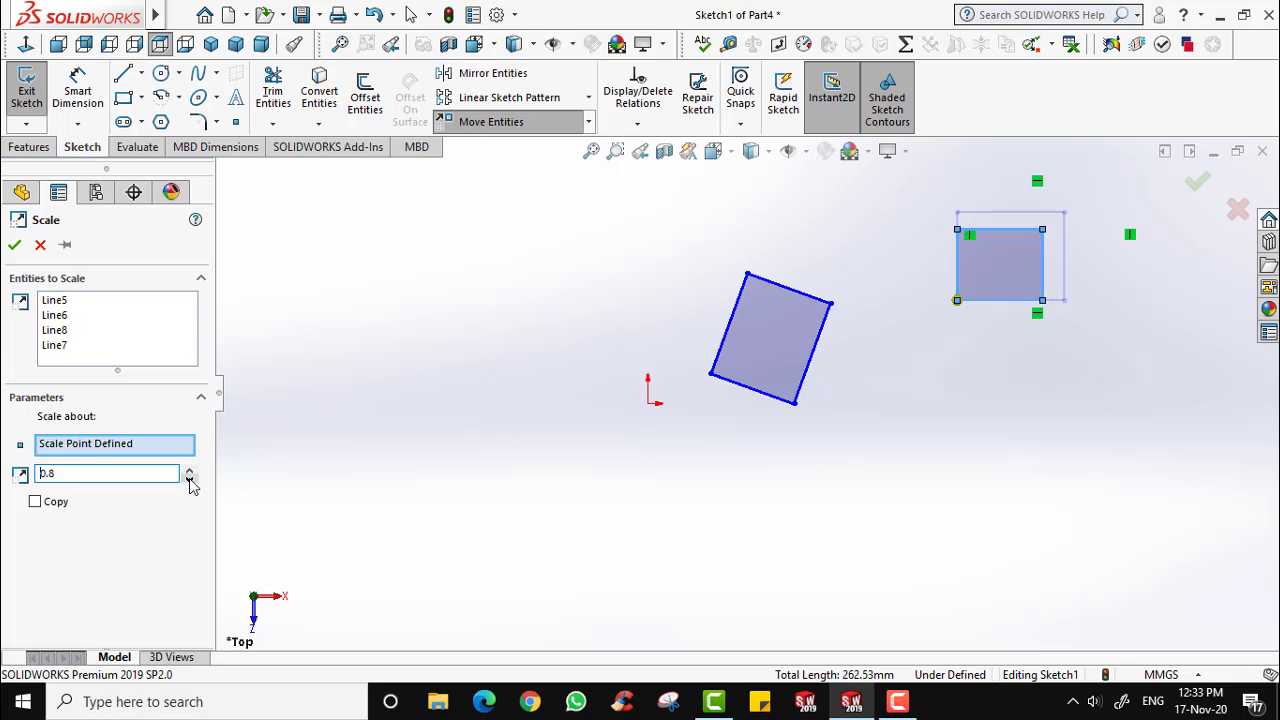
{"action": "left_click", "coordinate": [189, 470]}
{"action": "left_click", "coordinate": [189, 470]}
{"action": "left_click", "coordinate": [189, 470]}
{"action": "left_click", "coordinate": [189, 470]}
{"action": "left_click", "coordinate": [189, 470]}
{"action": "left_click", "coordinate": [189, 479]}
{"action": "left_click", "coordinate": [189, 479]}
{"action": "left_click", "coordinate": [189, 479]}
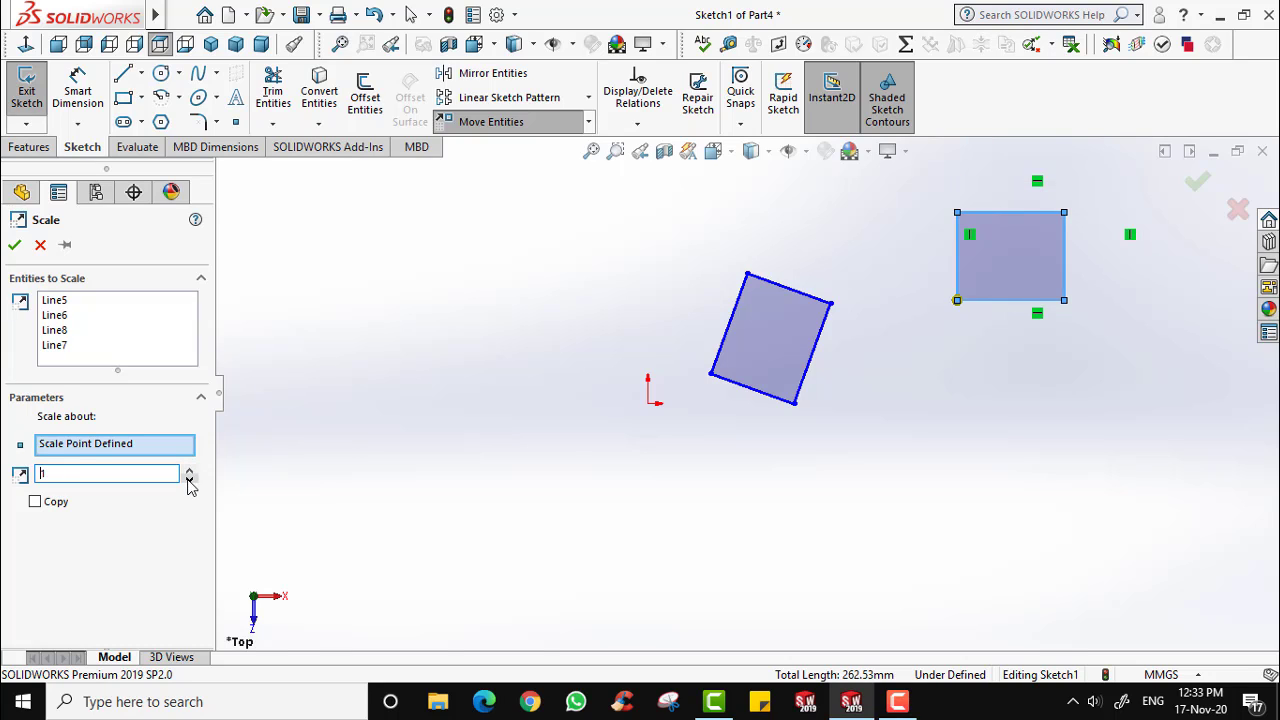
{"action": "left_click", "coordinate": [189, 479]}
{"action": "left_click", "coordinate": [189, 470]}
{"action": "left_click", "coordinate": [189, 470]}
{"action": "left_click", "coordinate": [189, 470]}
{"action": "left_click", "coordinate": [189, 470]}
{"action": "left_click", "coordinate": [189, 470]}
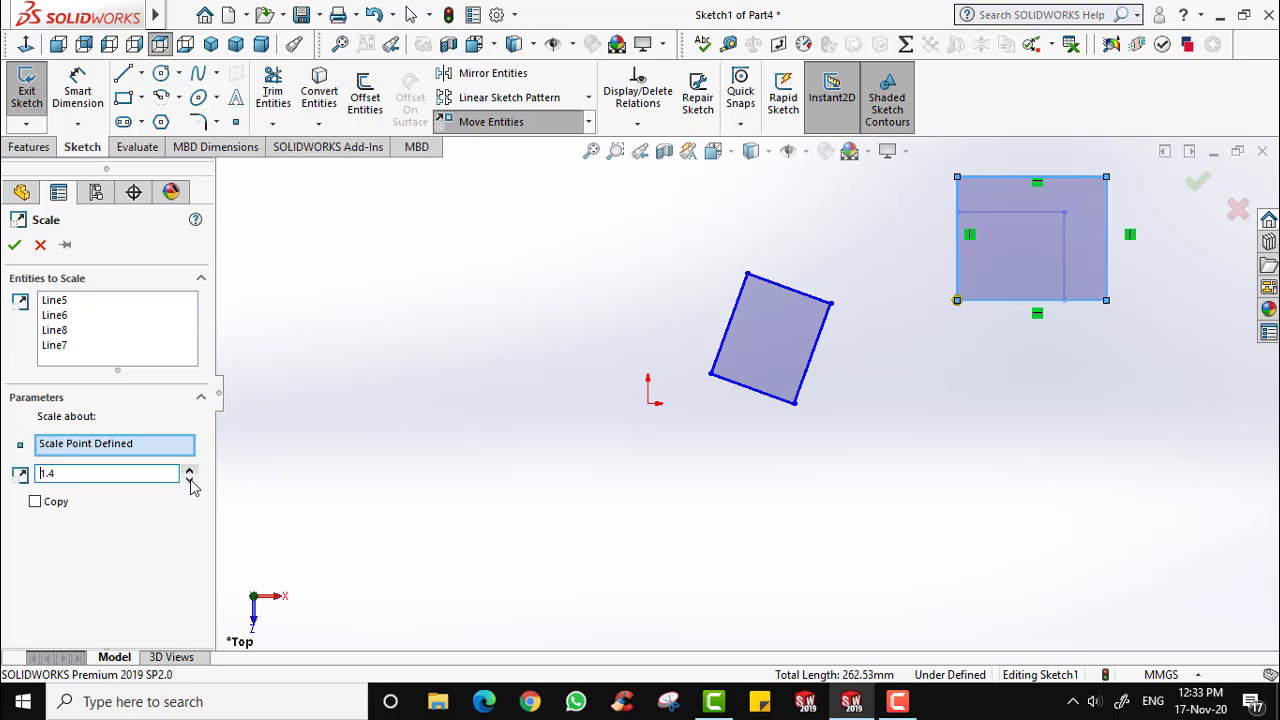
Set the copied rectangle's scale factor to 1.6 and apply the scaling.
{"action": "left_click", "coordinate": [189, 479]}
{"action": "left_click", "coordinate": [189, 479]}
{"action": "left_click", "coordinate": [189, 470]}
{"action": "left_click", "coordinate": [189, 470]}
{"action": "left_click", "coordinate": [189, 479]}
{"action": "left_click", "coordinate": [189, 470]}
{"action": "left_click", "coordinate": [189, 470]}
{"action": "left_click", "coordinate": [189, 470]}
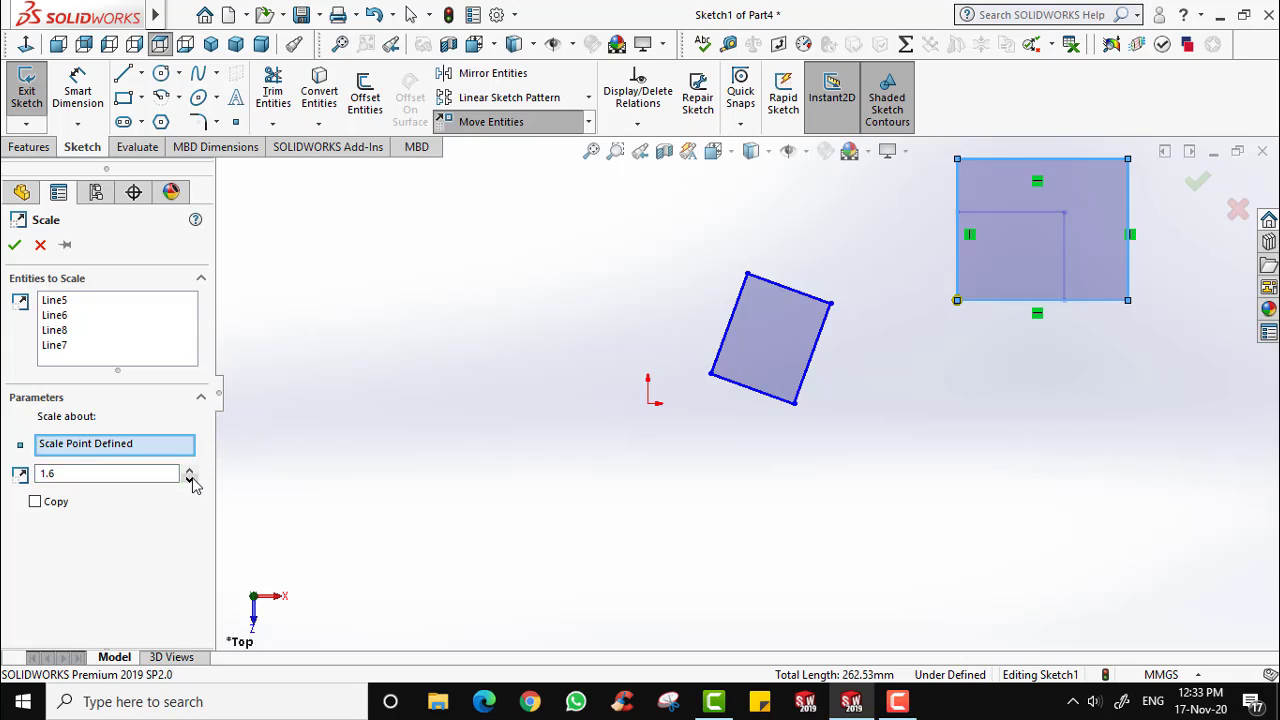
{"action": "left_click", "coordinate": [533, 124]}
{"action": "left_click", "coordinate": [15, 244]}
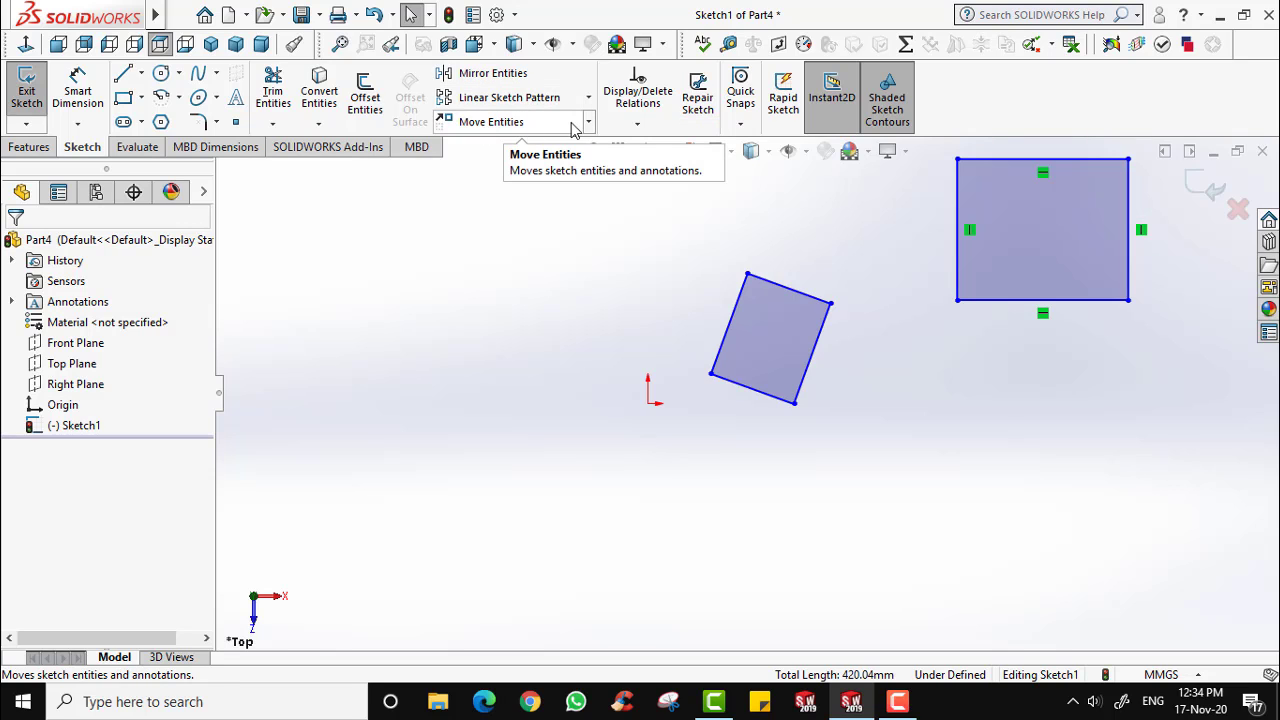
{"action": "left_click", "coordinate": [589, 123]}
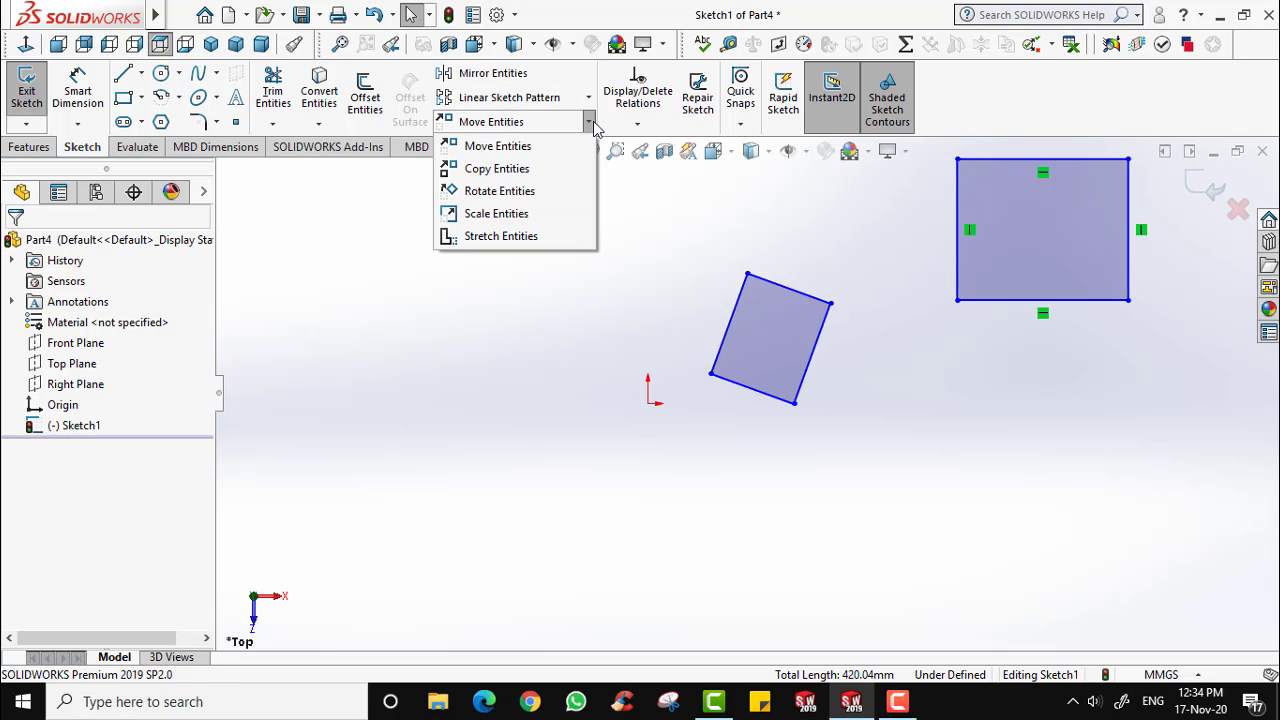
{"action": "left_click", "coordinate": [555, 218]}
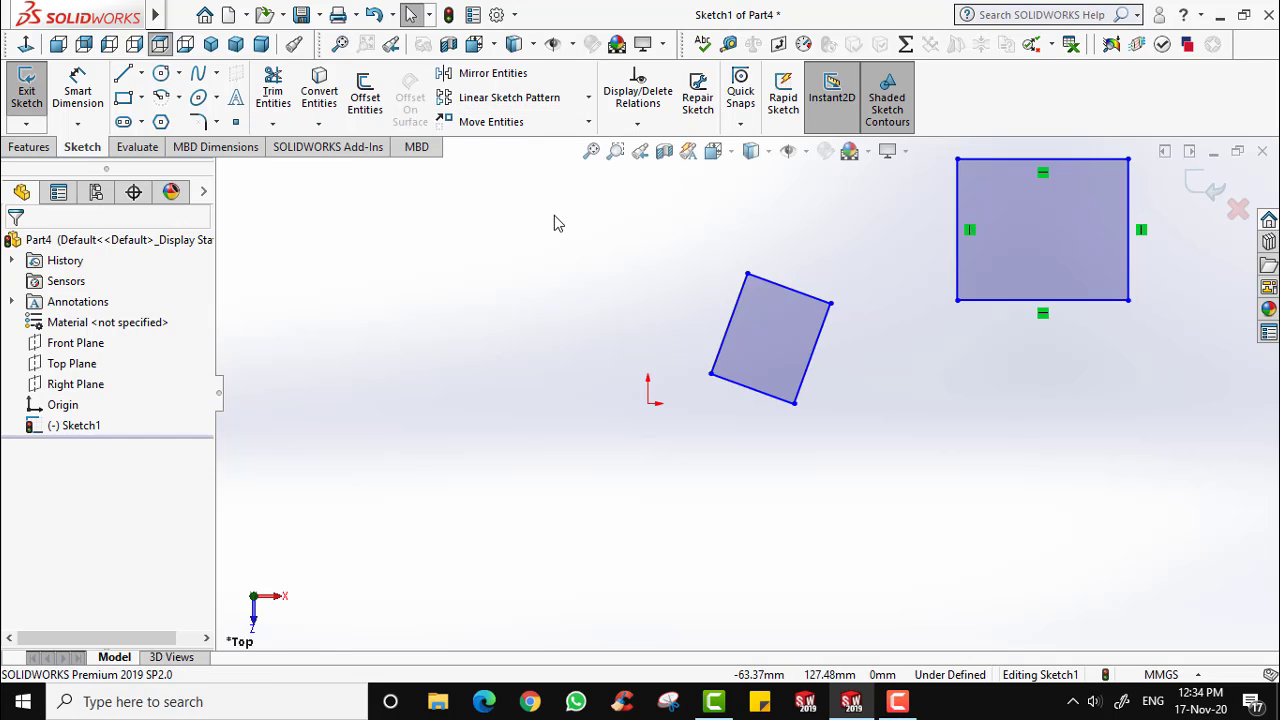